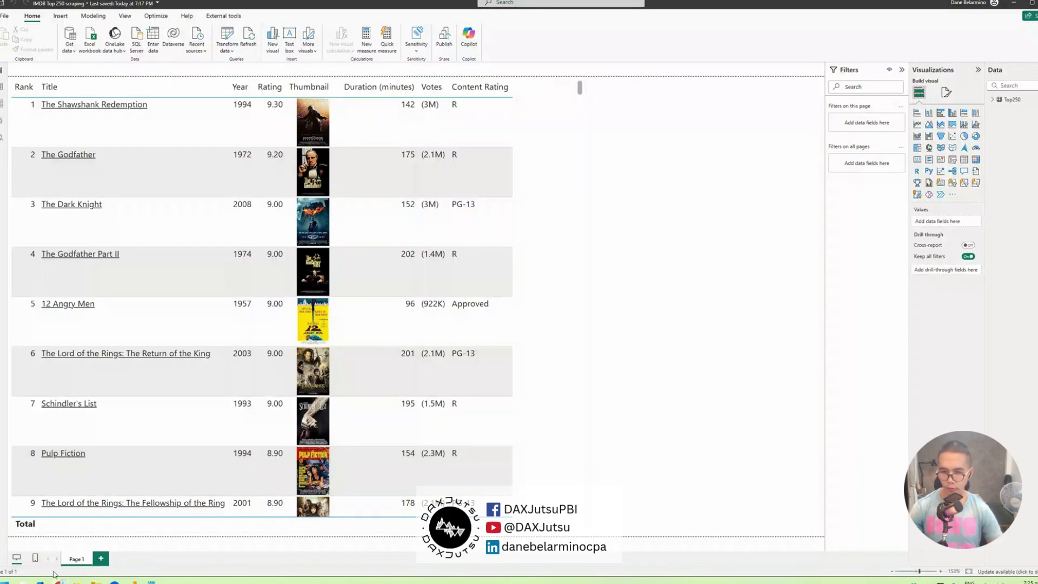
Step: Switch to the IMDb Top 250 Movies chart in Chrome and open The Shawshank Redemption's page in a separate tab
{"action": "mouse_move", "coordinate": [60, 581]}
{"action": "left_click", "coordinate": [113, 557]}
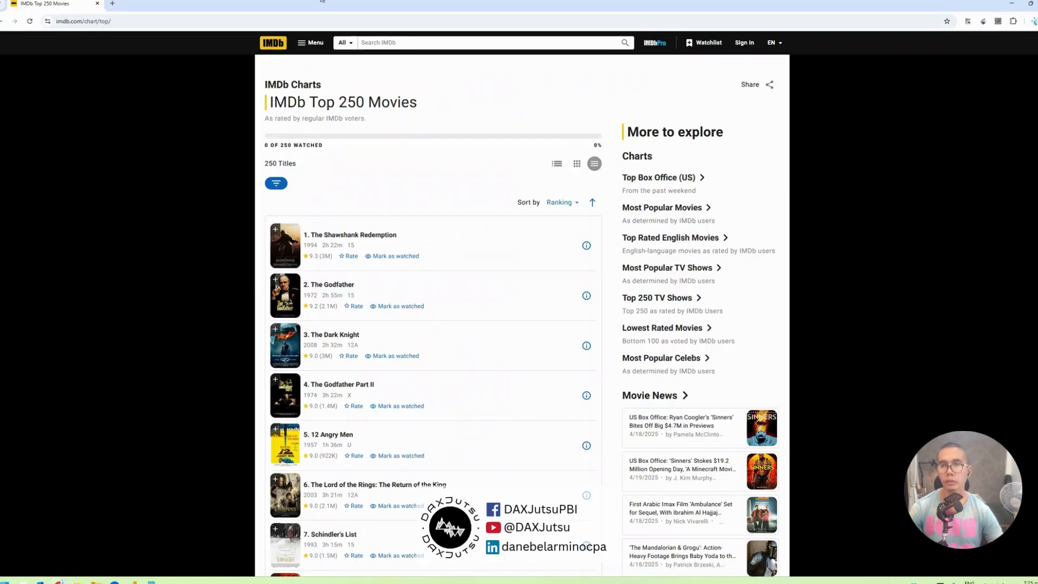
{"action": "scroll", "coordinate": [459, 268], "scroll_direction": "down", "scroll_amount": 2}
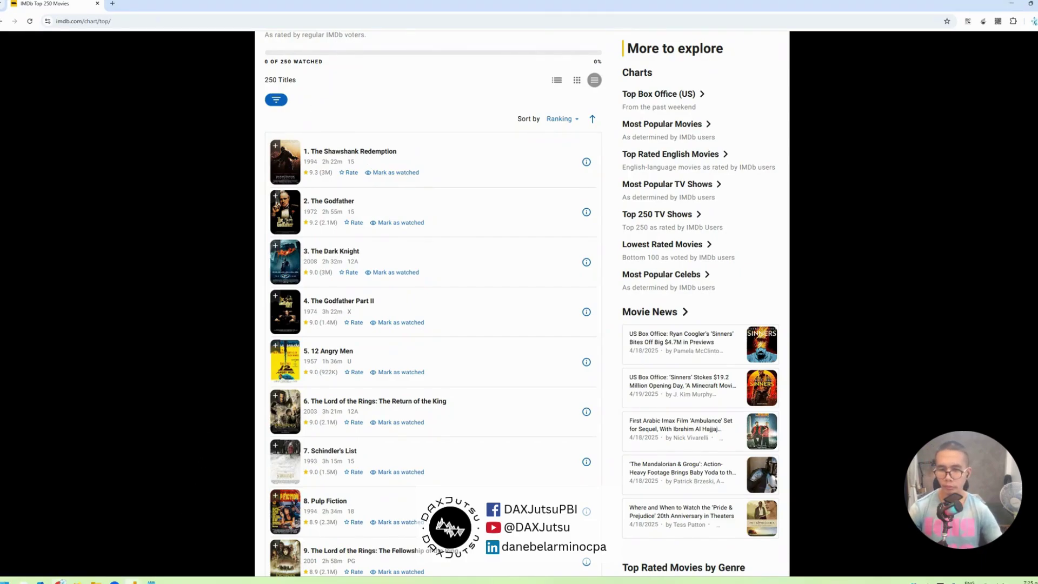
{"action": "middle_click", "coordinate": [386, 154]}
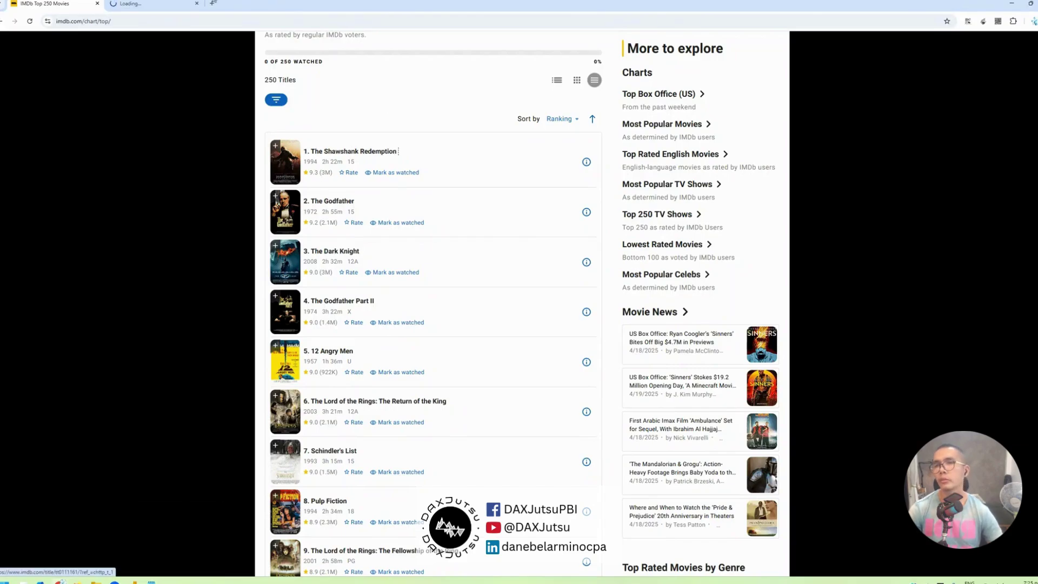
{"action": "left_click", "coordinate": [171, 6]}
{"action": "left_click", "coordinate": [79, 3]}
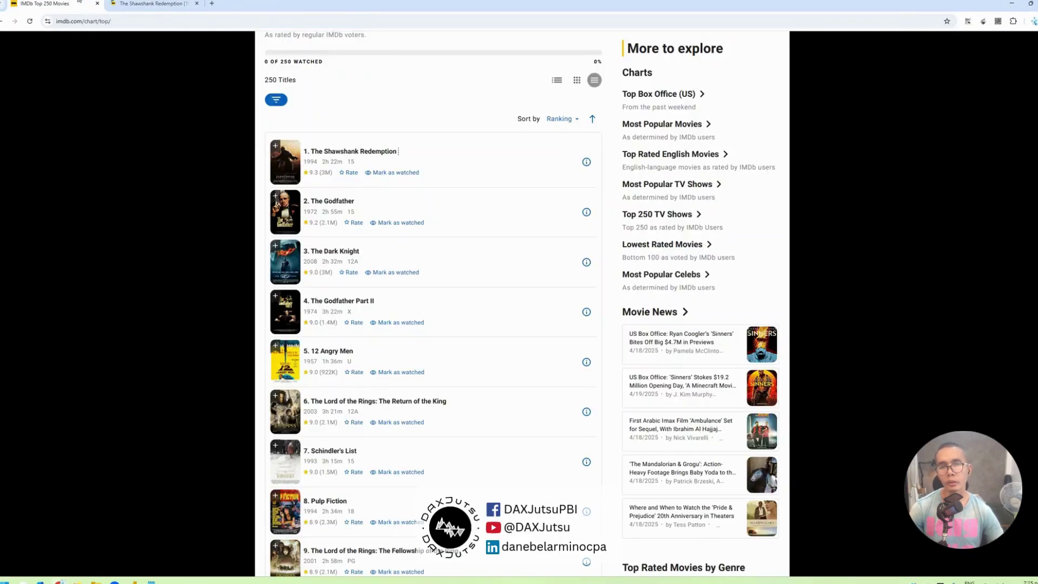
{"action": "scroll", "coordinate": [363, 173], "scroll_direction": "up", "scroll_amount": 2}
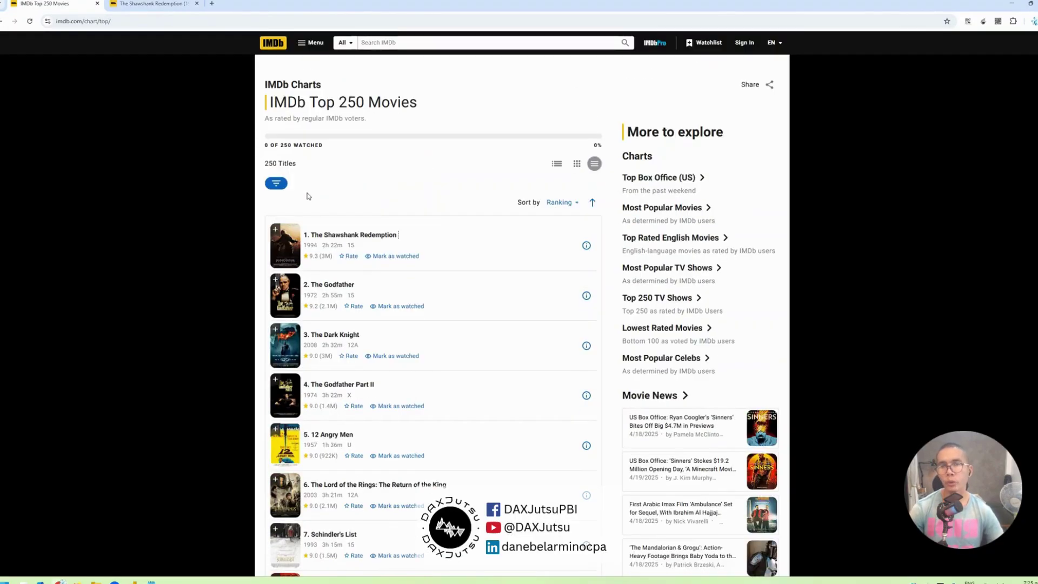
{"action": "left_click", "coordinate": [154, 4]}
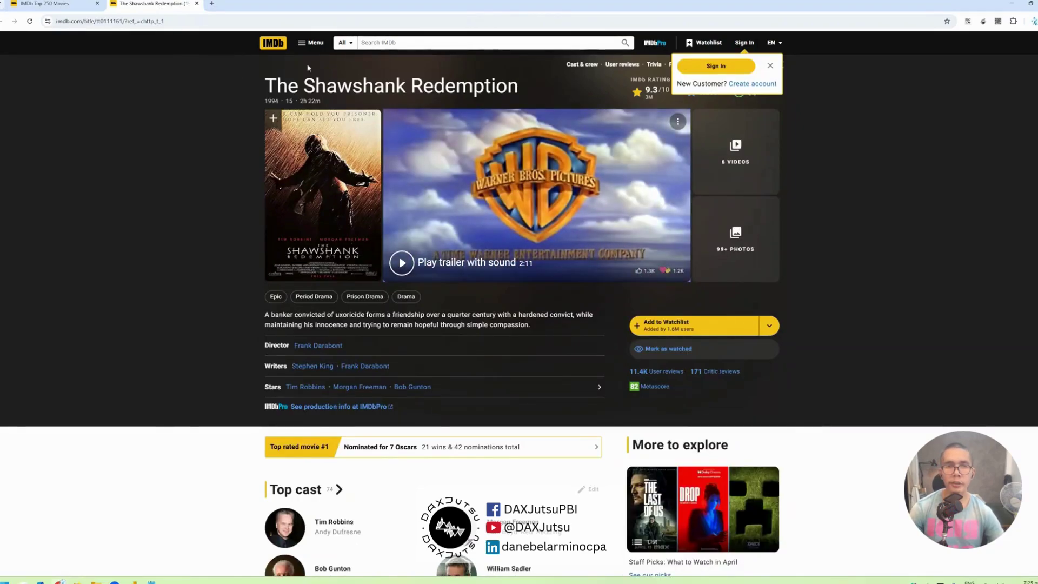
{"action": "scroll", "coordinate": [184, 247], "scroll_direction": "down", "scroll_amount": 2}
{"action": "scroll", "coordinate": [187, 246], "scroll_direction": "up", "scroll_amount": 2}
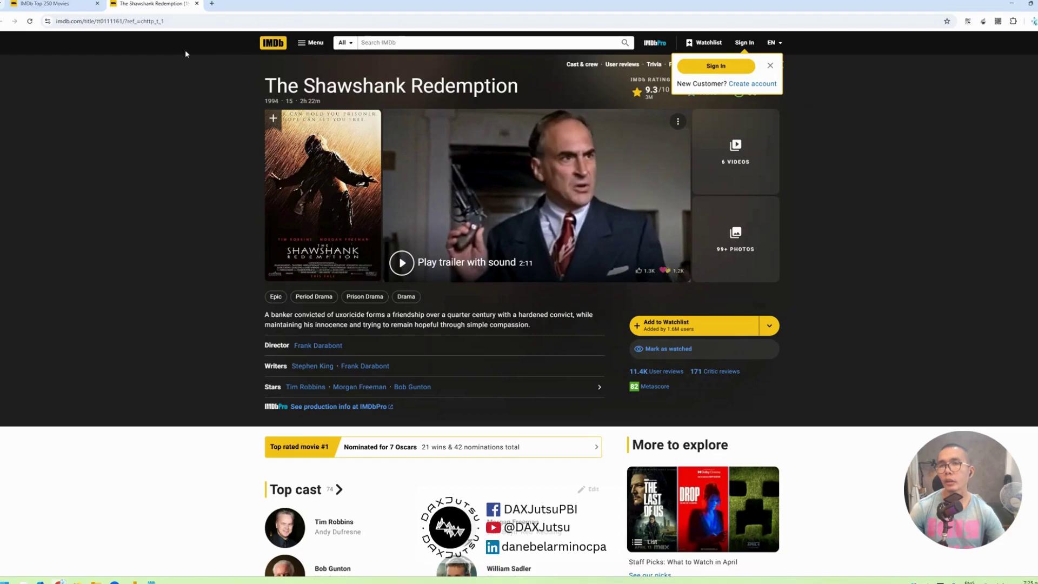
{"action": "left_click_drag", "start_coordinate": [57, 21], "coordinate": [160, 21]}
{"action": "key", "text": "ctrl+c"}
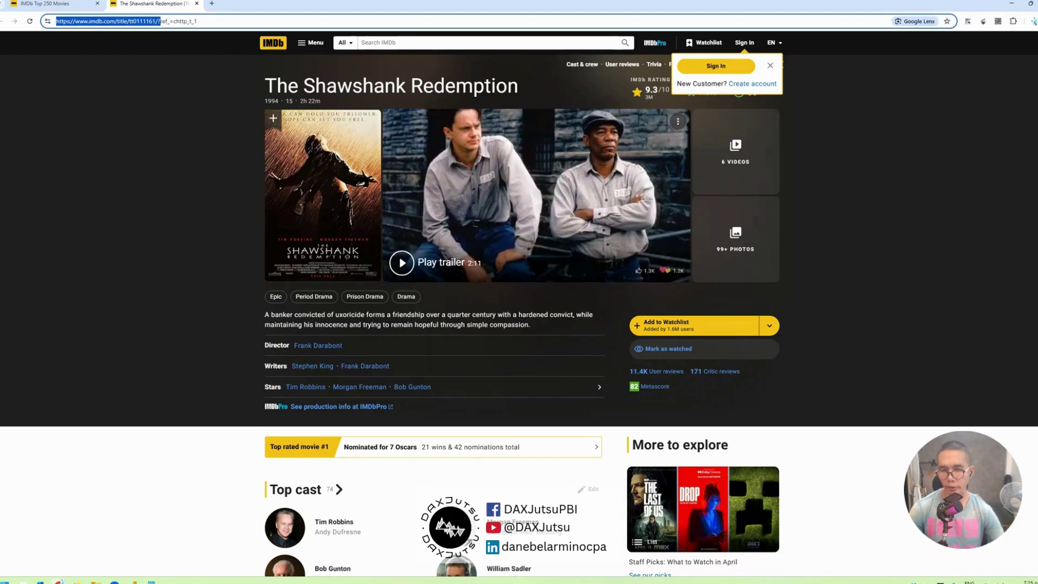
{"action": "left_click", "coordinate": [153, 21]}
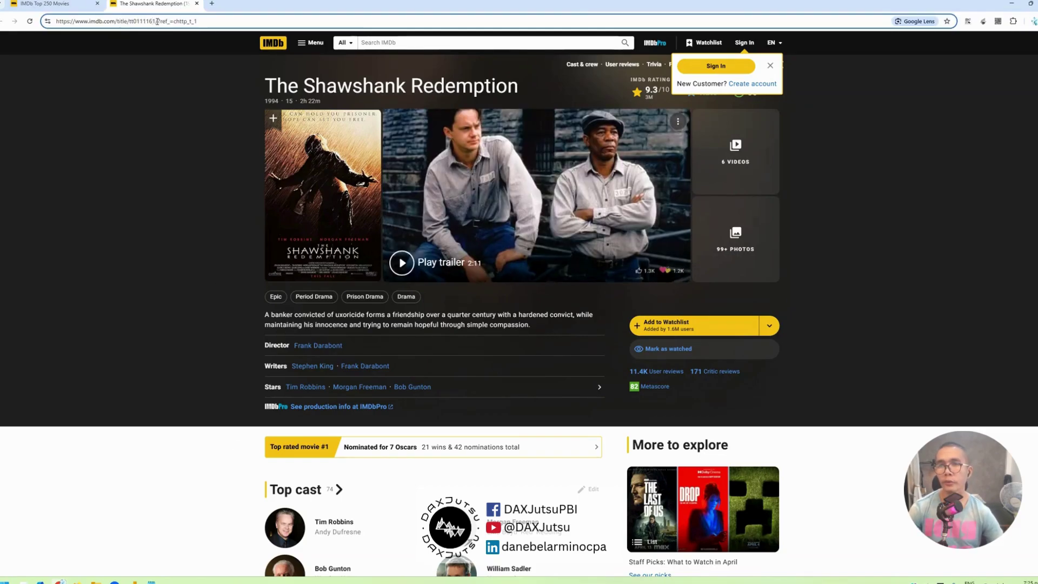
Step: Switch to the Power Query Editor and connect to a new Web source using the copied movie page address
{"action": "left_click", "coordinate": [134, 581]}
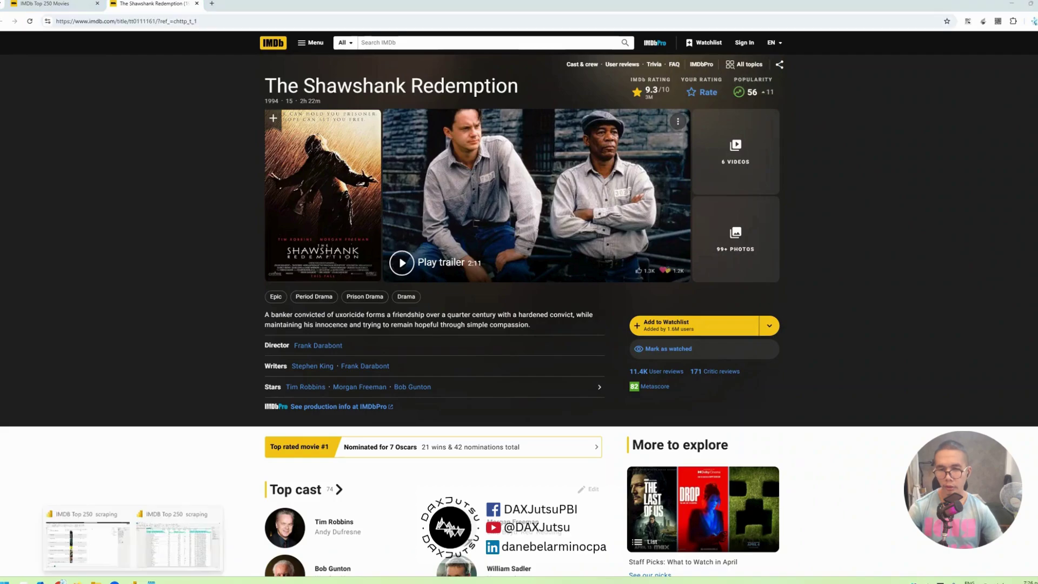
{"action": "left_click", "coordinate": [167, 562]}
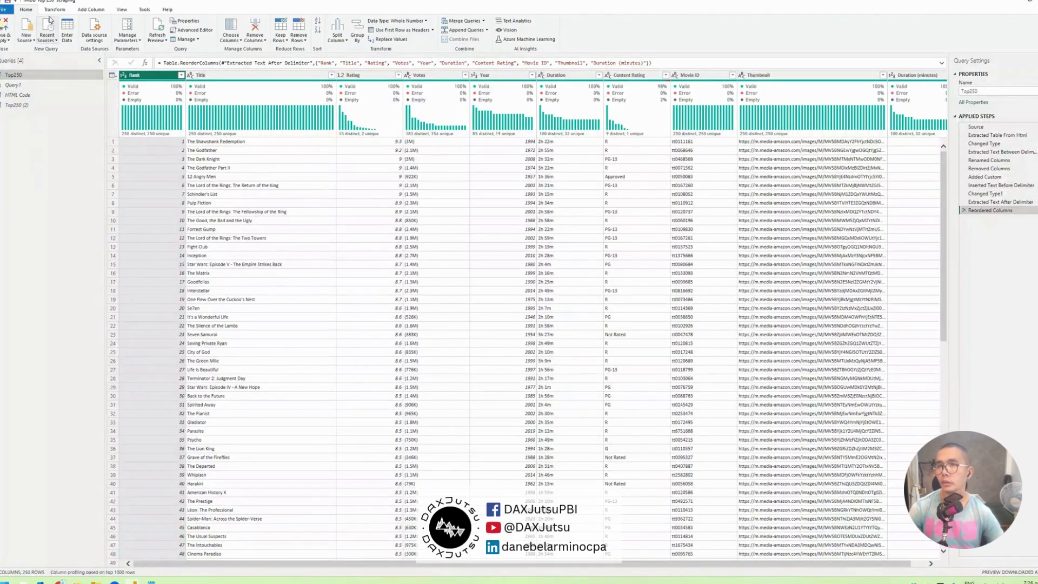
{"action": "left_click", "coordinate": [27, 37]}
{"action": "left_click", "coordinate": [47, 135]}
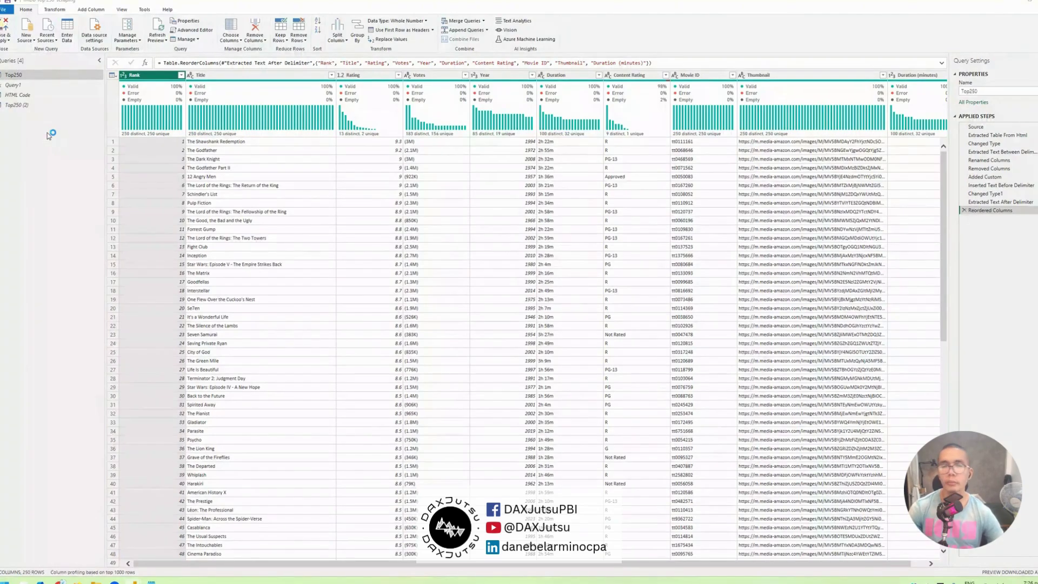
{"action": "key", "text": "ctrl+v"}
{"action": "left_click", "coordinate": [610, 315]}
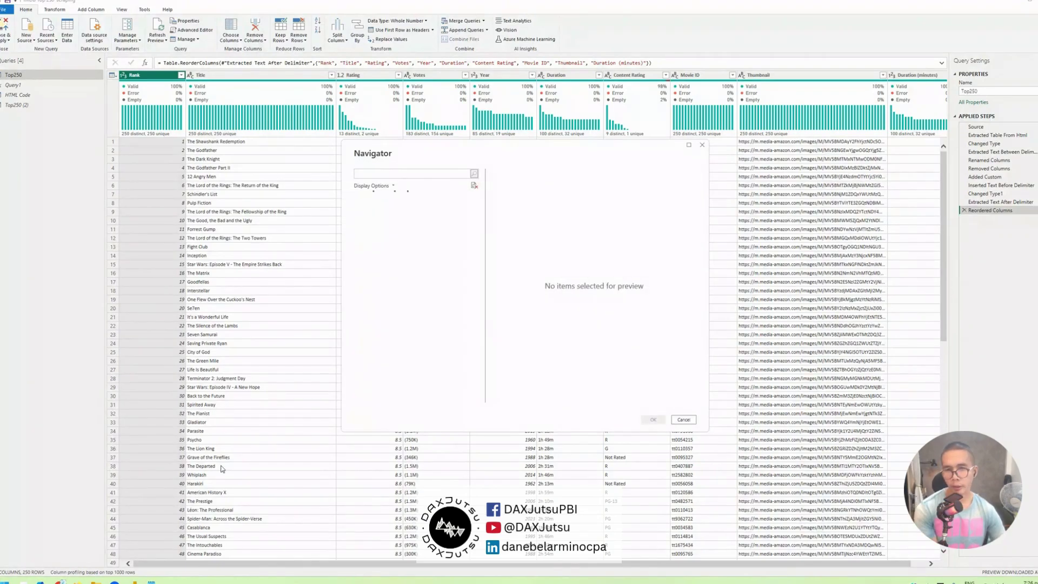
Step: Return to The Shawshank Redemption page in Chrome and examine its genres, synopsis, director, writers and stars
{"action": "mouse_move", "coordinate": [60, 580]}
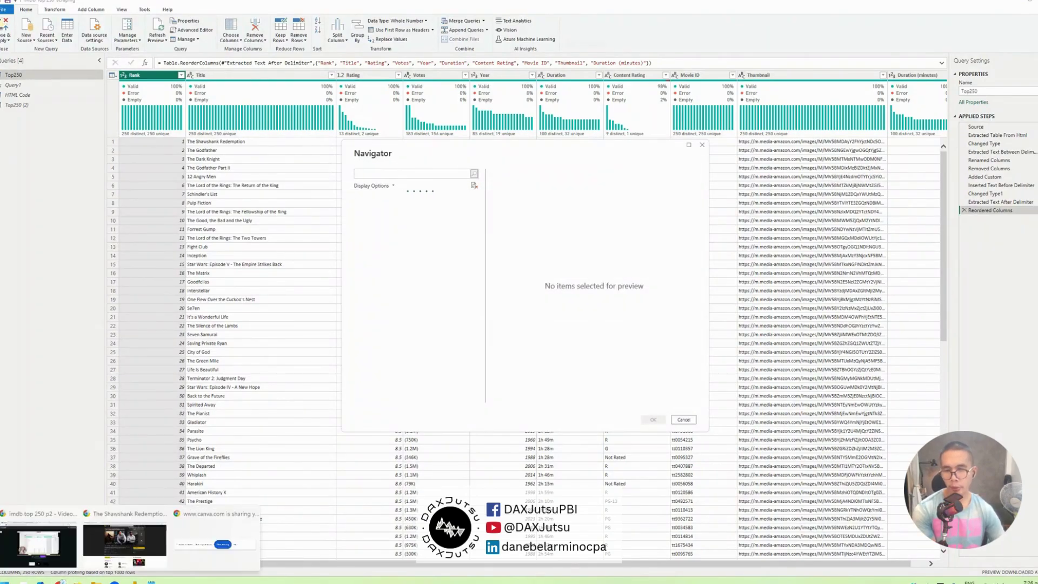
{"action": "left_click", "coordinate": [152, 541]}
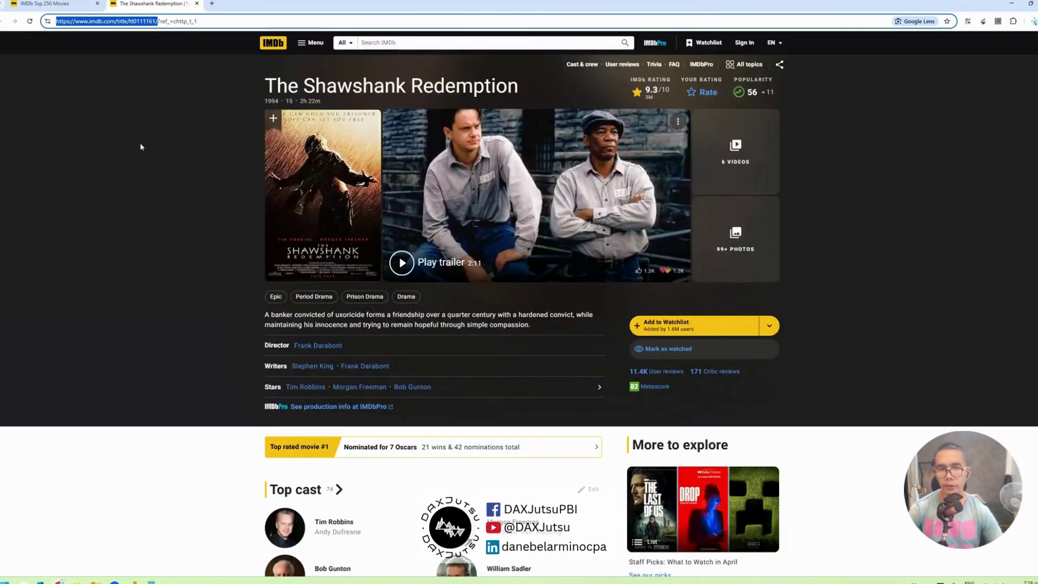
{"action": "scroll", "coordinate": [140, 147], "scroll_direction": "down", "scroll_amount": 5}
{"action": "scroll", "coordinate": [141, 146], "scroll_direction": "up", "scroll_amount": 4}
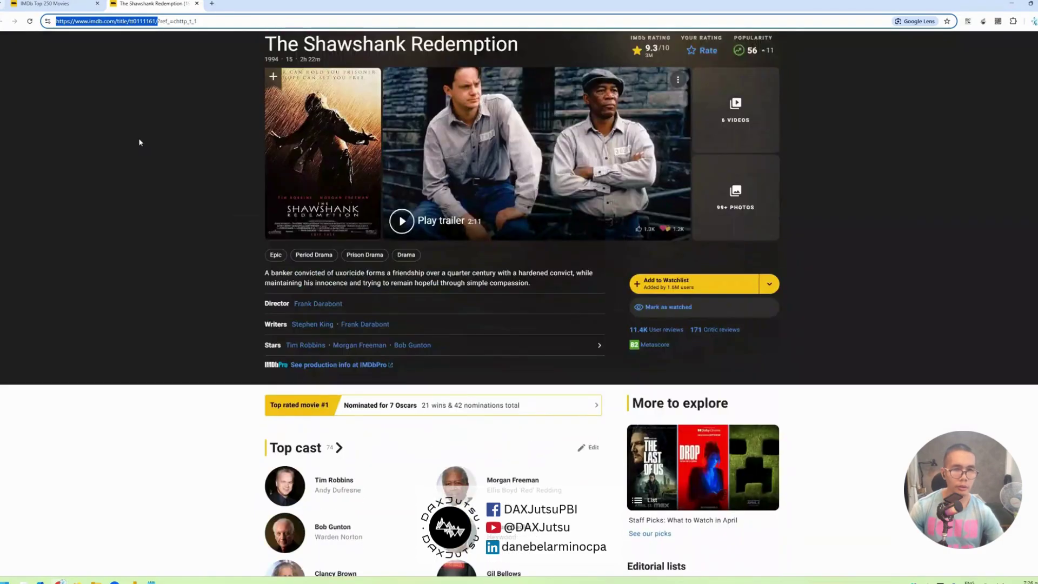
{"action": "scroll", "coordinate": [139, 142], "scroll_direction": "up", "scroll_amount": 1}
{"action": "scroll", "coordinate": [136, 149], "scroll_direction": "down", "scroll_amount": 2}
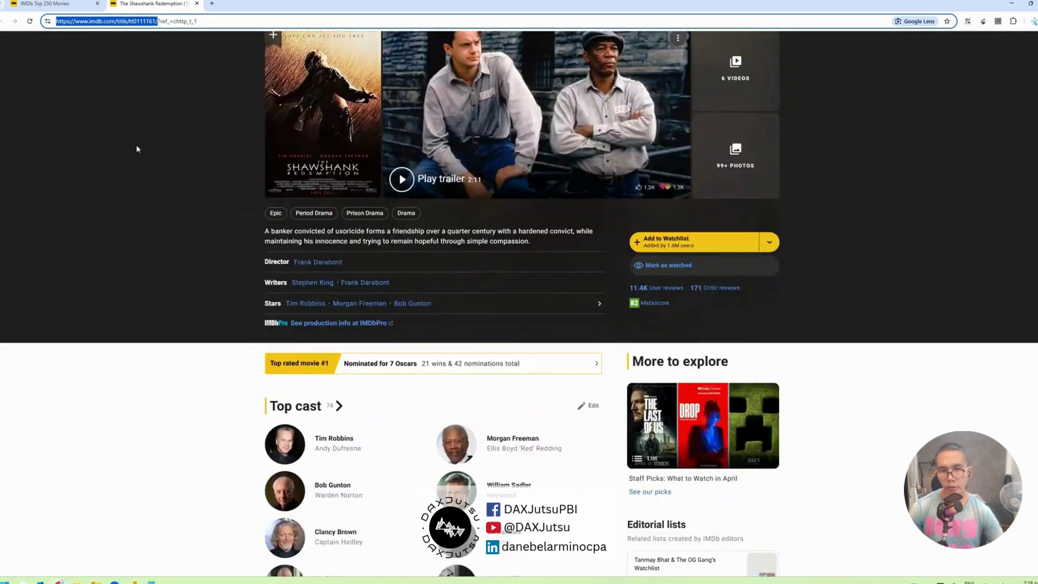
{"action": "scroll", "coordinate": [136, 149], "scroll_direction": "down", "scroll_amount": 4}
{"action": "scroll", "coordinate": [137, 149], "scroll_direction": "up", "scroll_amount": 4}
{"action": "scroll", "coordinate": [136, 149], "scroll_direction": "down", "scroll_amount": 2}
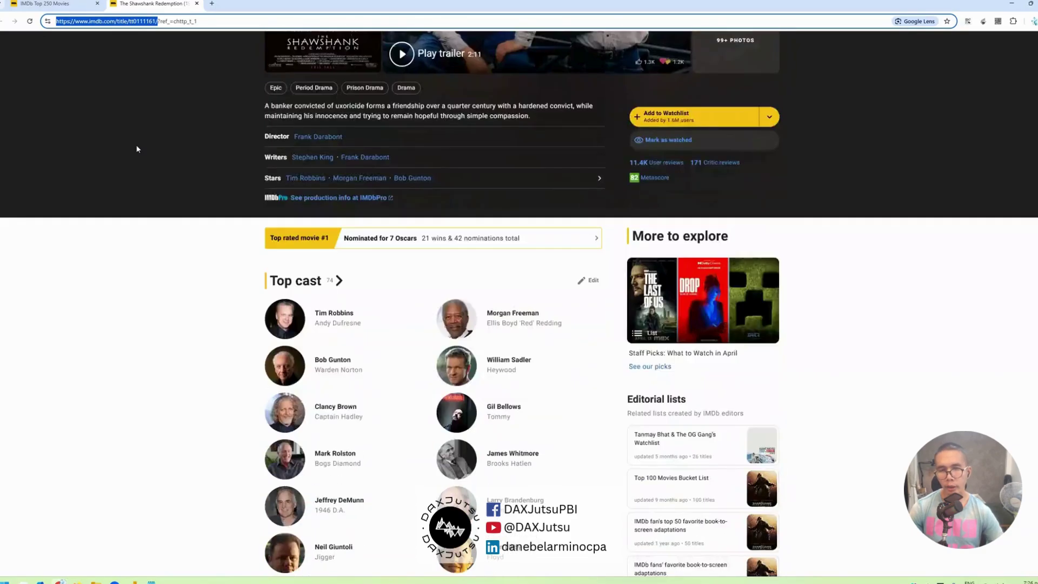
{"action": "scroll", "coordinate": [136, 149], "scroll_direction": "up", "scroll_amount": 4}
{"action": "scroll", "coordinate": [137, 149], "scroll_direction": "down", "scroll_amount": 2}
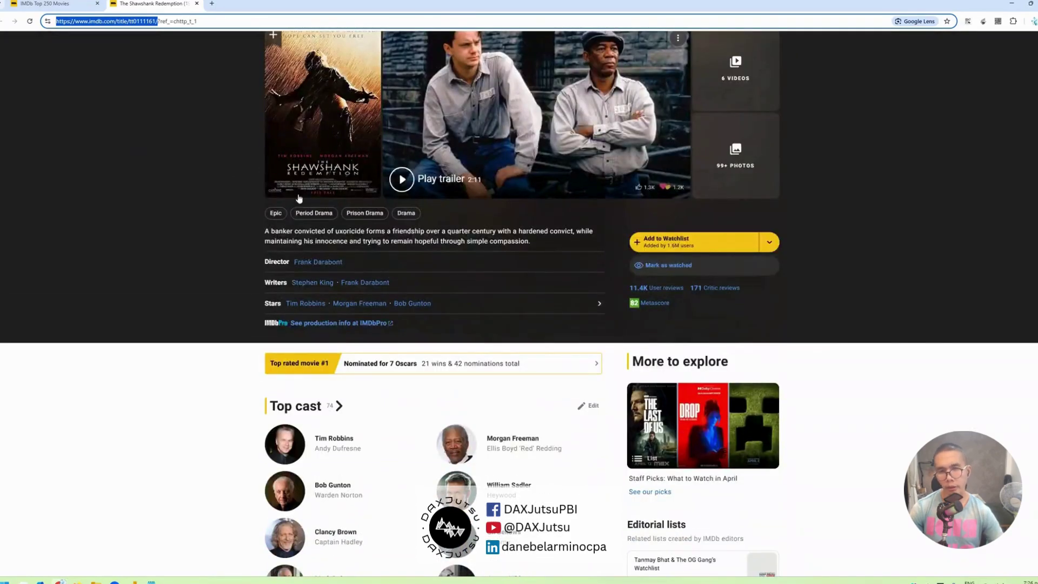
{"action": "left_click_drag", "start_coordinate": [429, 281], "coordinate": [284, 280]}
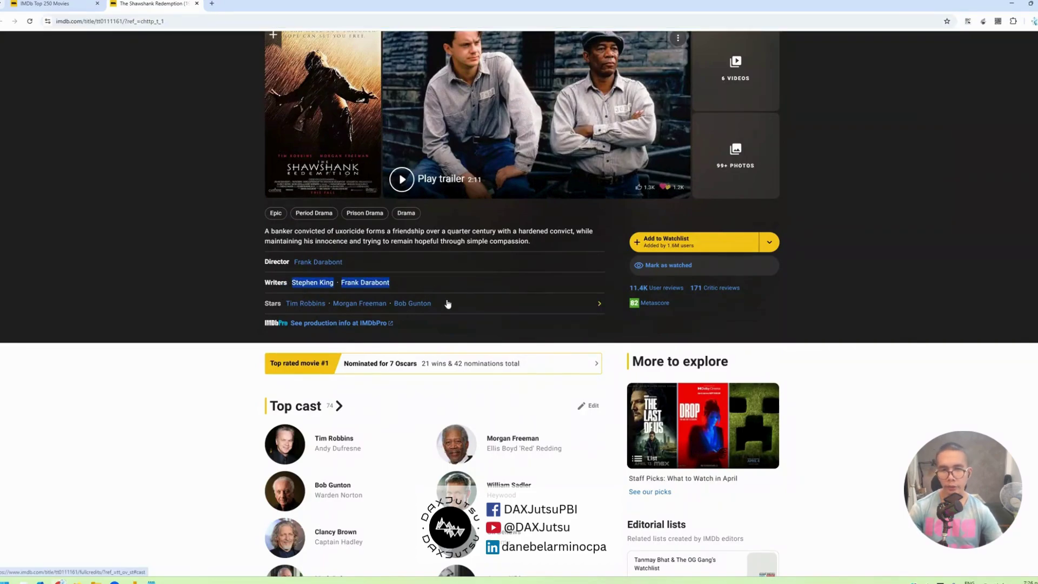
{"action": "left_click", "coordinate": [228, 288]}
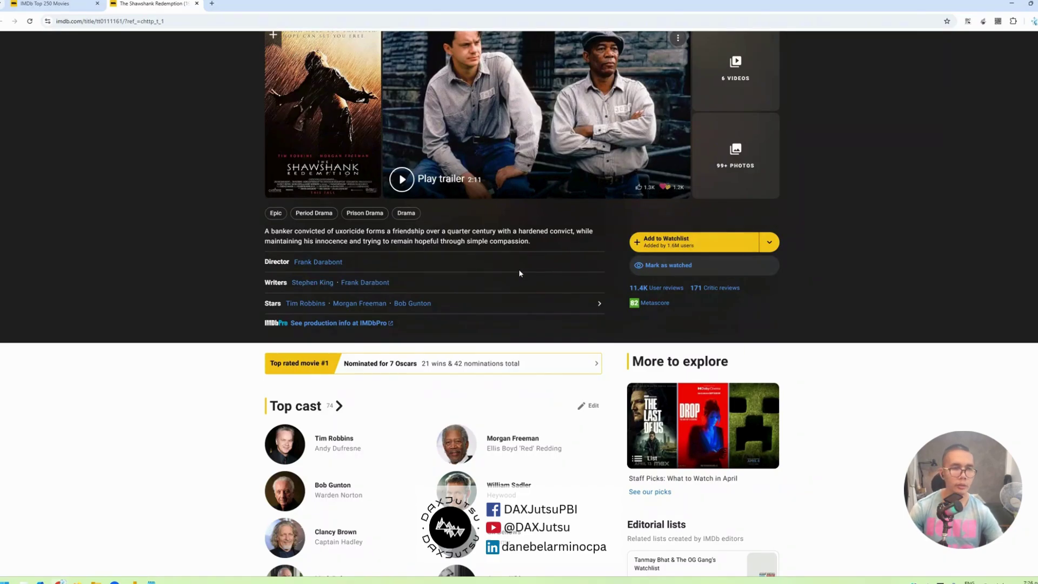
{"action": "scroll", "coordinate": [518, 270], "scroll_direction": "up", "scroll_amount": 2}
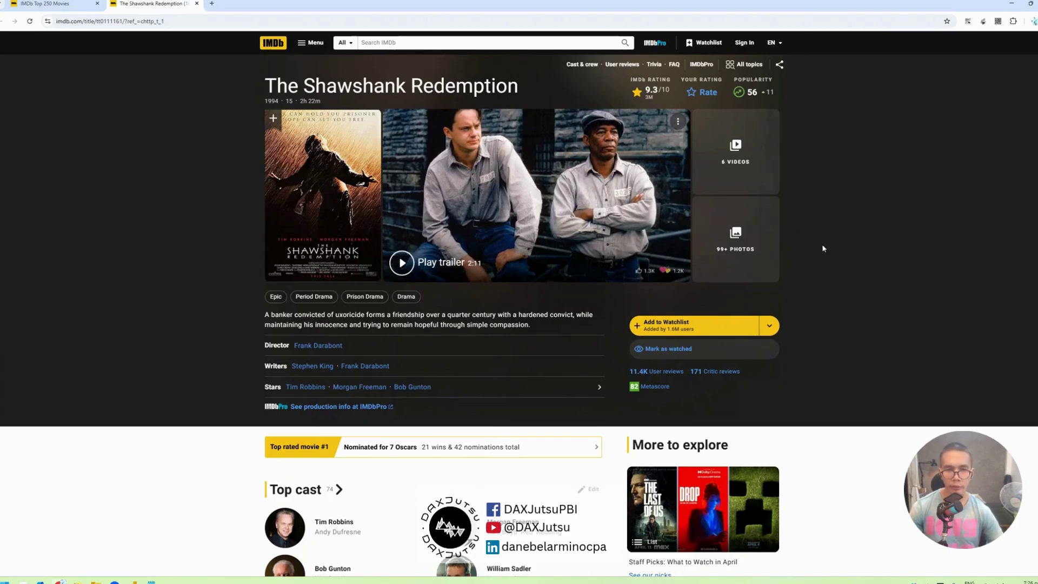
{"action": "scroll", "coordinate": [822, 244], "scroll_direction": "down", "scroll_amount": 3}
{"action": "scroll", "coordinate": [822, 180], "scroll_direction": "up", "scroll_amount": 3}
Step: Revisit the Top 250 chart, then review the movie page down through its cast, director and writers
{"action": "left_click", "coordinate": [67, 6]}
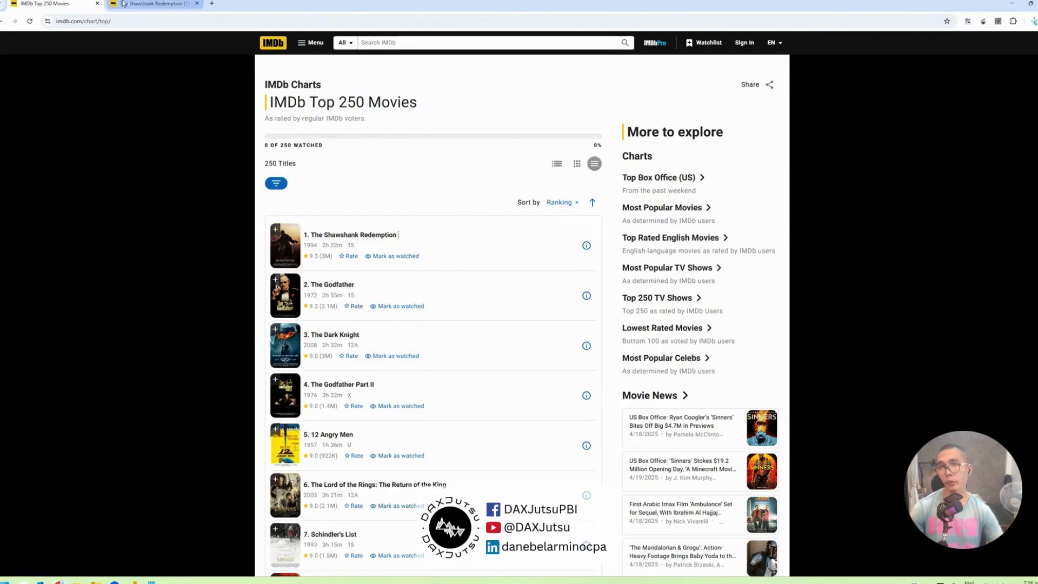
{"action": "left_click", "coordinate": [151, 4]}
{"action": "scroll", "coordinate": [982, 135], "scroll_direction": "down", "scroll_amount": 9}
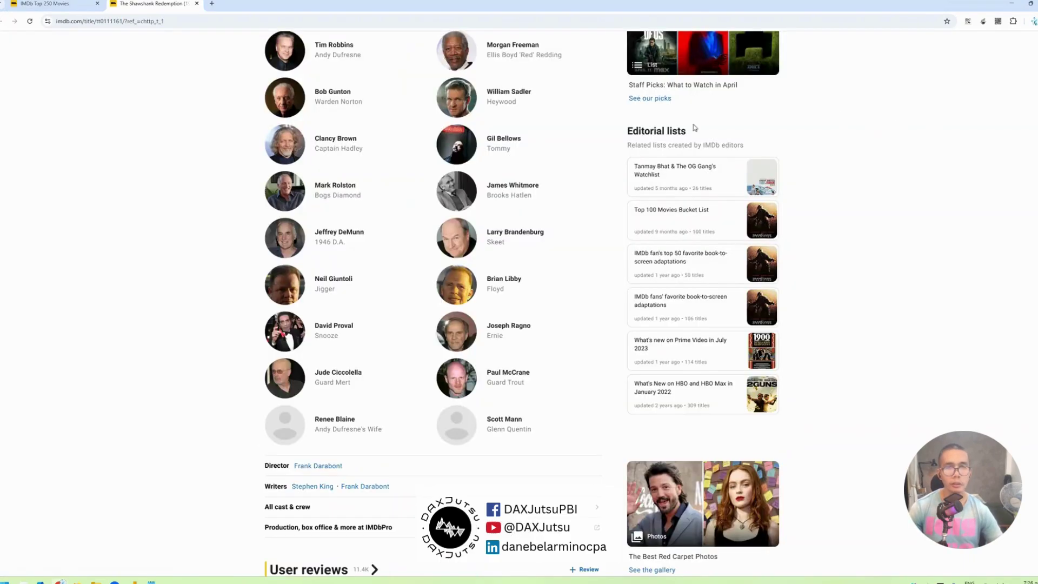
{"action": "scroll", "coordinate": [736, 109], "scroll_direction": "up", "scroll_amount": 9}
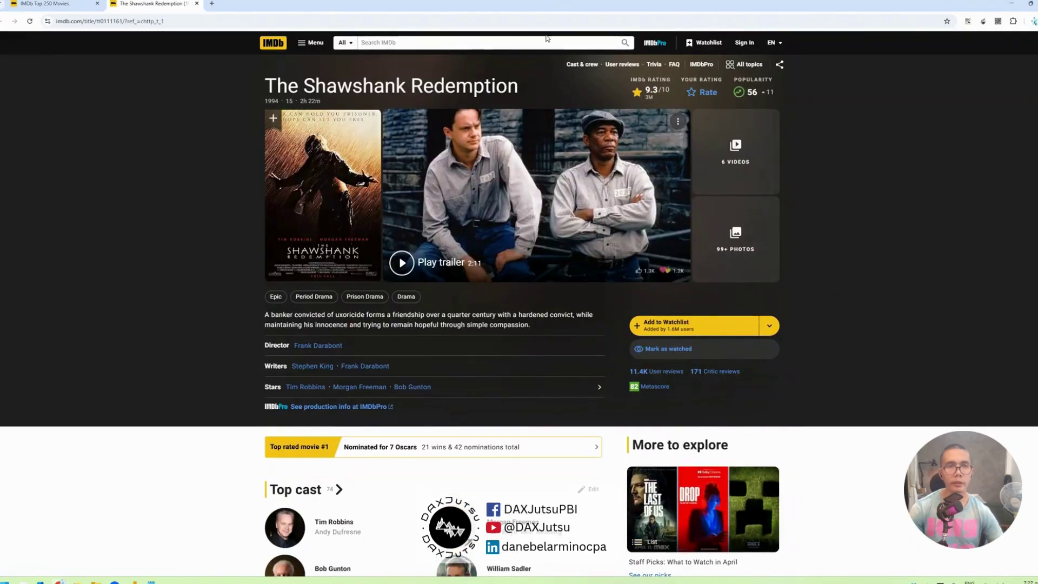
Step: Open the developer tools, reload the movie page and preview the Fetch/XHR responses from the first api.graphql.imdb.com request through ReactionsForVideo
{"action": "key", "text": "F12"}
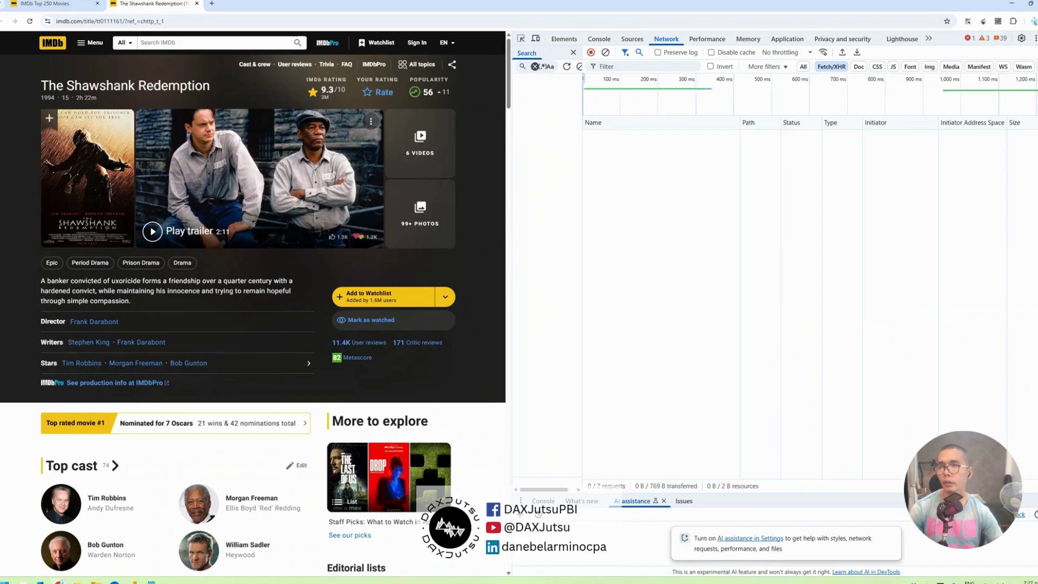
{"action": "key", "text": "F5"}
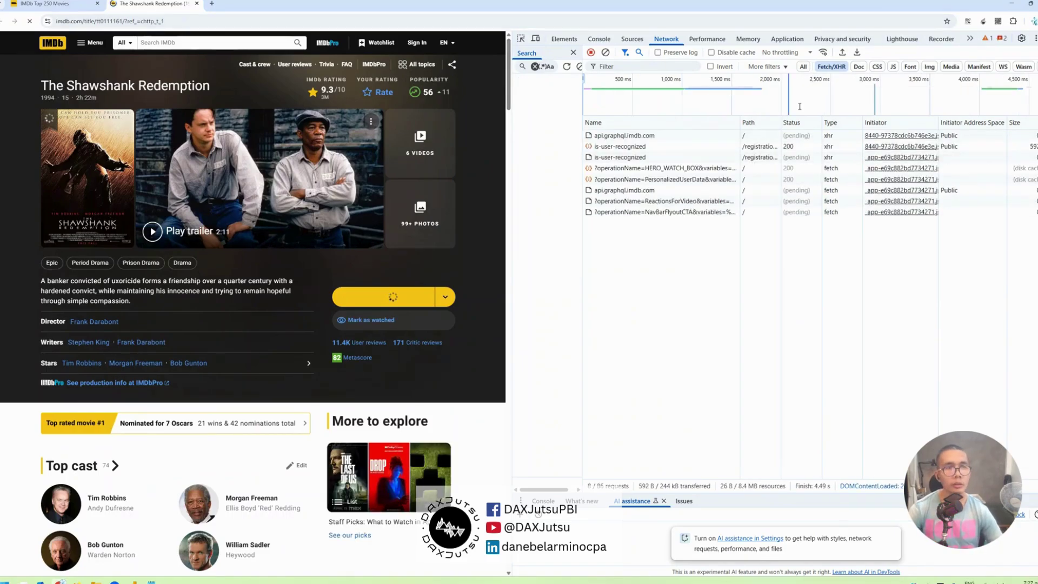
{"action": "left_click", "coordinate": [659, 135]}
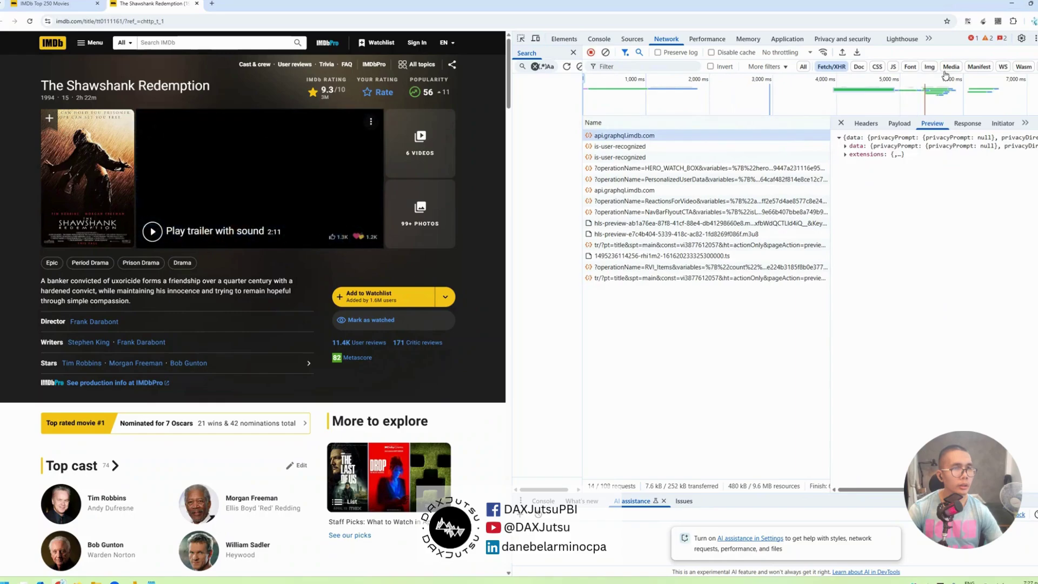
{"action": "left_click", "coordinate": [674, 147]}
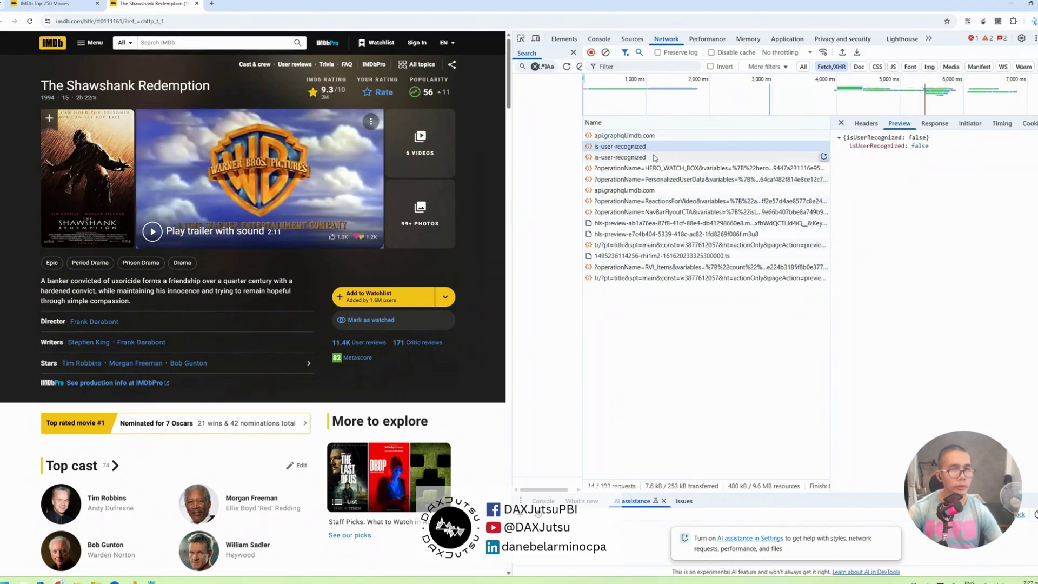
{"action": "left_click", "coordinate": [653, 157]}
{"action": "left_click", "coordinate": [654, 168]}
{"action": "left_click", "coordinate": [648, 179]}
{"action": "left_click", "coordinate": [639, 191]}
{"action": "left_click", "coordinate": [645, 201]}
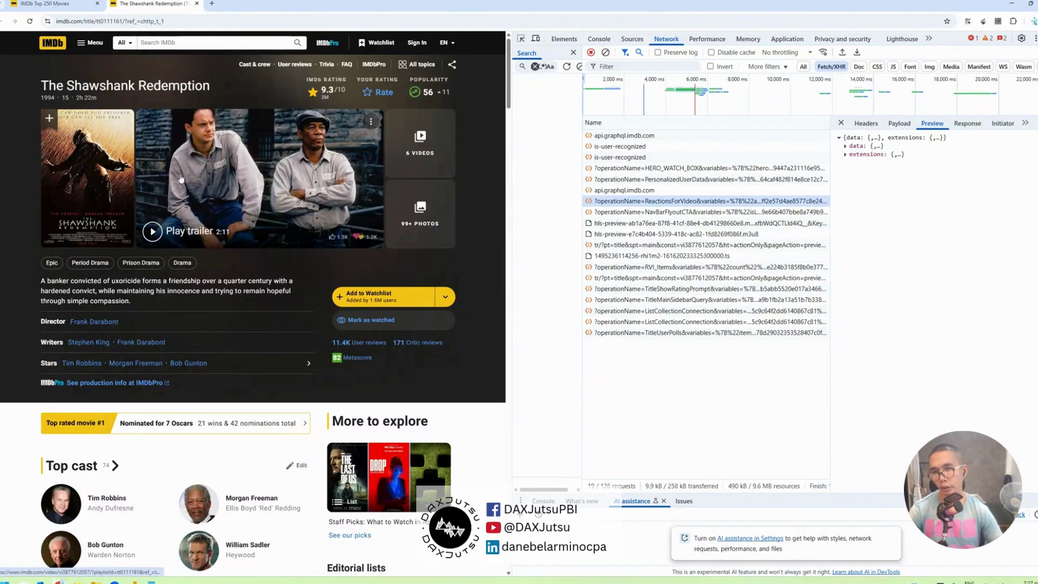
Step: Preview the Fetch/XHR responses from NavBarFlyoutCTA through RVI_Items and the second tr tracking request, looking for movie details
{"action": "scroll", "coordinate": [181, 188], "scroll_direction": "down", "scroll_amount": 1}
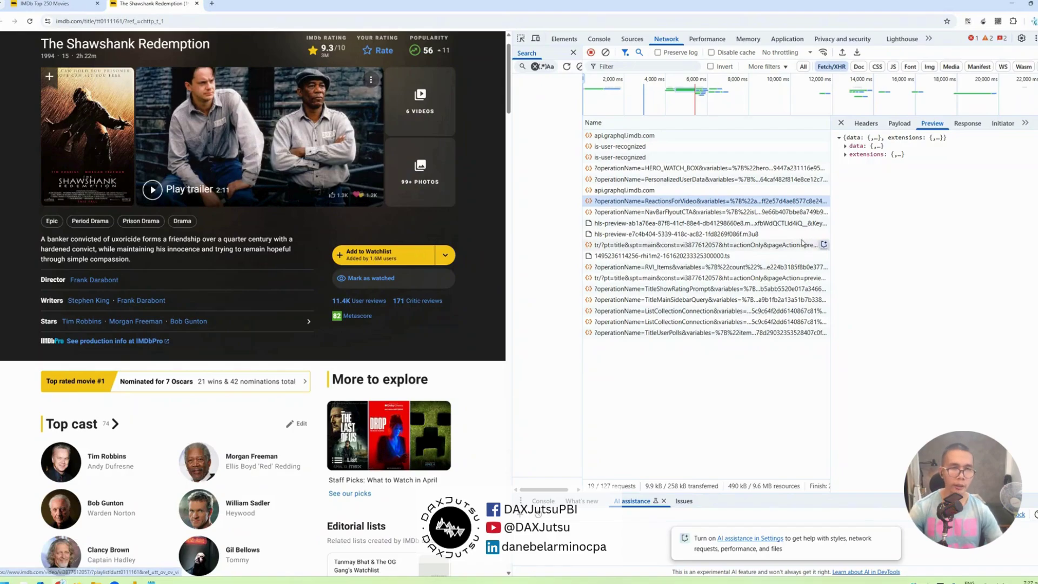
{"action": "key", "text": "Down"}
{"action": "key", "text": "Down"}
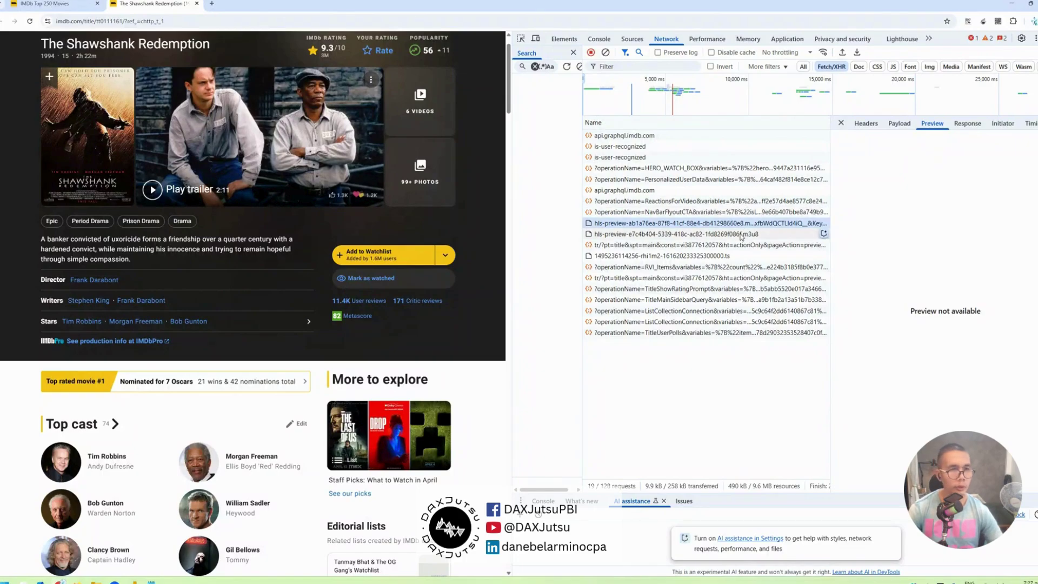
{"action": "left_click", "coordinate": [735, 233]}
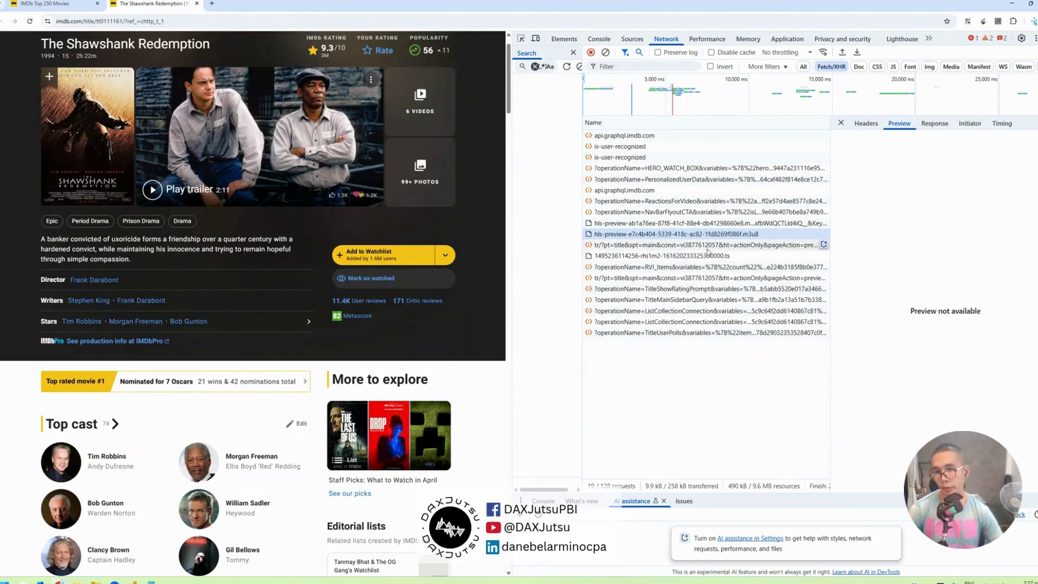
{"action": "left_click", "coordinate": [707, 245]}
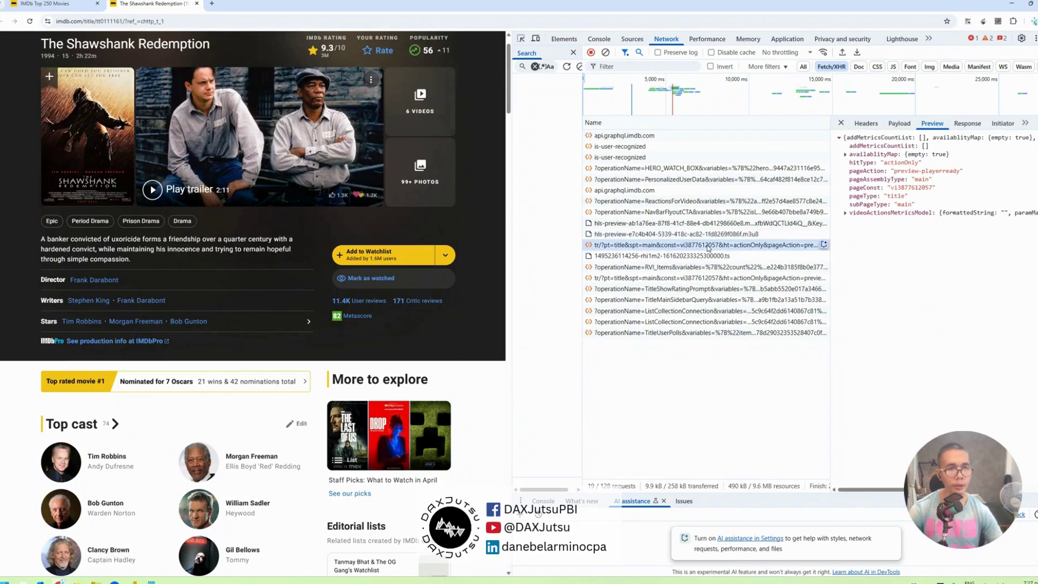
{"action": "left_click", "coordinate": [694, 257]}
{"action": "left_click", "coordinate": [699, 269]}
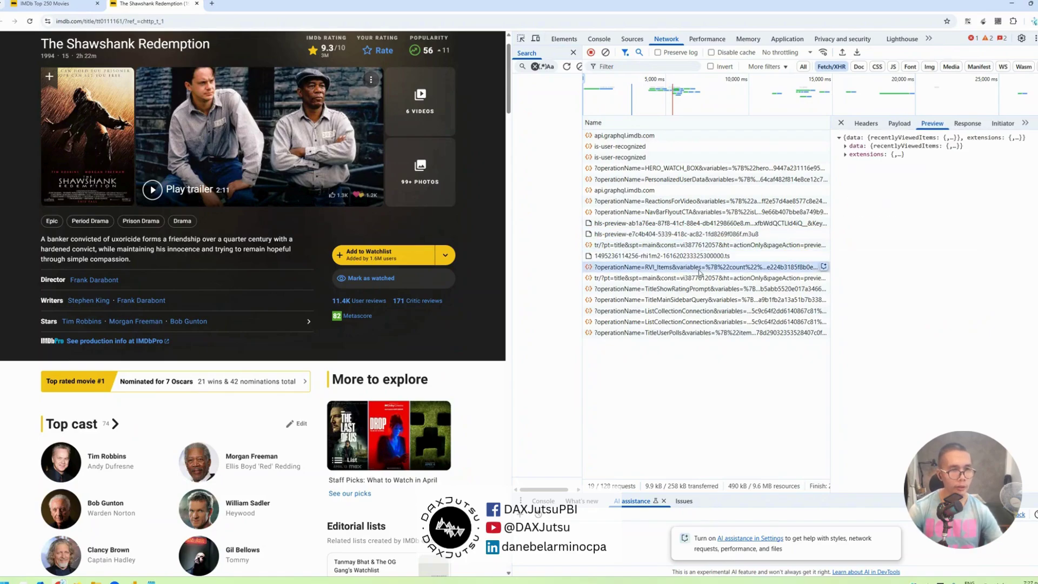
{"action": "left_click", "coordinate": [701, 279]}
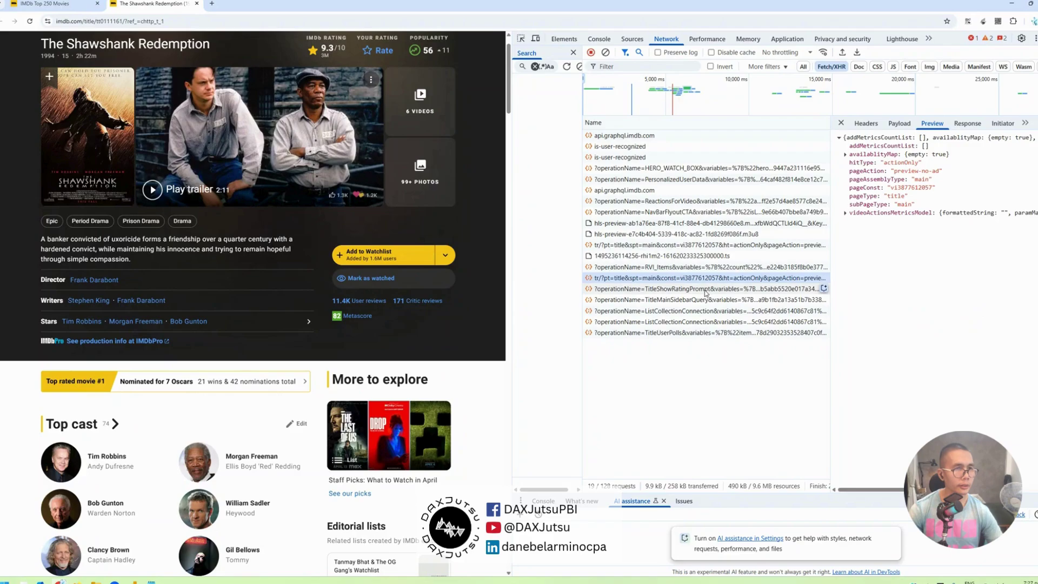
Step: Preview the remaining Fetch/XHR responses from TitleShowRatingPrompt through TitleUserPolls and widen the developer tools pane
{"action": "left_click", "coordinate": [778, 288]}
{"action": "left_click", "coordinate": [765, 299]}
{"action": "left_click", "coordinate": [767, 311]}
{"action": "left_click", "coordinate": [766, 322]}
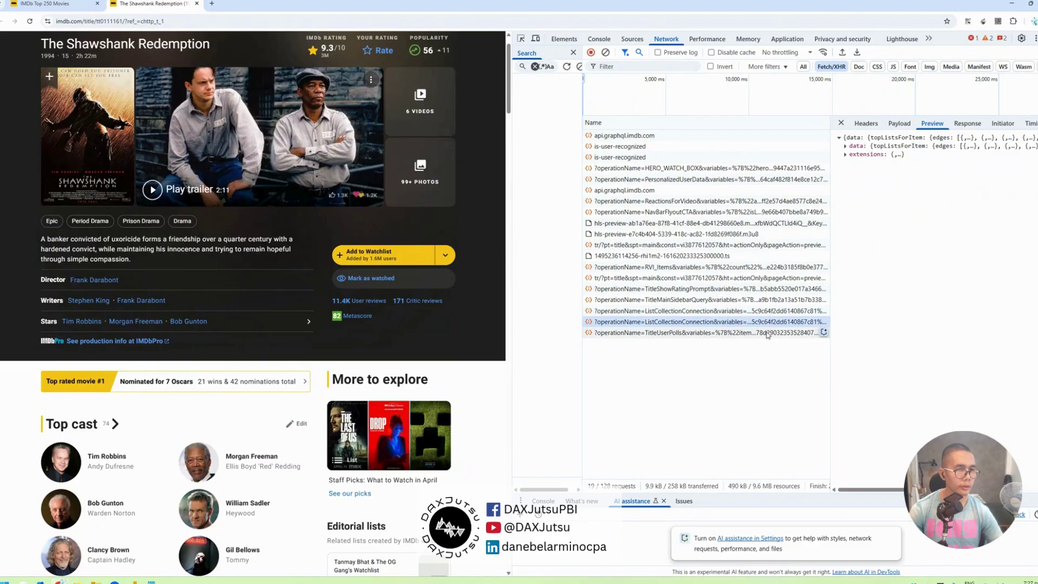
{"action": "left_click", "coordinate": [765, 333]}
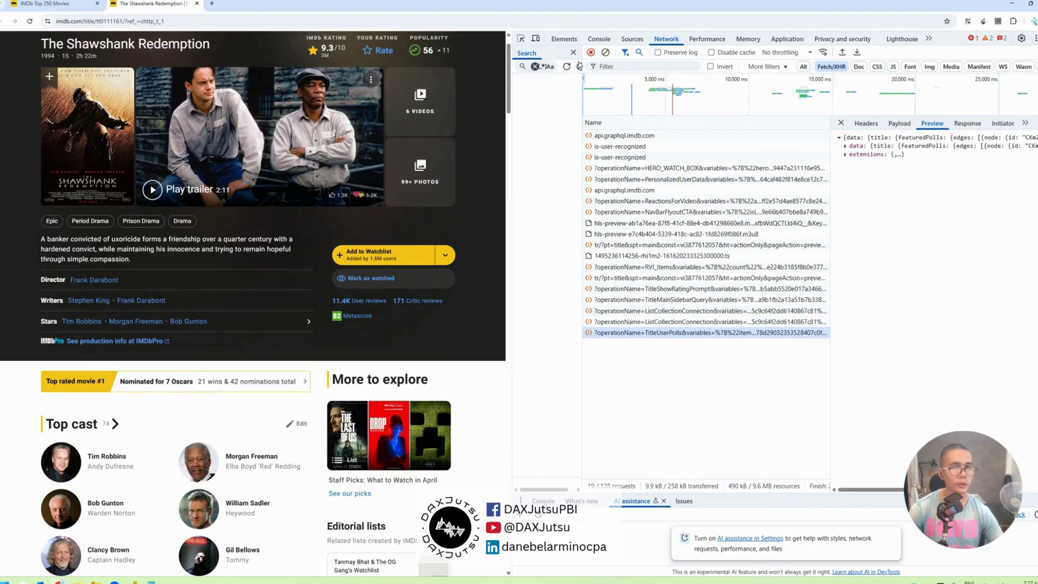
{"action": "left_click_drag", "start_coordinate": [509, 143], "coordinate": [457, 147]}
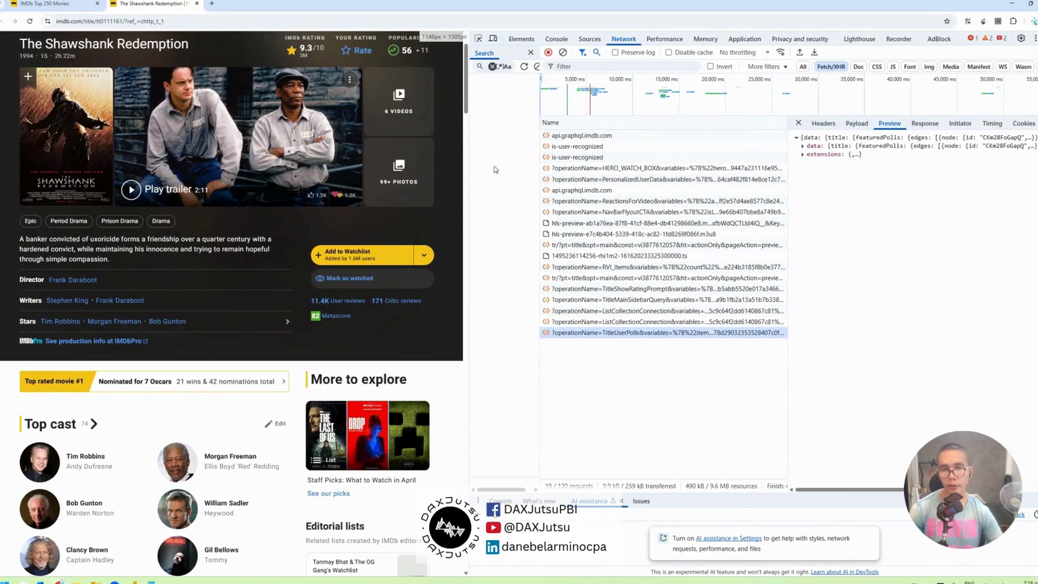
Step: Open the page source of the movie page and search it for "json"
{"action": "right_click", "coordinate": [26, 259]}
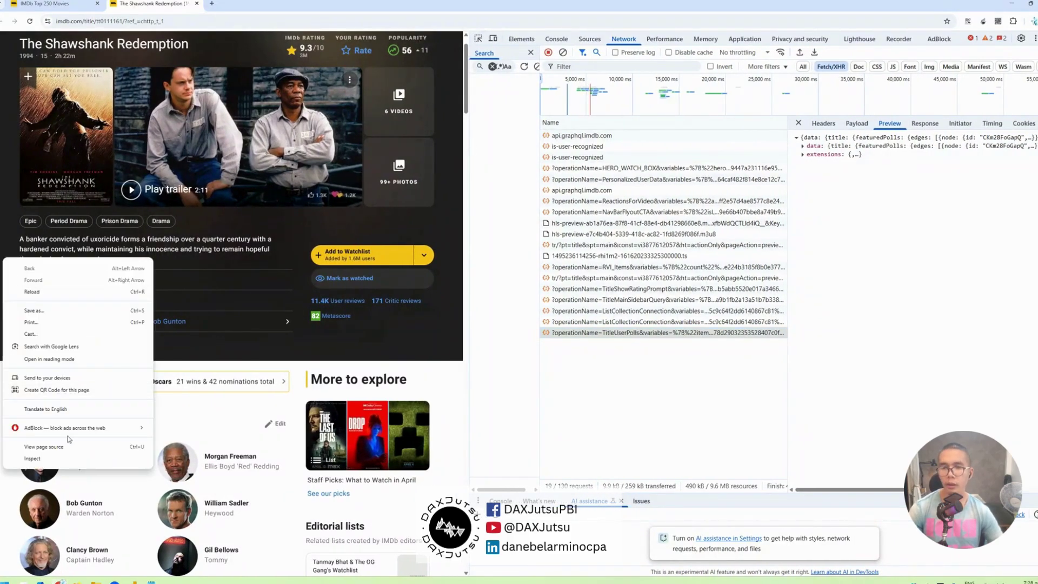
{"action": "left_click", "coordinate": [64, 448]}
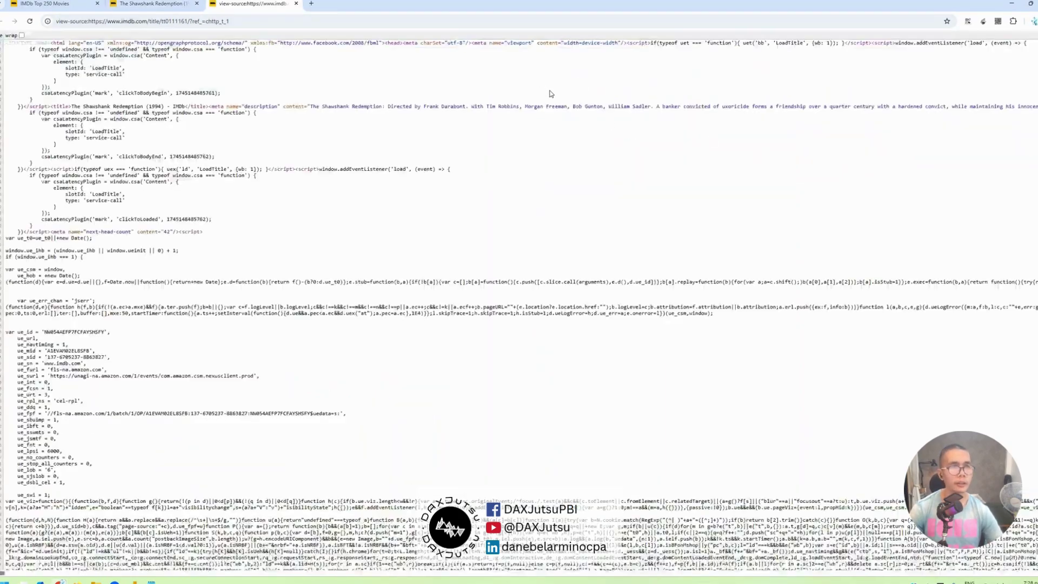
{"action": "key", "text": "ctrl+f"}
{"action": "type", "text": "json"}
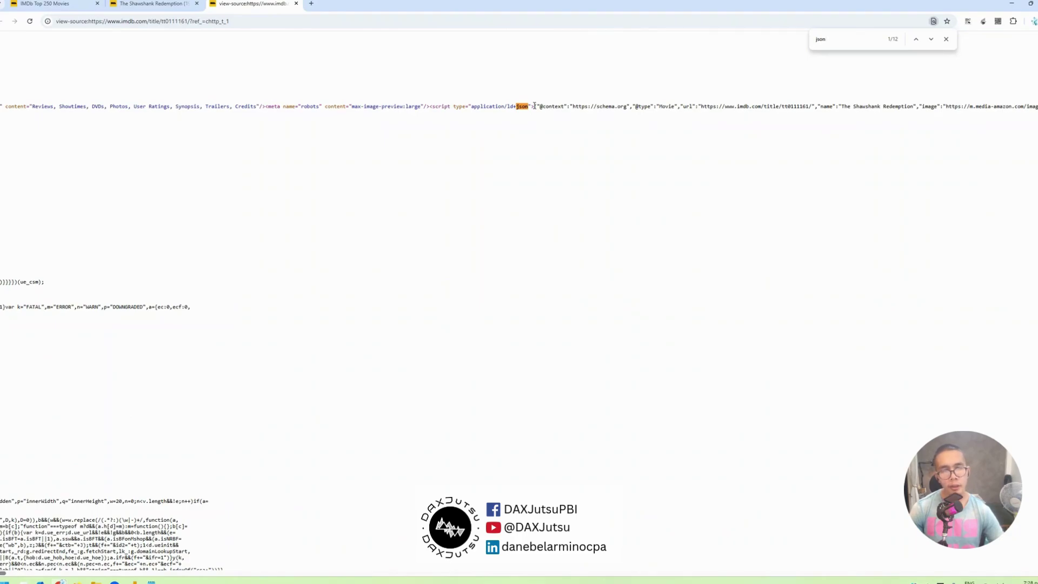
Step: Select the source text from the opening brace after "application/ld+json" past the JSON, and shrink the selection's end back towards the JSON's end
{"action": "left_click_drag", "start_coordinate": [534, 106], "coordinate": [1034, 108]}
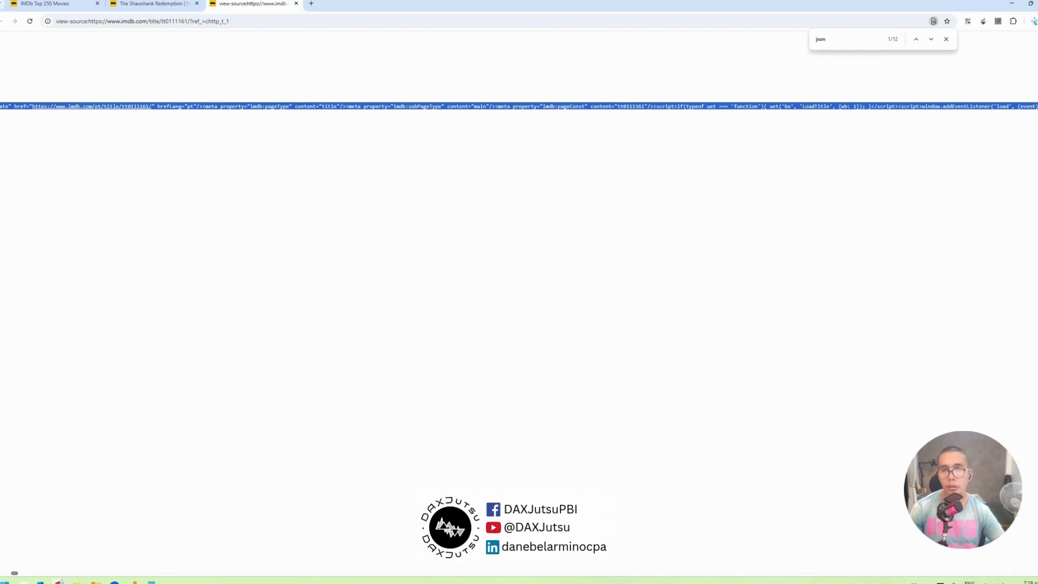
{"action": "left_click_drag", "start_coordinate": [1035, 108], "coordinate": [1000, 107]}
{"action": "key", "text": "shift+Left"}
{"action": "key", "text": "shift+Left"}
{"action": "key", "text": "shift+Left"}
{"action": "key", "text": "shift+Left"}
{"action": "key", "text": "shift+Left"}
{"action": "key", "text": "shift+Left"}
{"action": "key", "text": "shift+Left"}
{"action": "key", "text": "shift+Left"}
{"action": "key", "text": "shift+Left"}
{"action": "key", "text": "shift+Left"}
{"action": "key", "text": "shift+Left"}
{"action": "key", "text": "shift+Left"}
{"action": "key", "text": "shift+Left"}
{"action": "key", "text": "shift+Left"}
{"action": "key", "text": "shift+Left"}
{"action": "key", "text": "shift+Left"}
{"action": "key", "text": "shift+Left"}
{"action": "key", "text": "shift+Left"}
{"action": "key", "text": "shift+Left"}
{"action": "key", "text": "shift+Left"}
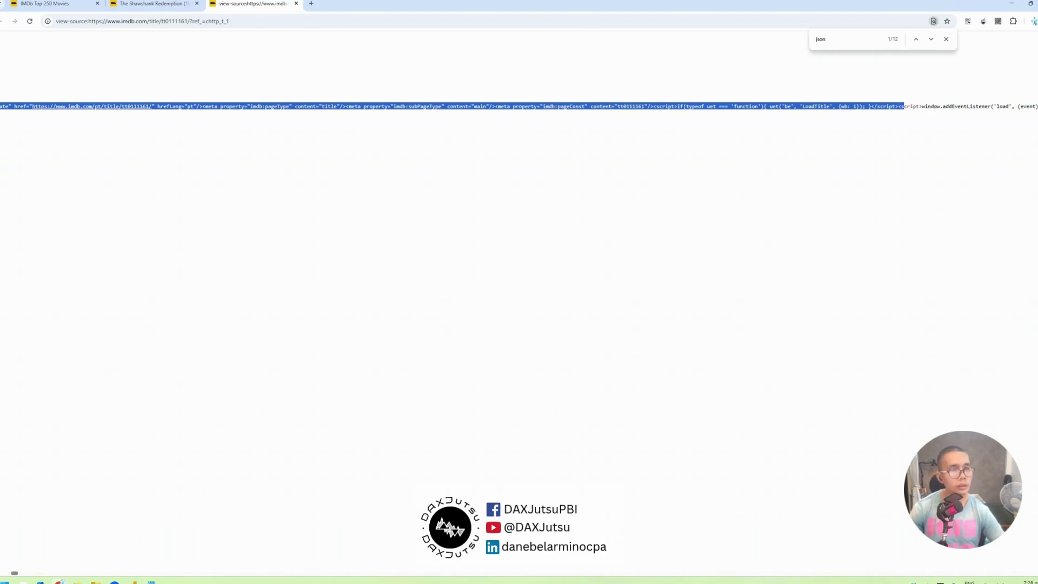
{"action": "key", "text": "shift+Left"}
{"action": "key", "text": "shift+Left"}
{"action": "key", "text": "shift+Left"}
{"action": "key", "text": "shift+Left"}
{"action": "key", "text": "shift+Left"}
{"action": "key", "text": "shift+Left"}
{"action": "key", "text": "shift+Left"}
{"action": "key", "text": "shift+Left"}
{"action": "key", "text": "shift+Left"}
{"action": "key", "text": "shift+Left"}
{"action": "key", "text": "shift+Left"}
{"action": "key", "text": "shift+Left"}
{"action": "key", "text": "shift+Left"}
{"action": "key", "text": "shift+Left"}
{"action": "key", "text": "shift+Left"}
{"action": "key", "text": "shift+Left"}
{"action": "key", "text": "shift+Left"}
{"action": "key", "text": "shift+Left"}
{"action": "key", "text": "shift+Left"}
{"action": "key", "text": "shift+Left"}
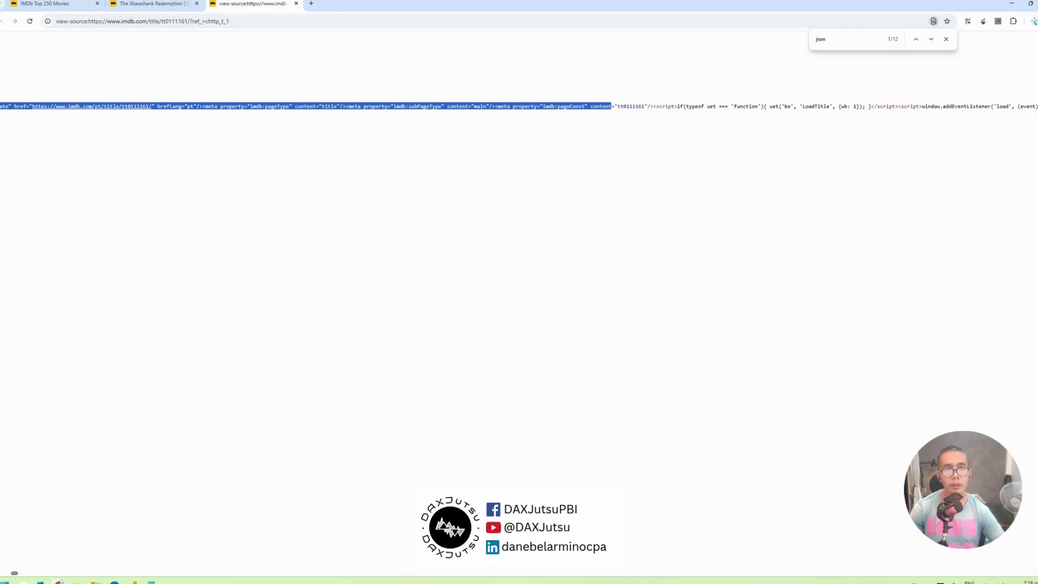
{"action": "key", "text": "shift+Left"}
{"action": "key", "text": "shift+Left"}
{"action": "key", "text": "shift+Left"}
{"action": "key", "text": "shift+Left"}
{"action": "key", "text": "shift+Left"}
{"action": "key", "text": "shift+Left"}
{"action": "key", "text": "shift+Left"}
{"action": "key", "text": "shift+Left"}
{"action": "key", "text": "shift+Left"}
{"action": "key", "text": "shift+Left"}
{"action": "key", "text": "shift+Left"}
{"action": "key", "text": "shift+Left"}
{"action": "key", "text": "shift+Left"}
{"action": "key", "text": "shift+Left"}
{"action": "key", "text": "shift+Left"}
{"action": "key", "text": "shift+Left"}
{"action": "key", "text": "shift+Left"}
{"action": "key", "text": "shift+Left"}
{"action": "key", "text": "shift+Left"}
{"action": "key", "text": "shift+Left"}
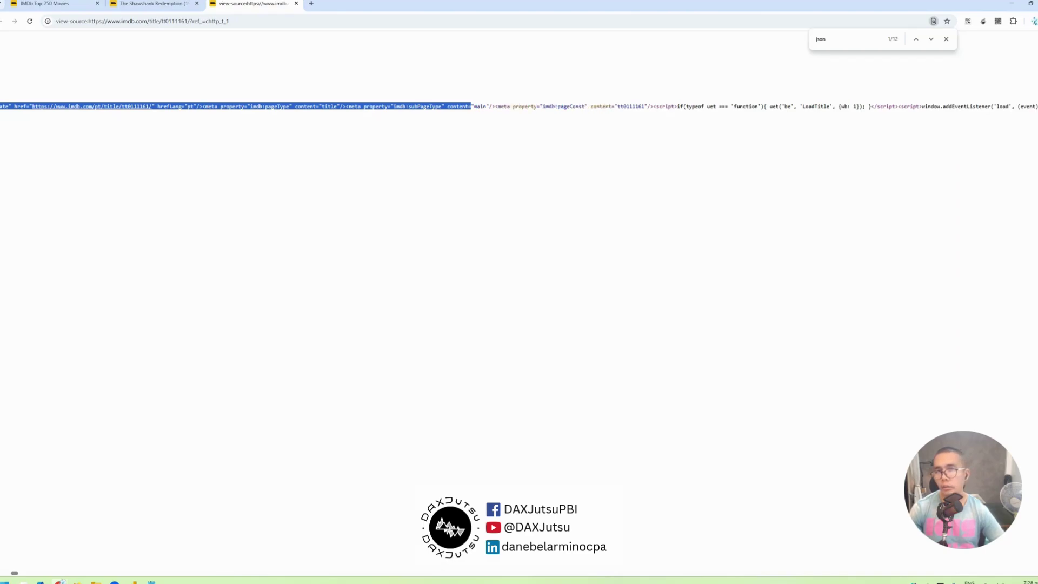
{"action": "key", "text": "shift+Left"}
{"action": "key", "text": "shift+Left"}
{"action": "key", "text": "shift+Left"}
{"action": "key", "text": "shift+Left"}
{"action": "key", "text": "shift+Left"}
{"action": "key", "text": "shift+Left"}
{"action": "key", "text": "shift+Left"}
{"action": "key", "text": "shift+Left"}
{"action": "key", "text": "shift+Left"}
{"action": "key", "text": "shift+Left"}
{"action": "key", "text": "shift+Left"}
{"action": "key", "text": "shift+Left"}
{"action": "key", "text": "shift+Left"}
{"action": "key", "text": "shift+Left"}
{"action": "key", "text": "shift+Left"}
{"action": "key", "text": "shift+Left"}
{"action": "key", "text": "shift+Left"}
{"action": "key", "text": "shift+Left"}
{"action": "key", "text": "shift+Left"}
{"action": "key", "text": "shift+Left"}
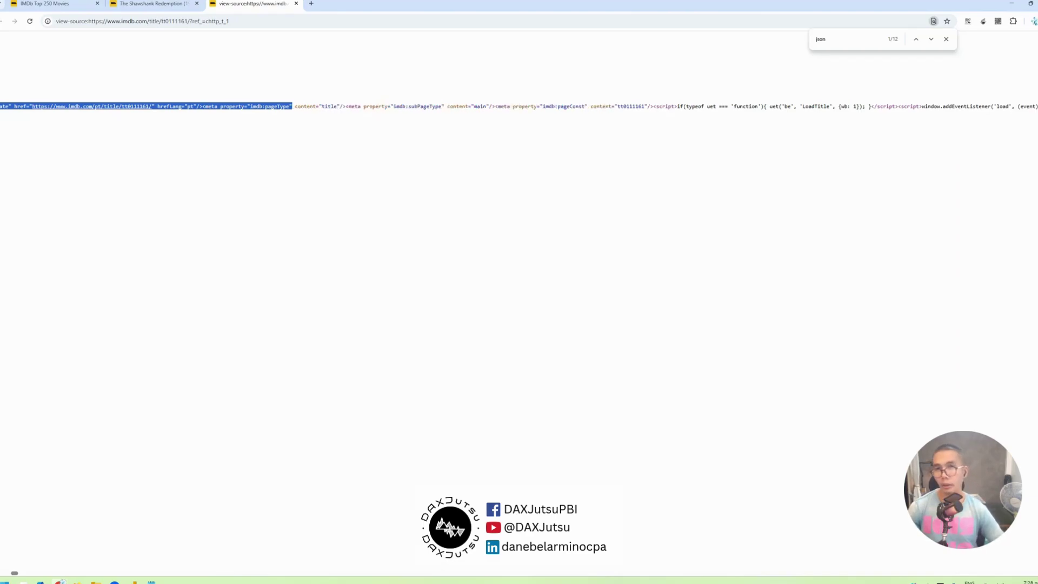
{"action": "key", "text": "shift+Left"}
{"action": "key", "text": "shift+Left"}
{"action": "key", "text": "shift+Left"}
{"action": "key", "text": "shift+Left"}
{"action": "key", "text": "shift+Left"}
{"action": "key", "text": "shift+Left"}
{"action": "key", "text": "shift+Left"}
{"action": "key", "text": "shift+Left"}
{"action": "key", "text": "shift+Left"}
{"action": "key", "text": "shift+Left"}
{"action": "key", "text": "shift+Left"}
{"action": "key", "text": "shift+Left"}
{"action": "key", "text": "shift+Left"}
{"action": "key", "text": "shift+Left"}
{"action": "key", "text": "shift+Left"}
{"action": "key", "text": "shift+Left"}
{"action": "key", "text": "shift+Left"}
{"action": "key", "text": "shift+Left"}
{"action": "key", "text": "shift+Left"}
{"action": "key", "text": "shift+Left"}
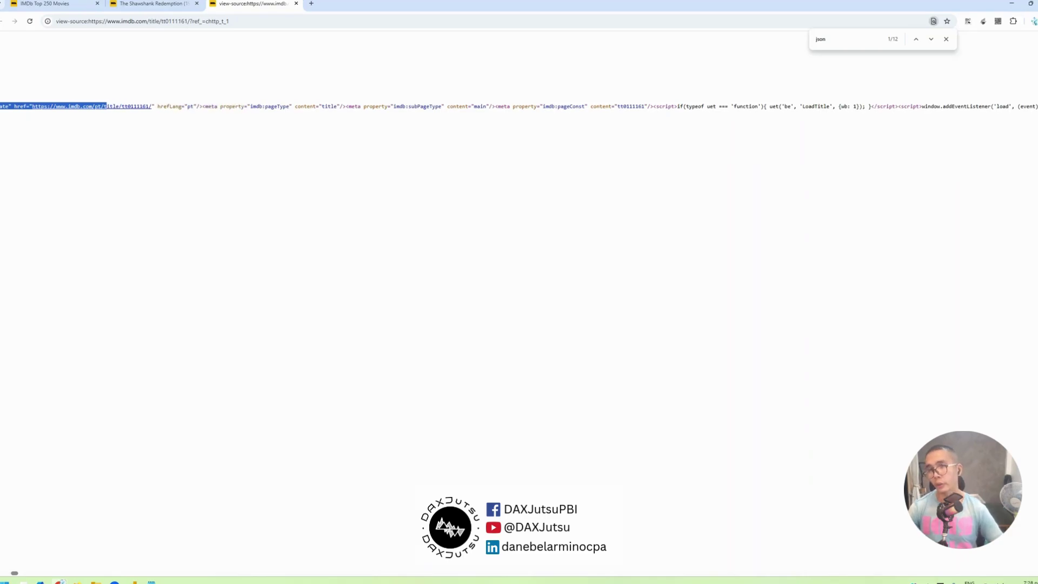
{"action": "key", "text": "shift+Left"}
{"action": "key", "text": "shift+Left"}
{"action": "key", "text": "shift+Left"}
{"action": "key", "text": "shift+Left"}
{"action": "key", "text": "shift+Left"}
{"action": "key", "text": "shift+Left"}
{"action": "key", "text": "shift+Left"}
{"action": "key", "text": "shift+Left"}
{"action": "key", "text": "shift+Left"}
{"action": "key", "text": "shift+Left"}
{"action": "key", "text": "shift+Left"}
{"action": "key", "text": "shift+Left"}
{"action": "key", "text": "shift+Left"}
{"action": "key", "text": "shift+Left"}
{"action": "key", "text": "shift+Left"}
{"action": "key", "text": "shift+Left"}
{"action": "key", "text": "shift+Left"}
{"action": "key", "text": "shift+Left"}
{"action": "key", "text": "shift+Left"}
{"action": "key", "text": "shift+Left"}
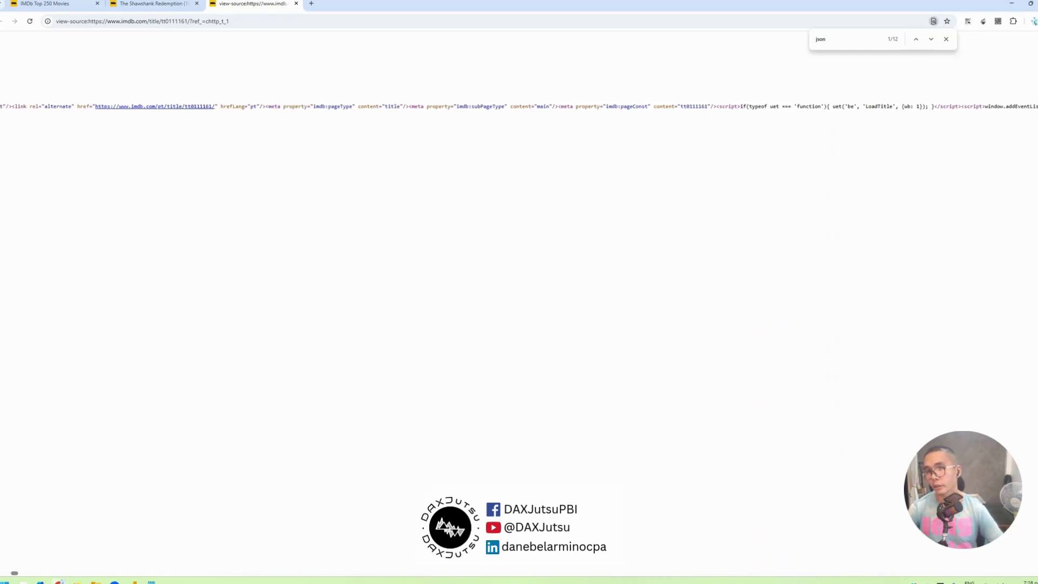
{"action": "key", "text": "shift+Left"}
{"action": "key", "text": "shift+Left"}
{"action": "key", "text": "shift+Left"}
{"action": "key", "text": "shift+Left"}
{"action": "key", "text": "shift+Left"}
{"action": "key", "text": "shift+Left"}
{"action": "key", "text": "shift+Left"}
{"action": "key", "text": "shift+Left"}
{"action": "key", "text": "shift+Left"}
{"action": "key", "text": "shift+Left"}
{"action": "key", "text": "shift+Left"}
{"action": "key", "text": "shift+Left"}
{"action": "key", "text": "shift+Left"}
{"action": "key", "text": "shift+Left"}
{"action": "key", "text": "shift+Left"}
{"action": "key", "text": "shift+Left"}
{"action": "key", "text": "shift+Left"}
{"action": "key", "text": "shift+Left"}
{"action": "key", "text": "shift+Left"}
{"action": "key", "text": "shift+Left"}
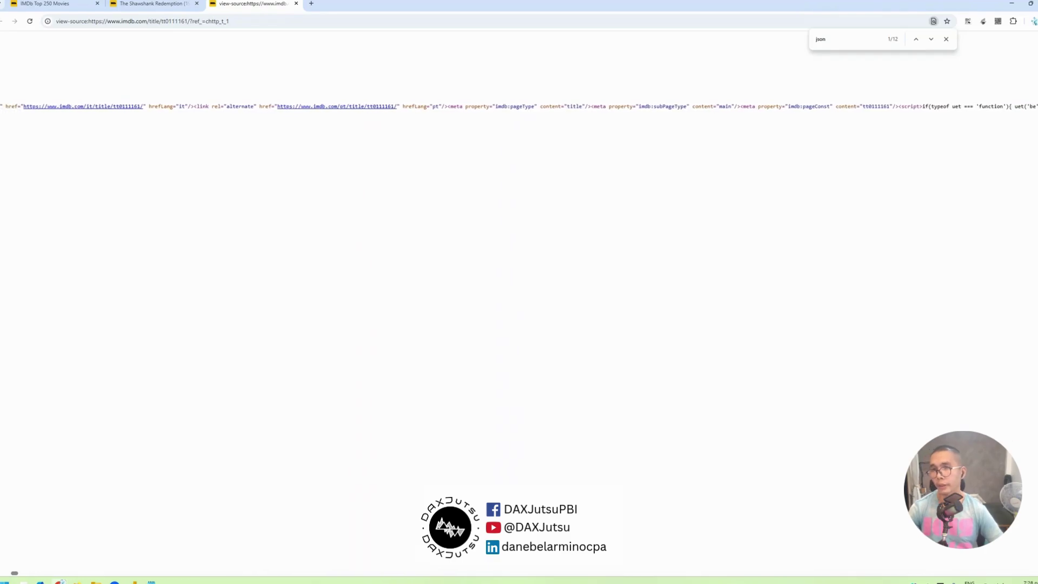
Step: Keep shrinking the page source selection backwards through the meta tags and alternate-language links towards the end of the JSON
{"action": "key", "text": "shift+Left"}
{"action": "key", "text": "shift+Left"}
{"action": "key", "text": "shift+Left"}
{"action": "key", "text": "shift+Left"}
{"action": "key", "text": "shift+Left"}
{"action": "key", "text": "shift+Left"}
{"action": "key", "text": "shift+Left"}
{"action": "key", "text": "shift+Left"}
{"action": "key", "text": "shift+Left"}
{"action": "key", "text": "shift+Left"}
{"action": "key", "text": "shift+Left"}
{"action": "key", "text": "shift+Left"}
{"action": "key", "text": "shift+Left"}
{"action": "key", "text": "shift+Left"}
{"action": "key", "text": "shift+Left"}
{"action": "key", "text": "shift+Left"}
{"action": "key", "text": "shift+Left"}
{"action": "key", "text": "shift+Left"}
{"action": "key", "text": "shift+Left"}
{"action": "key", "text": "shift+Left"}
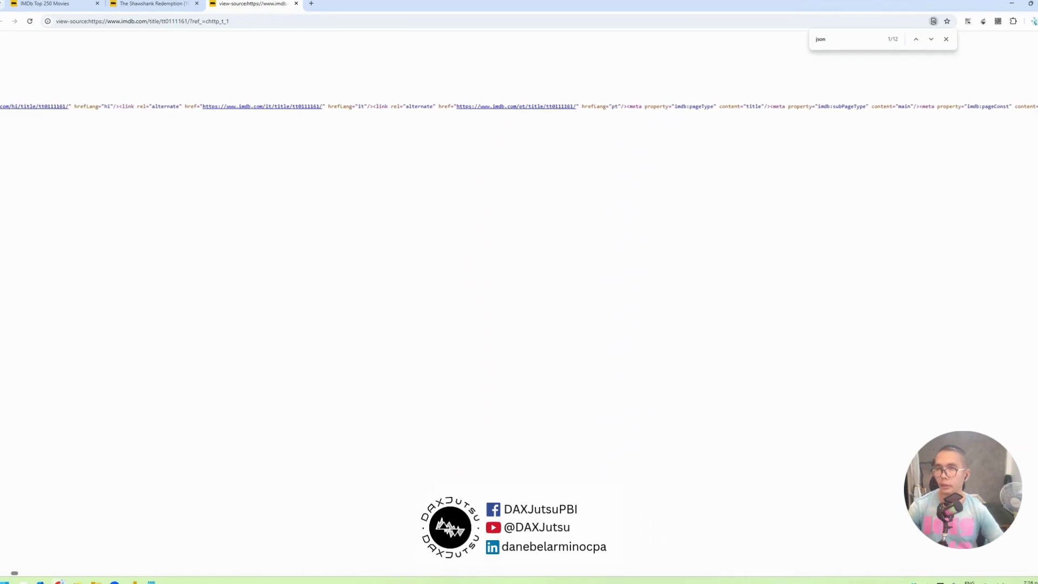
{"action": "key", "text": "shift+Left"}
{"action": "key", "text": "shift+Left"}
{"action": "key", "text": "shift+Left"}
{"action": "key", "text": "shift+Left"}
{"action": "key", "text": "shift+Left"}
{"action": "key", "text": "shift+Left"}
{"action": "key", "text": "shift+Left"}
{"action": "key", "text": "shift+Left"}
{"action": "key", "text": "shift+Left"}
{"action": "key", "text": "shift+Left"}
{"action": "key", "text": "shift+Left"}
{"action": "key", "text": "shift+Left"}
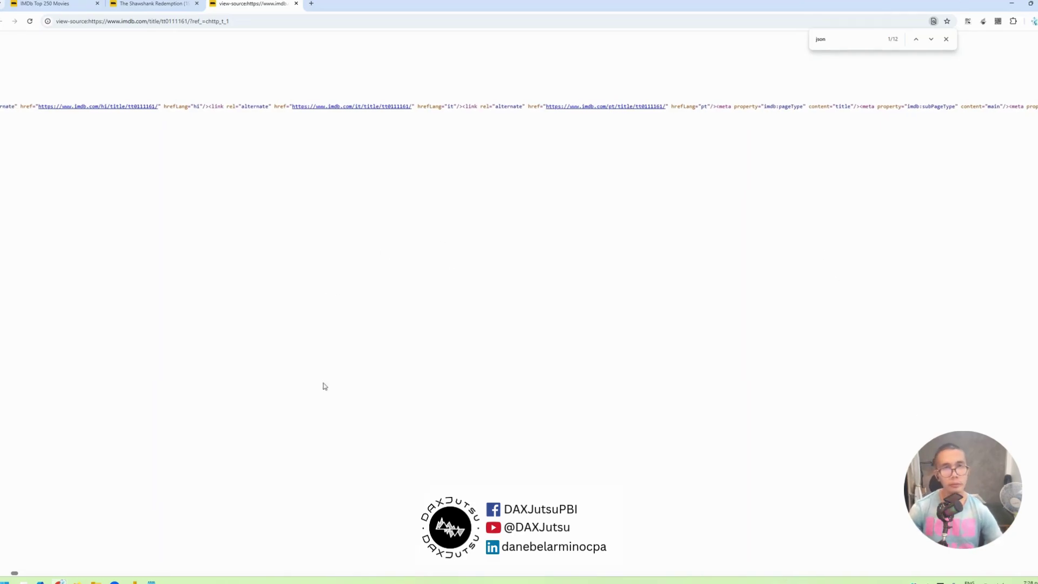
Step: Switch to Power Query and load the movie page's HTML Code item from the Navigator as a new query
{"action": "mouse_move", "coordinate": [134, 581]}
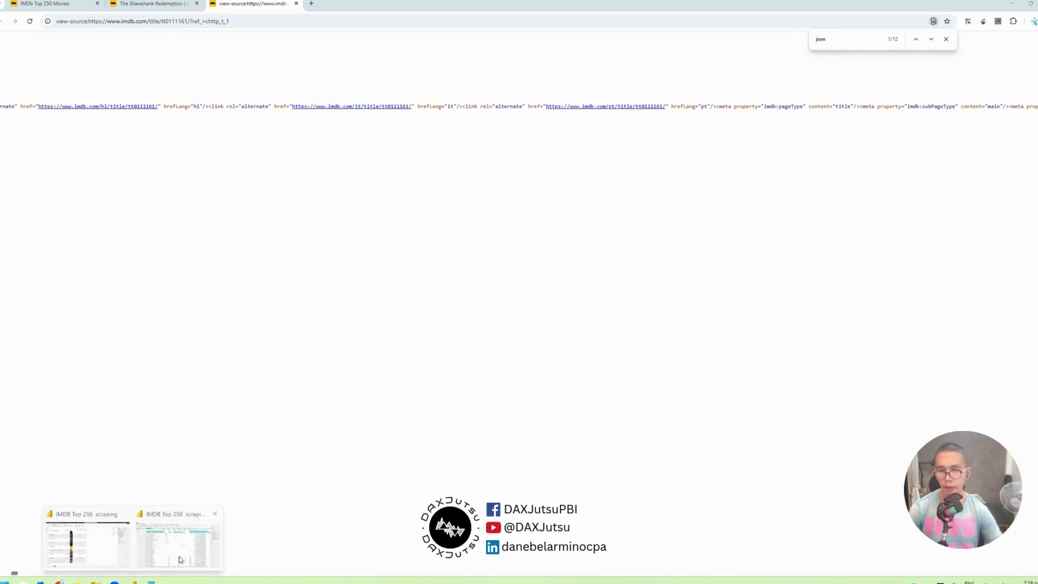
{"action": "left_click", "coordinate": [188, 557]}
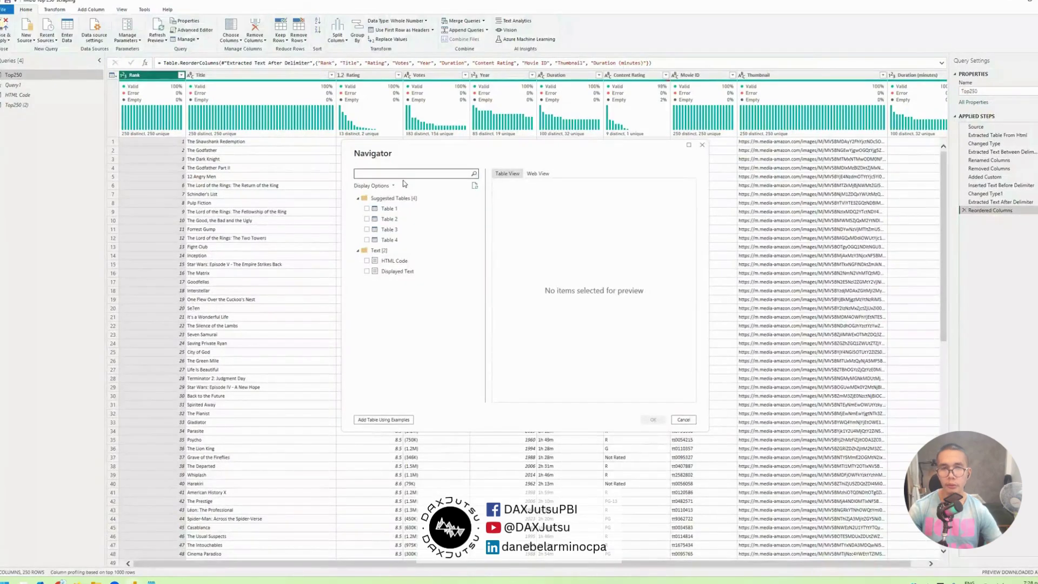
{"action": "left_click", "coordinate": [366, 261]}
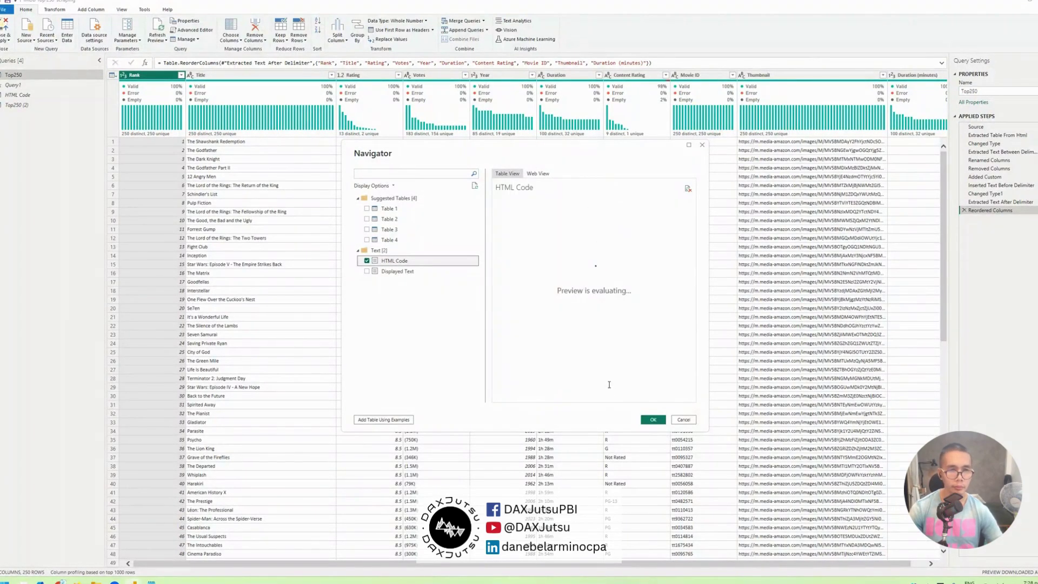
{"action": "left_click", "coordinate": [652, 419]}
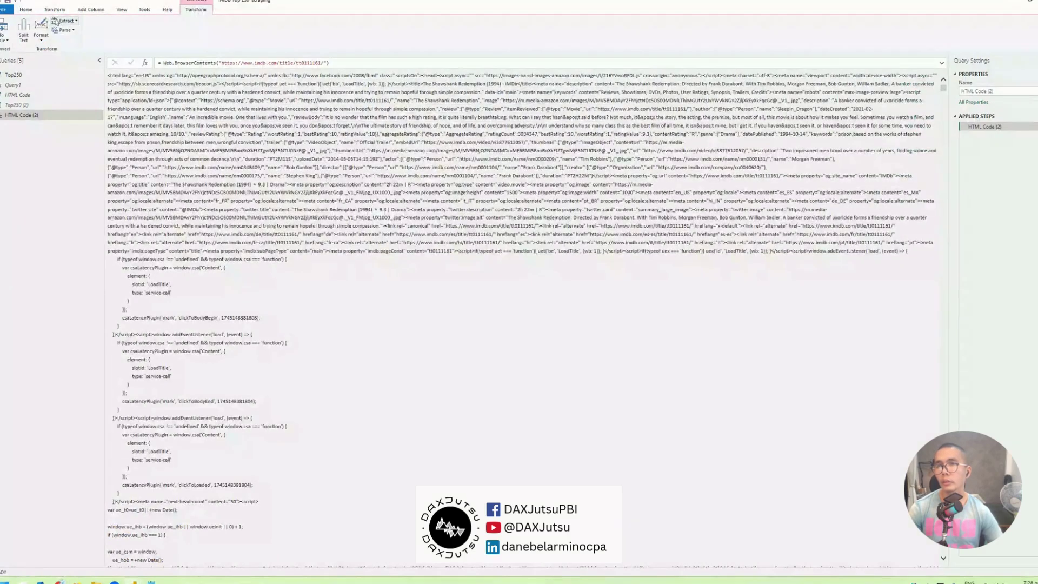
Step: In the Advanced Editor, start the HTML Code (2) query with let and assign the Web.BrowserContents call to Source
{"action": "left_click", "coordinate": [192, 30]}
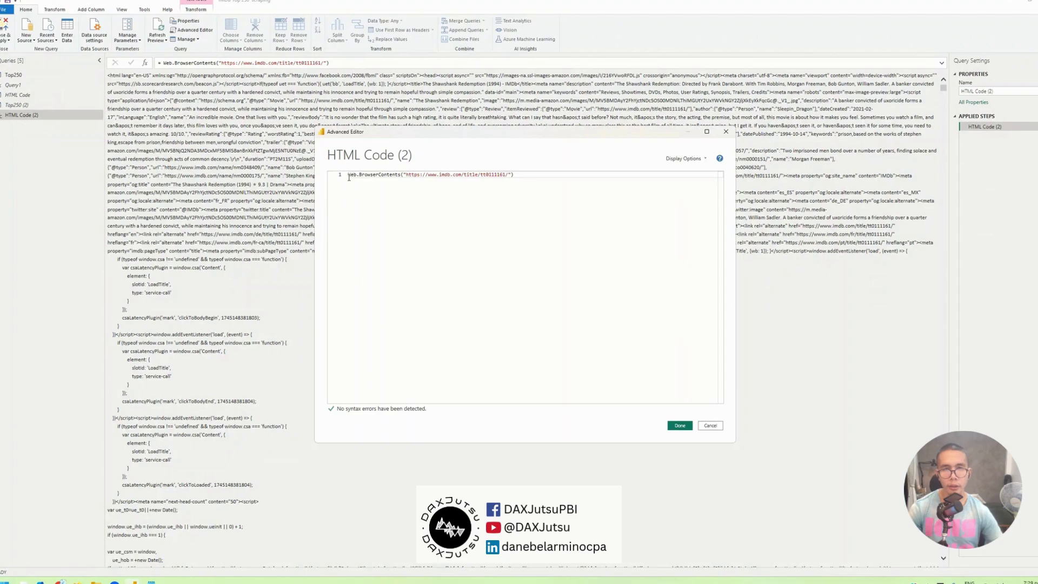
{"action": "left_click", "coordinate": [349, 176]}
{"action": "key", "text": "Return"}
{"action": "key", "text": "Return"}
{"action": "key", "text": "Up"}
{"action": "key", "text": "Up"}
{"action": "type", "text": "let"}
{"action": "key", "text": "Return"}
{"action": "type", "text": "Source ="}
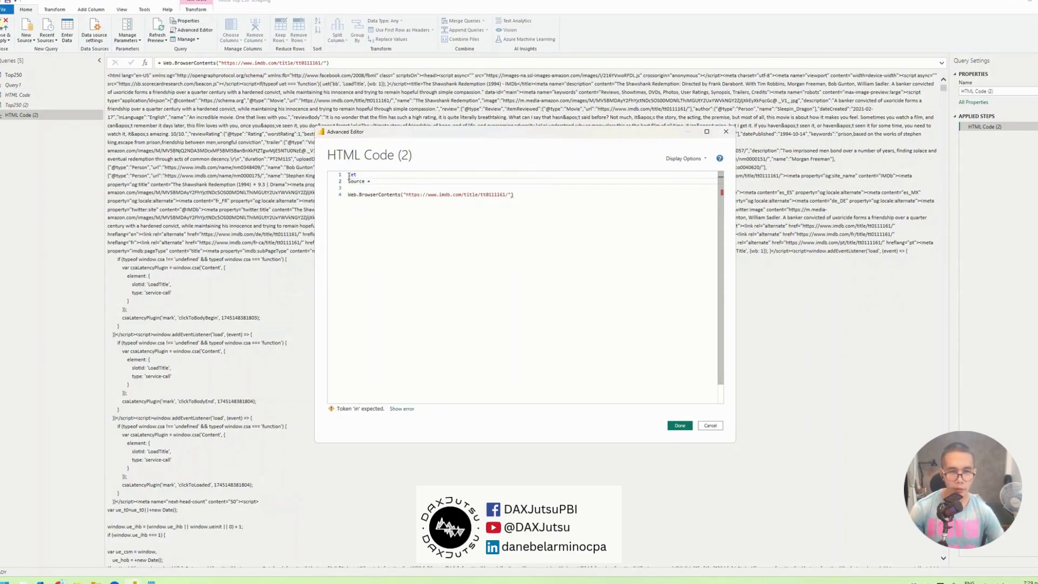
{"action": "key", "text": "Delete"}
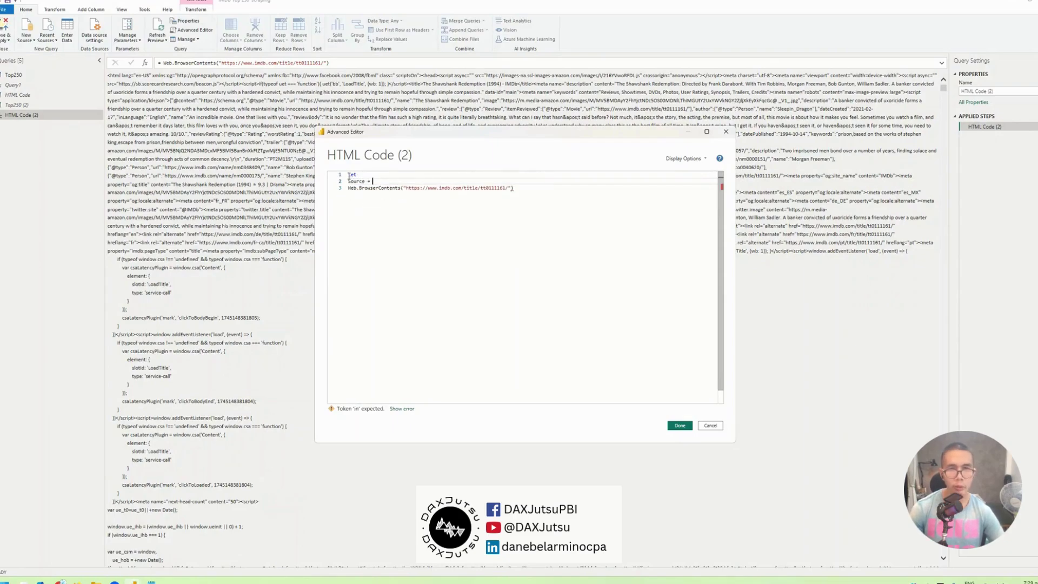
{"action": "key", "text": "Delete"}
Step: Close the query expression with in Source on new lines and apply the edited code
{"action": "left_click", "coordinate": [566, 183]}
{"action": "key", "text": "Return"}
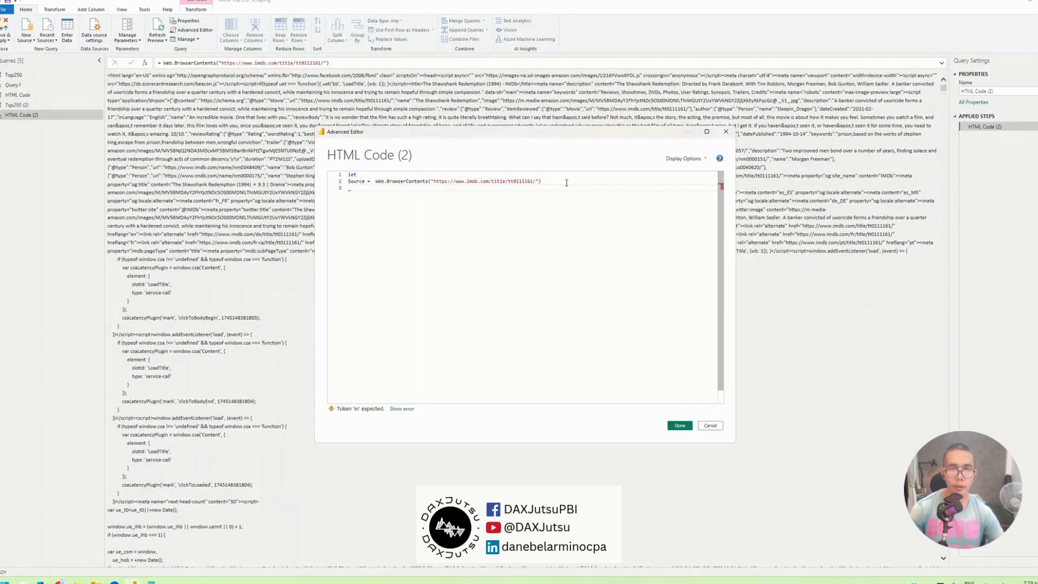
{"action": "type", "text": "in"}
{"action": "key", "text": "Return"}
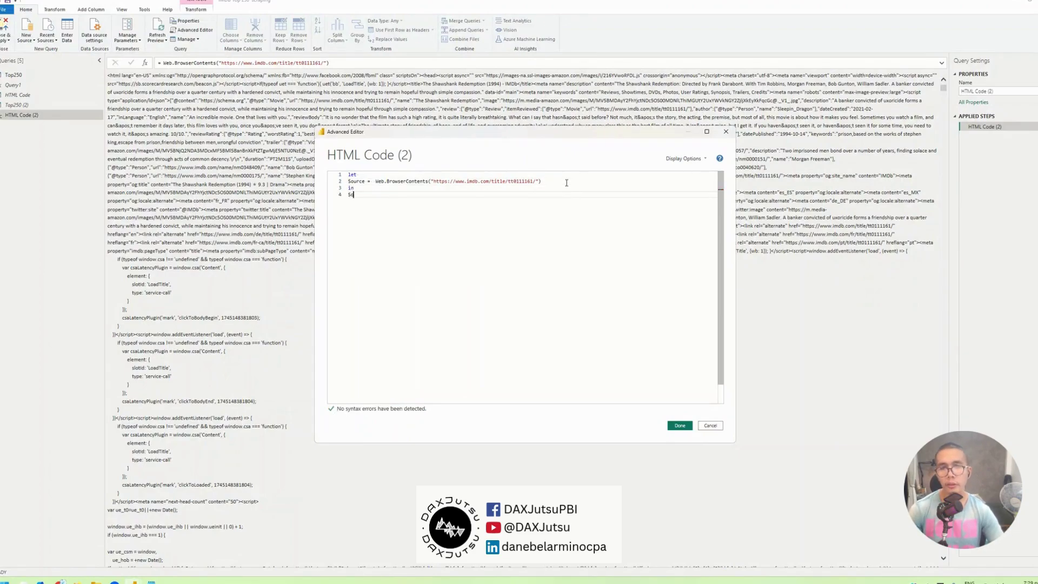
{"action": "type", "text": "Source"}
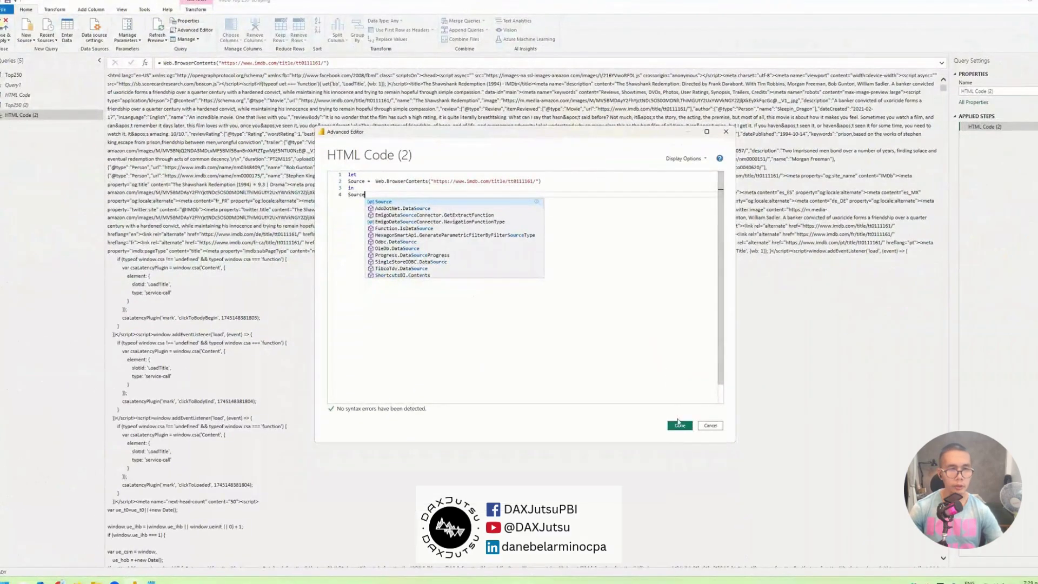
{"action": "key", "text": "Escape"}
{"action": "left_click", "coordinate": [680, 424]}
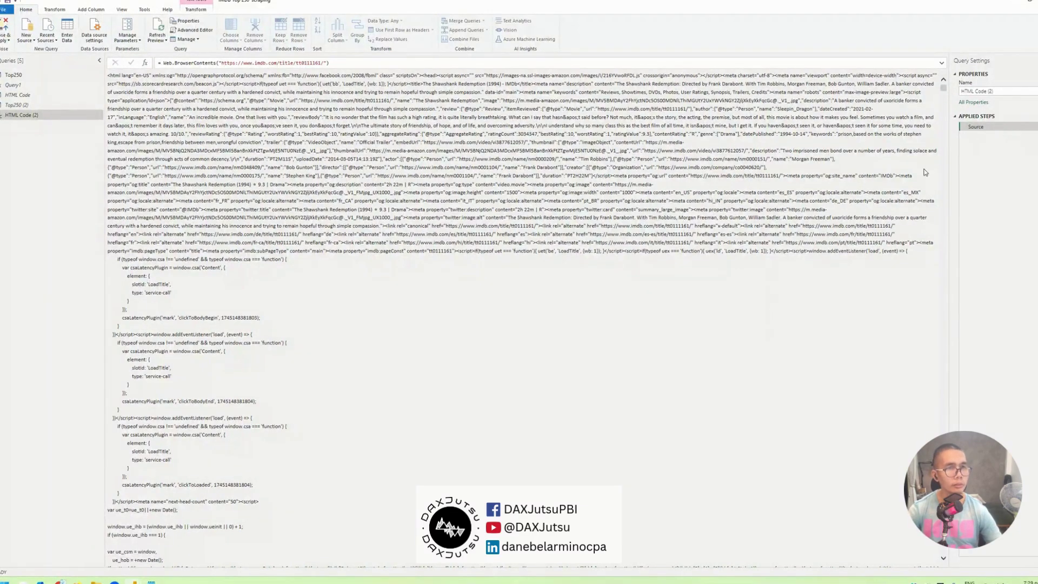
Step: Insert a new custom step after Source in the HTML Code (2) query
{"action": "right_click", "coordinate": [972, 129]}
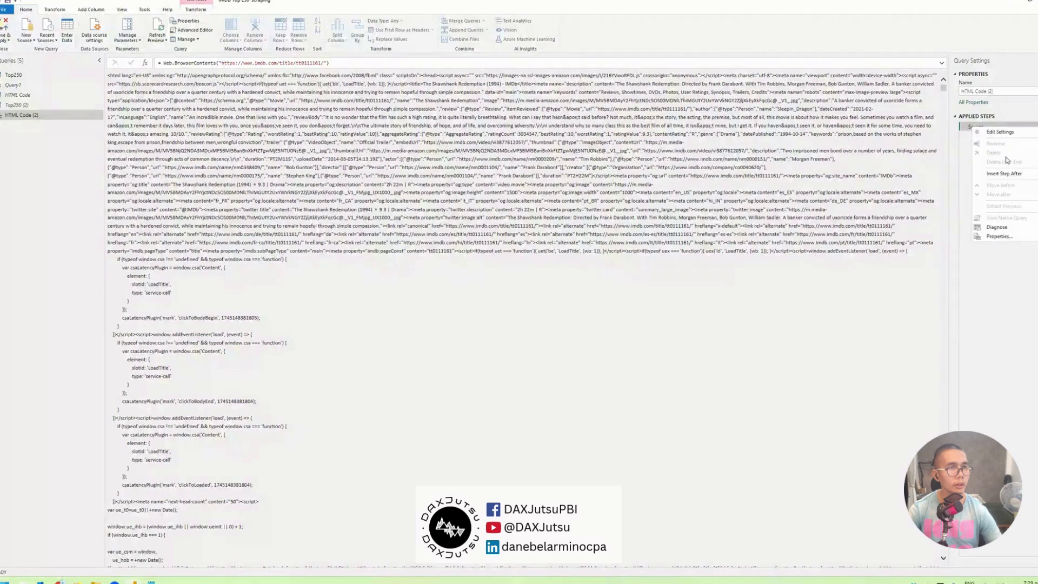
{"action": "left_click", "coordinate": [1006, 173]}
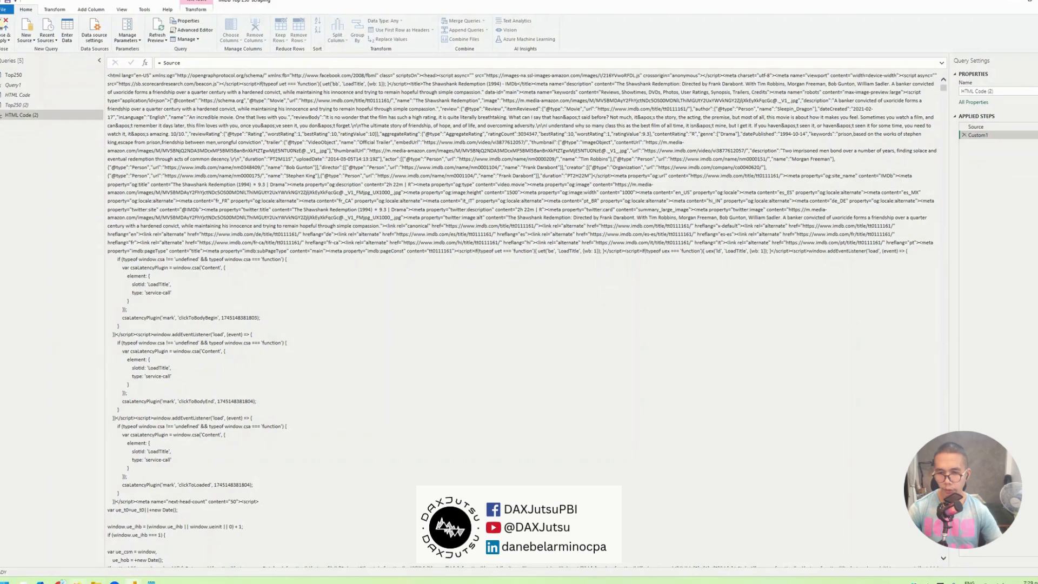
Step: Switch to the page source in Chrome, return to the first "json" match and select the text application/ld+json"> before the opening brace
{"action": "mouse_move", "coordinate": [59, 581]}
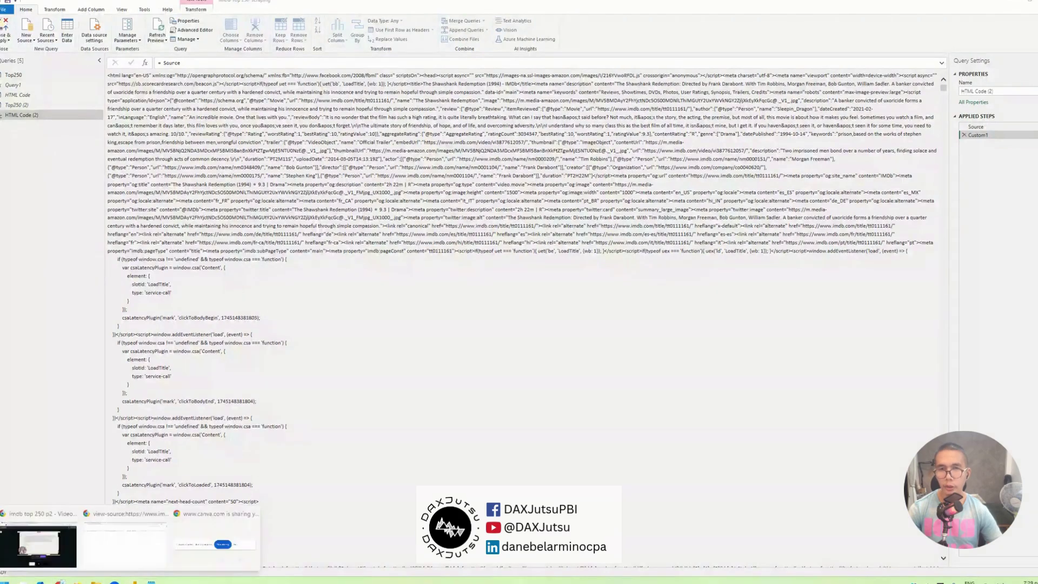
{"action": "left_click", "coordinate": [115, 556]}
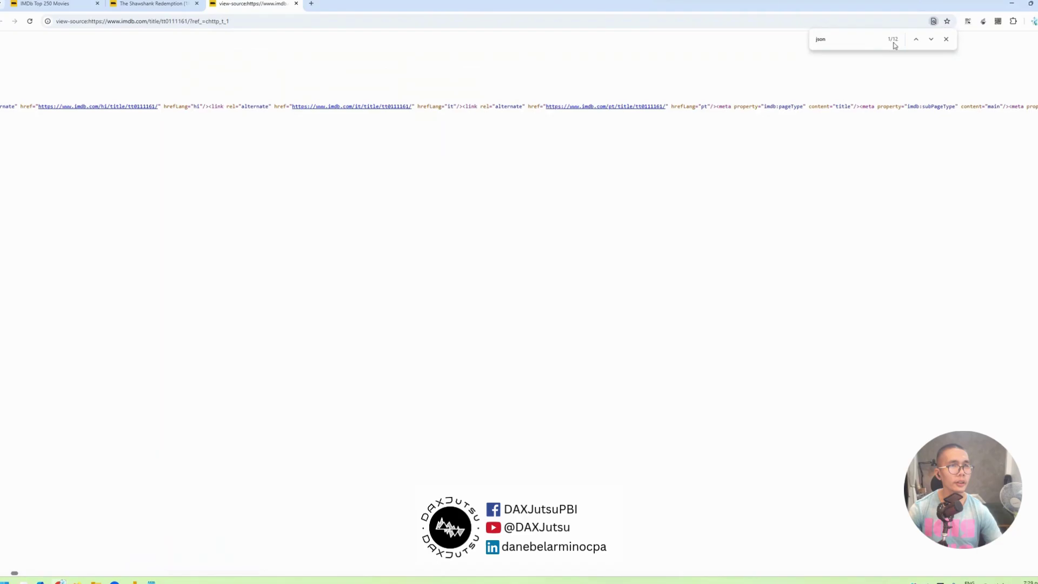
{"action": "left_click", "coordinate": [913, 40]}
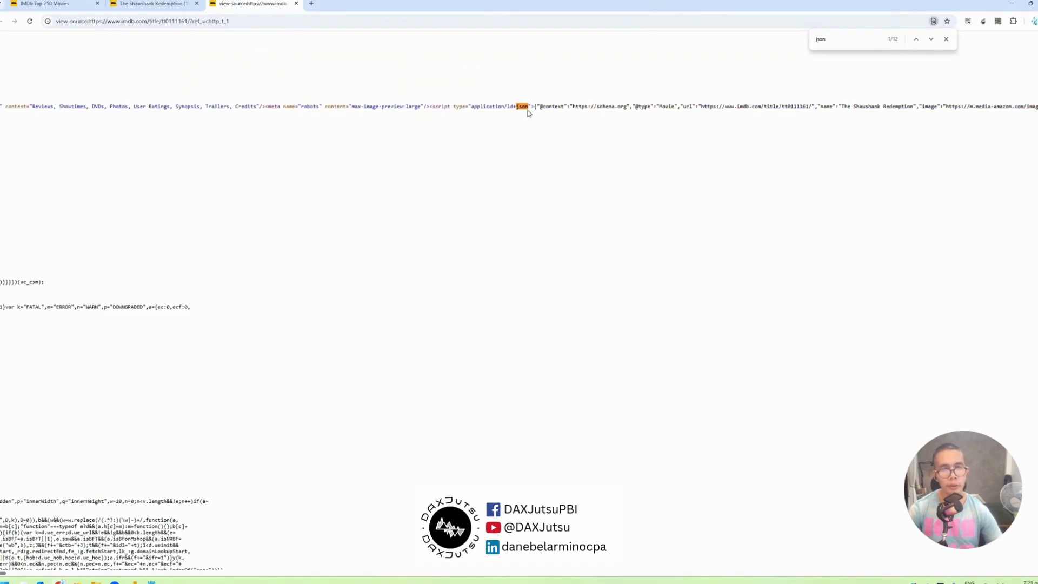
{"action": "left_click_drag", "start_coordinate": [534, 106], "coordinate": [470, 106]}
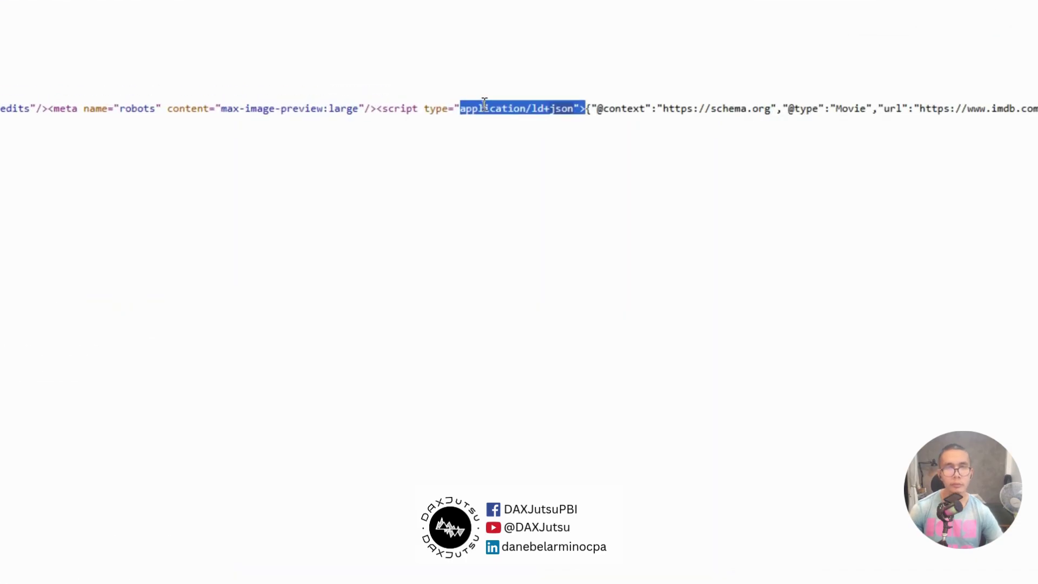
Step: Switch back to Power Query and start the custom step's formula as =Text.AfterDelimiter(Source
{"action": "key", "text": "alt+Tab"}
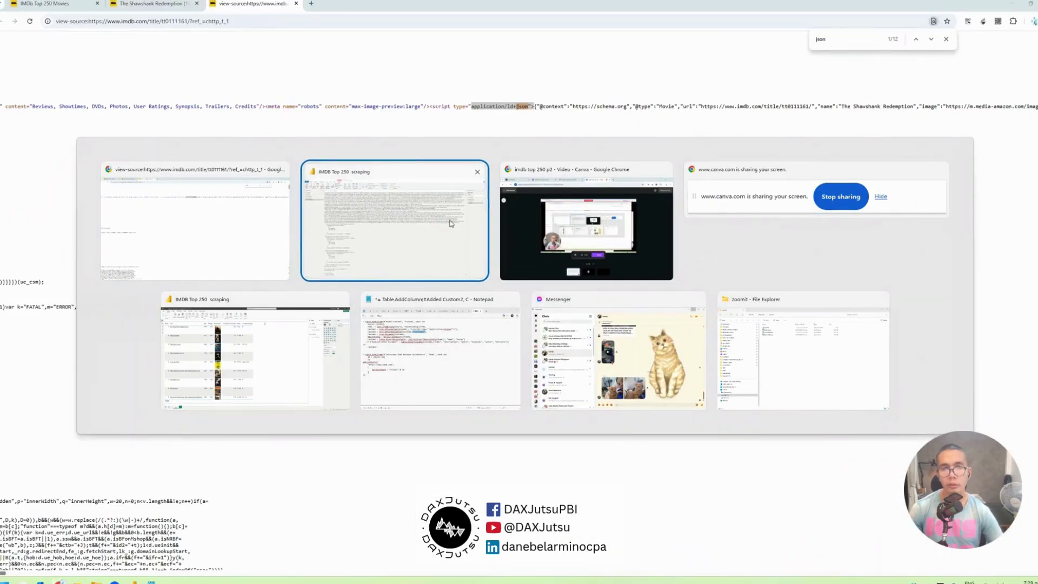
{"action": "left_click", "coordinate": [450, 225]}
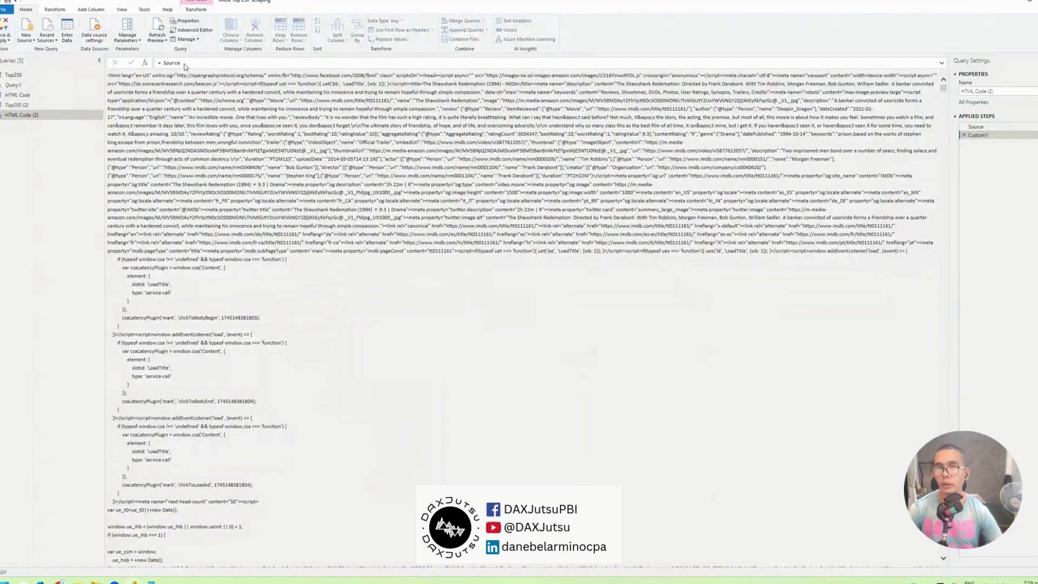
{"action": "left_click", "coordinate": [165, 63]}
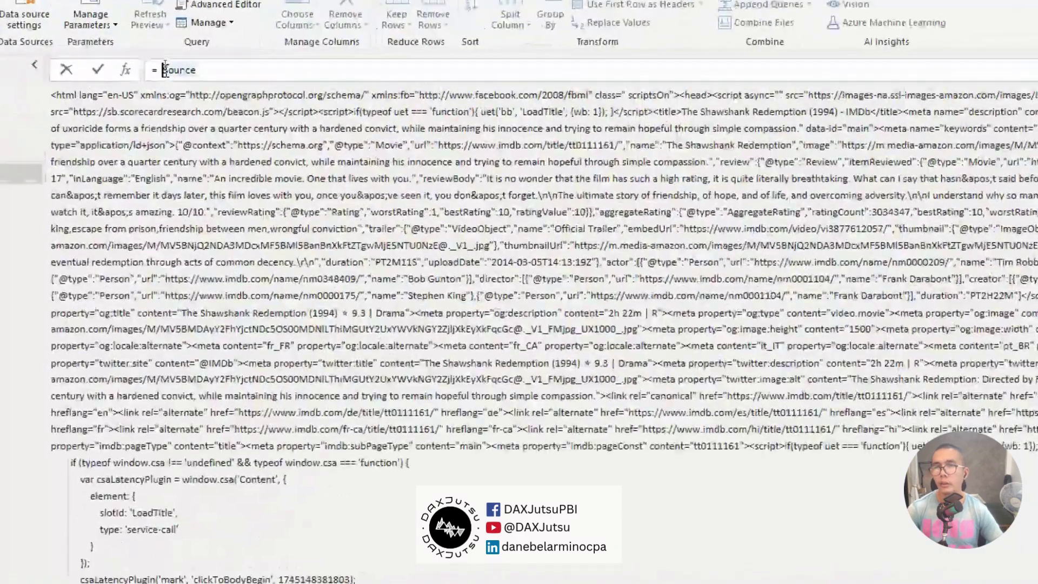
{"action": "type", "text": "Text."}
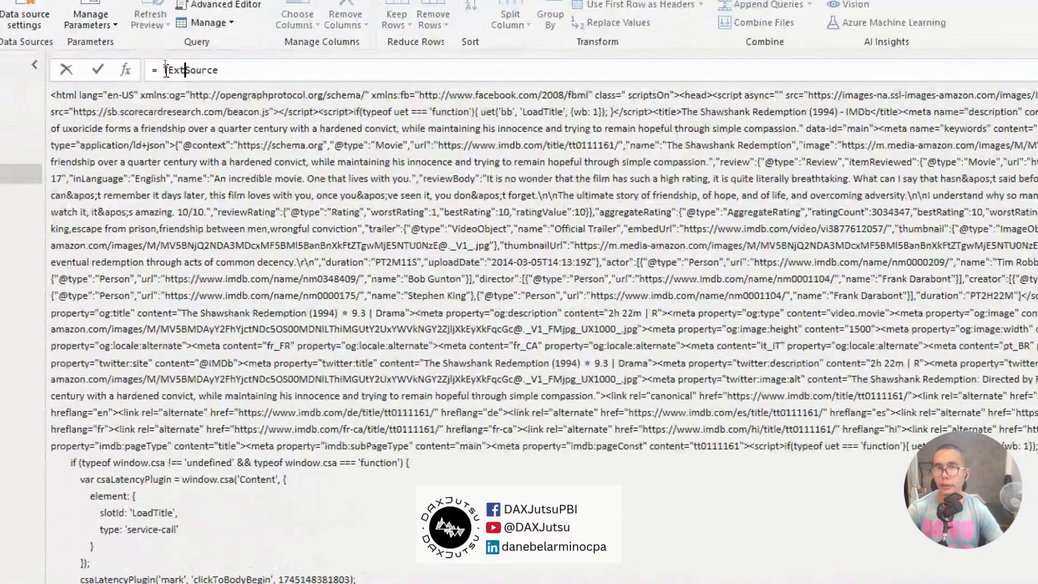
{"action": "key", "text": "BackSpace"}
{"action": "key", "text": "BackSpace"}
{"action": "key", "text": "BackSpace"}
{"action": "key", "text": "BackSpace"}
{"action": "key", "text": "BackSpace"}
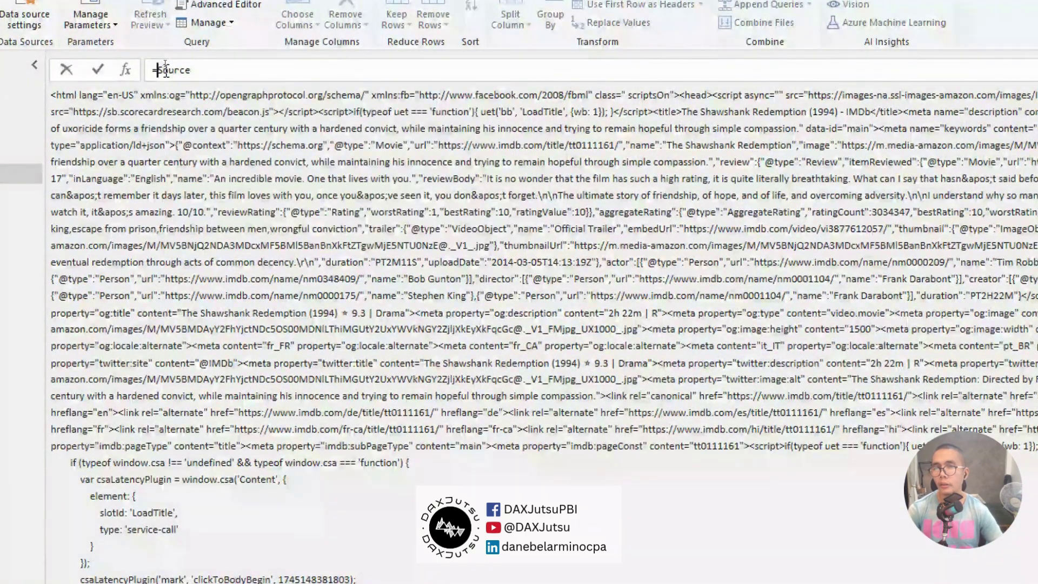
{"action": "right_click", "coordinate": [165, 69]}
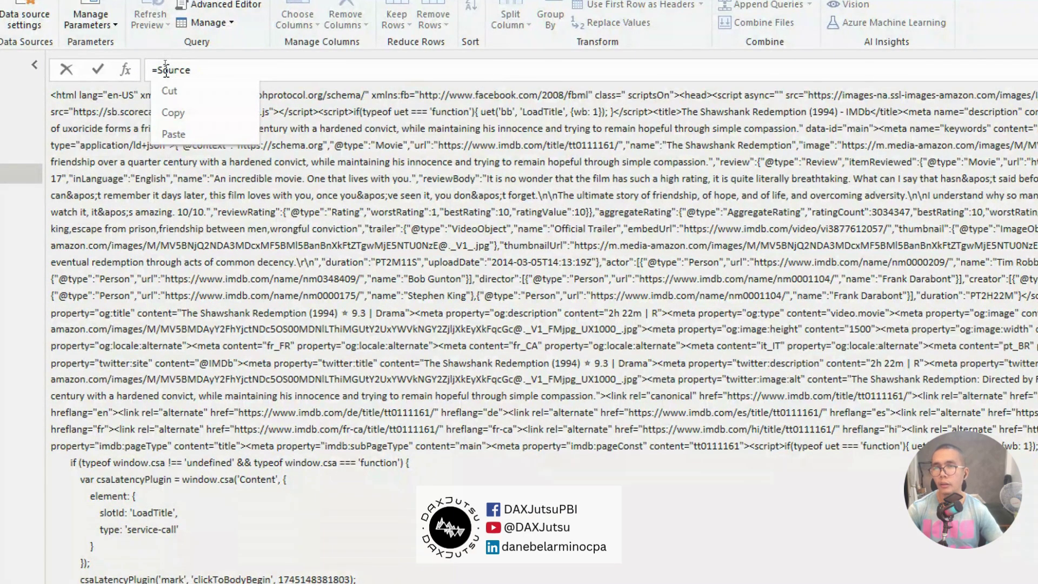
{"action": "key", "text": "Escape"}
{"action": "type", "text": "Text"}
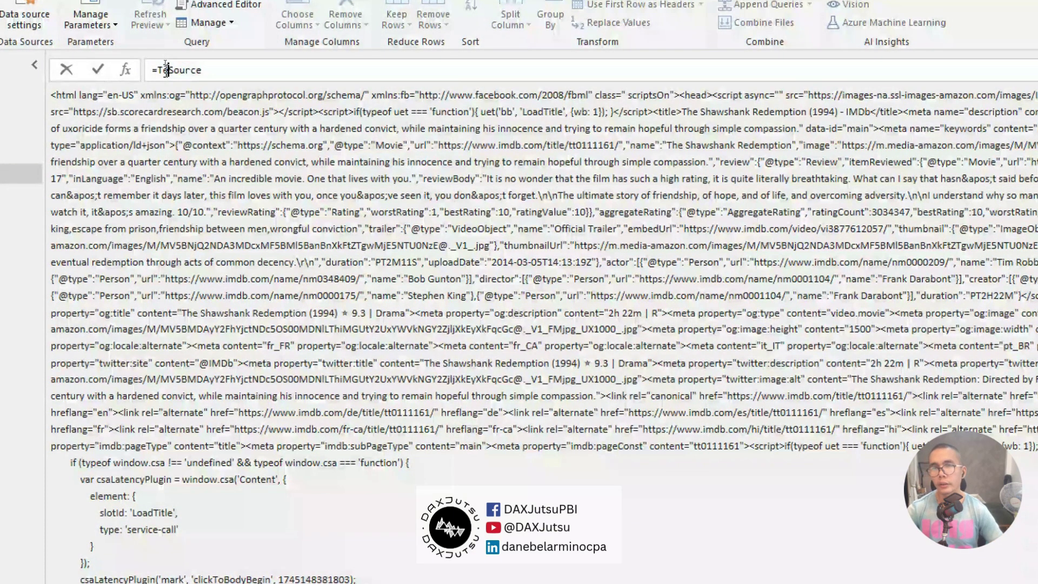
{"action": "type", "text": ".AFterD"}
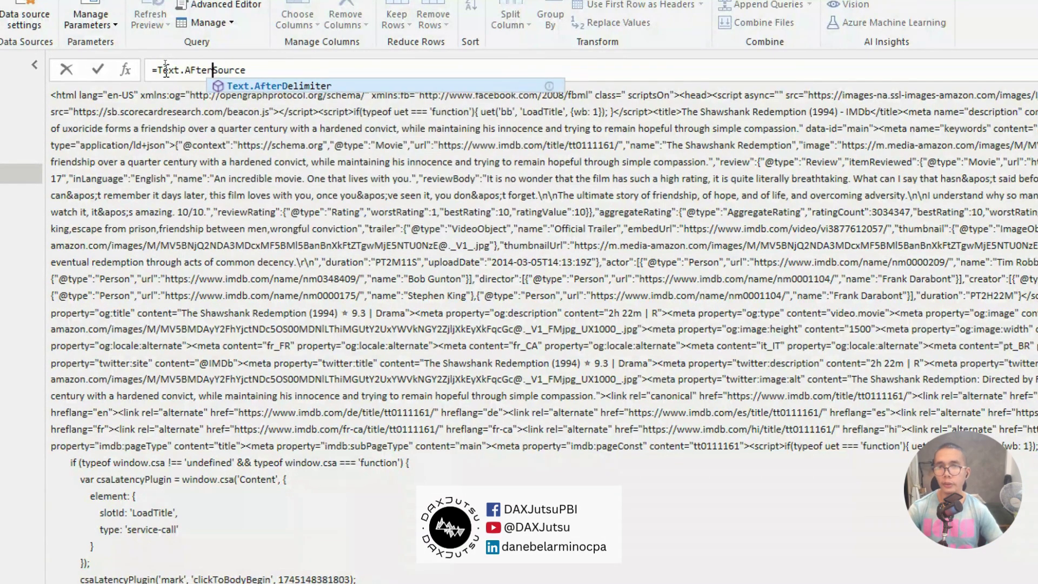
{"action": "key", "text": "BackSpace"}
{"action": "key", "text": "BackSpace"}
{"action": "key", "text": "BackSpace"}
{"action": "key", "text": "BackSpace"}
{"action": "key", "text": "BackSpace"}
{"action": "key", "text": "BackSpace"}
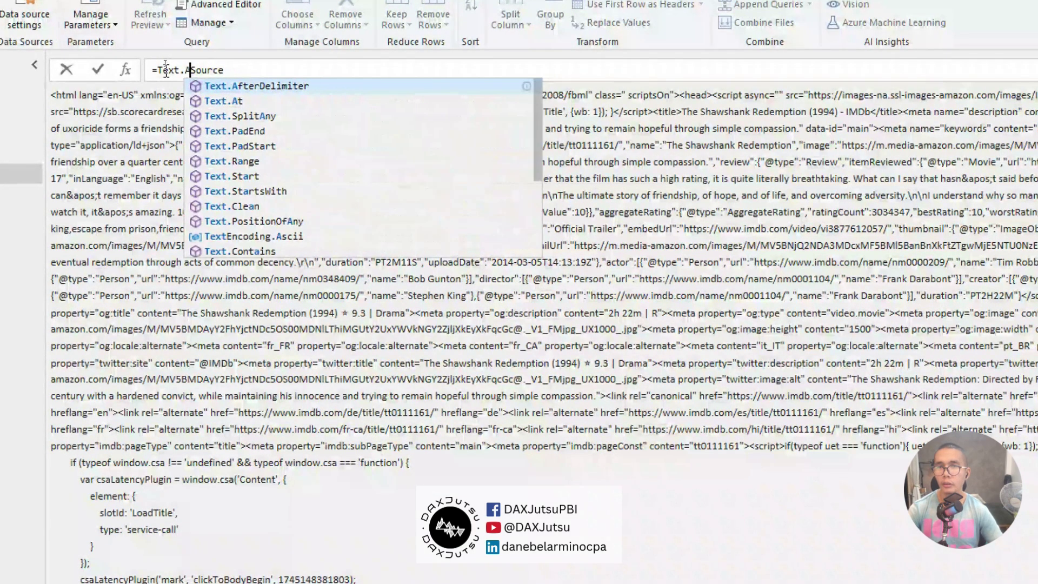
{"action": "type", "text": "AfterDelimiter(Source"}
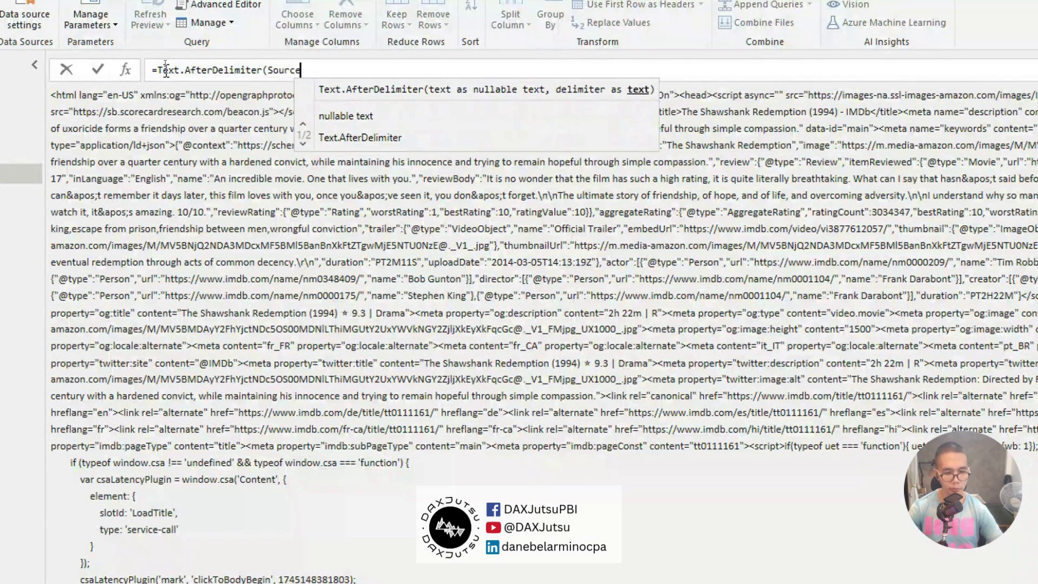
Step: Complete the formula with the delimiter "application/ld+json"">", doubling the inner quote and closing the parenthesis, and apply it
{"action": "type", "text": ","}
{"action": "type", "text": "application/ld+json\">"}
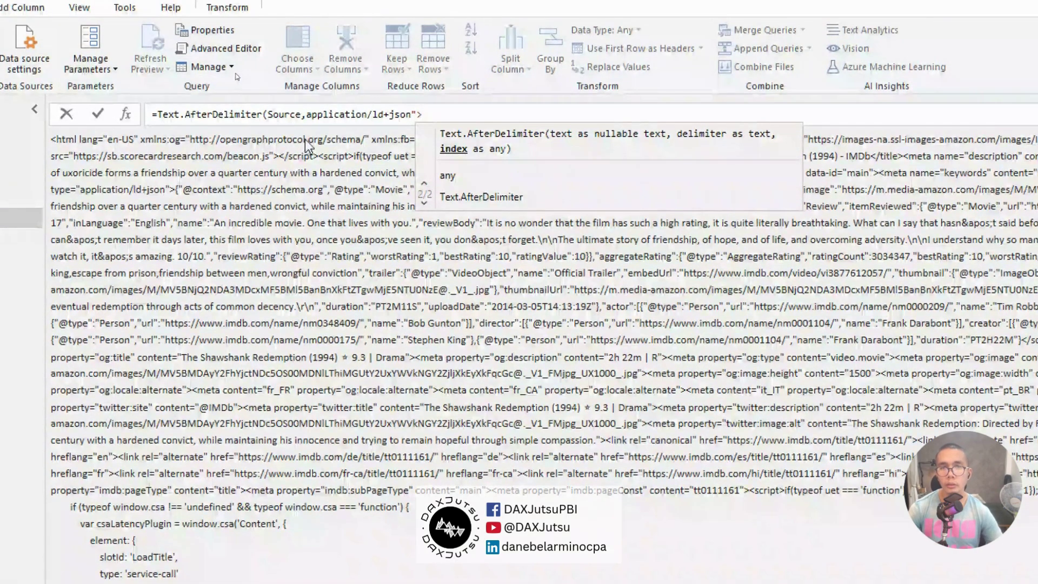
{"action": "left_click", "coordinate": [311, 115]}
{"action": "type", "text": "\""}
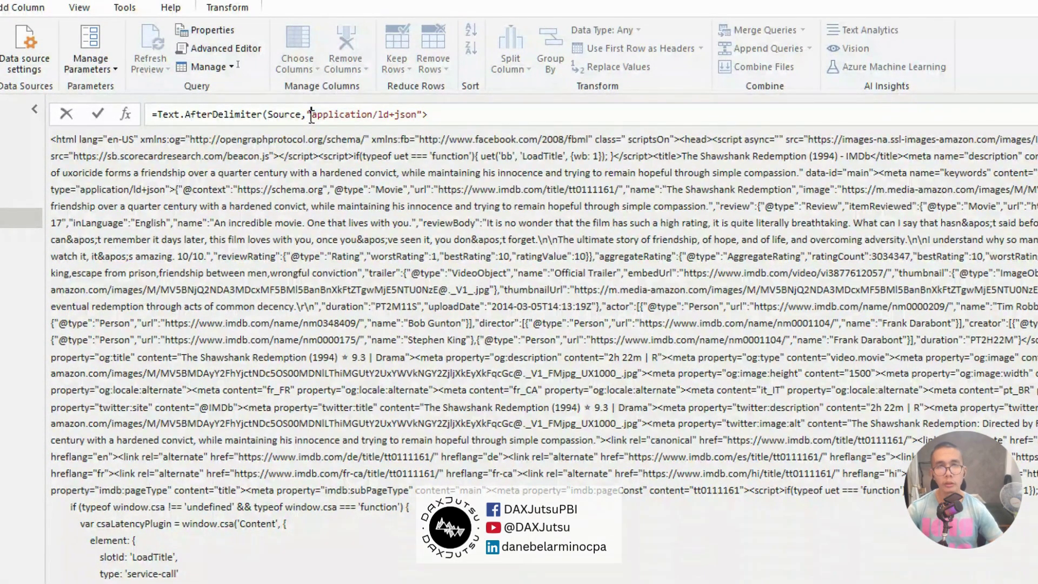
{"action": "type", "text": "\""}
{"action": "key", "text": "Left"}
{"action": "key", "text": "Left"}
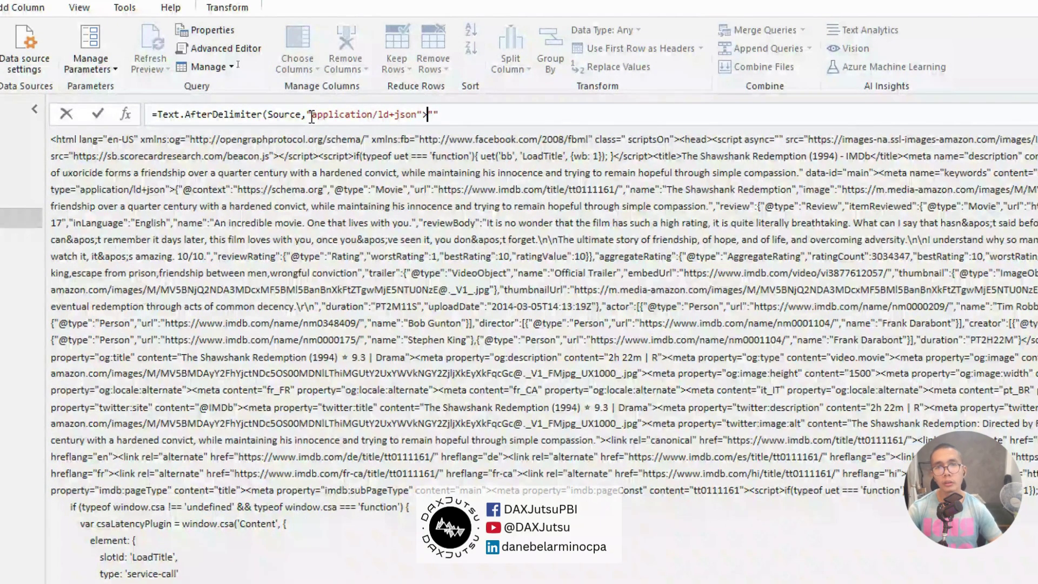
{"action": "type", "text": "\""}
{"action": "key", "text": "End"}
{"action": "key", "text": "shift+Left"}
{"action": "type", "text": ")"}
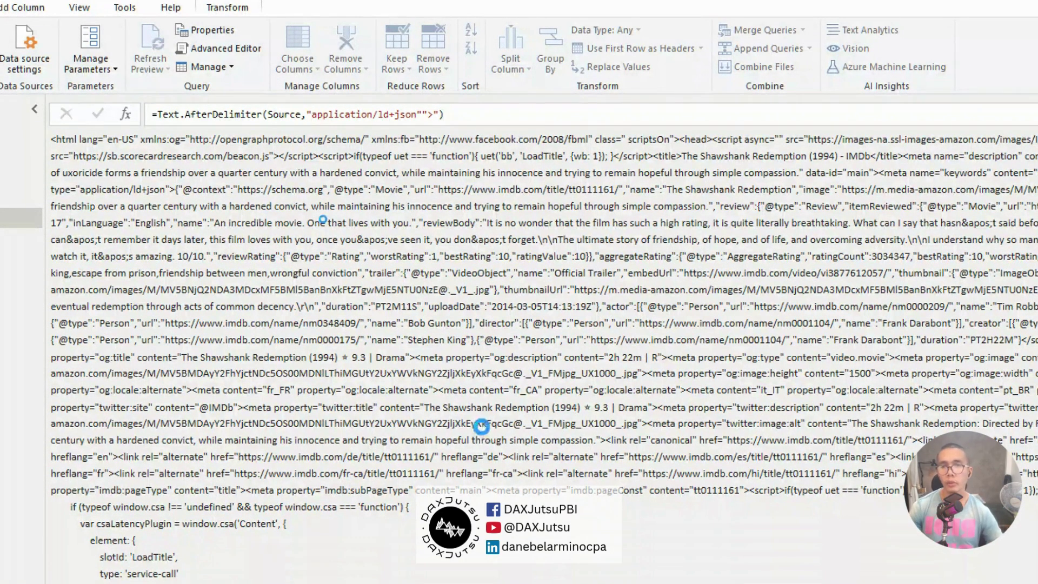
{"action": "key", "text": "Return"}
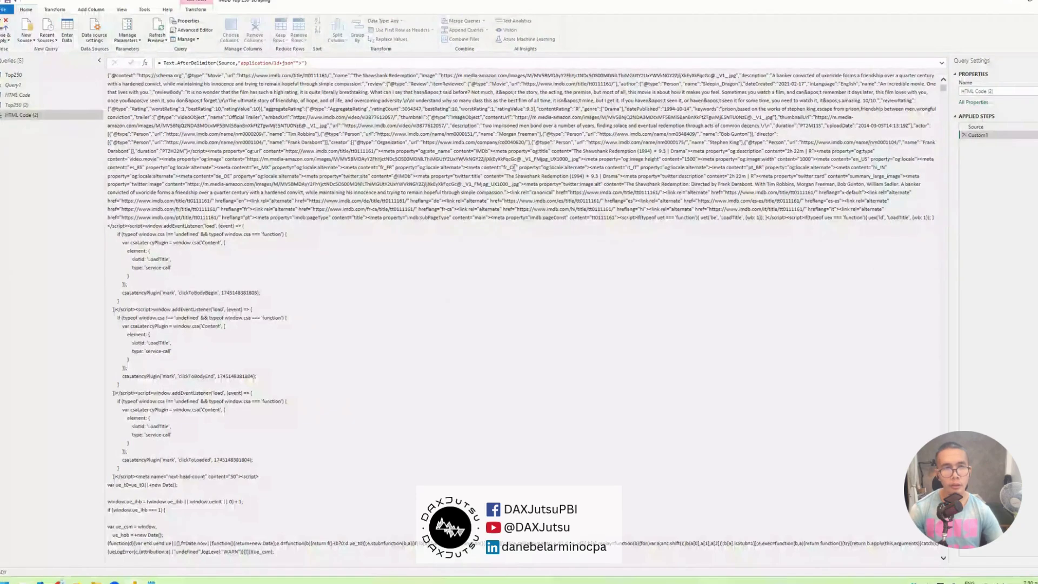
Step: Rename the custom step after Source in the HTML Code (2) query as JsonStart
{"action": "right_click", "coordinate": [1007, 139]}
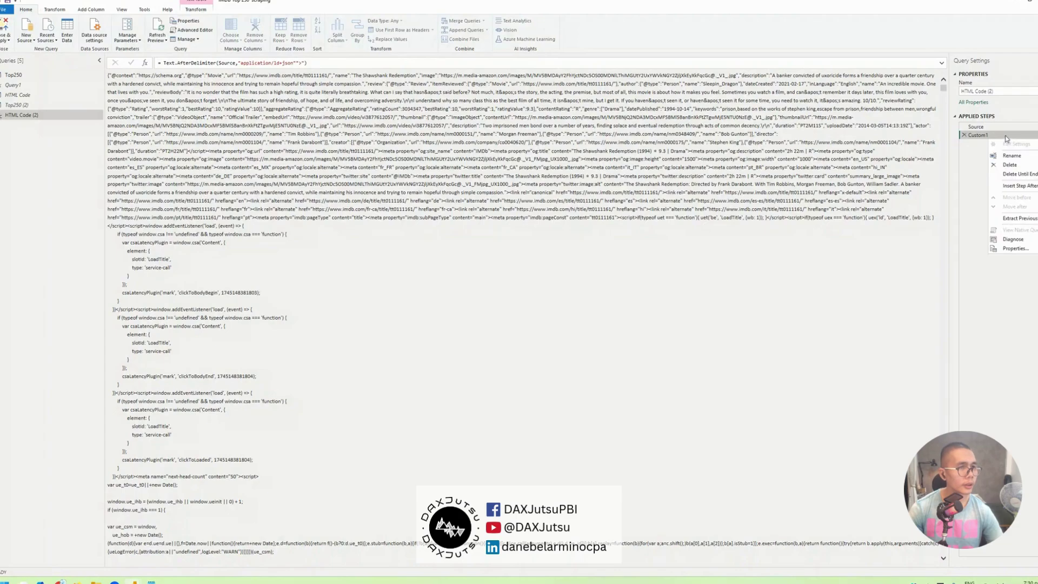
{"action": "left_click", "coordinate": [1011, 158]}
{"action": "type", "text": "JsonStart"}
{"action": "key", "text": "Return"}
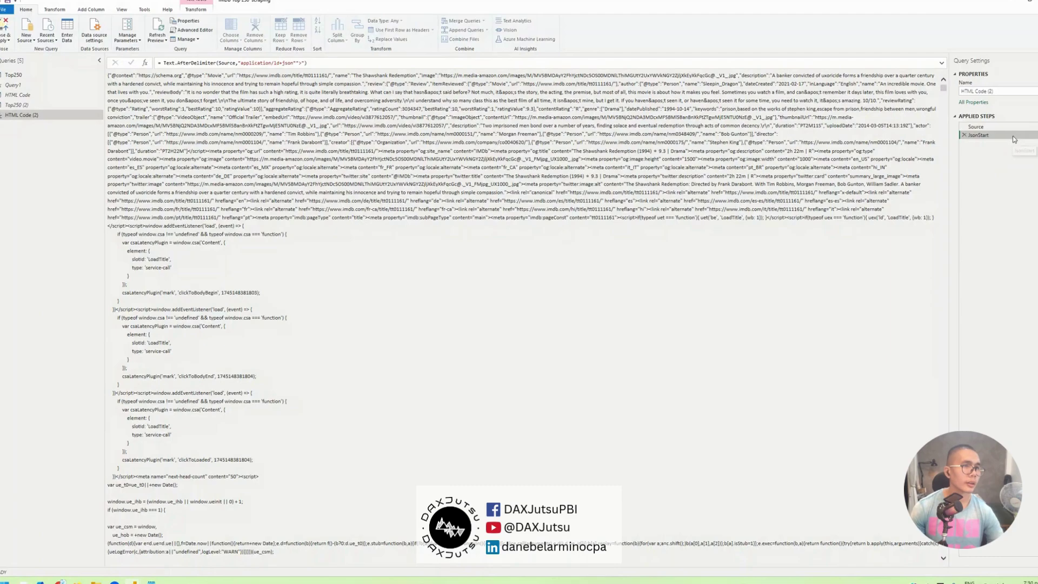
Step: Insert a new custom step after JsonStart and rename it as JsonEnd
{"action": "right_click", "coordinate": [1013, 139]}
{"action": "left_click", "coordinate": [1012, 181]}
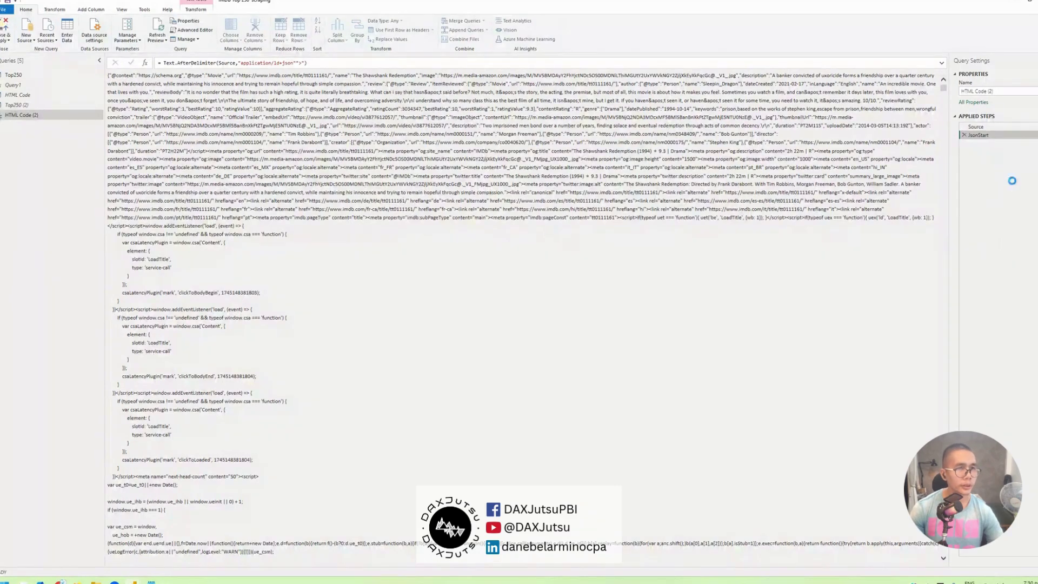
{"action": "right_click", "coordinate": [987, 143]}
{"action": "left_click", "coordinate": [1015, 160]}
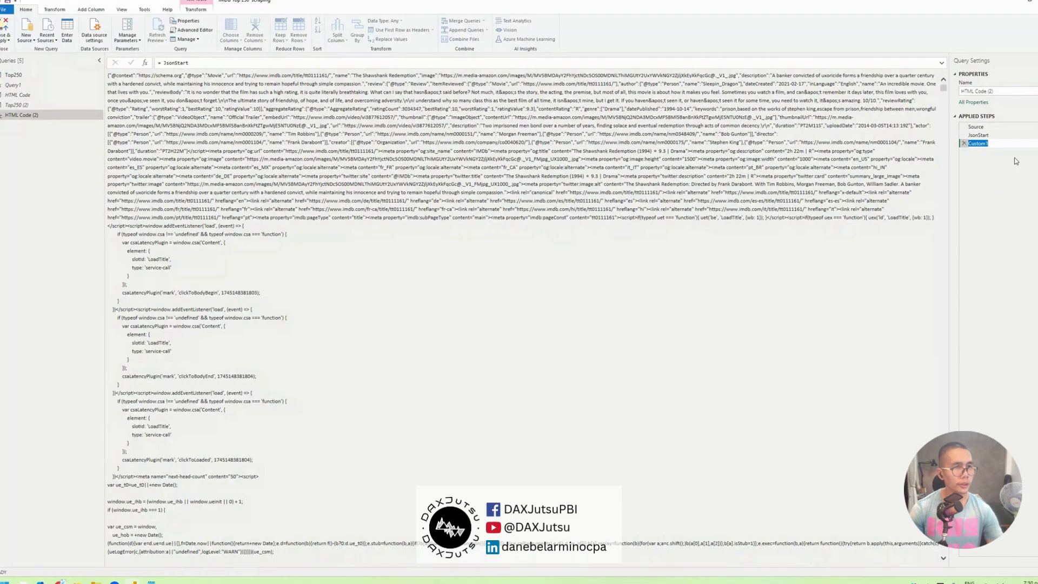
{"action": "type", "text": "JsonEnd"}
{"action": "key", "text": "Return"}
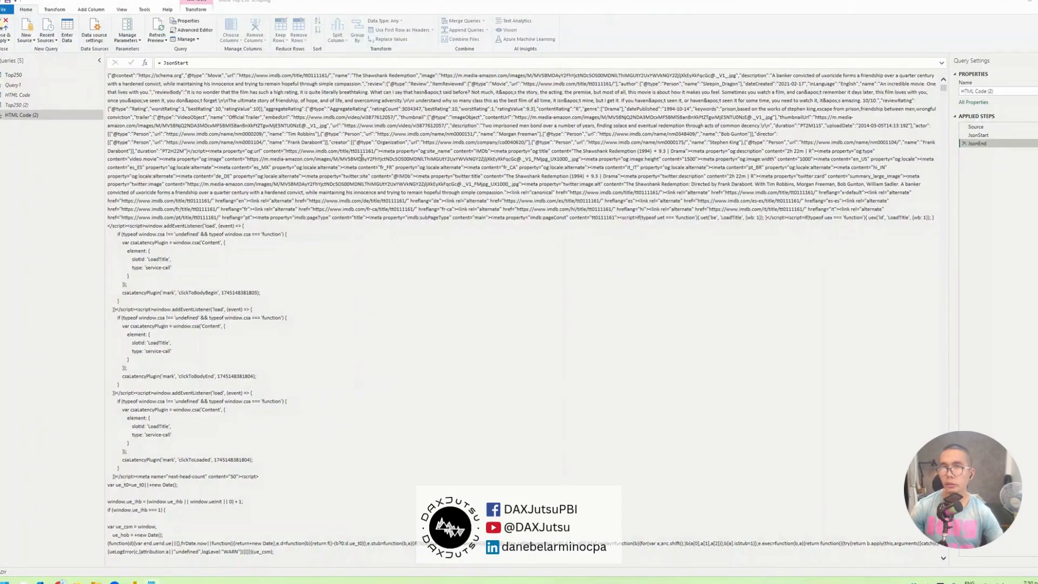
Step: Begin the JsonEnd step's formula by putting Text.BeforeDelimiter( in front of the JsonStart reference and adding a comma after it
{"action": "left_click", "coordinate": [164, 63]}
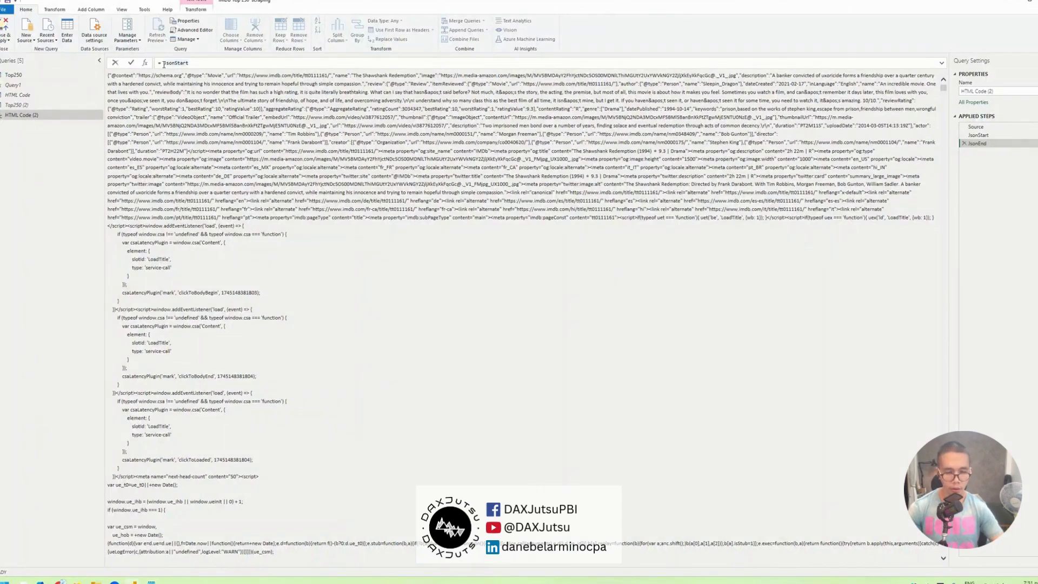
{"action": "type", "text": "Text."}
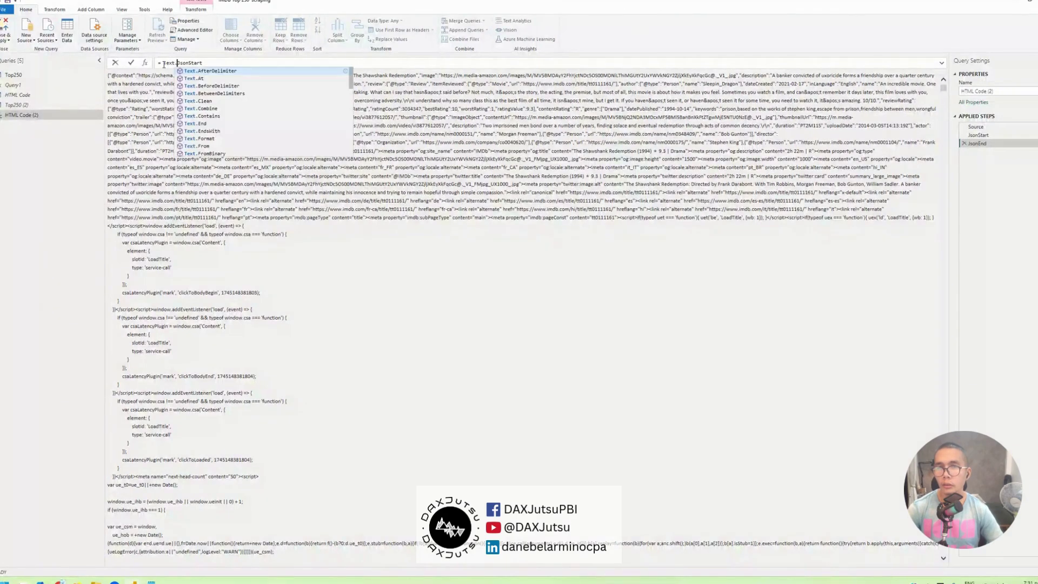
{"action": "type", "text": "Before"}
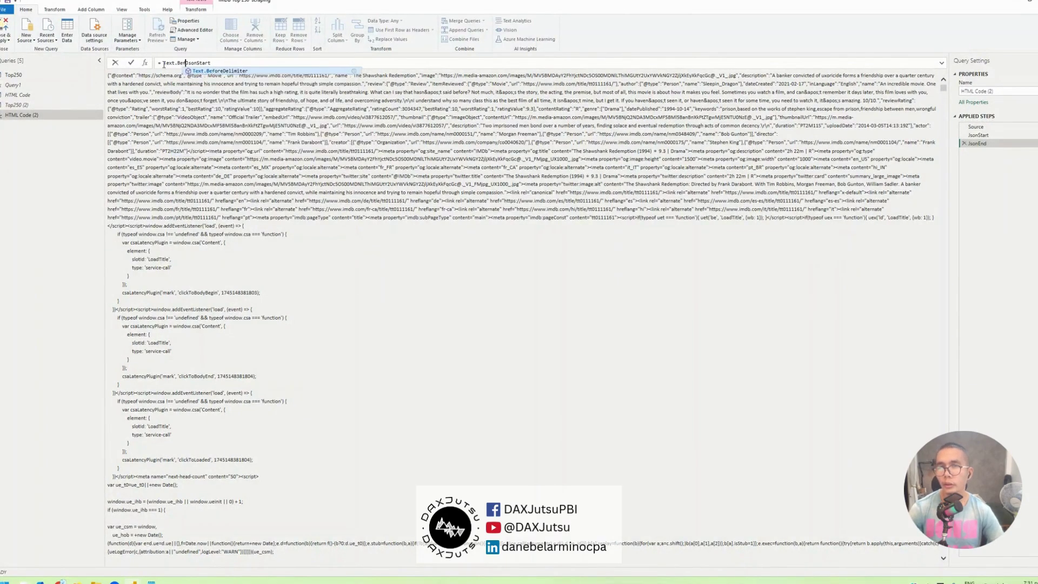
{"action": "type", "text": "Delimiter("}
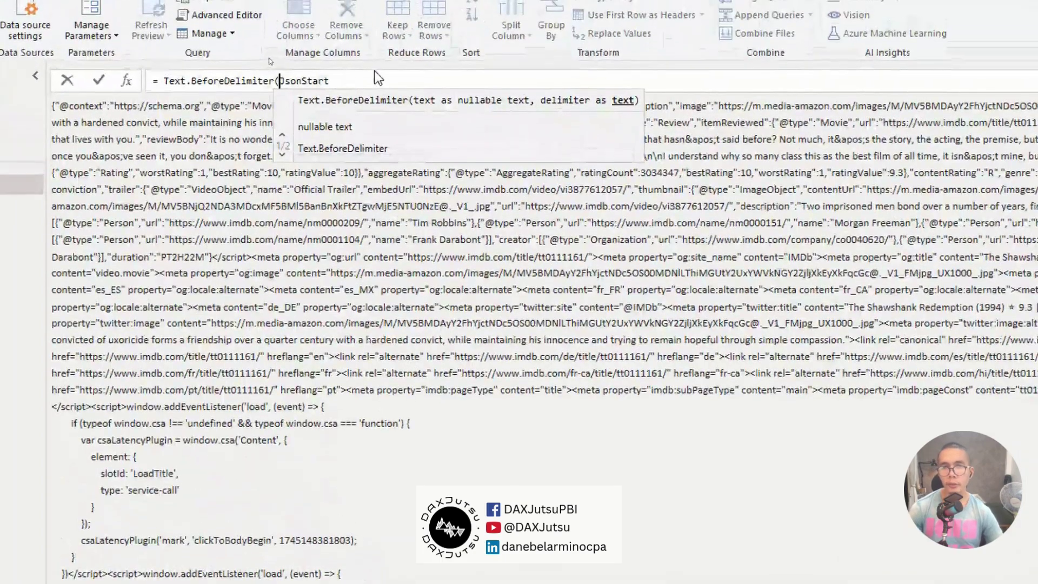
{"action": "left_click", "coordinate": [375, 77]}
{"action": "type", "text": "m  \""}
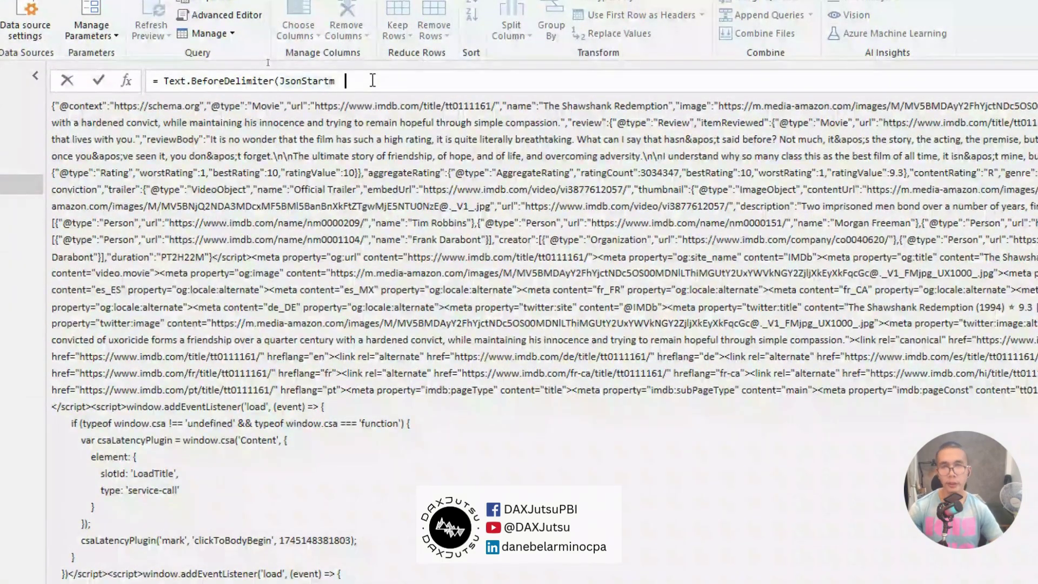
{"action": "key", "text": "BackSpace"}
{"action": "key", "text": "BackSpace"}
{"action": "key", "text": "BackSpace"}
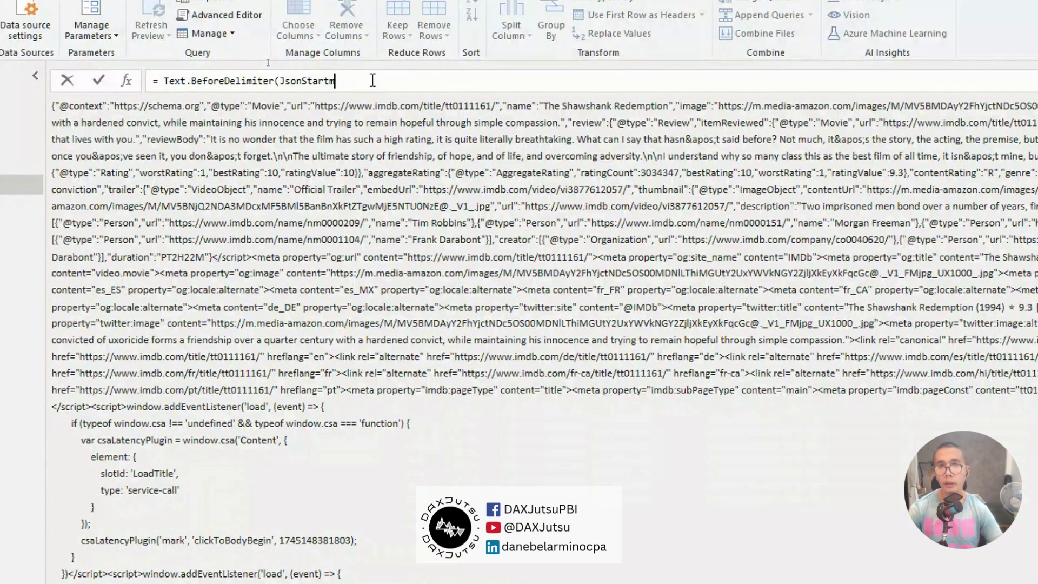
{"action": "key", "text": "BackSpace"}
{"action": "type", "text": ".,"}
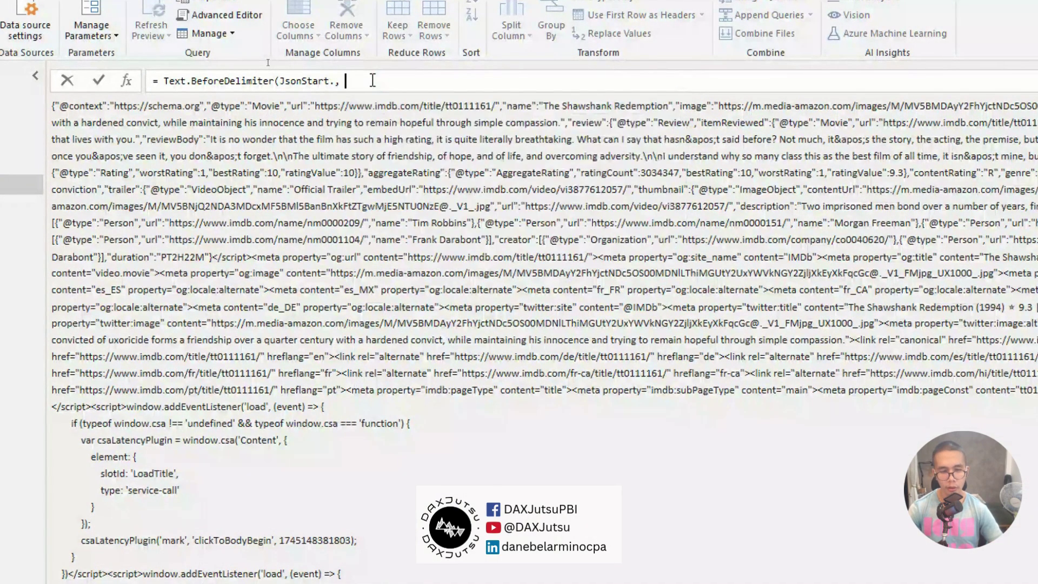
{"action": "key", "text": "BackSpace"}
{"action": "key", "text": "BackSpace"}
{"action": "key", "text": "BackSpace"}
{"action": "type", "text": "m,"}
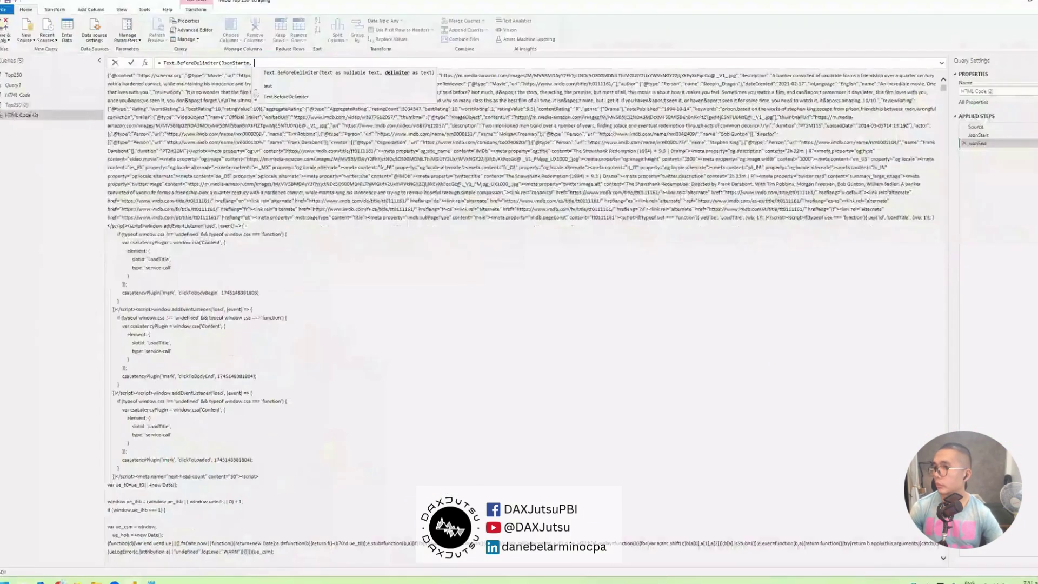
{"action": "key", "text": "Return"}
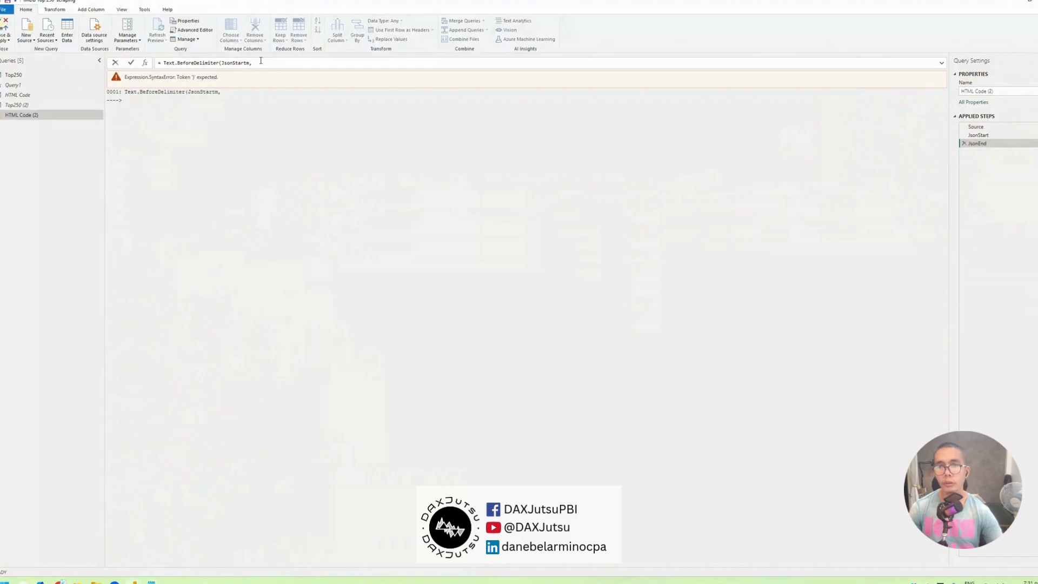
Step: Complete the formula as =Text.BeforeDelimiter(JsonStart,"</script>"), correcting the misspelled step reference, and apply it
{"action": "type", "text": "\"</script>\")"}
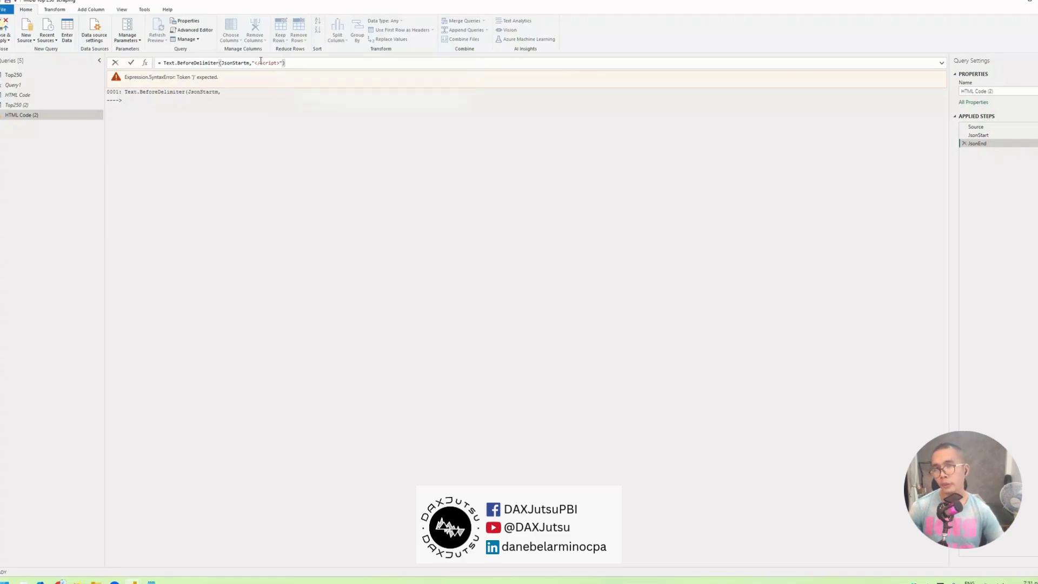
{"action": "key", "text": "Return"}
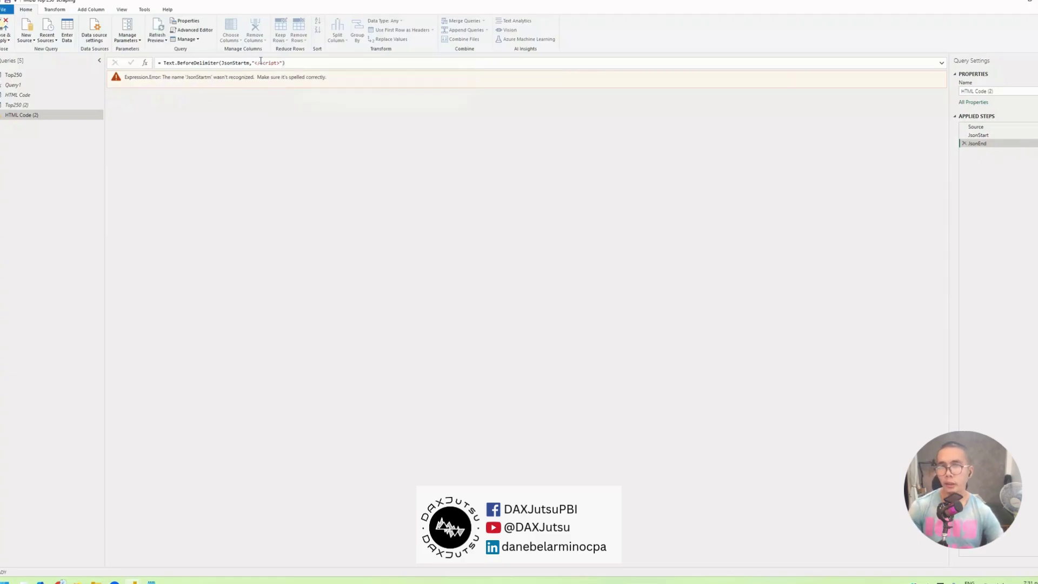
{"action": "left_click", "coordinate": [246, 63]}
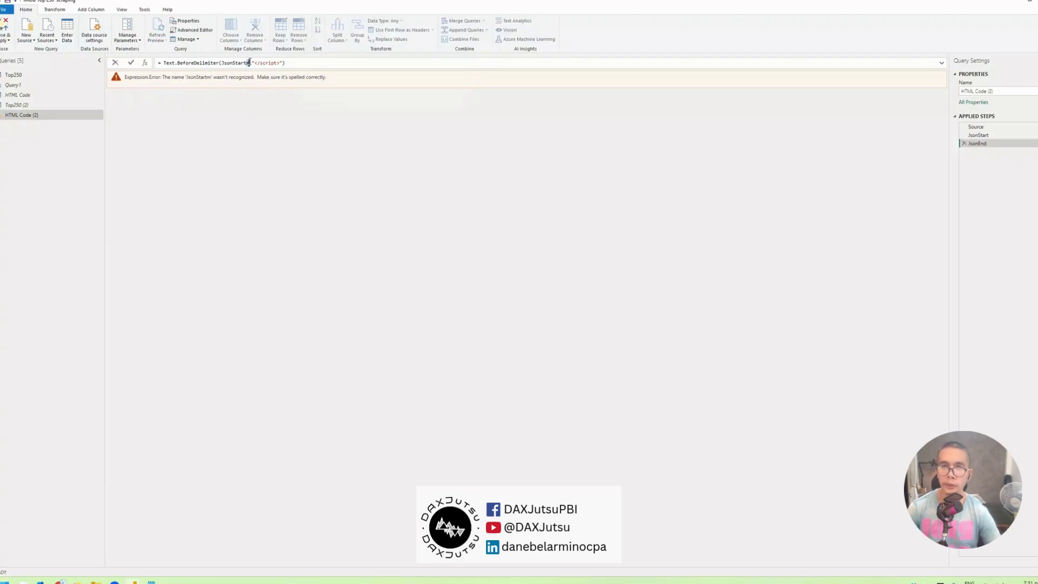
{"action": "key", "text": "Delete"}
{"action": "key", "text": "Return"}
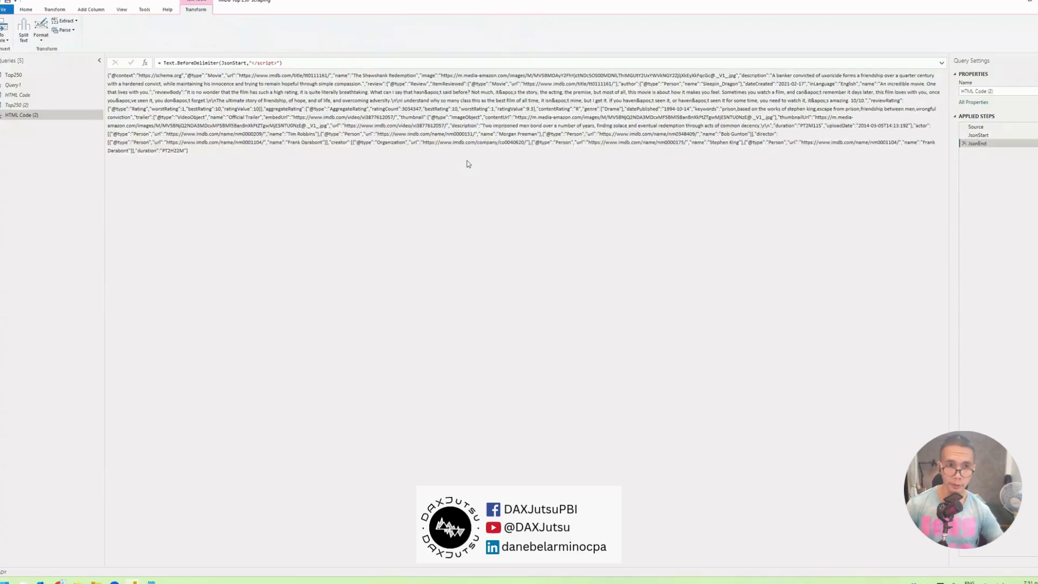
{"action": "key", "text": "ctrl+a"}
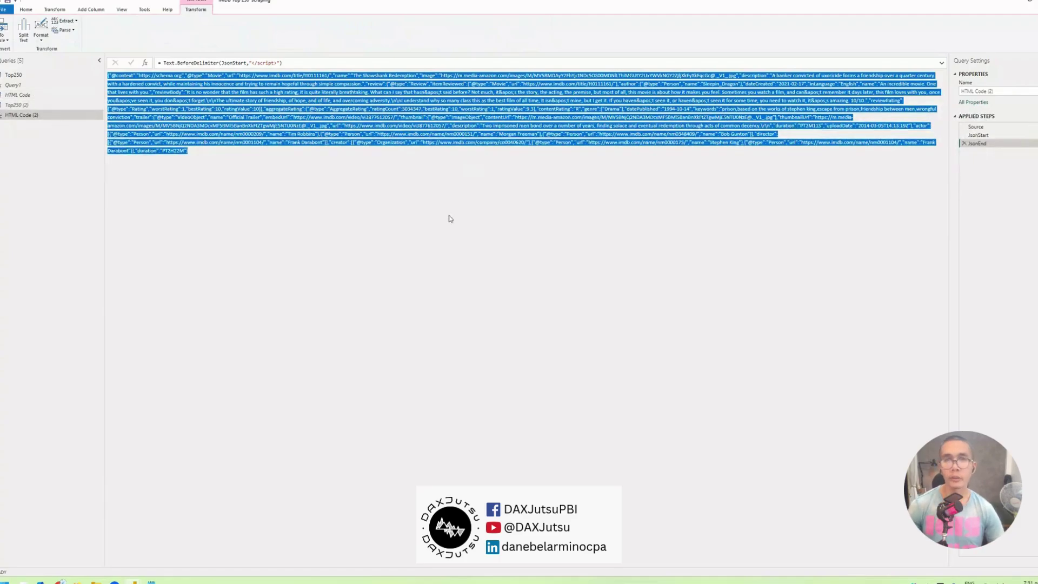
{"action": "left_click", "coordinate": [1016, 147]}
{"action": "right_click", "coordinate": [1016, 146]}
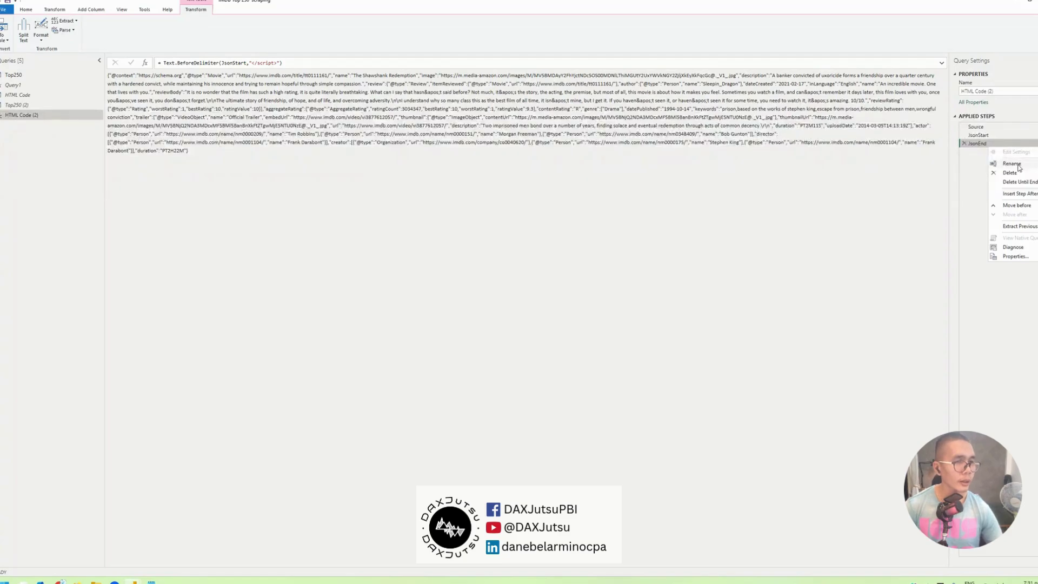
{"action": "left_click", "coordinate": [493, 169]}
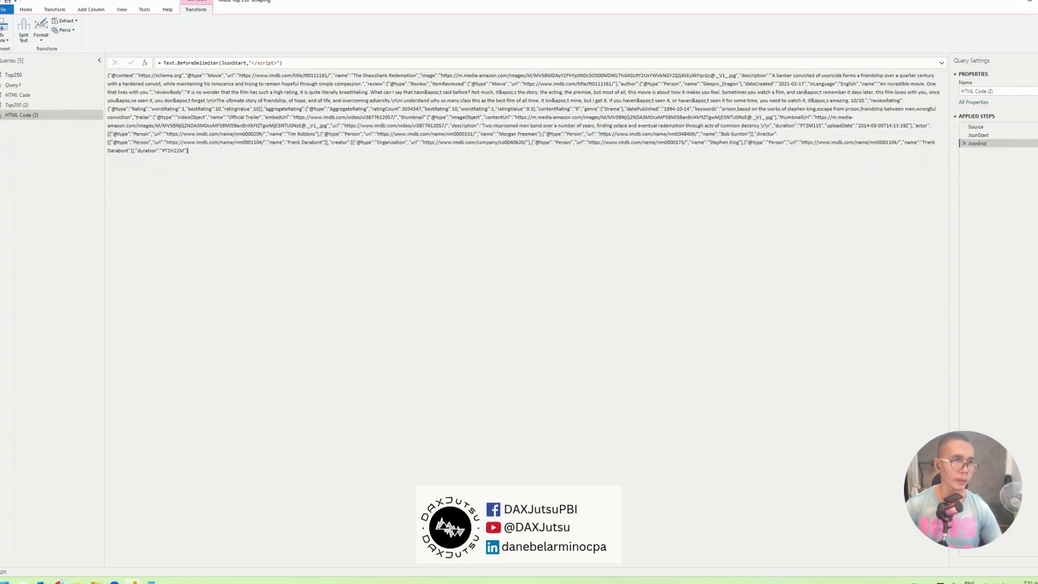
Step: Insert a new custom step after JsonEnd and rename it as JSON
{"action": "right_click", "coordinate": [1006, 145]}
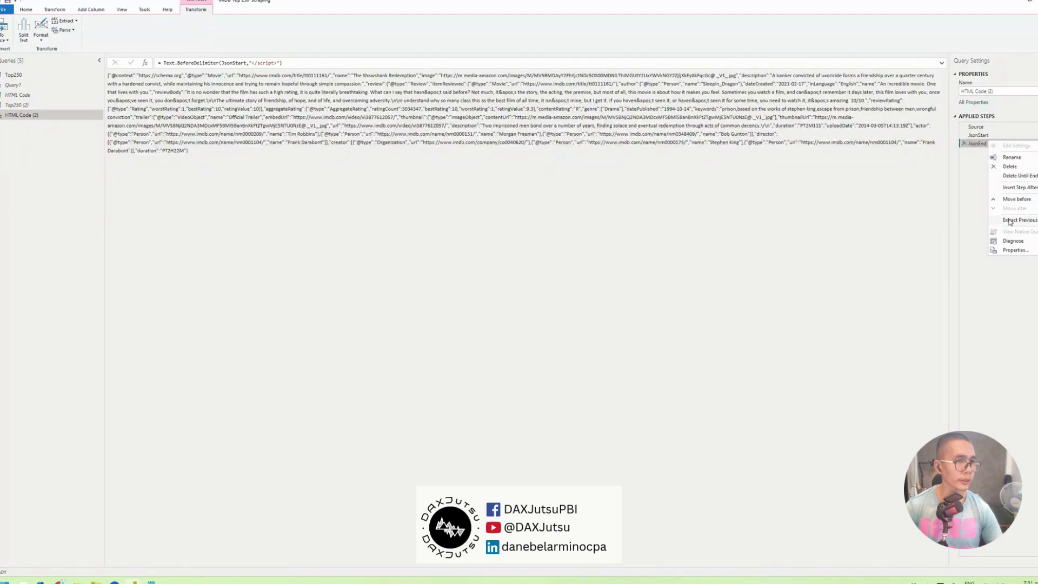
{"action": "left_click", "coordinate": [1010, 187]}
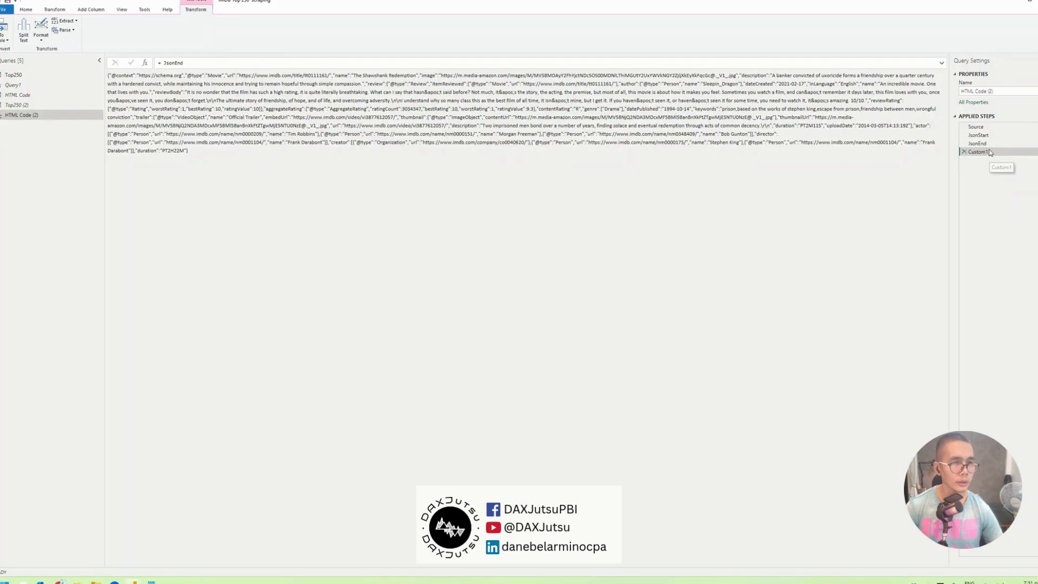
{"action": "right_click", "coordinate": [1003, 153]}
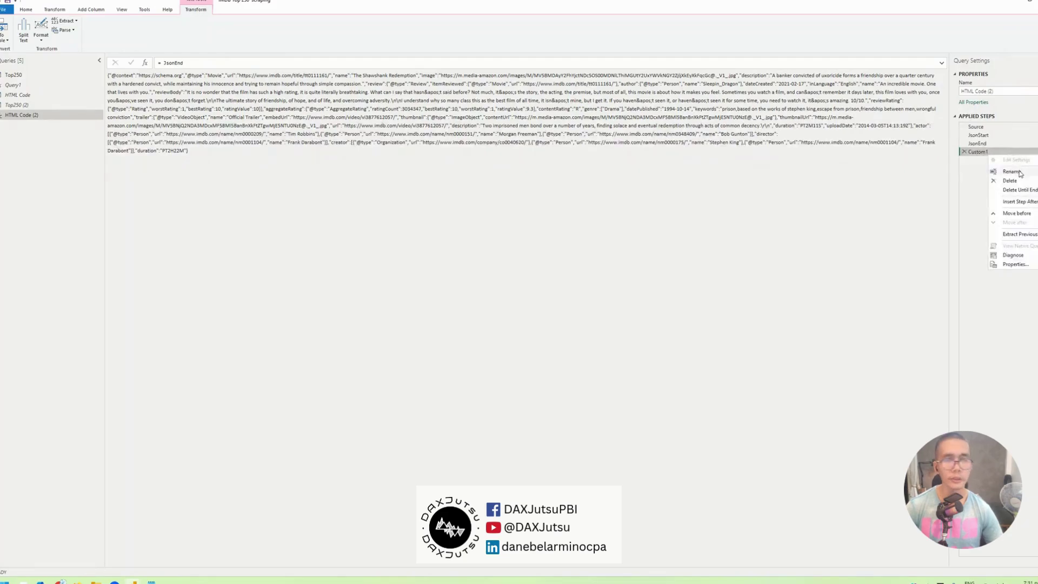
{"action": "left_click", "coordinate": [1010, 171]}
{"action": "key", "text": "Return"}
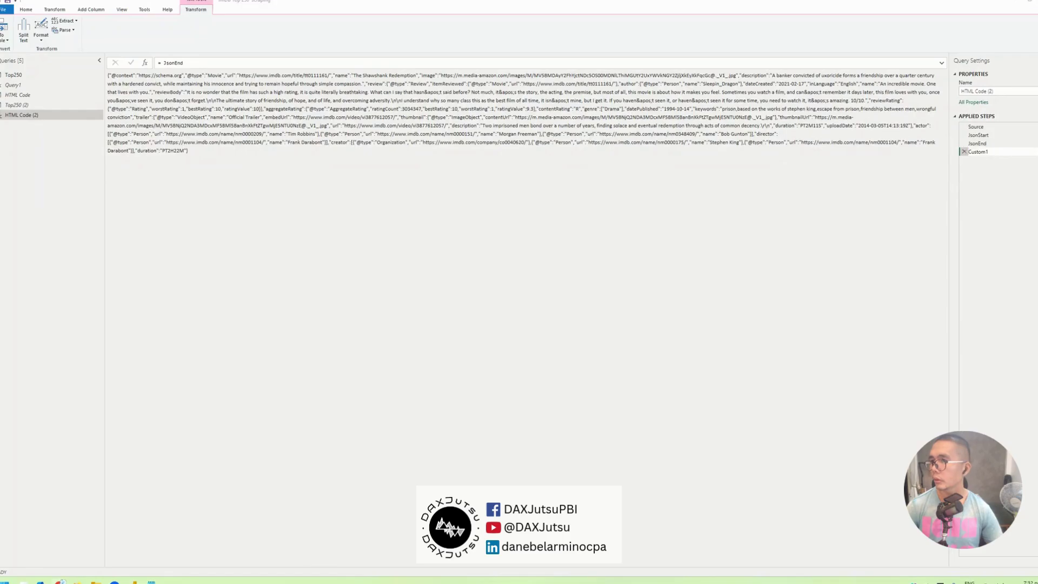
{"action": "double_click", "coordinate": [996, 155]}
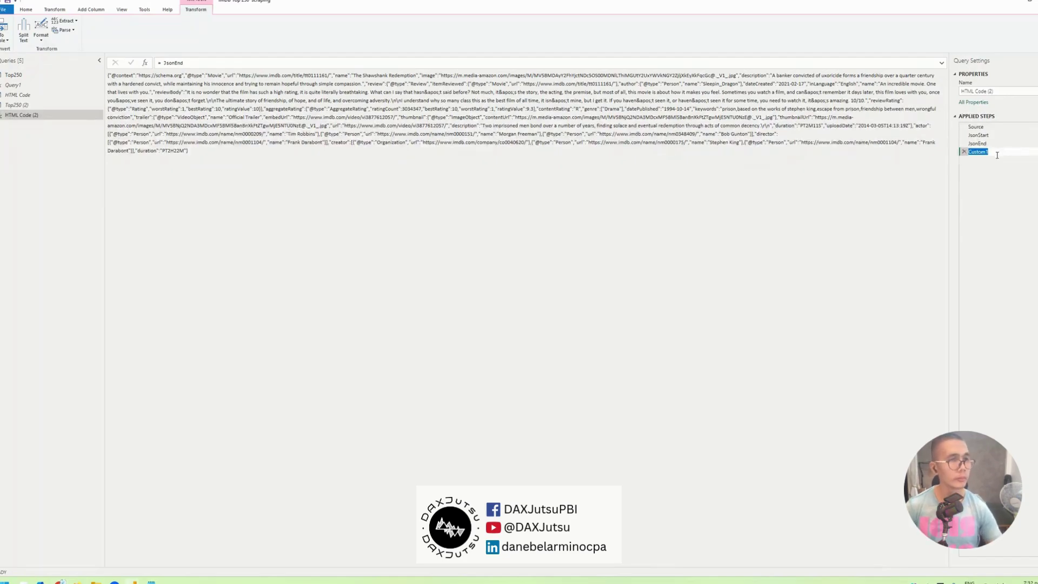
{"action": "key", "text": "BackSpace"}
{"action": "type", "text": "Json"}
{"action": "key", "text": "Return"}
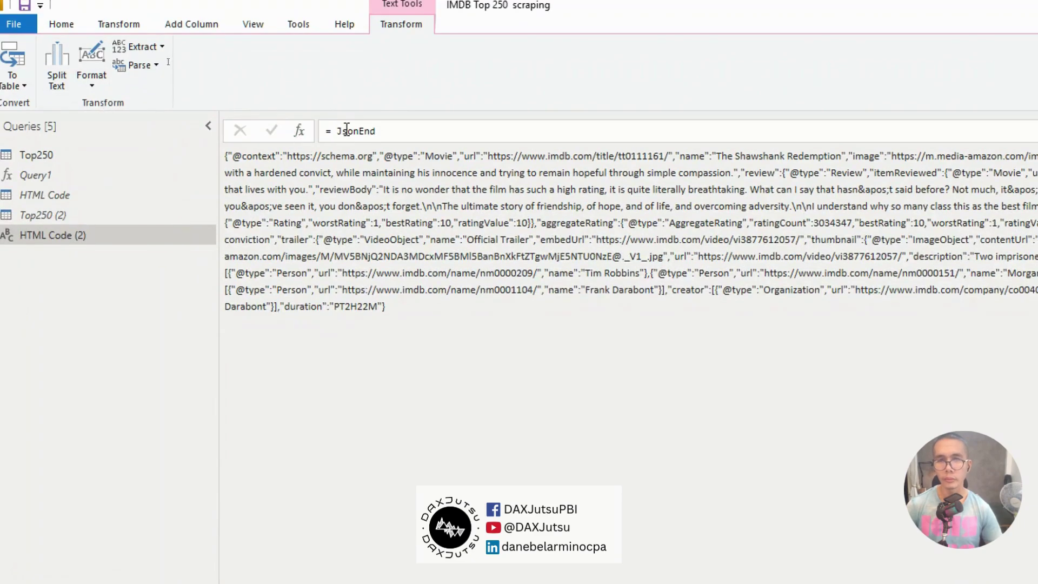
Step: Set the JSON step's formula to =Json.Document(JsonEnd), apply it and convert the parsed record to a table
{"action": "left_click", "coordinate": [339, 128]}
{"action": "type", "text": "Json"}
{"action": "key", "text": "BackSpace"}
{"action": "key", "text": "BackSpace"}
{"action": "key", "text": "BackSpace"}
{"action": "key", "text": "BackSpace"}
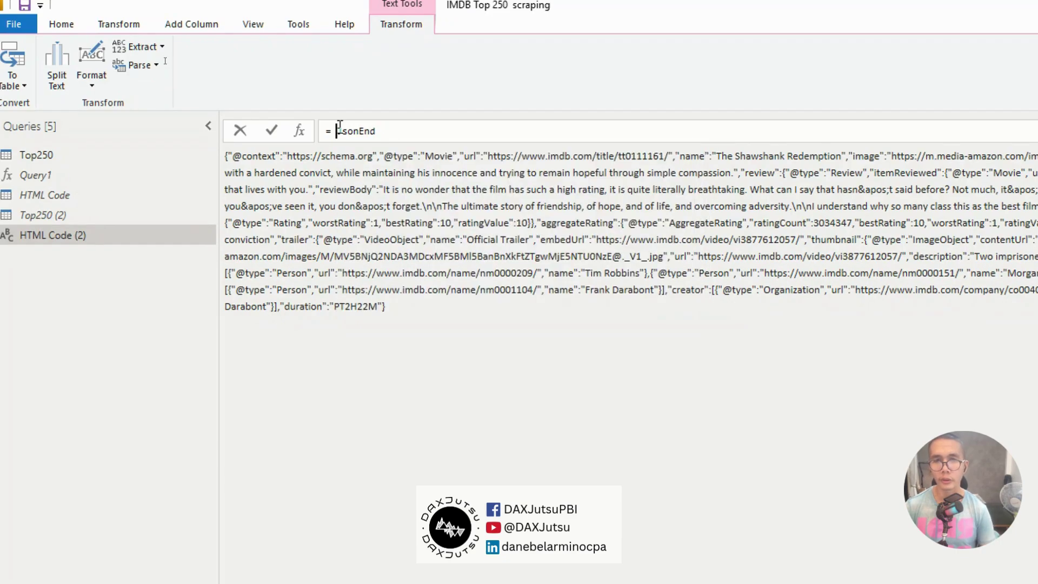
{"action": "type", "text": "Json."}
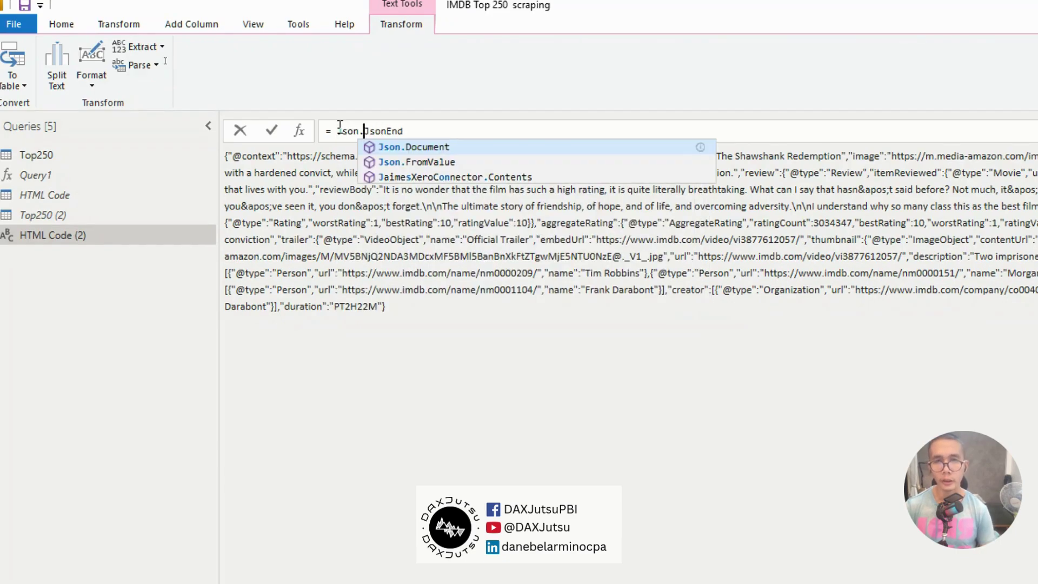
{"action": "type", "text": "Document"}
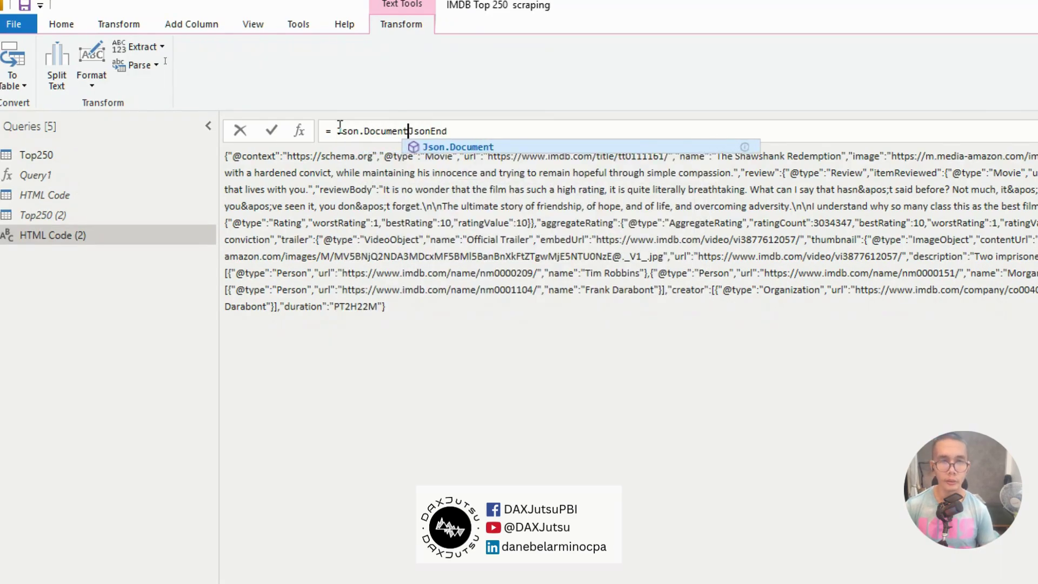
{"action": "type", "text": ")"}
{"action": "key", "text": "BackSpace"}
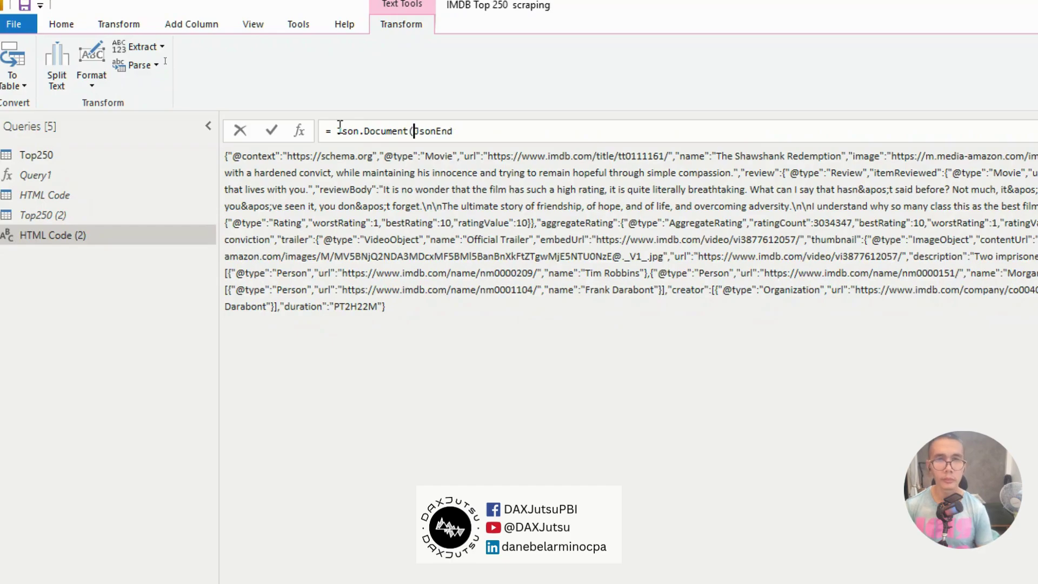
{"action": "type", "text": "("}
{"action": "key", "text": "End"}
{"action": "type", "text": ")"}
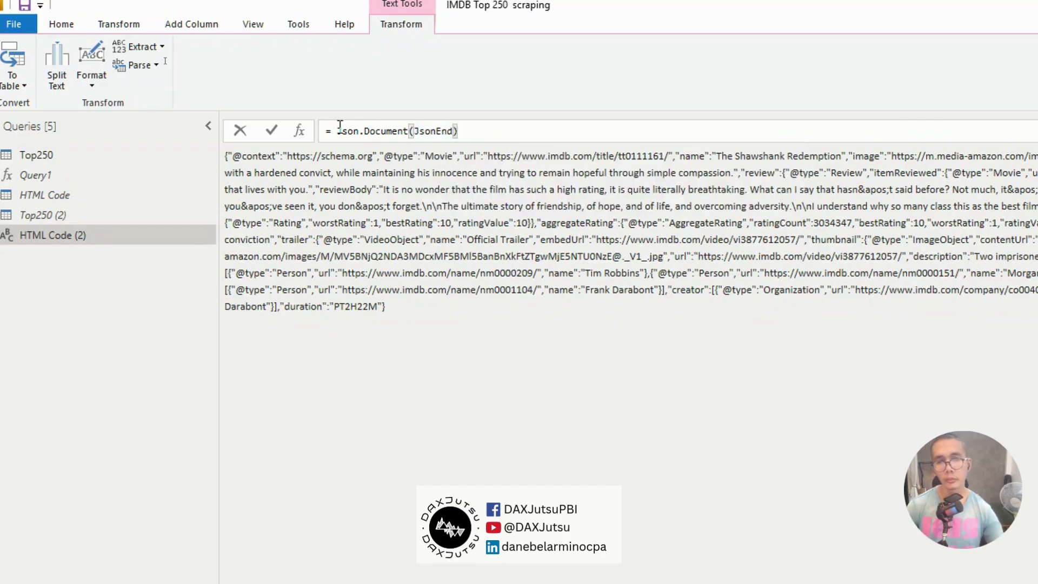
{"action": "key", "text": "Return"}
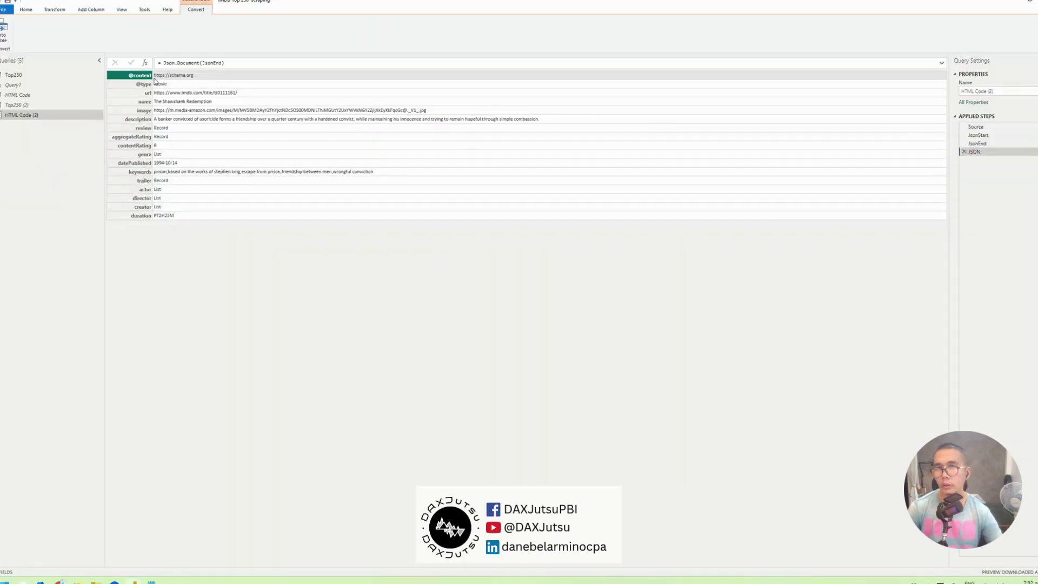
{"action": "left_click", "coordinate": [3, 27]}
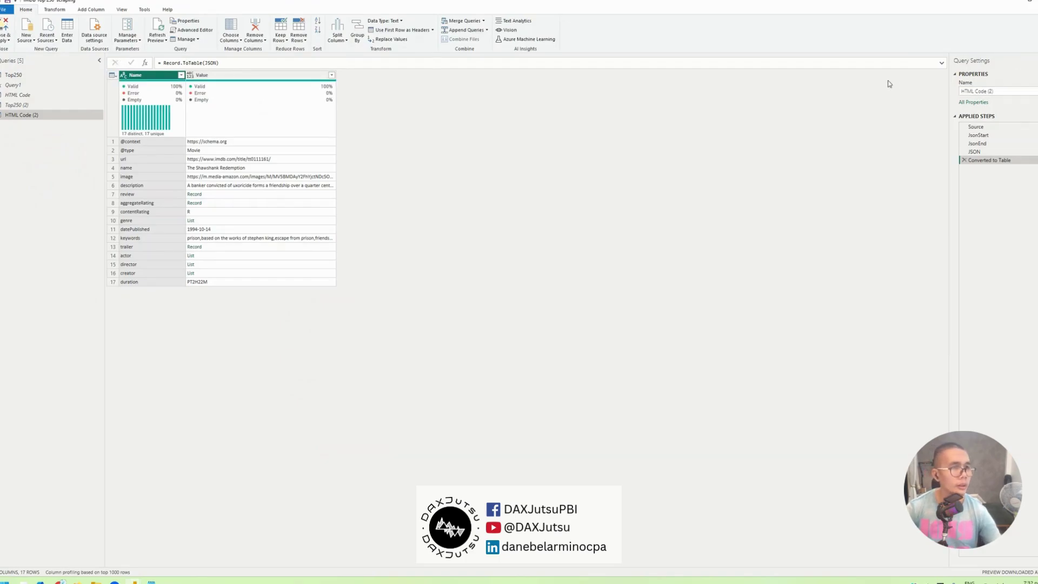
Step: Rename the HTML Code (2) query as MovieJson
{"action": "left_click", "coordinate": [1017, 92]}
{"action": "key", "text": "ctrl+a"}
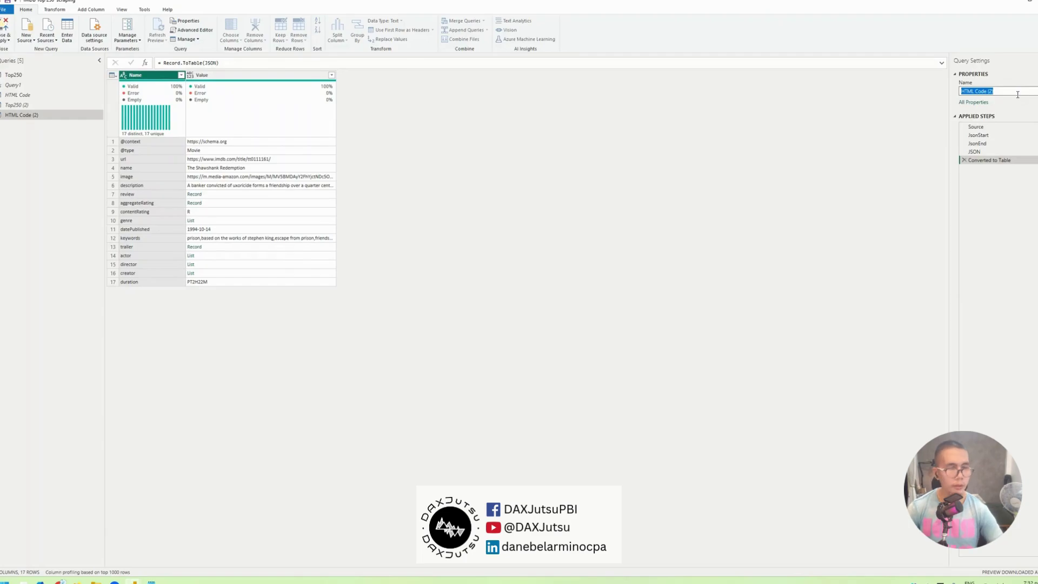
{"action": "type", "text": "MovieJson"}
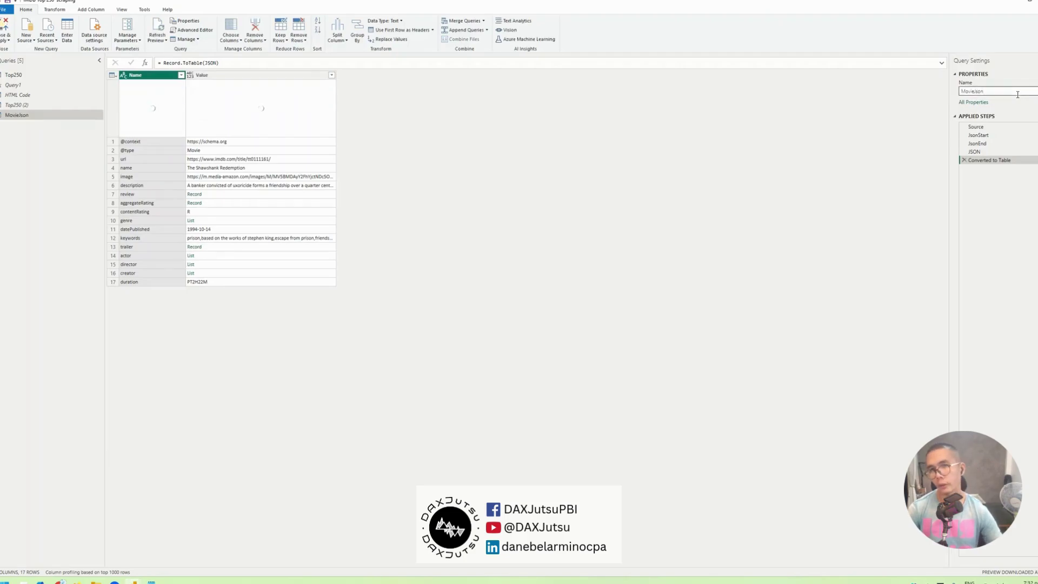
{"action": "key", "text": "Return"}
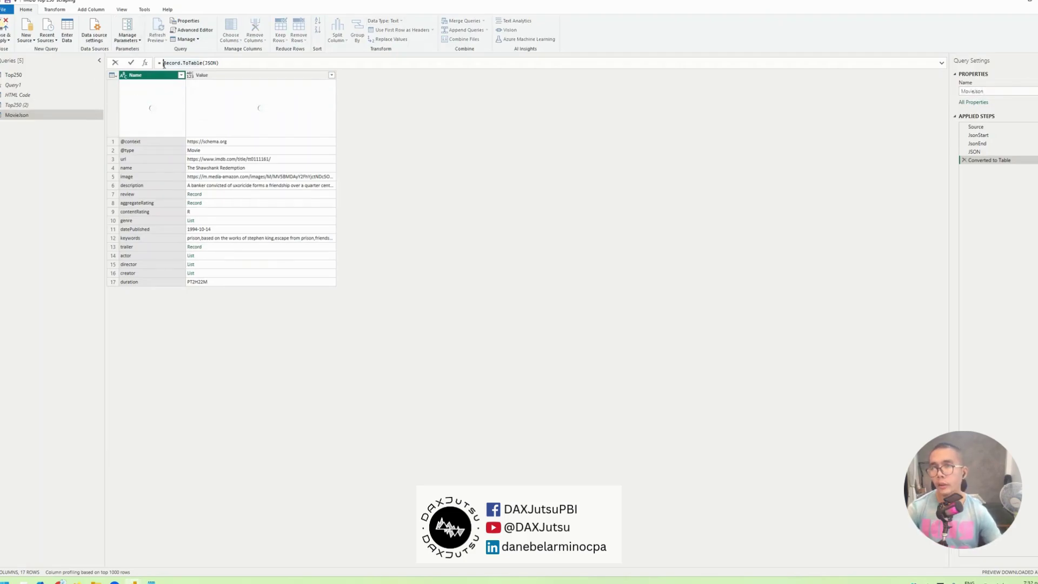
Step: Transpose the MovieJson table and promote its first row to headers
{"action": "left_click", "coordinate": [61, 10]}
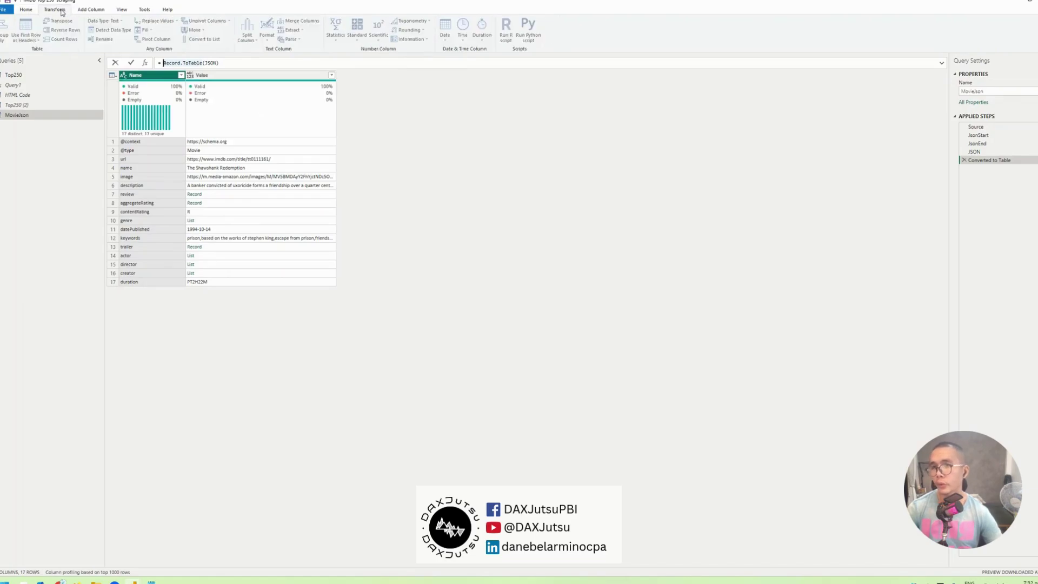
{"action": "left_click", "coordinate": [439, 106]}
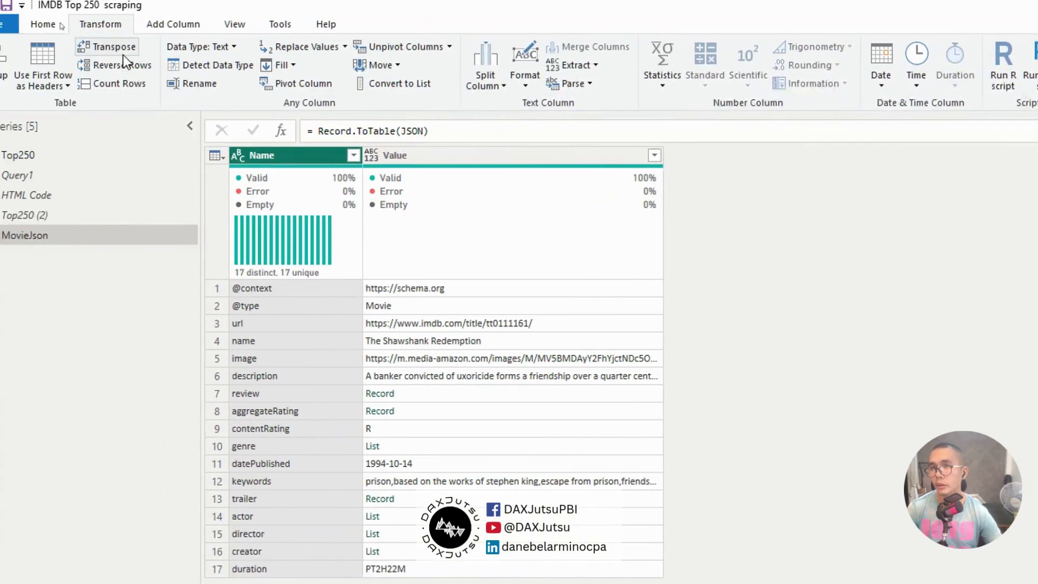
{"action": "left_click", "coordinate": [143, 48]}
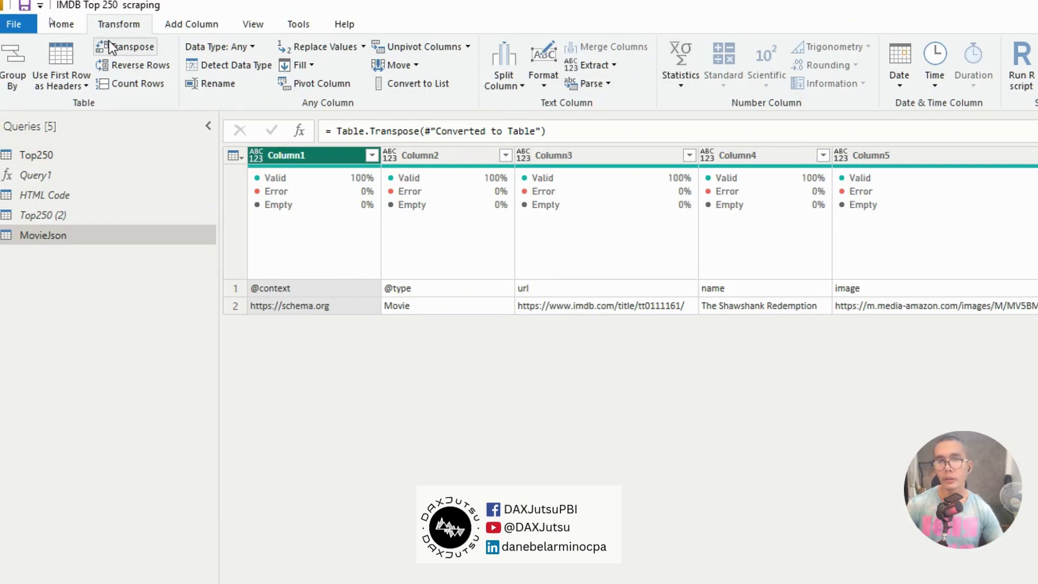
{"action": "left_click", "coordinate": [53, 24]}
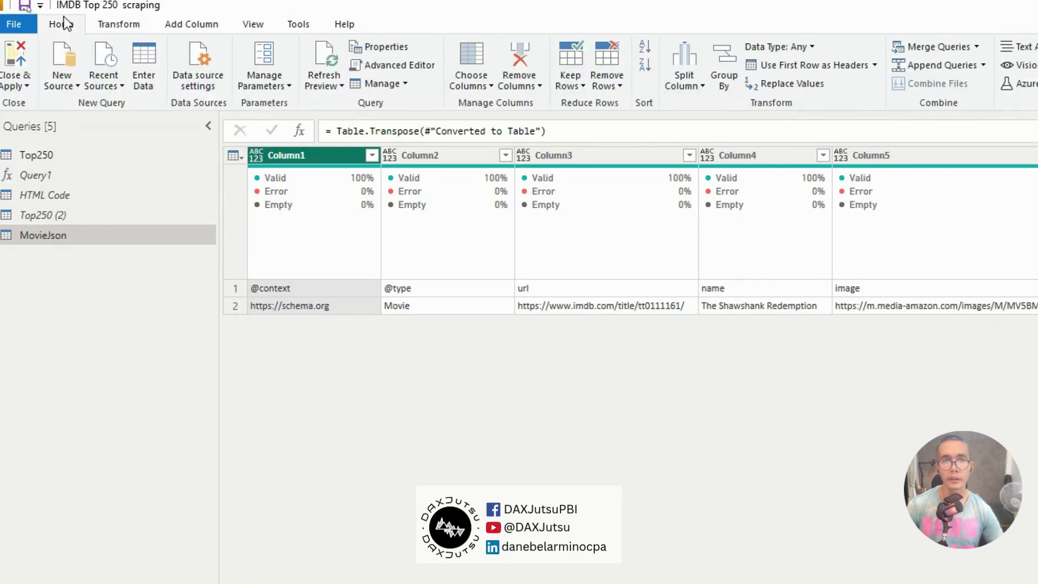
{"action": "left_click", "coordinate": [856, 66]}
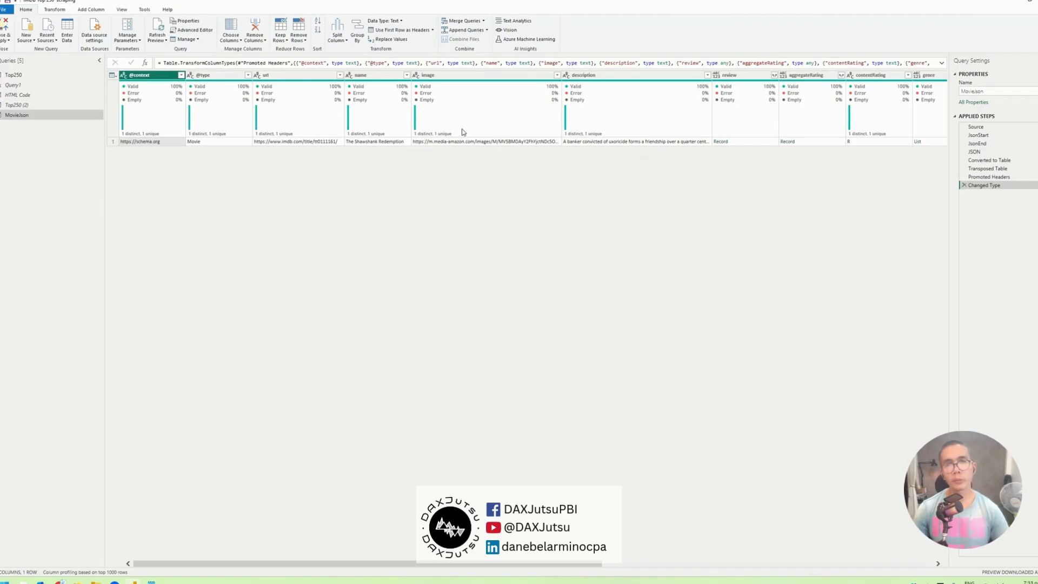
Step: Compare the full image URL in MovieJson with the first movie's Thumbnail URL in Top250
{"action": "left_click_drag", "start_coordinate": [562, 72], "coordinate": [587, 71]}
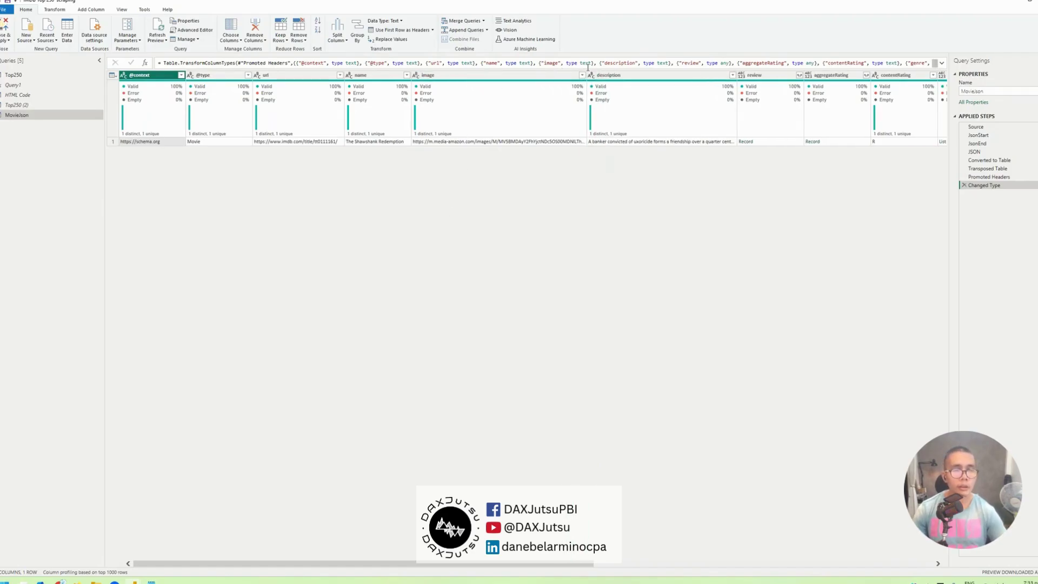
{"action": "left_click", "coordinate": [498, 141]}
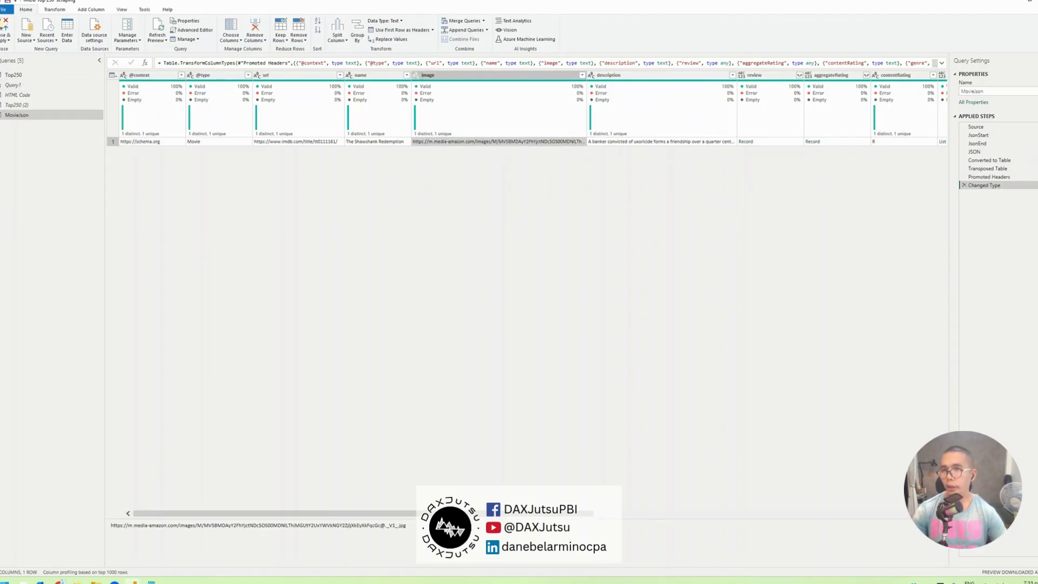
{"action": "left_click", "coordinate": [12, 75]}
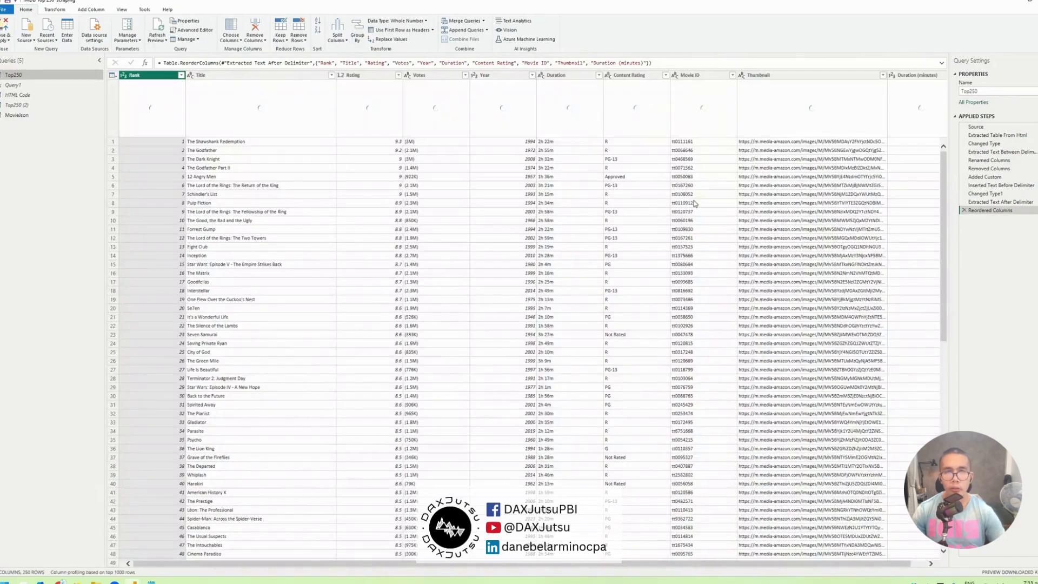
{"action": "left_click", "coordinate": [772, 142]}
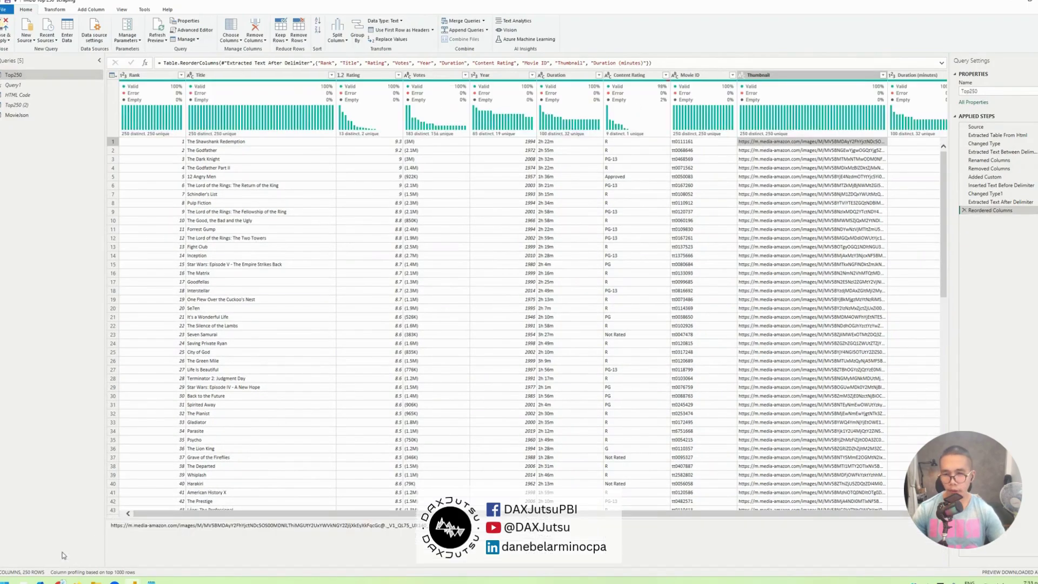
Step: Switch to the web browser and open the first movie's Thumbnail URL from Top250 in a new tab
{"action": "mouse_move", "coordinate": [61, 581]}
{"action": "left_click", "coordinate": [125, 540]}
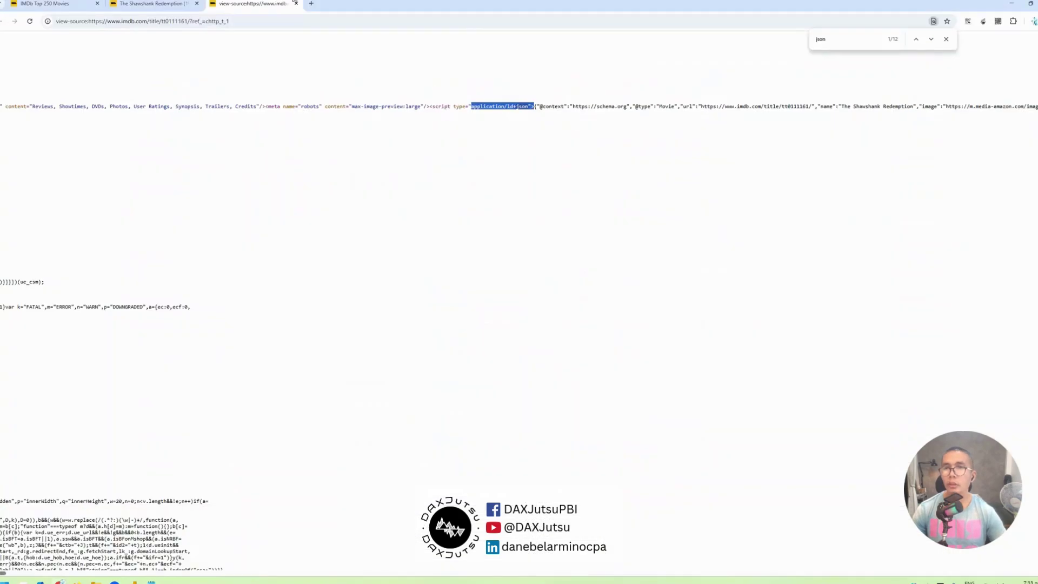
{"action": "left_click", "coordinate": [312, 4]}
{"action": "type", "text": "https://m.media-amazon.com/images/M/MV5BMDAyY2FhYjctNDc5OS00MDNlLThiMGUtY2UxYWVkNGY2ZjljXkEyXkFqcGc@._V1_QL75_UX140_CR0,1,140,207_.jpg"}
{"action": "key", "text": "Return"}
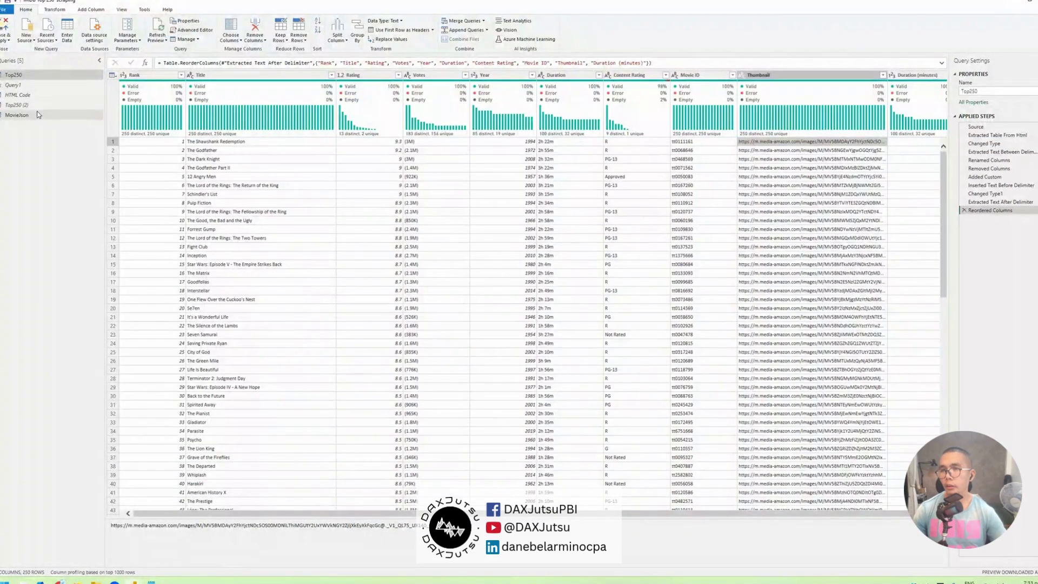
Step: Load the image URL from MovieJson, ending in _V1_.jpg, in the same browser tab to view the poster at full resolution
{"action": "left_click", "coordinate": [16, 114]}
{"action": "left_click", "coordinate": [551, 141]}
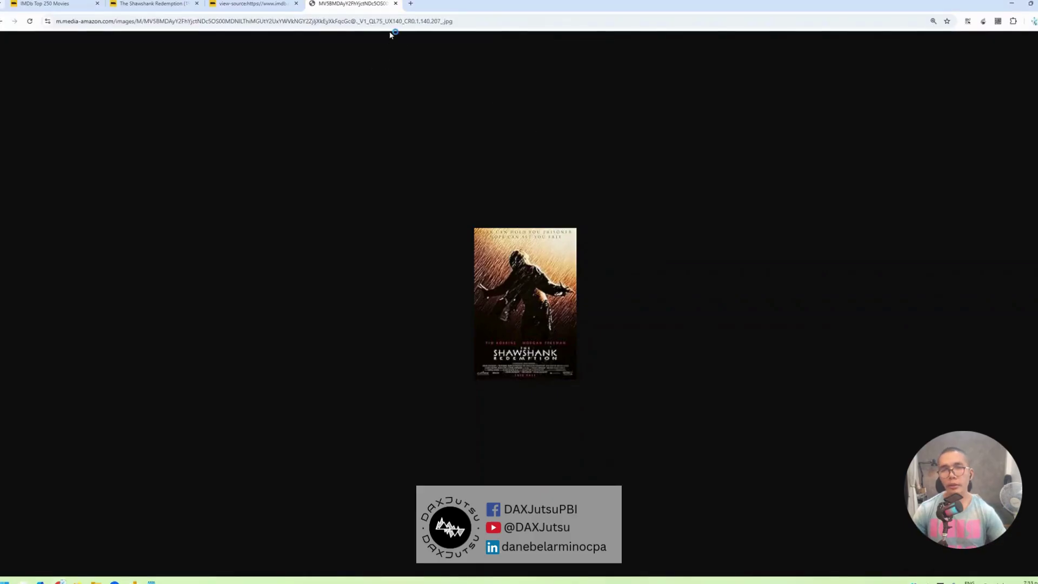
{"action": "left_click", "coordinate": [393, 21]}
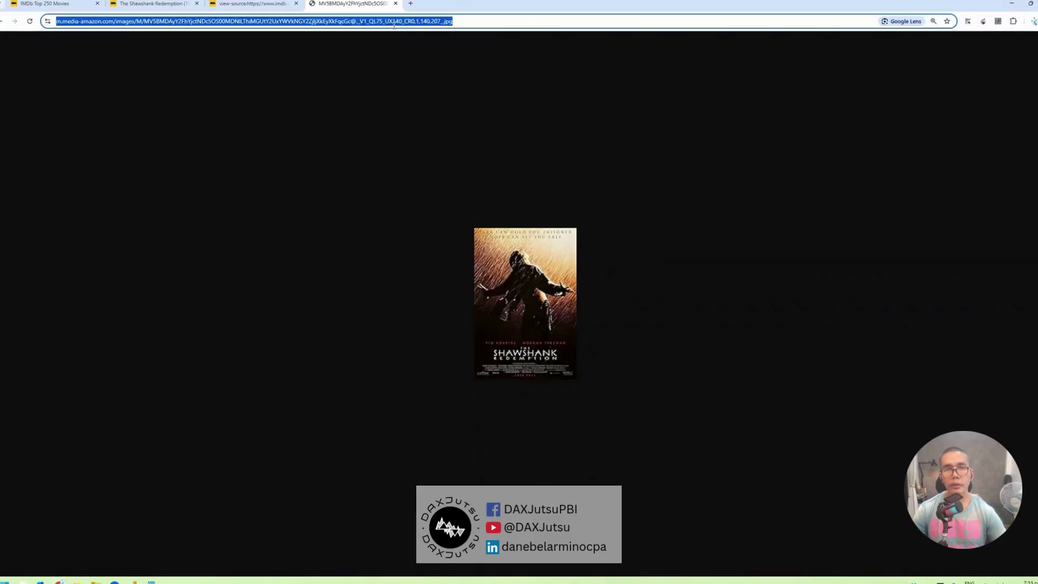
{"action": "left_click_drag", "start_coordinate": [431, 21], "coordinate": [363, 22]}
{"action": "key", "text": "BackSpace"}
{"action": "key", "text": "Return"}
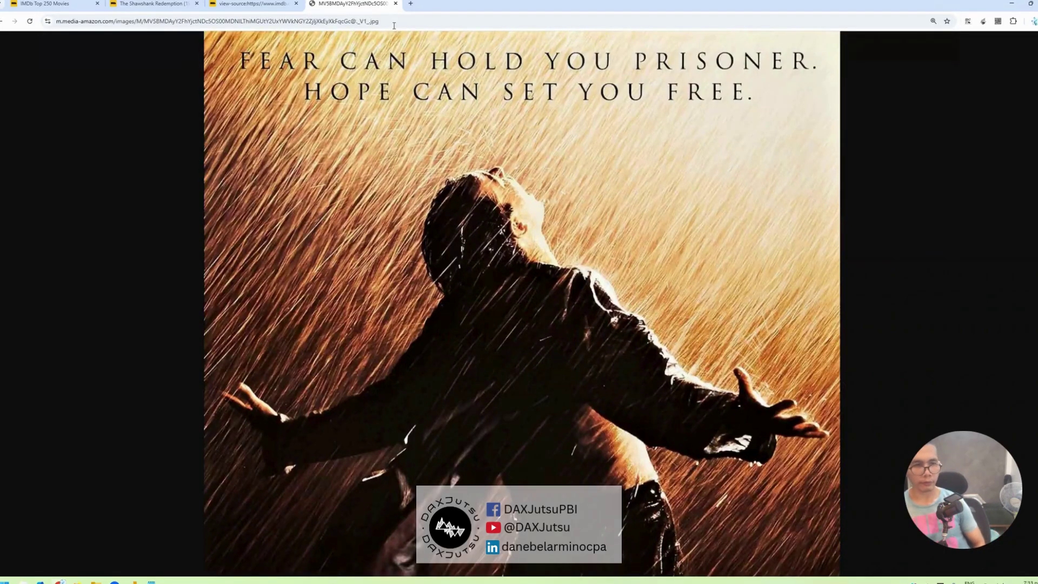
{"action": "key", "text": "ctrl+0"}
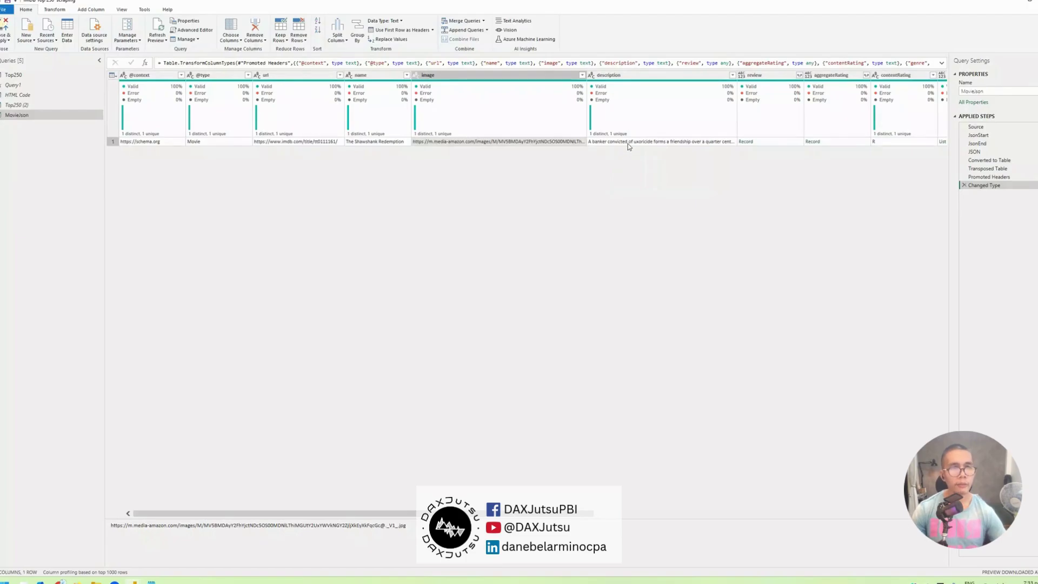
Step: Back in Power Query, examine MovieJson's description, review record and aggregateRating record, enlarging the preview area to read their details
{"action": "left_click", "coordinate": [628, 142]}
{"action": "key", "text": "Right"}
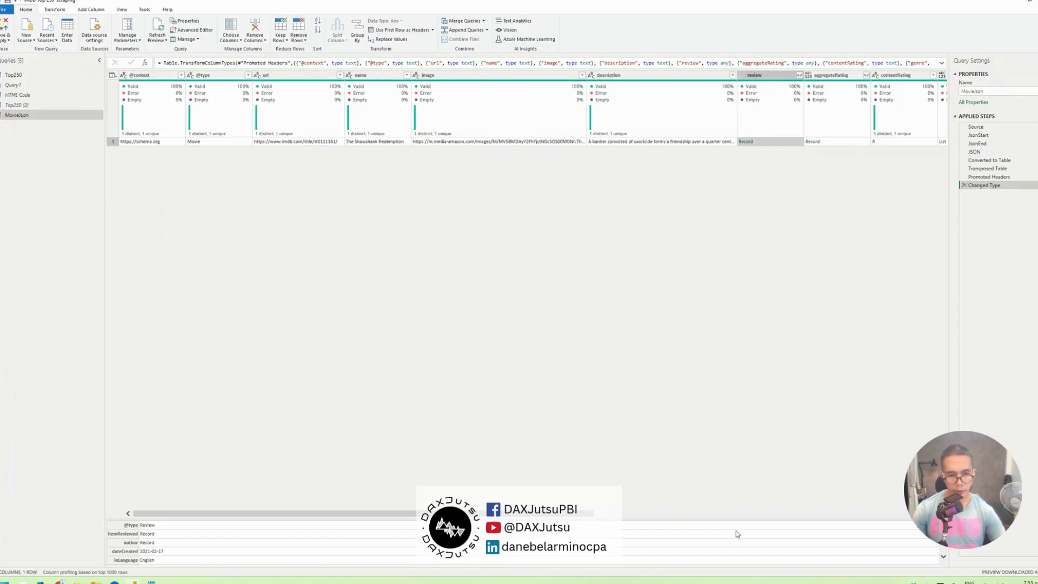
{"action": "left_click_drag", "start_coordinate": [737, 518], "coordinate": [726, 179]}
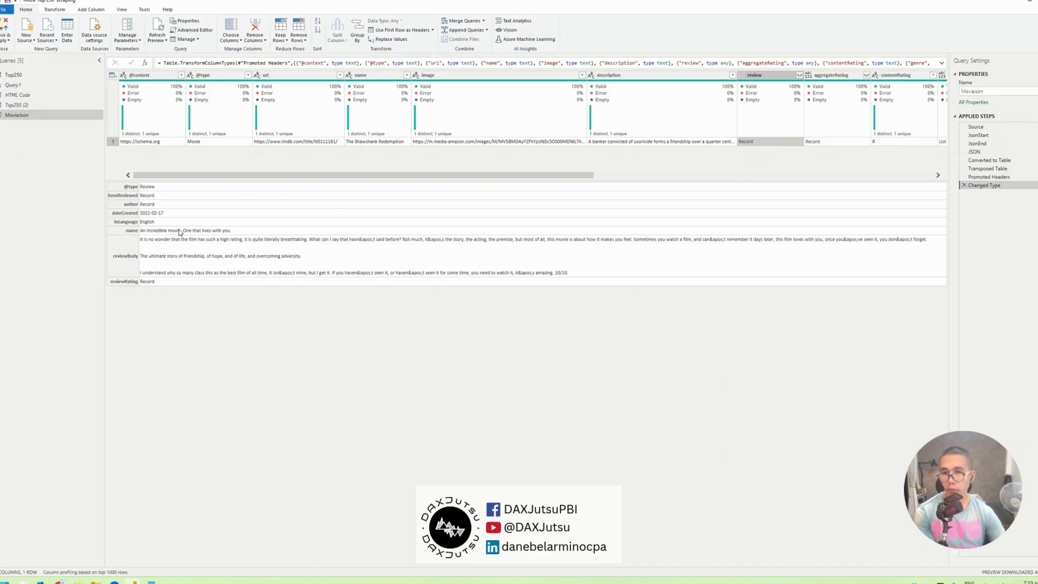
{"action": "left_click", "coordinate": [840, 142]}
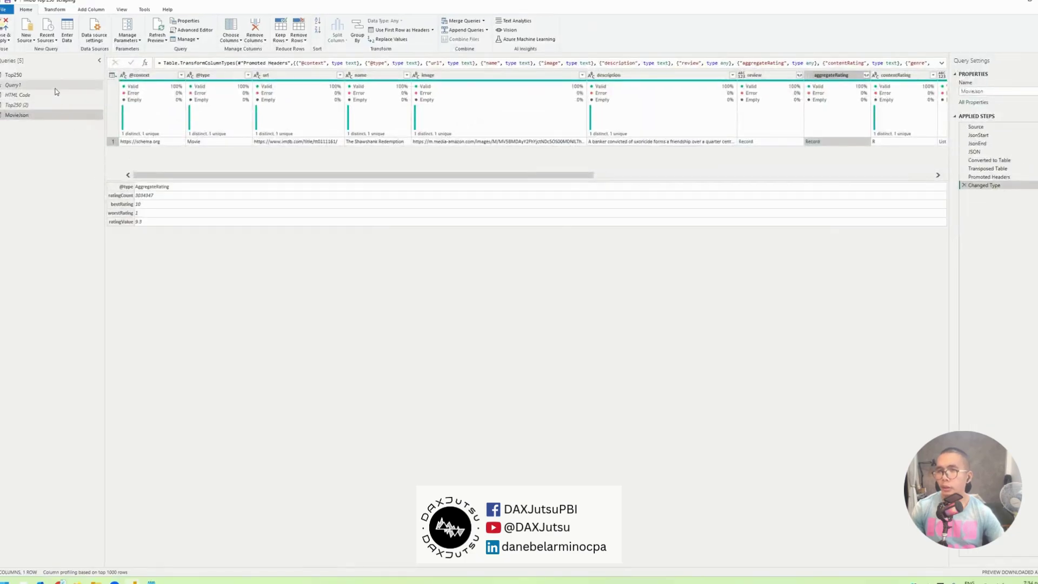
Step: Compare the first movie's Votes value in Top250 with the aggregateRating record in MovieJson
{"action": "left_click", "coordinate": [53, 74]}
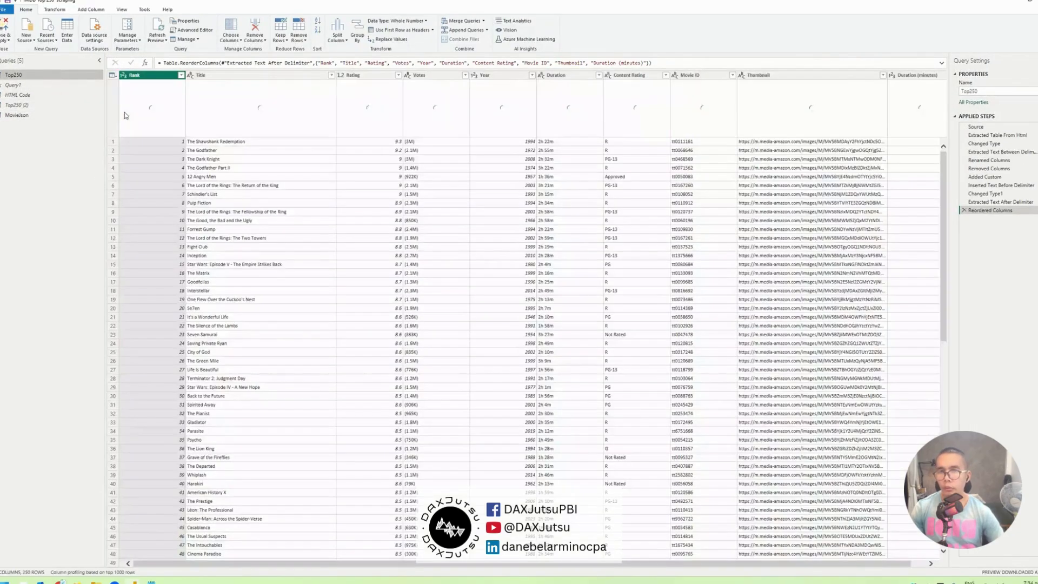
{"action": "left_click", "coordinate": [427, 142]}
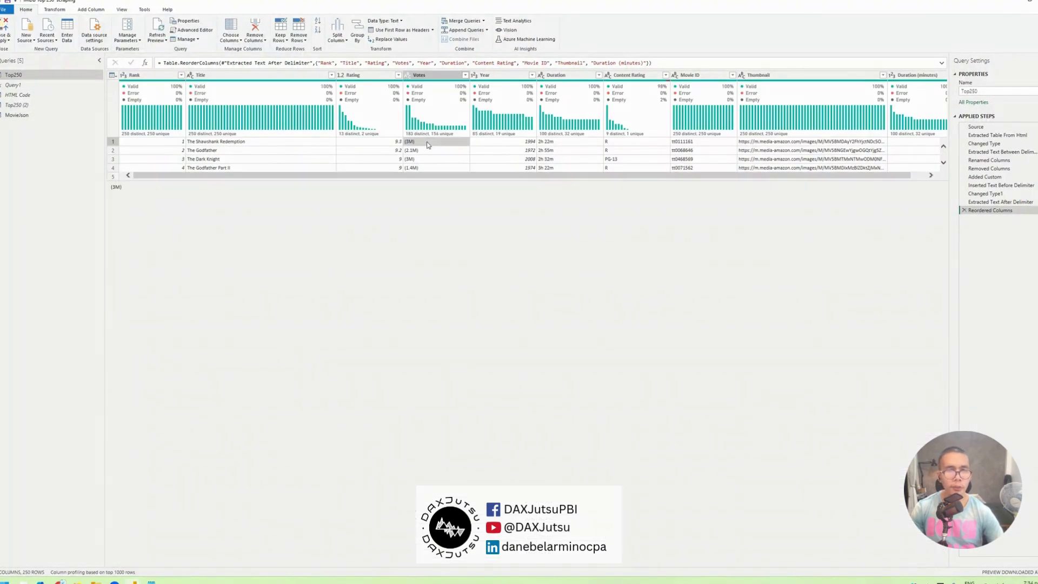
{"action": "left_click", "coordinate": [54, 115]}
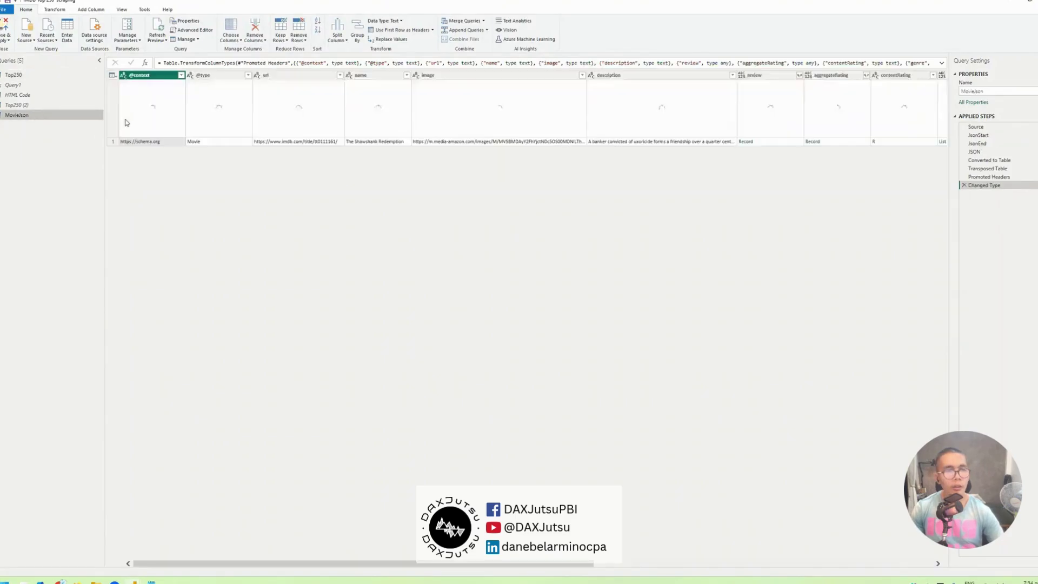
{"action": "left_click", "coordinate": [830, 142]}
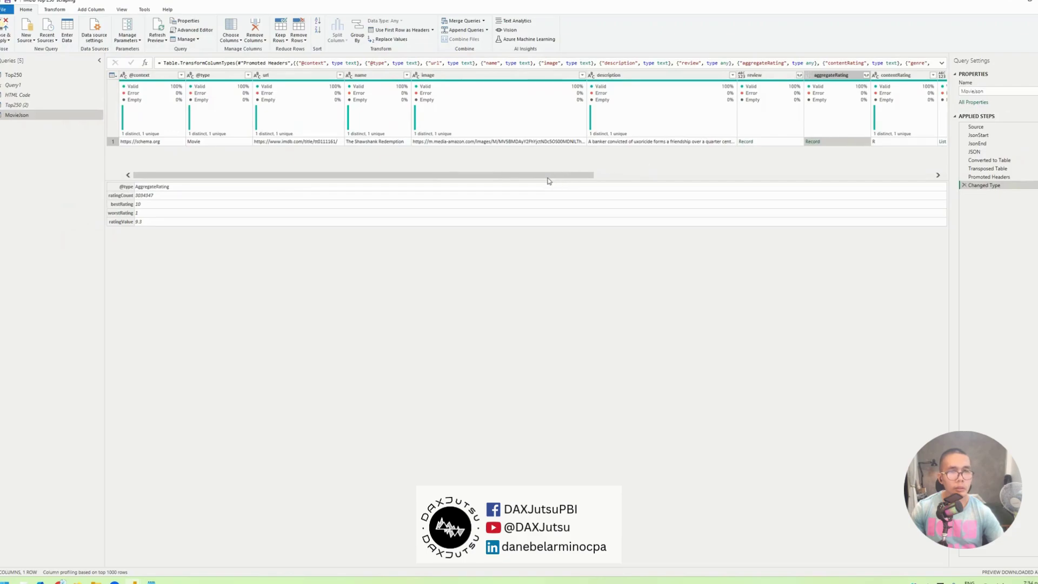
Step: Check MovieJson's contentRating value against the first movie's Content Rating in Top250
{"action": "left_click_drag", "start_coordinate": [548, 177], "coordinate": [734, 178]}
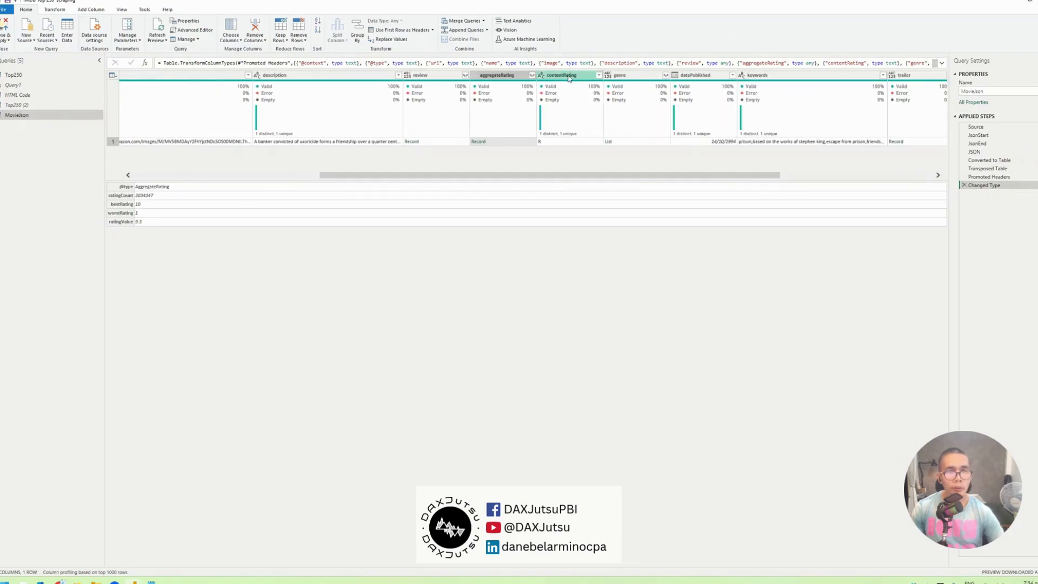
{"action": "left_click", "coordinate": [574, 142]}
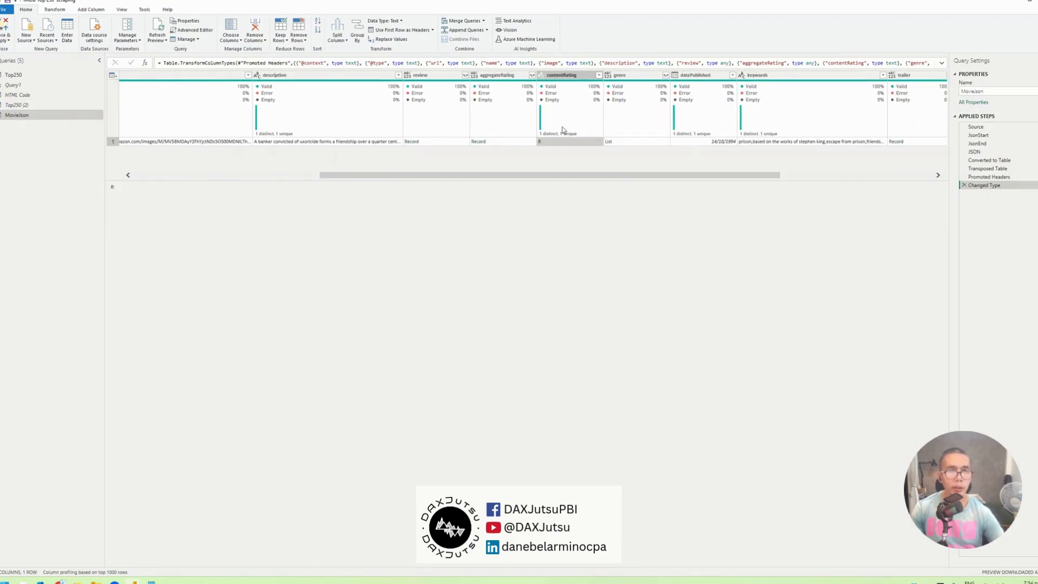
{"action": "left_click", "coordinate": [11, 75]}
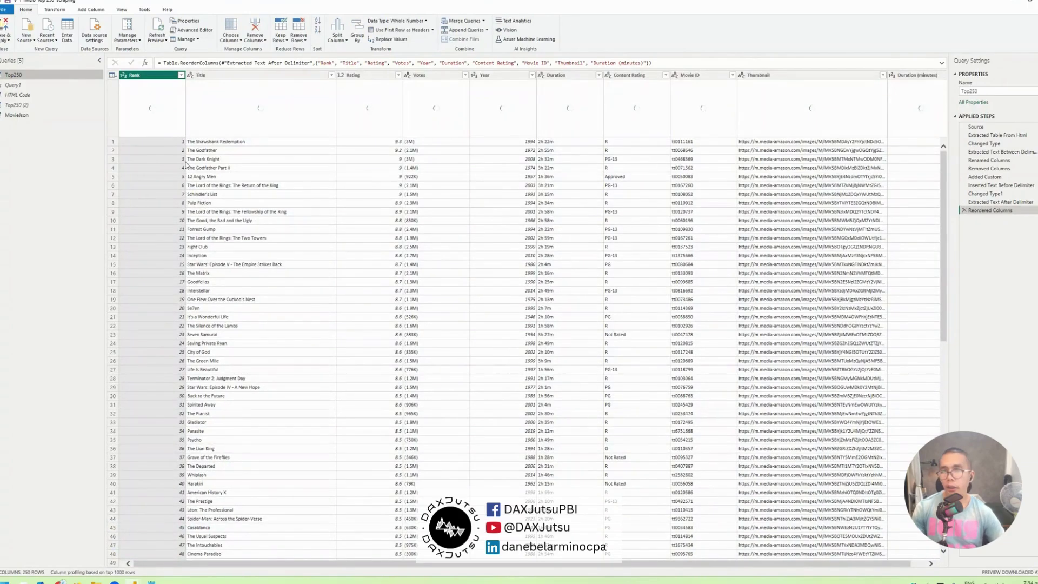
{"action": "left_click", "coordinate": [17, 115]}
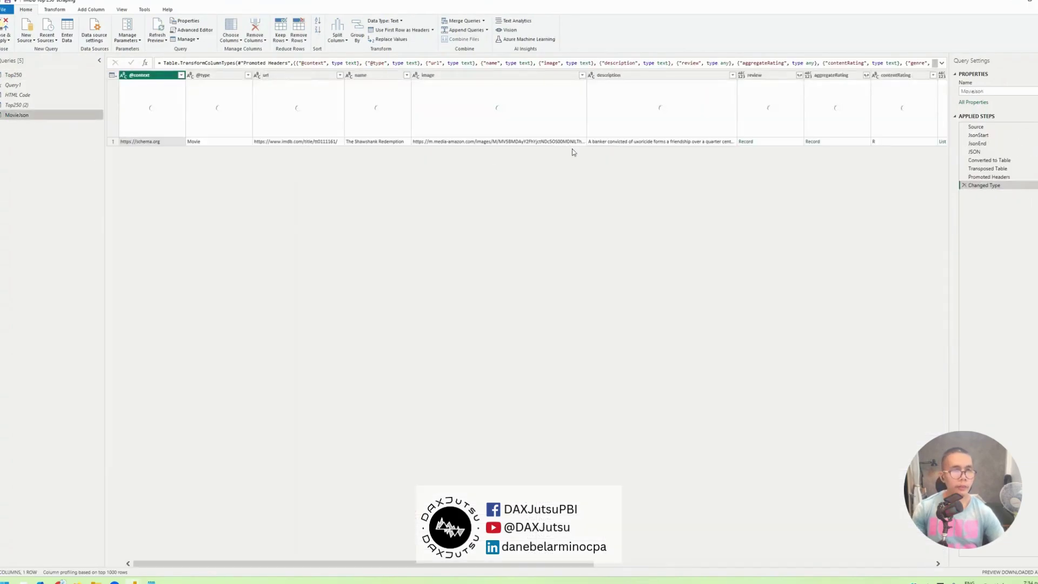
{"action": "left_click", "coordinate": [776, 141]}
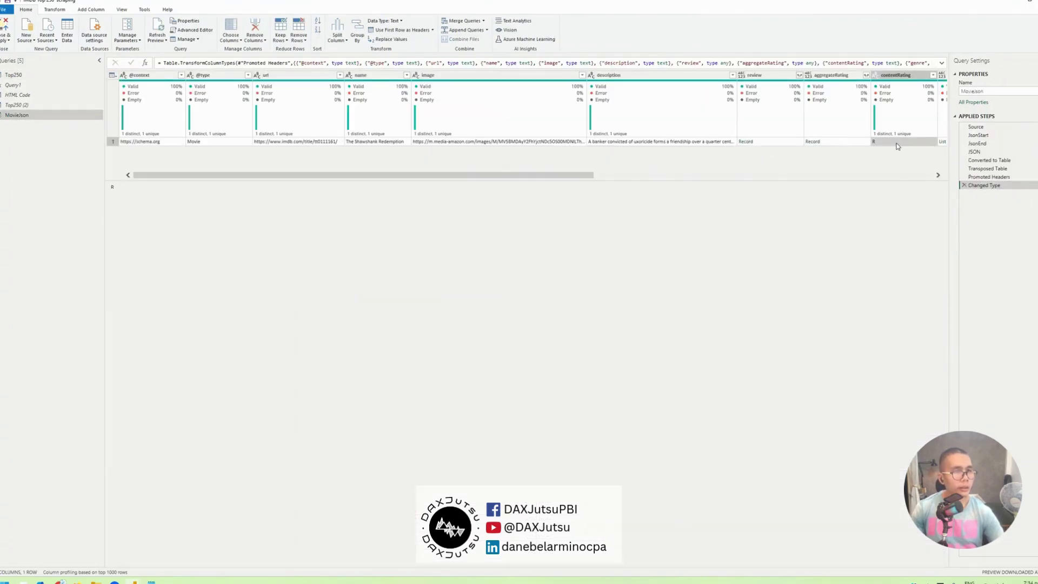
Step: Examine the remaining MovieJson columns, previewing the contents of the genre list and the director list
{"action": "left_click_drag", "start_coordinate": [463, 184], "coordinate": [626, 179]}
{"action": "left_click", "coordinate": [670, 141]}
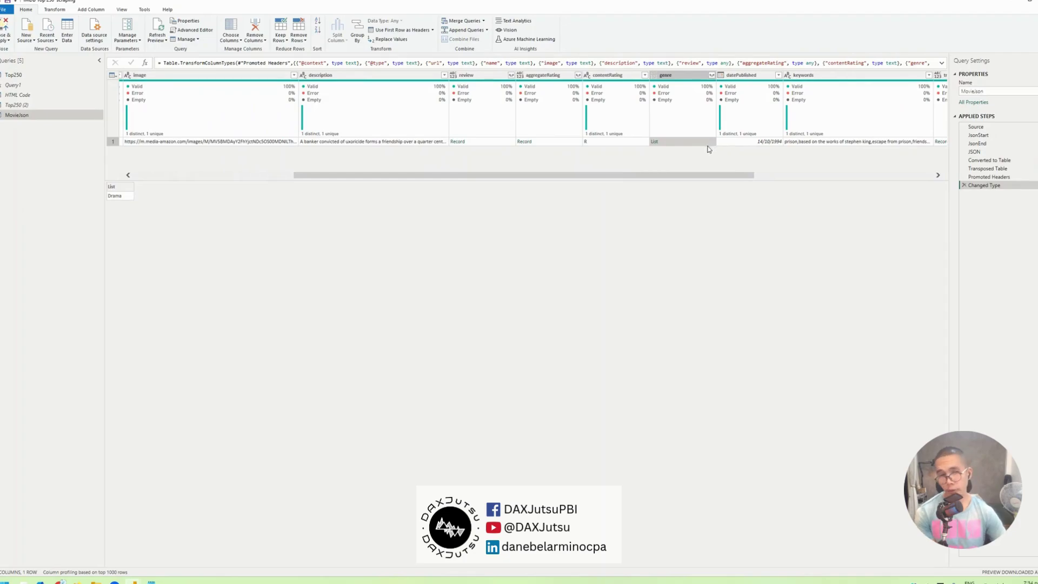
{"action": "left_click_drag", "start_coordinate": [722, 176], "coordinate": [803, 173]}
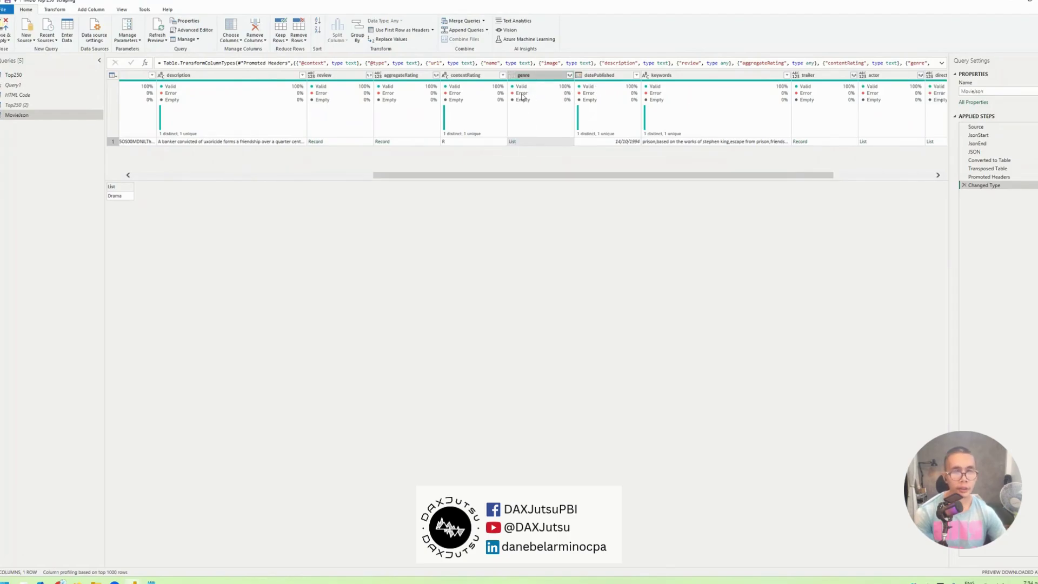
{"action": "mouse_move", "coordinate": [524, 87]}
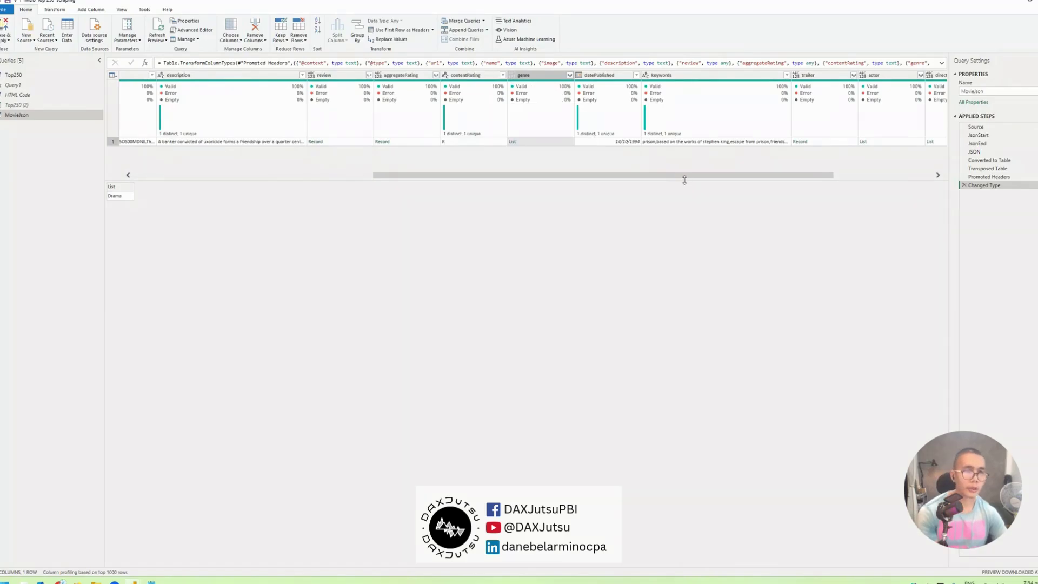
{"action": "left_click_drag", "start_coordinate": [684, 176], "coordinate": [733, 174]}
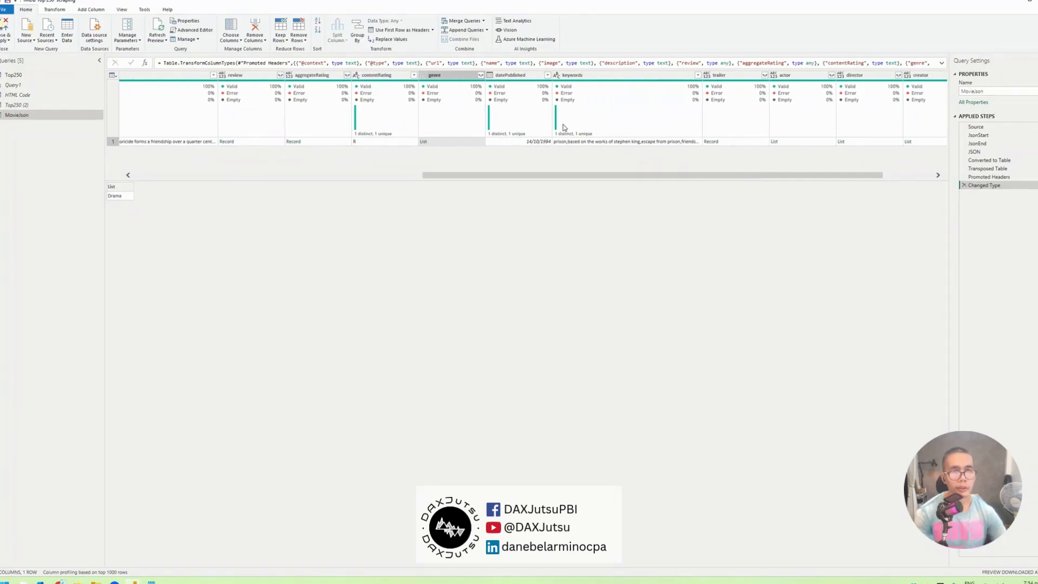
{"action": "mouse_move", "coordinate": [567, 125]}
{"action": "left_click_drag", "start_coordinate": [805, 175], "coordinate": [881, 167]}
{"action": "left_click", "coordinate": [796, 142]}
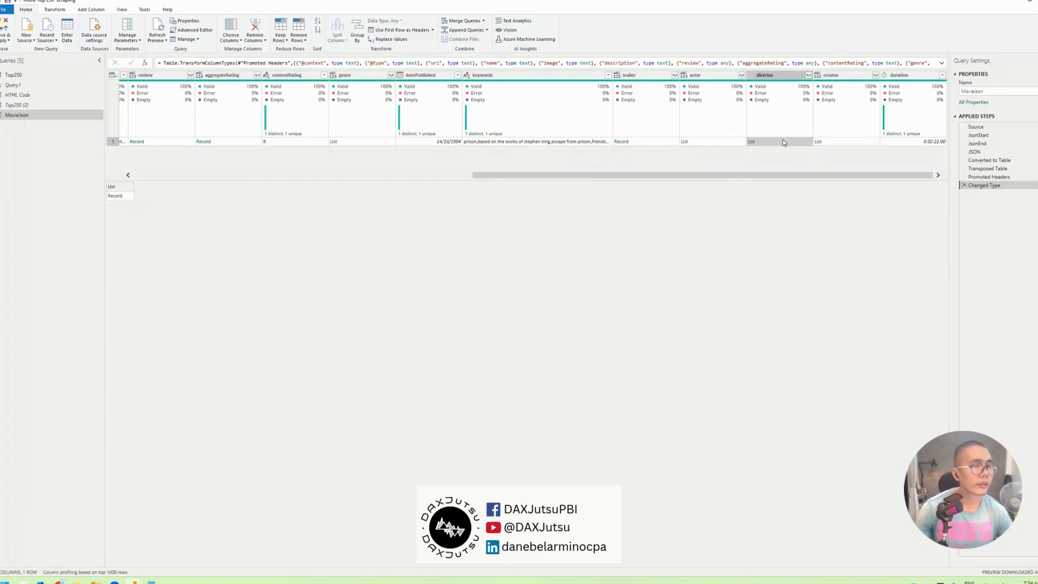
Step: Compare MovieJson's duration value with the first movie's Duration and Duration (minutes) values in Top250
{"action": "left_click", "coordinate": [899, 141]}
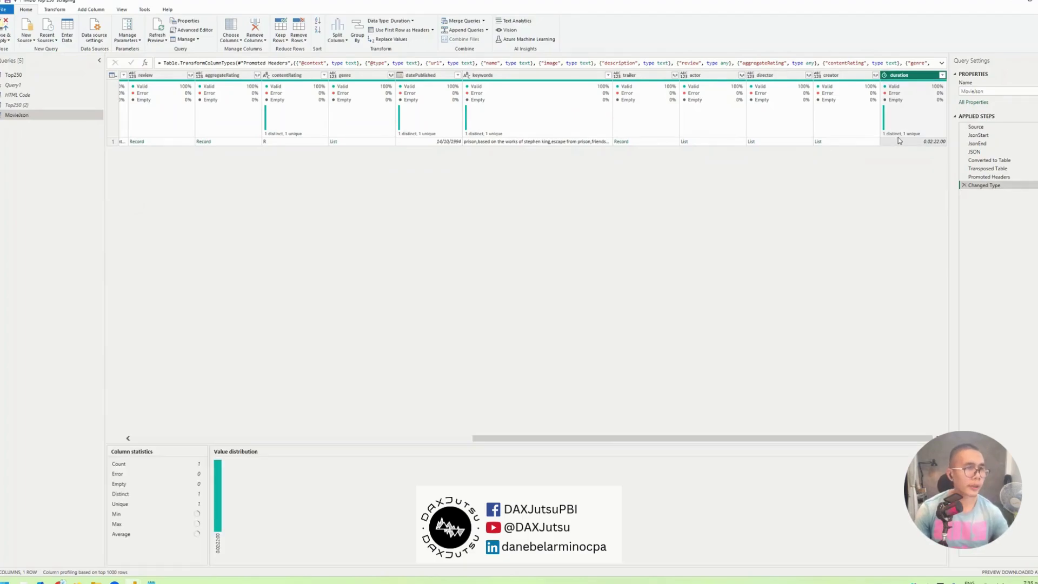
{"action": "right_click", "coordinate": [899, 141]}
{"action": "left_click", "coordinate": [896, 142]}
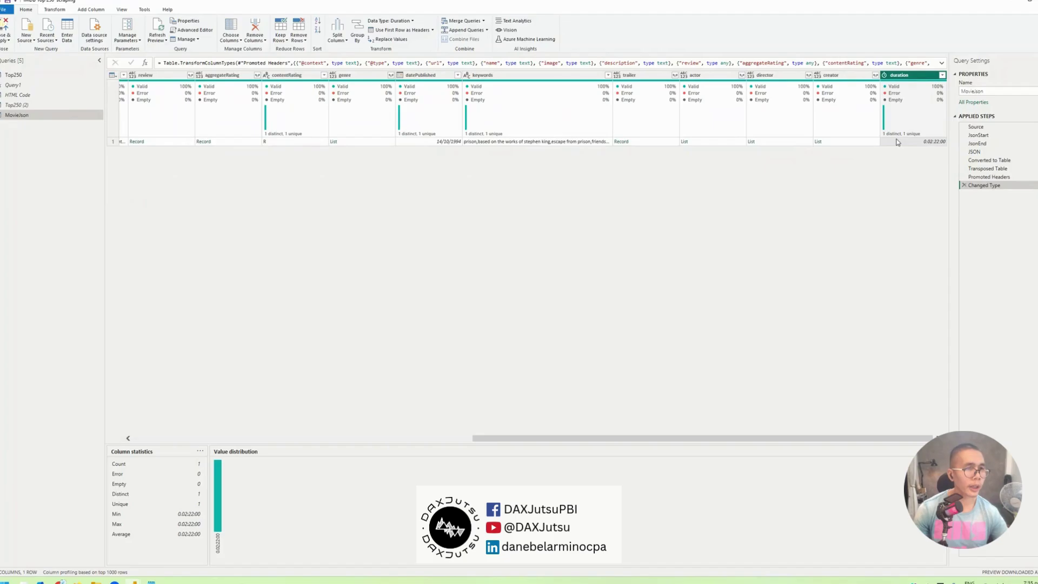
{"action": "left_click", "coordinate": [76, 77]}
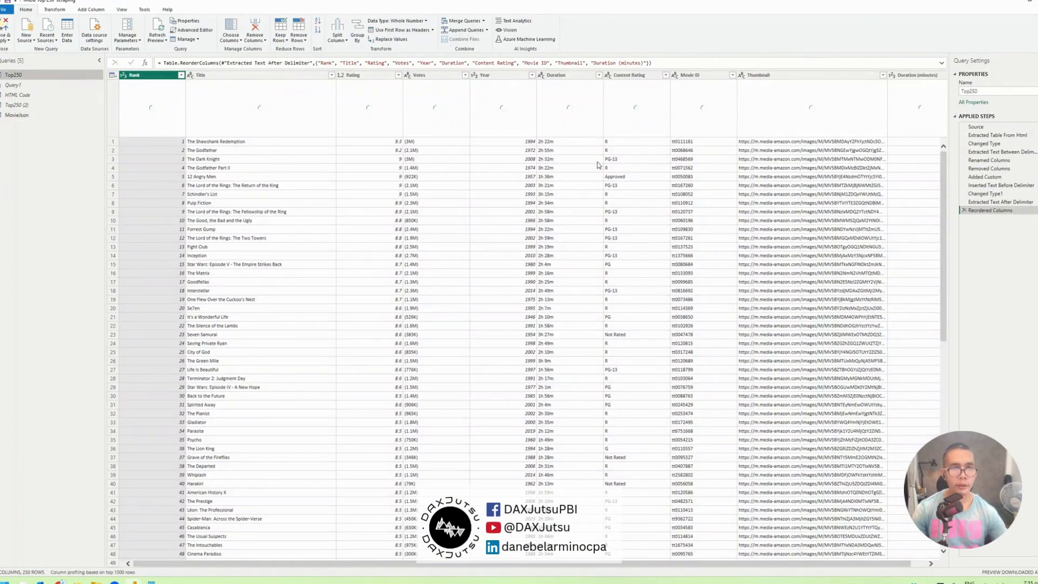
{"action": "left_click", "coordinate": [583, 143]}
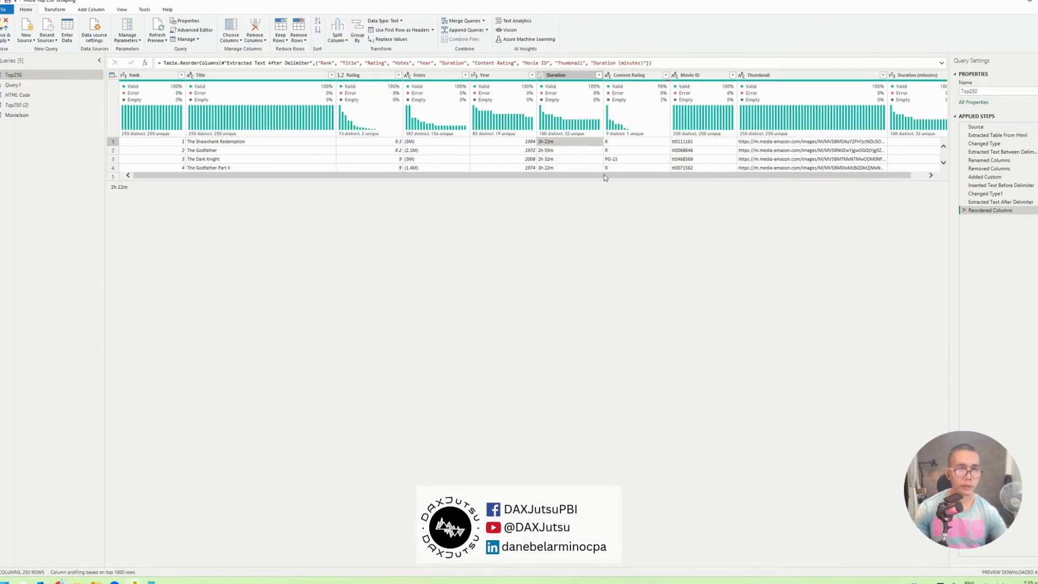
{"action": "left_click_drag", "start_coordinate": [604, 174], "coordinate": [904, 190]}
{"action": "left_click", "coordinate": [913, 144]}
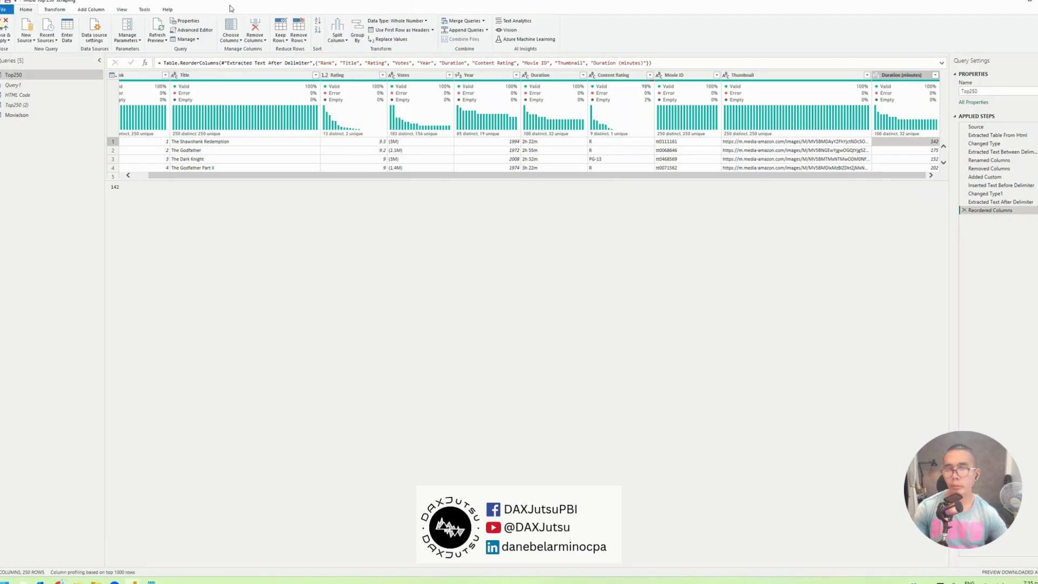
Step: Return to the MovieJson query and disable its loading into the report
{"action": "left_click", "coordinate": [21, 115]}
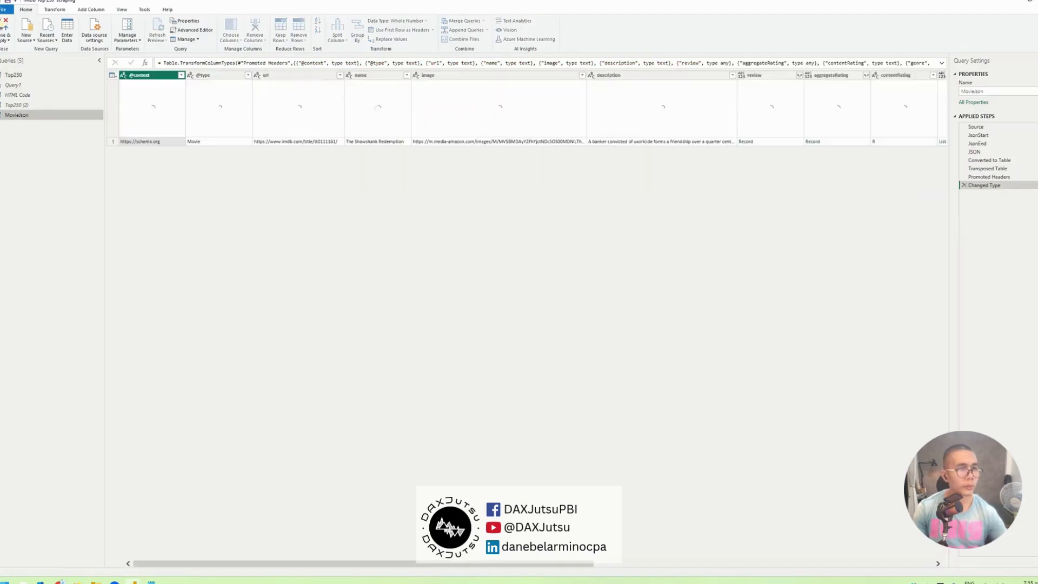
{"action": "left_click_drag", "start_coordinate": [578, 563], "coordinate": [996, 579]}
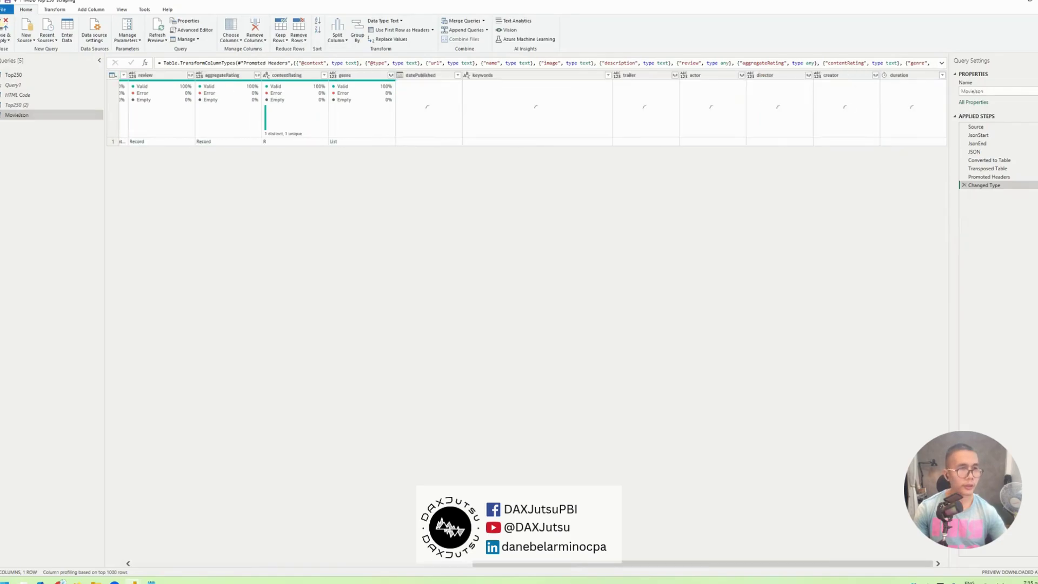
{"action": "right_click", "coordinate": [54, 119]}
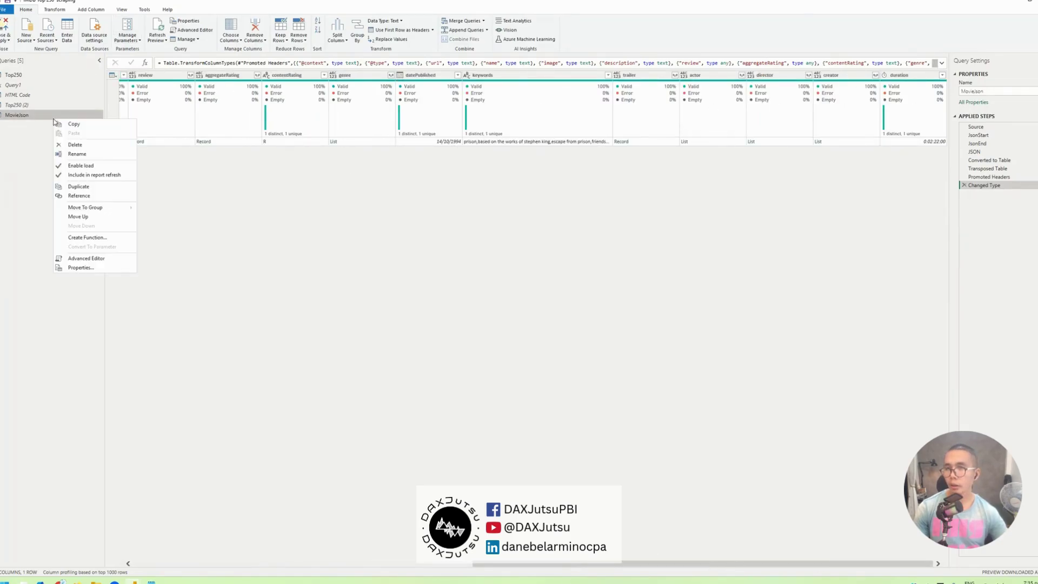
{"action": "left_click", "coordinate": [754, 284]}
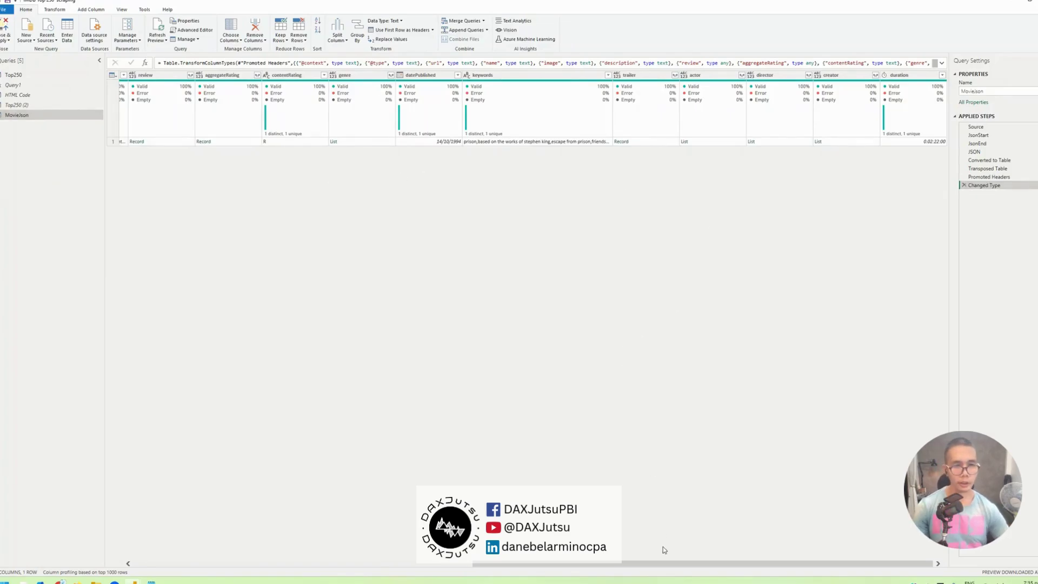
{"action": "left_click_drag", "start_coordinate": [712, 565], "coordinate": [492, 563]}
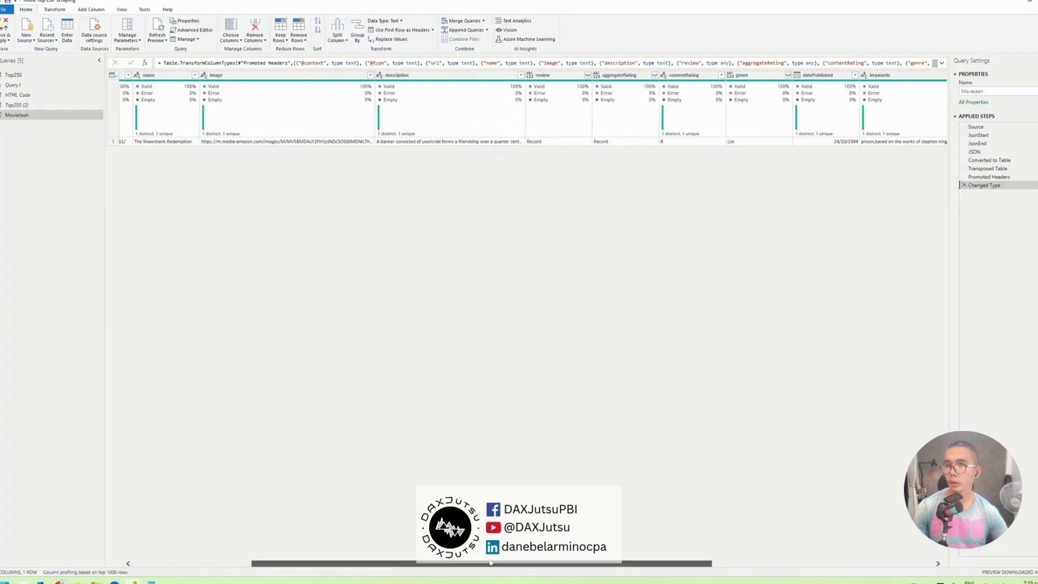
{"action": "right_click", "coordinate": [81, 116]}
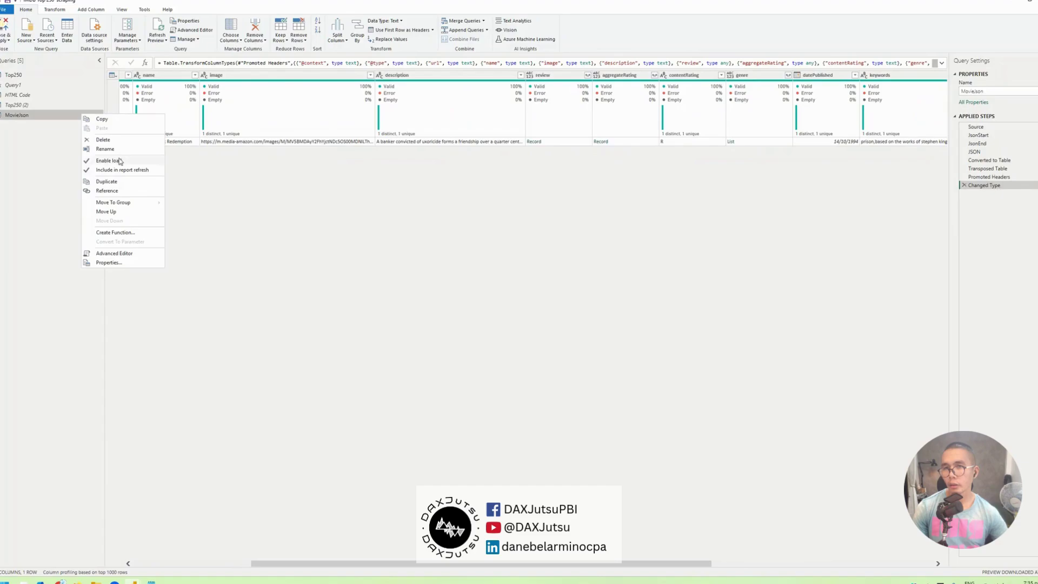
{"action": "left_click", "coordinate": [121, 162]}
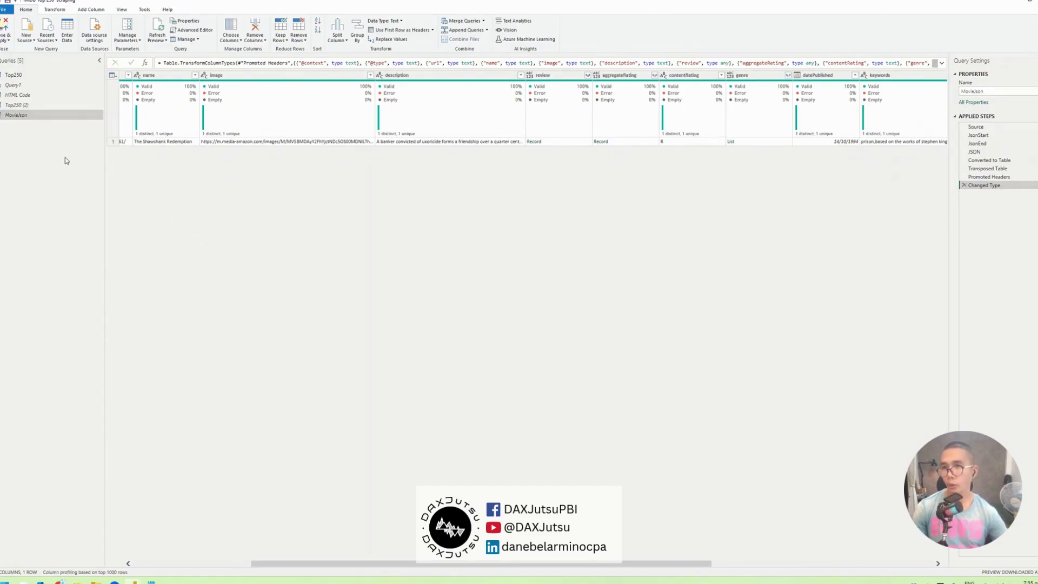
Step: Duplicate the Top250 query and rename the copy Top250AdditionalInfo
{"action": "left_click", "coordinate": [27, 76]}
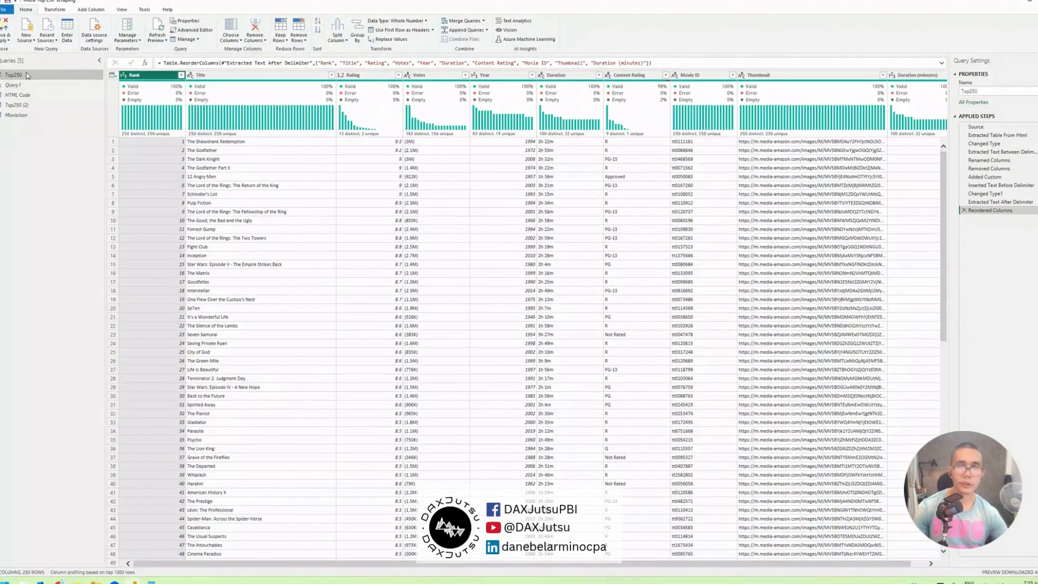
{"action": "right_click", "coordinate": [27, 75]}
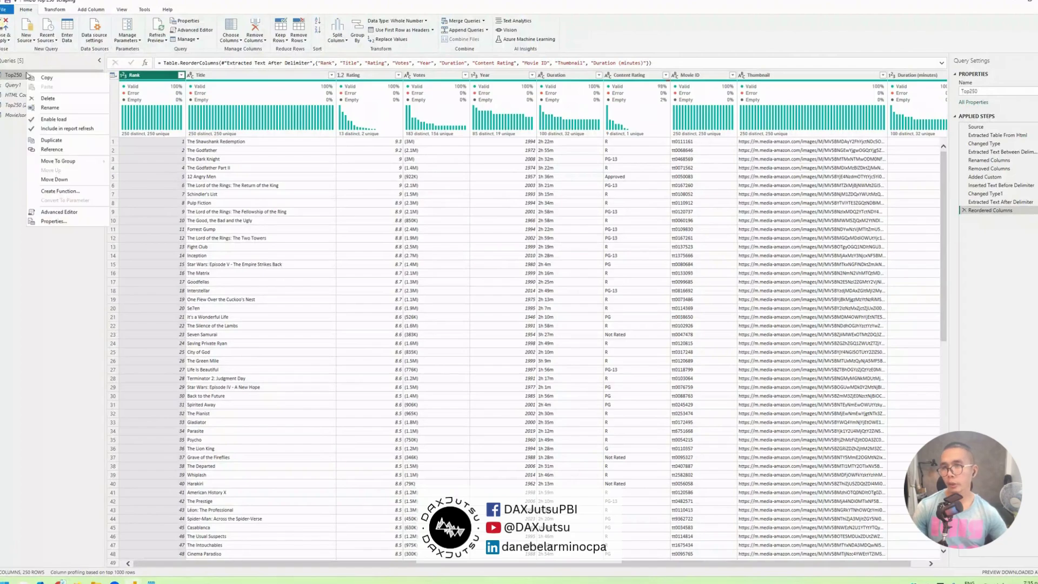
{"action": "left_click", "coordinate": [68, 138]}
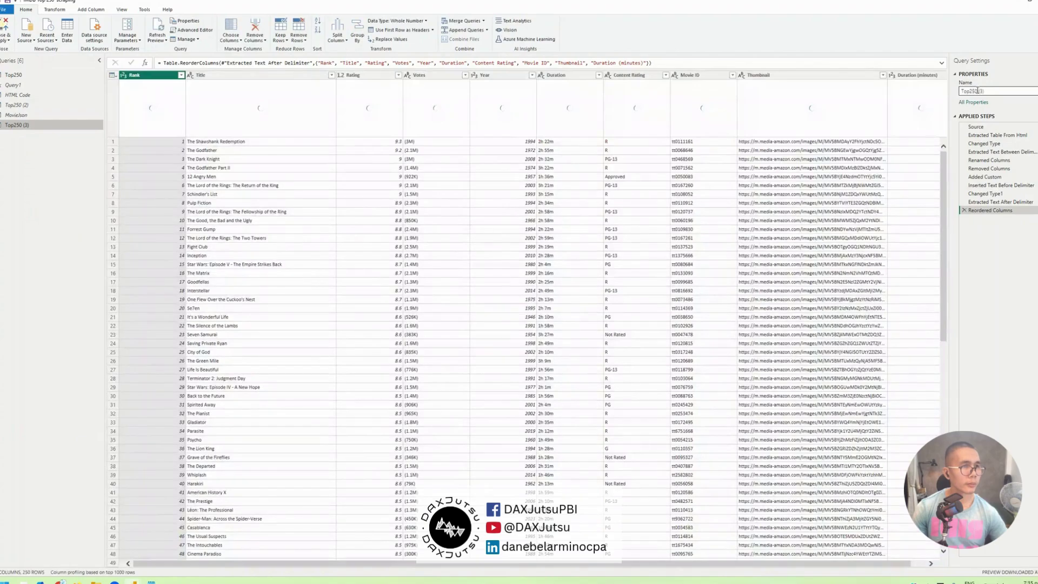
{"action": "type", "text": "Add"}
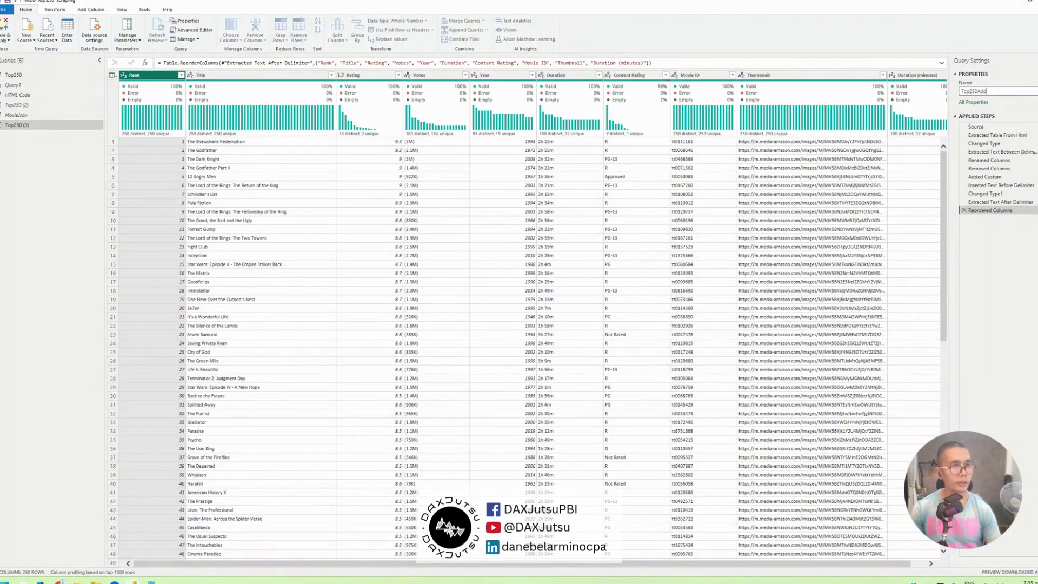
{"action": "type", "text": "itional"}
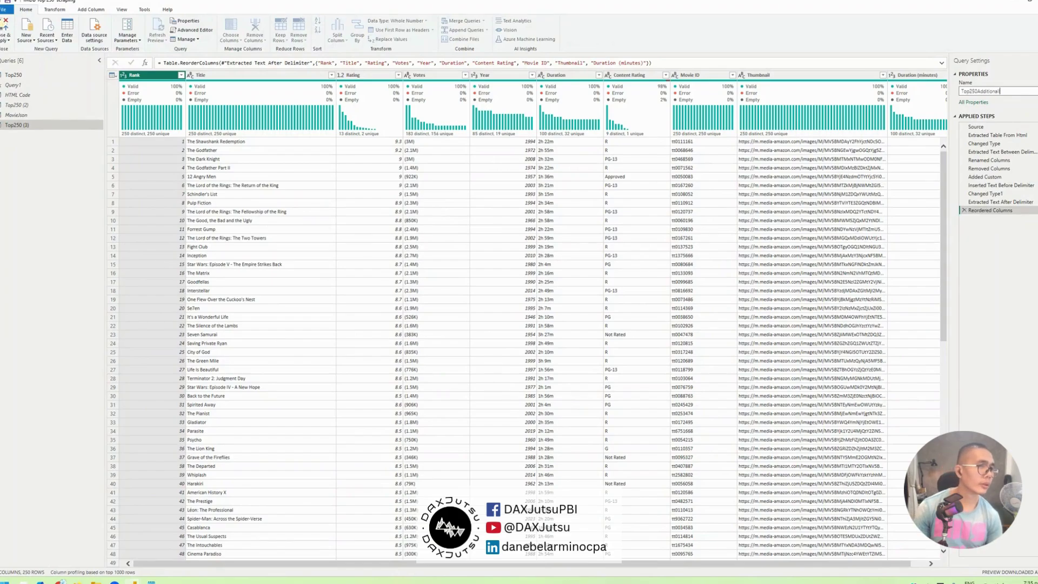
{"action": "type", "text": "Info"}
{"action": "key", "text": "Return"}
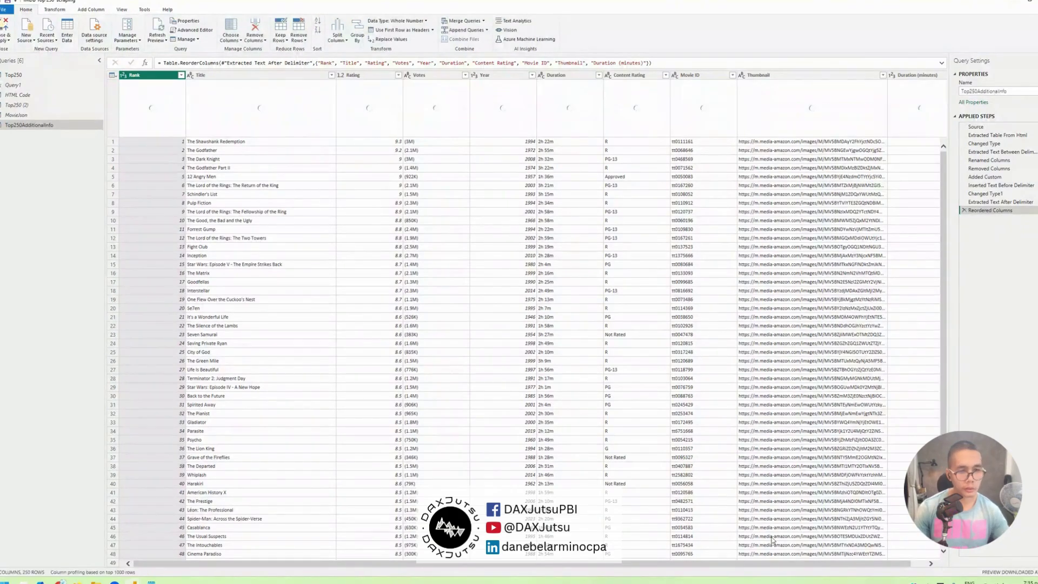
Step: Delete the Added Custom, Inserted Text Before Delimiter, Changed Type1 and Reordered Columns steps from Top250AdditionalInfo
{"action": "left_click", "coordinate": [832, 561]}
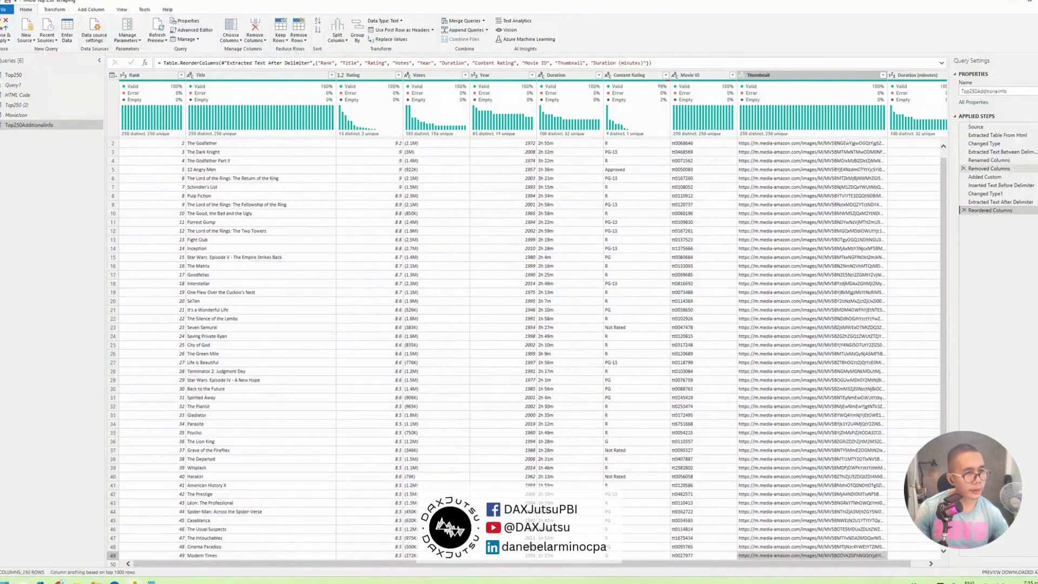
{"action": "left_click", "coordinate": [993, 177]}
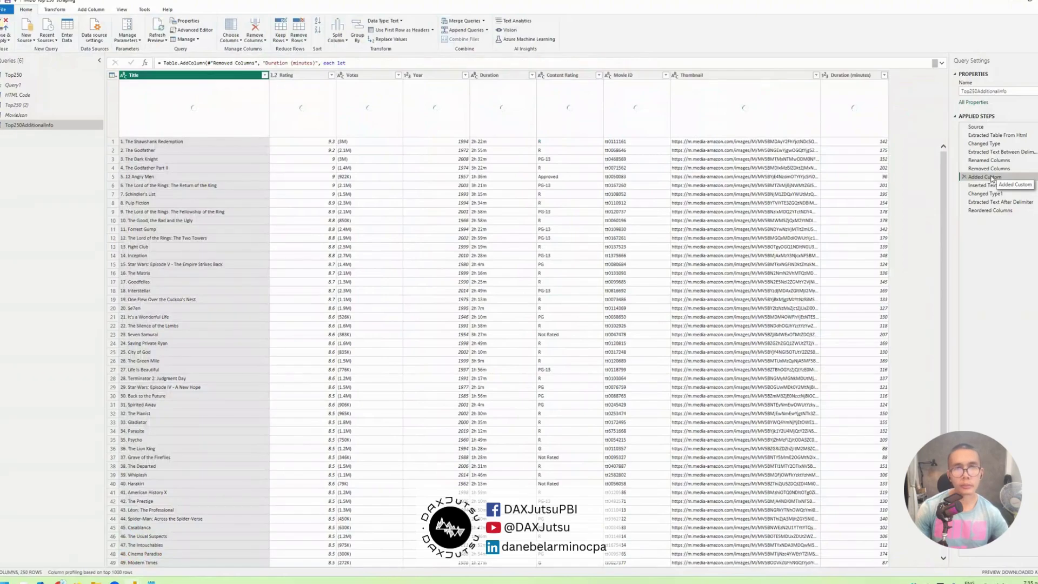
{"action": "left_click", "coordinate": [965, 178]}
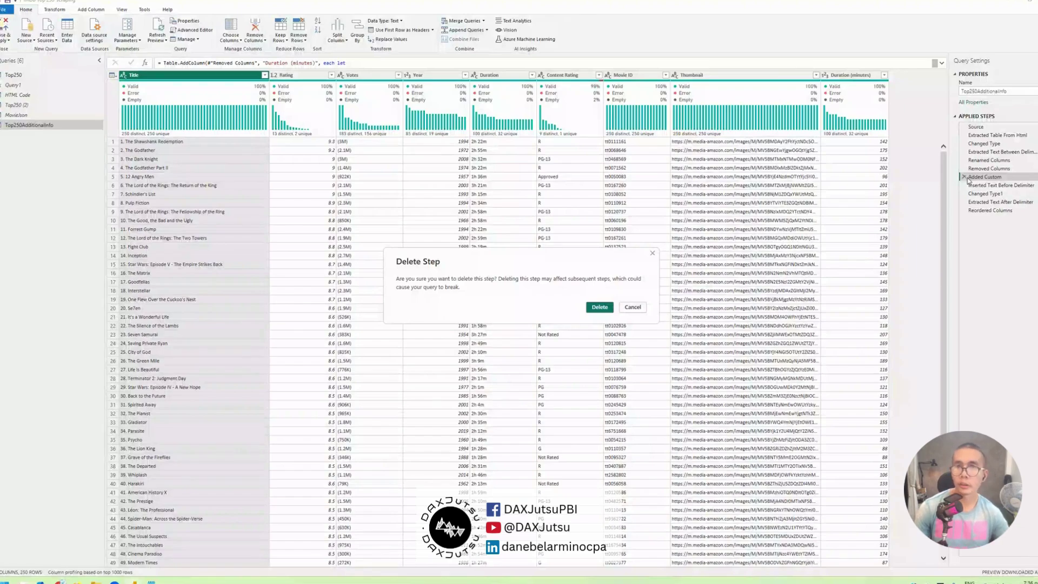
{"action": "key", "text": "Return"}
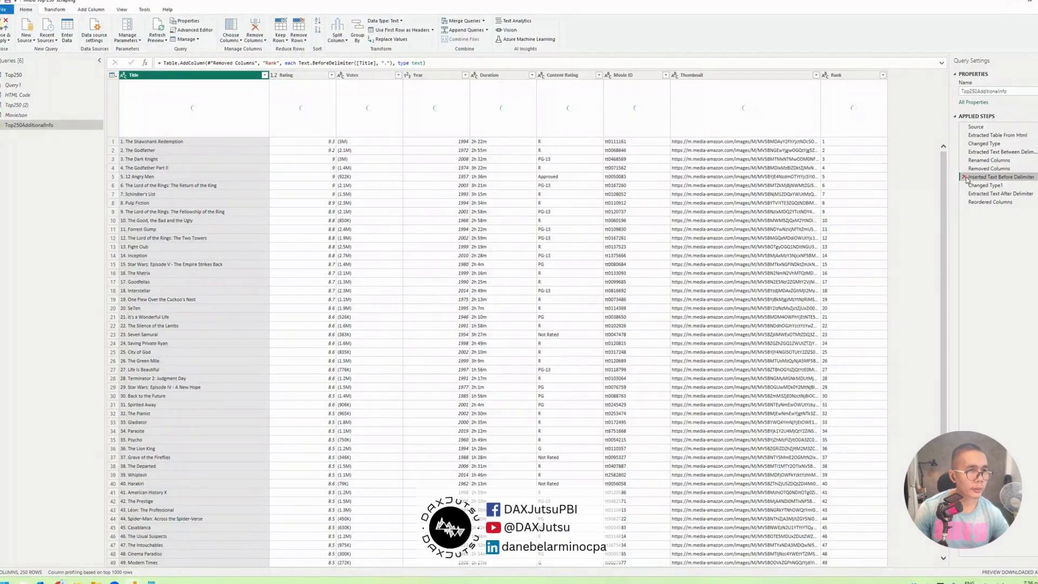
{"action": "left_click", "coordinate": [962, 177]}
{"action": "left_click", "coordinate": [961, 176]}
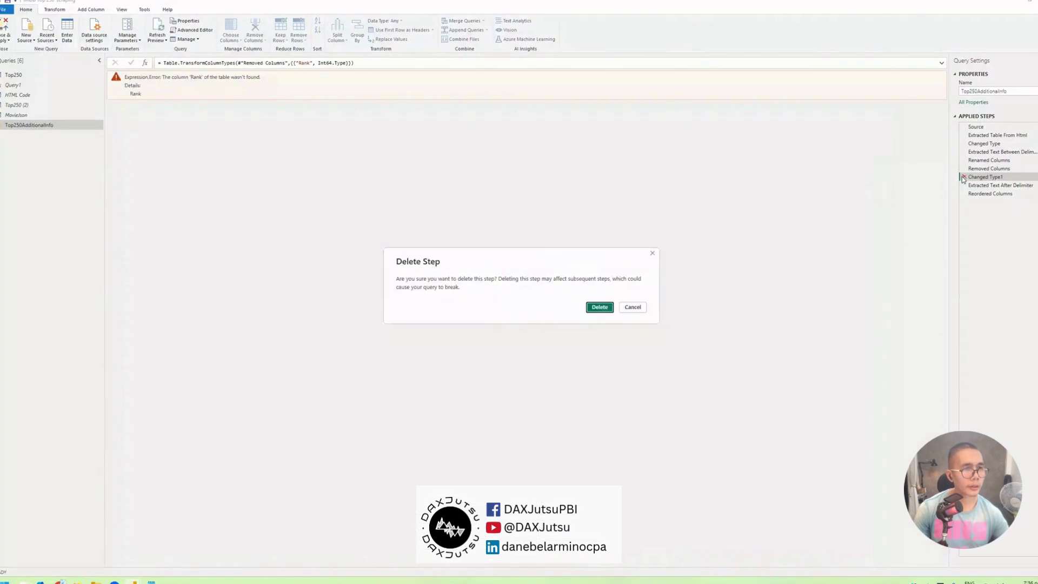
{"action": "key", "text": "Return"}
{"action": "left_click", "coordinate": [964, 178]}
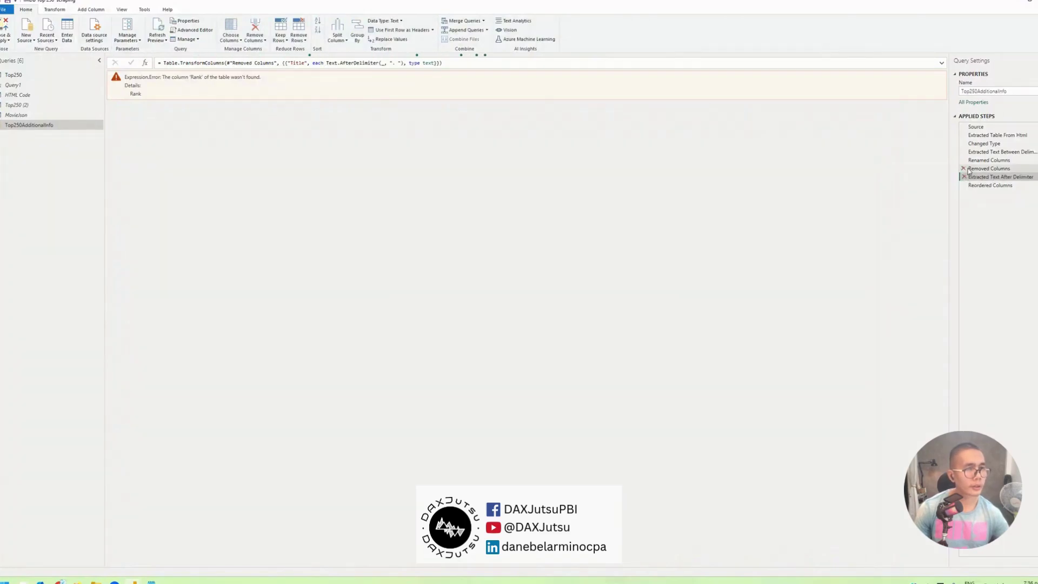
{"action": "left_click", "coordinate": [963, 186]}
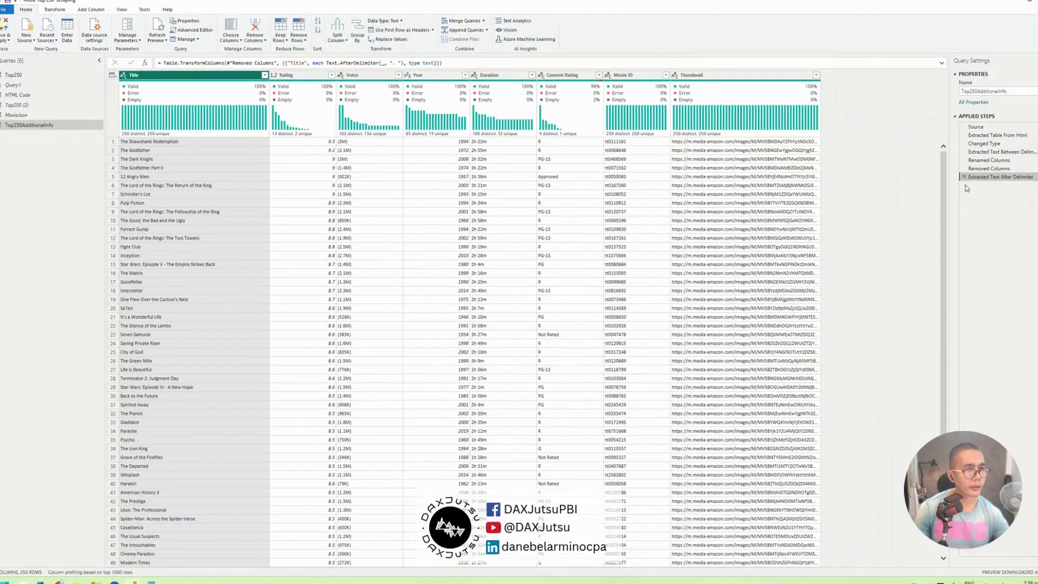
Step: Remove all columns except Movie ID from Top250AdditionalInfo and preview the first movie's ID
{"action": "left_click", "coordinate": [643, 75]}
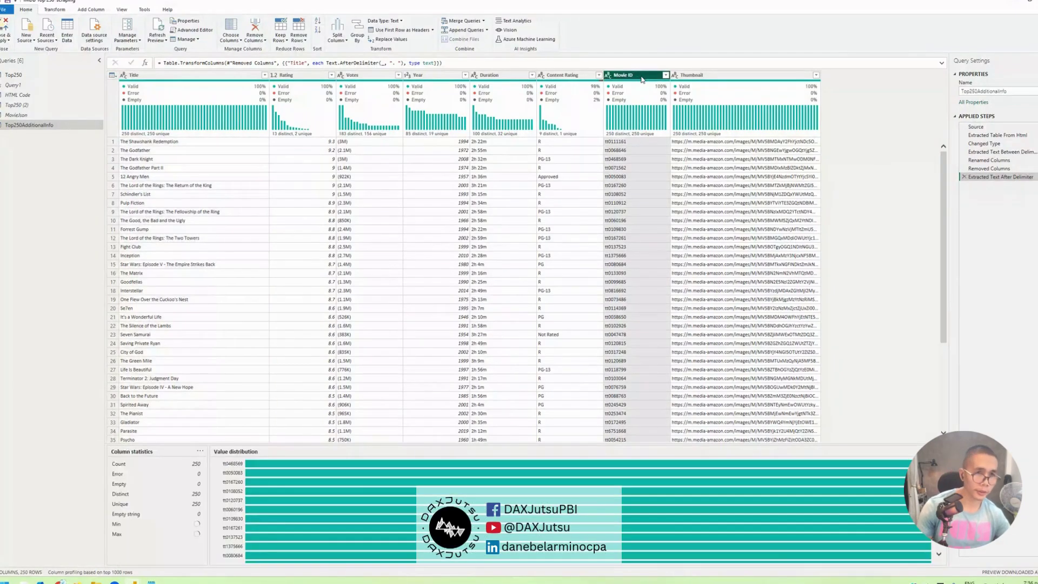
{"action": "right_click", "coordinate": [641, 76]}
{"action": "left_click", "coordinate": [682, 102]}
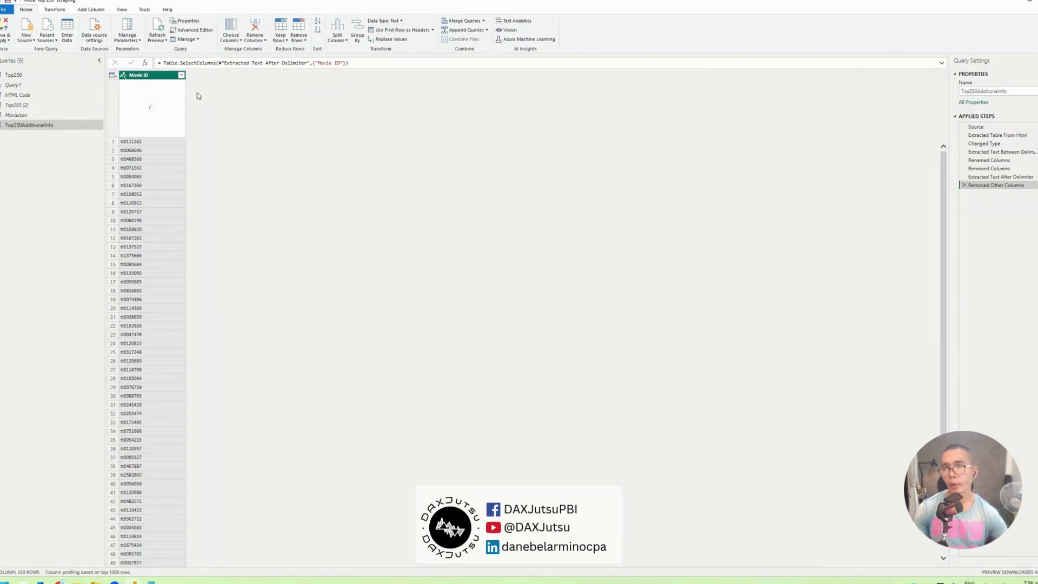
{"action": "mouse_move", "coordinate": [130, 95]}
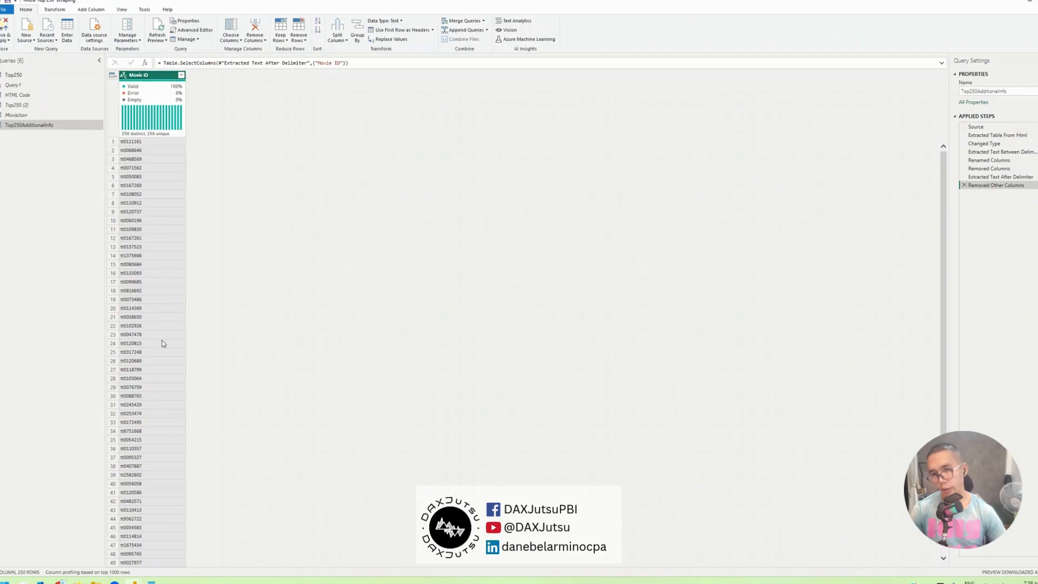
{"action": "left_click", "coordinate": [174, 141]}
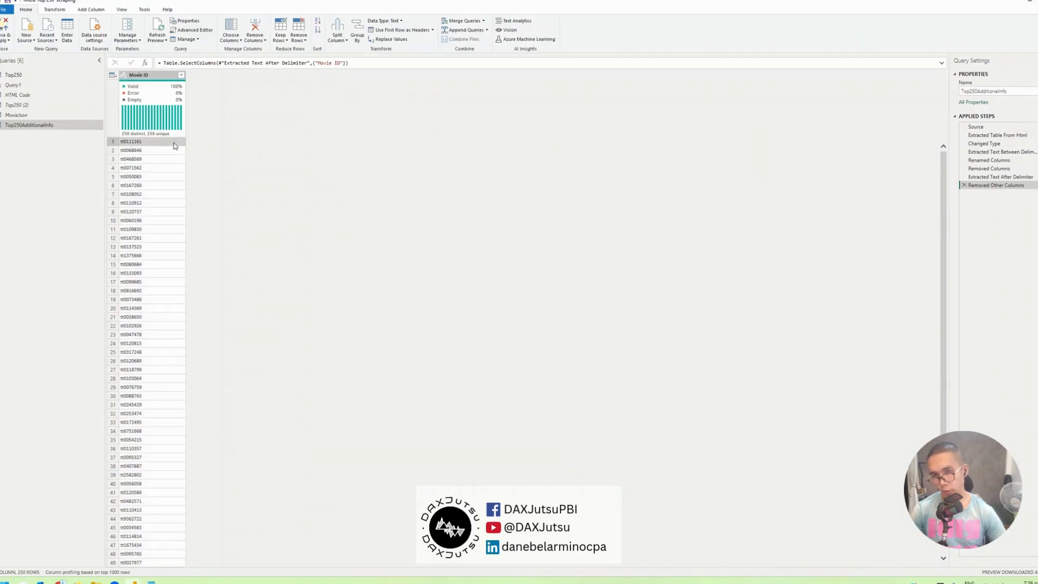
{"action": "left_click", "coordinate": [167, 72]}
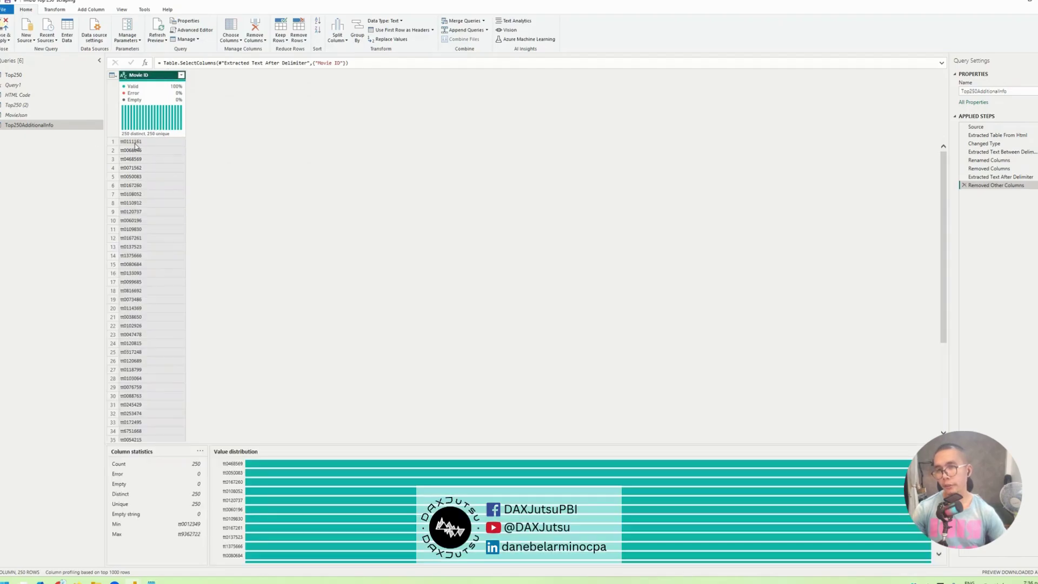
{"action": "left_click", "coordinate": [135, 143]}
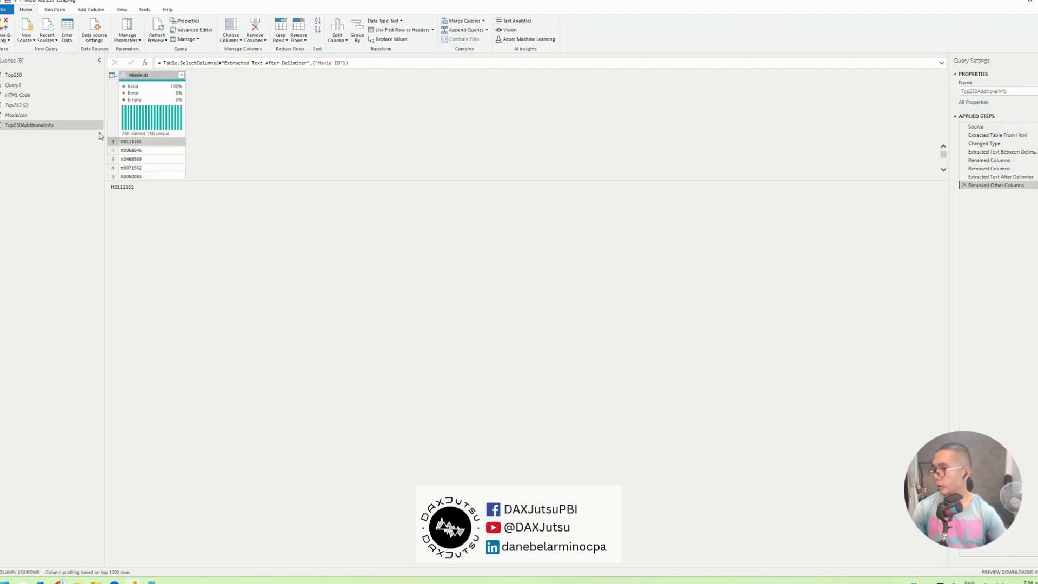
{"action": "key", "text": "alt+Tab"}
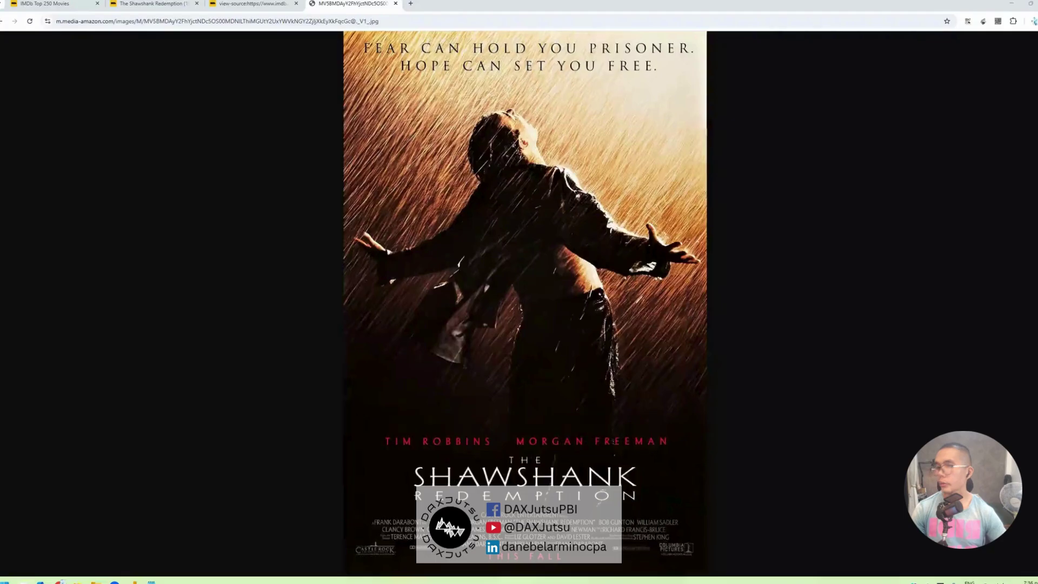
{"action": "left_click", "coordinate": [150, 3]}
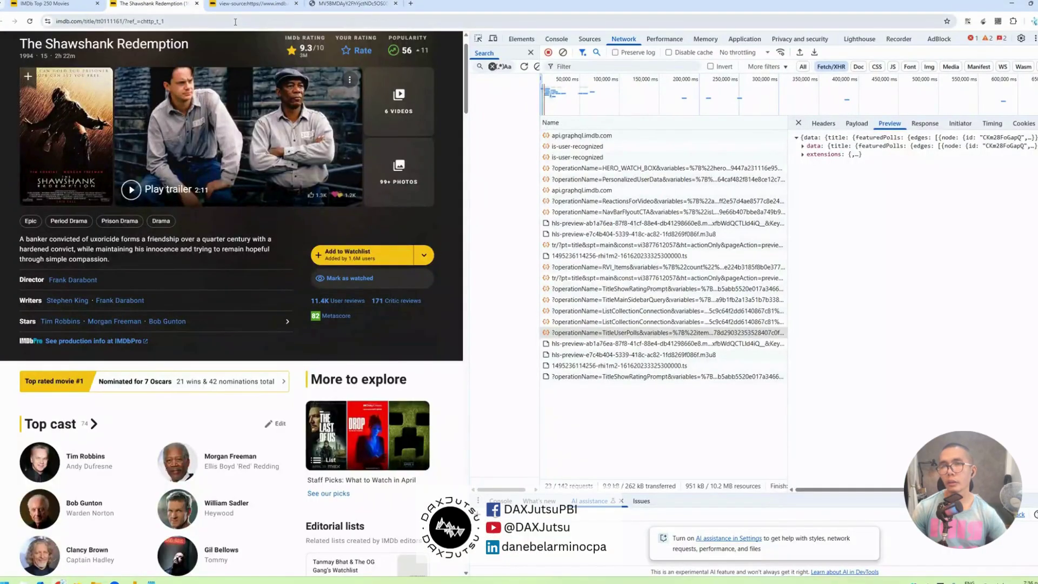
{"action": "left_click", "coordinate": [159, 22]}
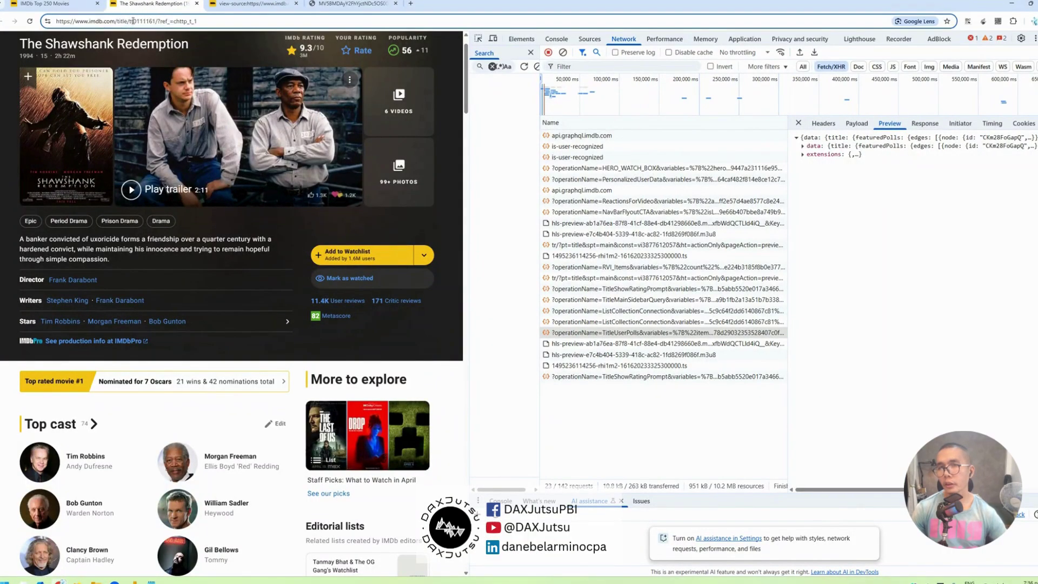
{"action": "left_click_drag", "start_coordinate": [158, 21], "coordinate": [56, 21]}
{"action": "key", "text": "ctrl+c"}
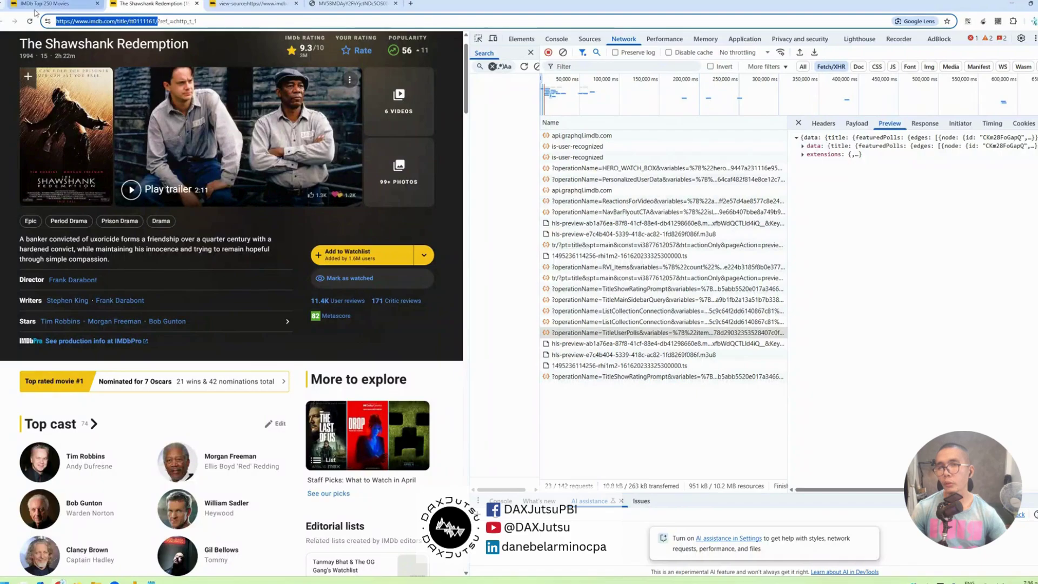
Step: Switch back to Power Query and filter Top250AdditionalInfo to rows where Movie ID equals tt0111161
{"action": "left_click", "coordinate": [139, 22]}
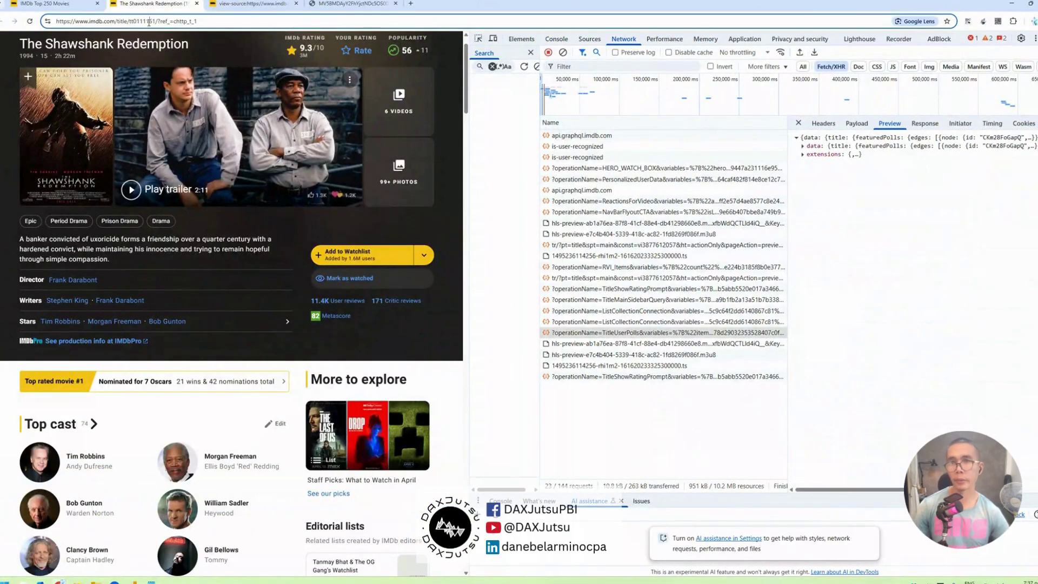
{"action": "key", "text": "alt+Tab"}
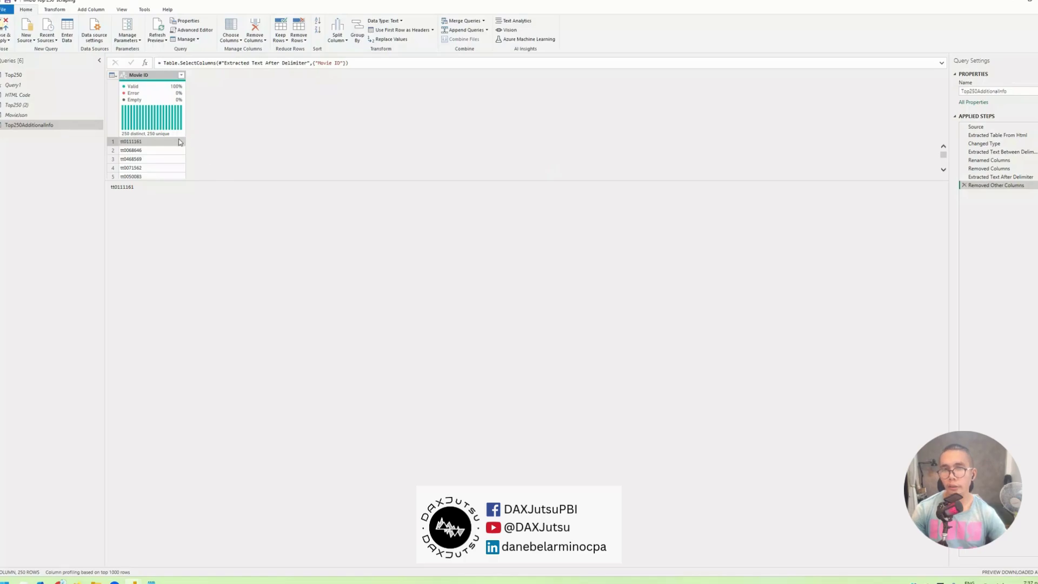
{"action": "right_click", "coordinate": [180, 142]}
{"action": "mouse_move", "coordinate": [209, 155]}
{"action": "left_click", "coordinate": [265, 159]}
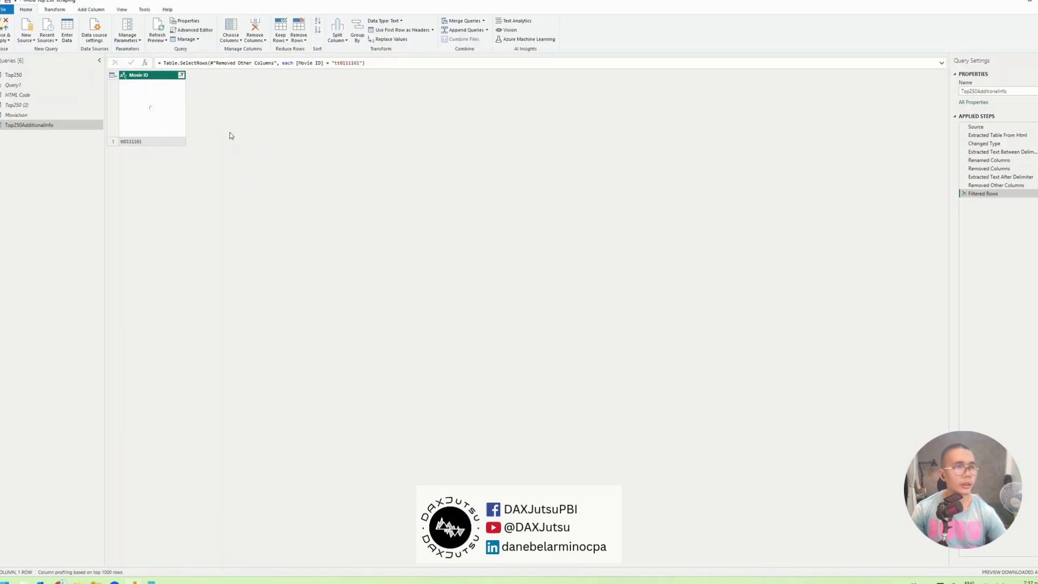
{"action": "mouse_move", "coordinate": [173, 115]}
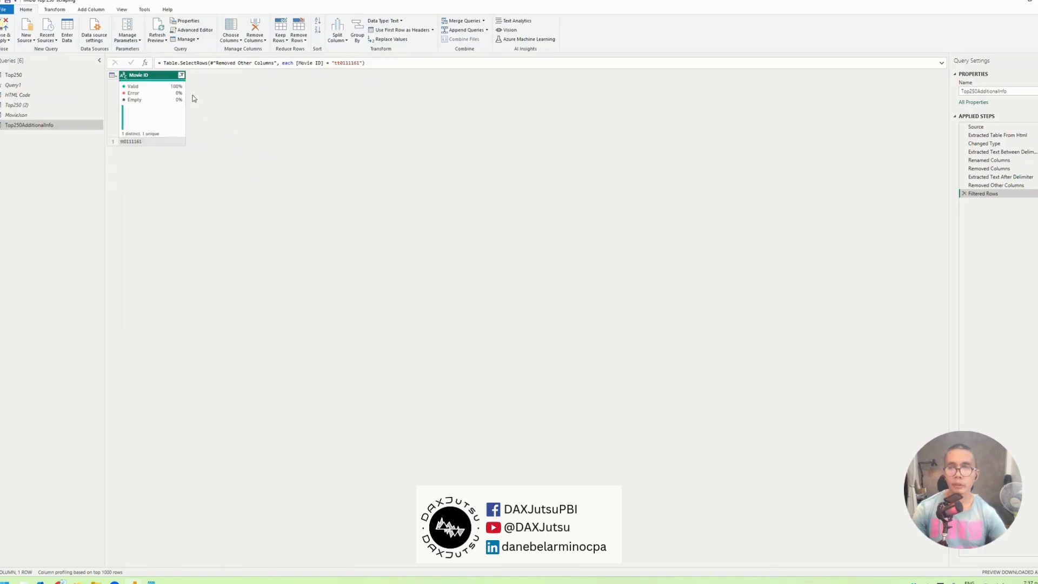
{"action": "left_click", "coordinate": [99, 11]}
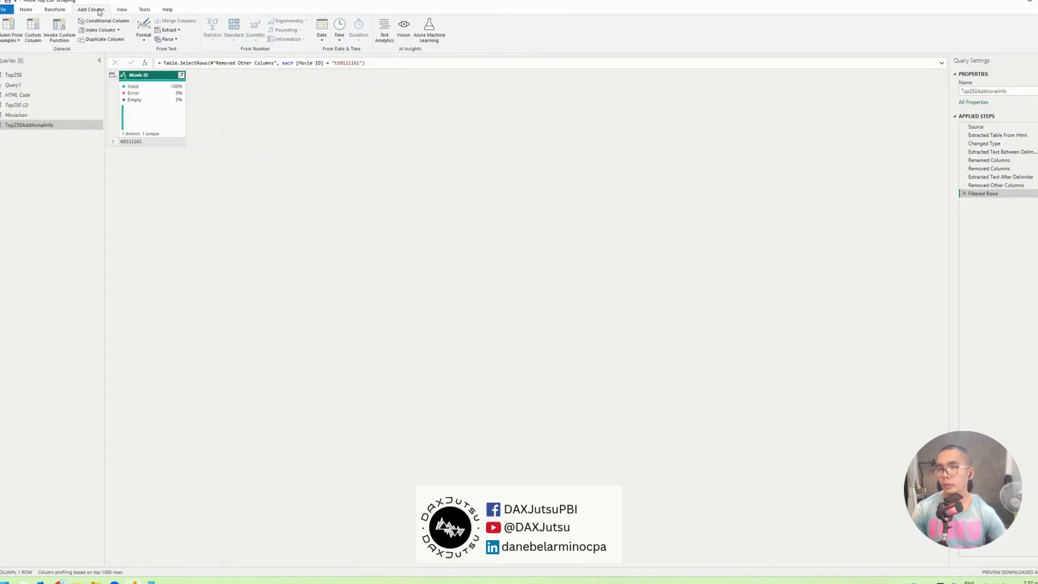
{"action": "left_click", "coordinate": [33, 30]}
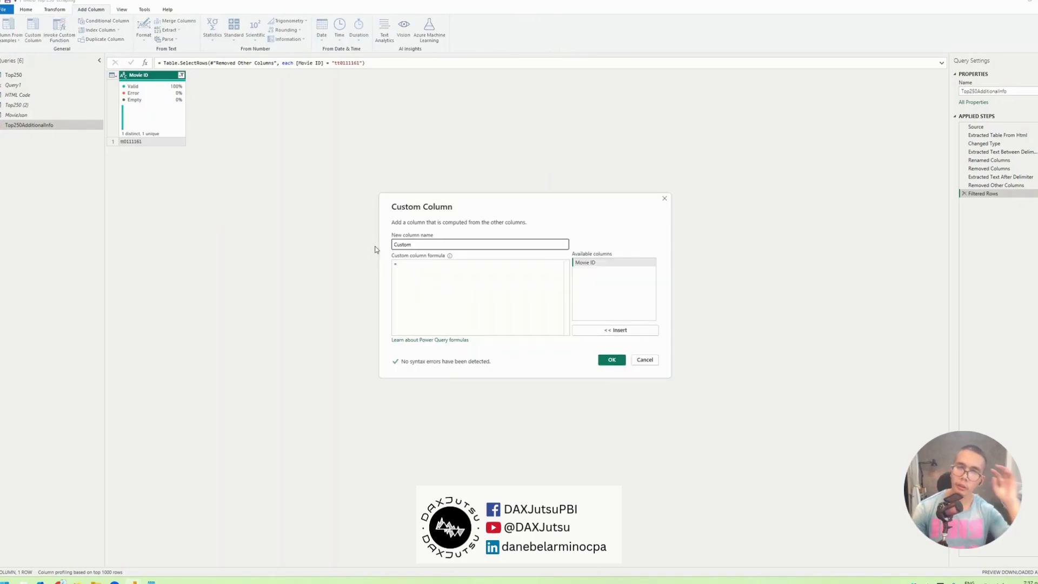
{"action": "left_click", "coordinate": [413, 262]}
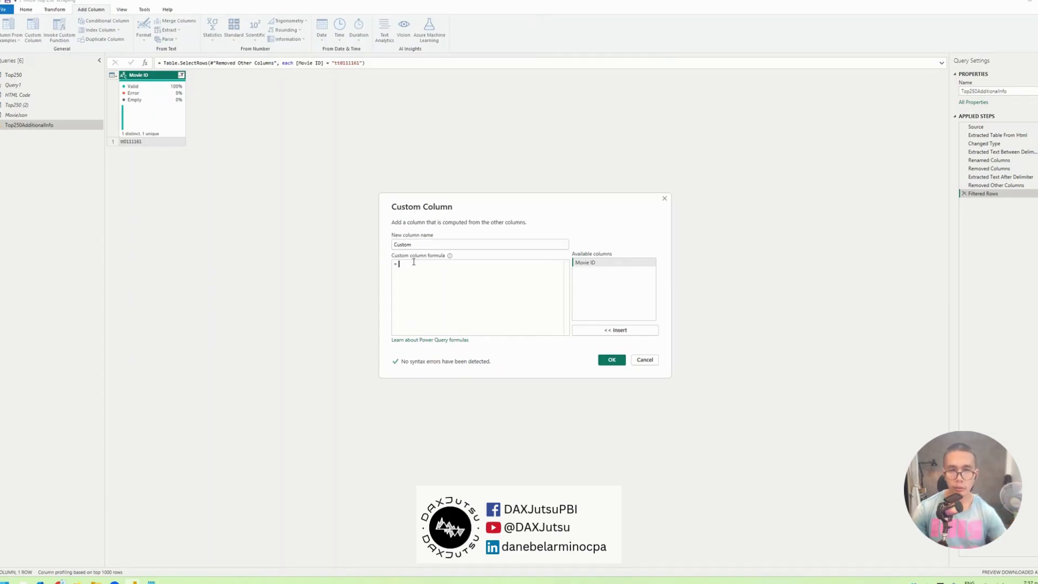
{"action": "key", "text": "ctrl+v"}
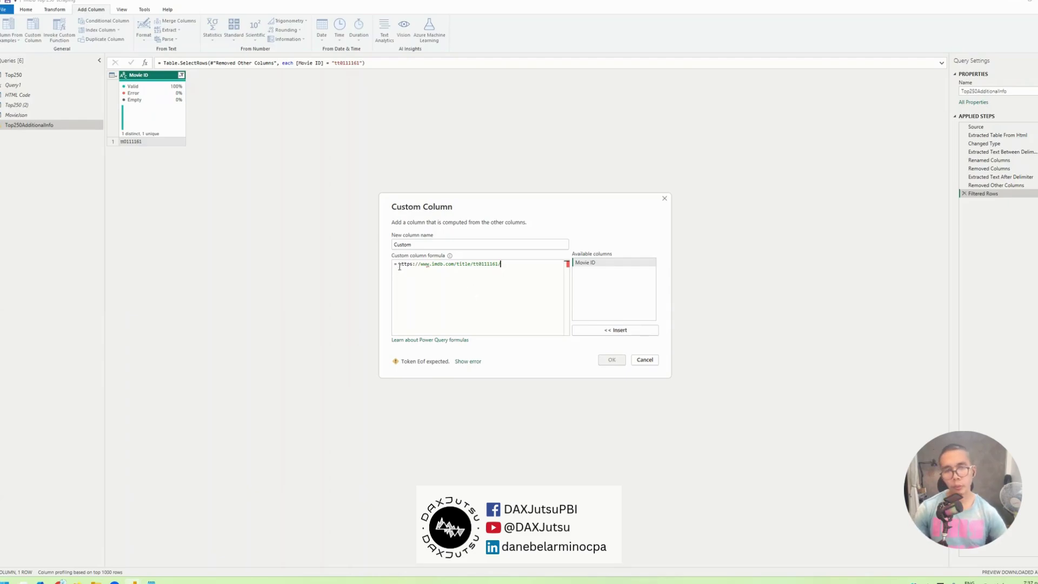
{"action": "type", "text": "Web.Contents("}
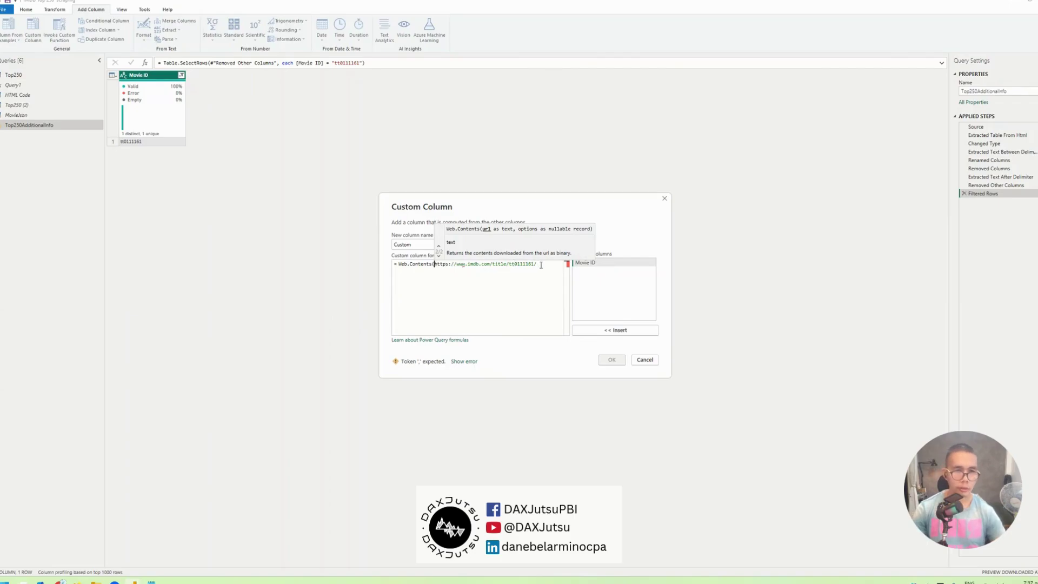
{"action": "left_click", "coordinate": [541, 264]}
{"action": "key", "text": "Right"}
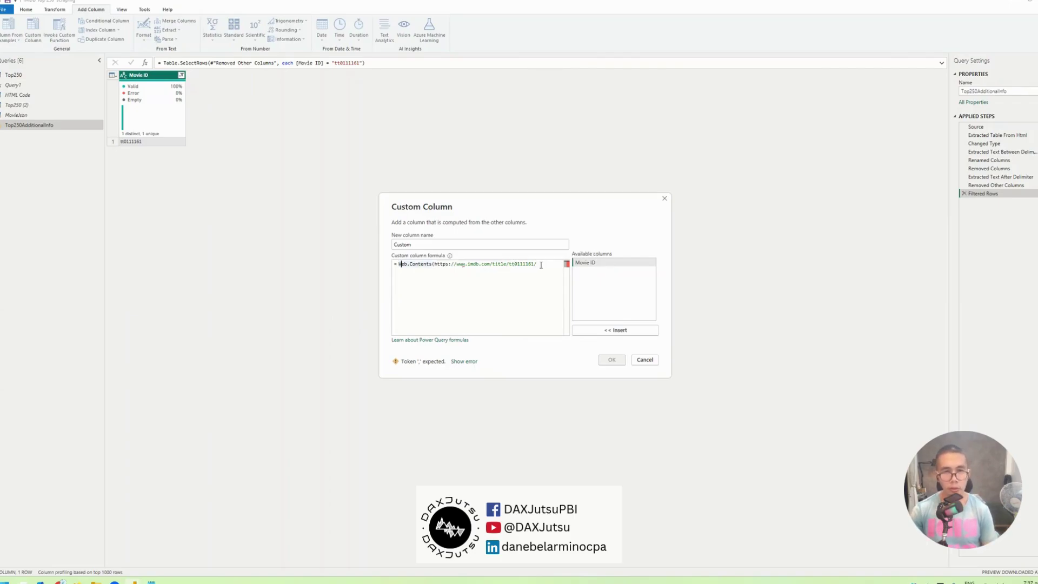
{"action": "key", "text": "Right"}
{"action": "type", "text": "\""}
{"action": "key", "text": "End"}
{"action": "type", "text": "\")"}
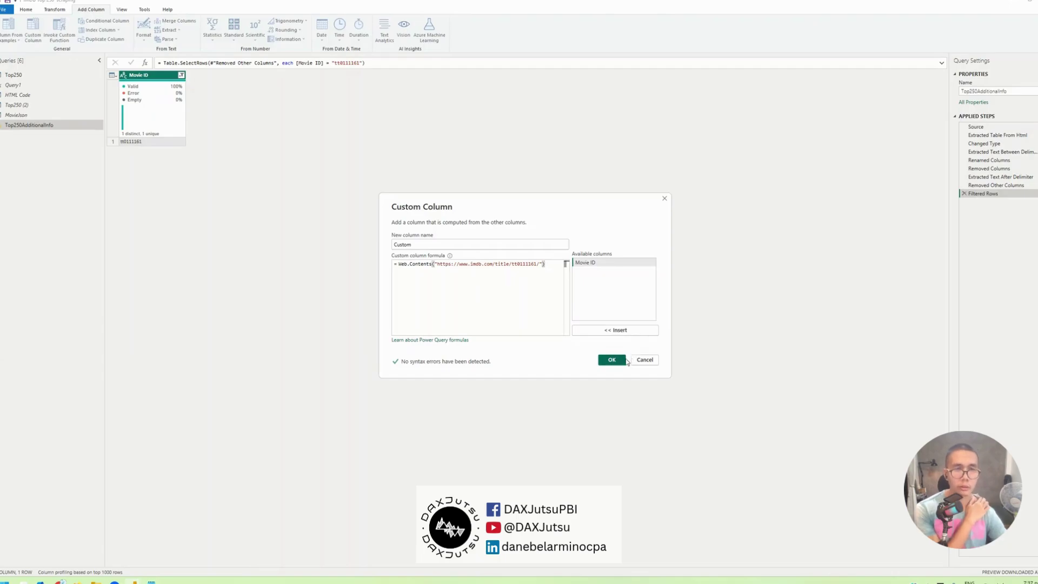
{"action": "left_click", "coordinate": [612, 360]}
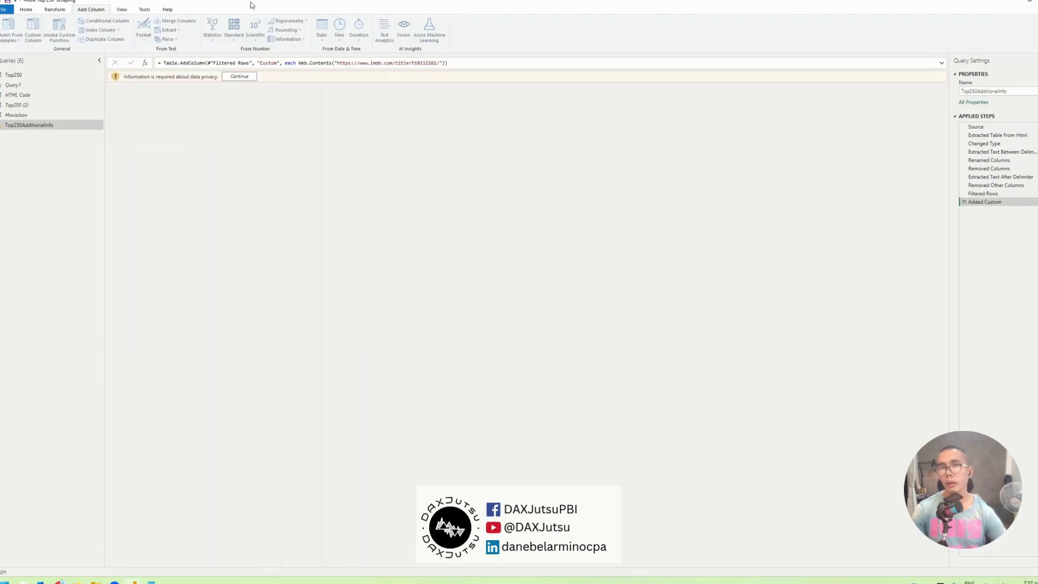
Step: Set the file to ignore Privacy Levels checks and save that setting
{"action": "left_click", "coordinate": [253, 76]}
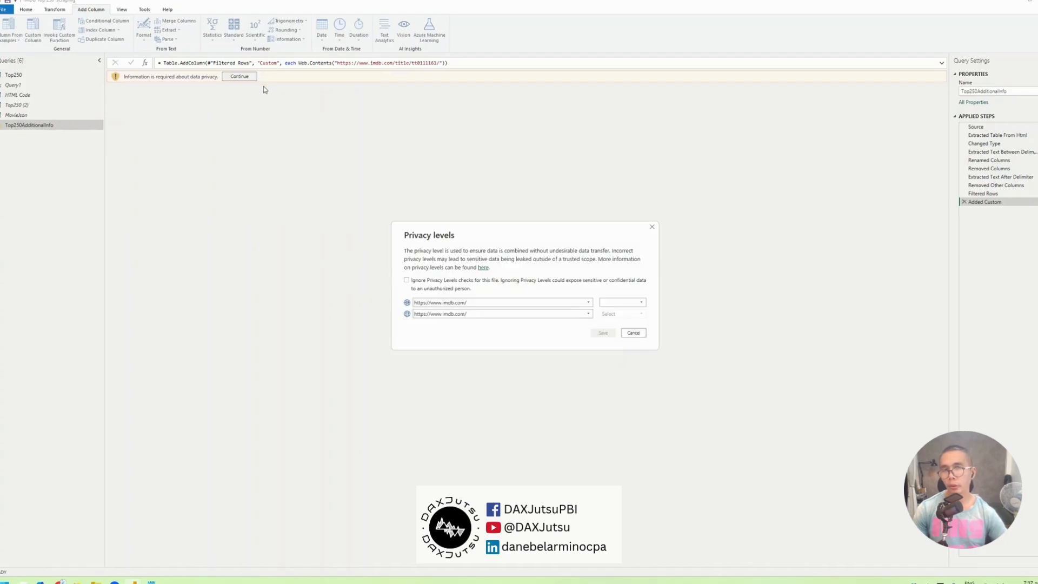
{"action": "left_click", "coordinate": [426, 282]}
{"action": "left_click", "coordinate": [603, 333]}
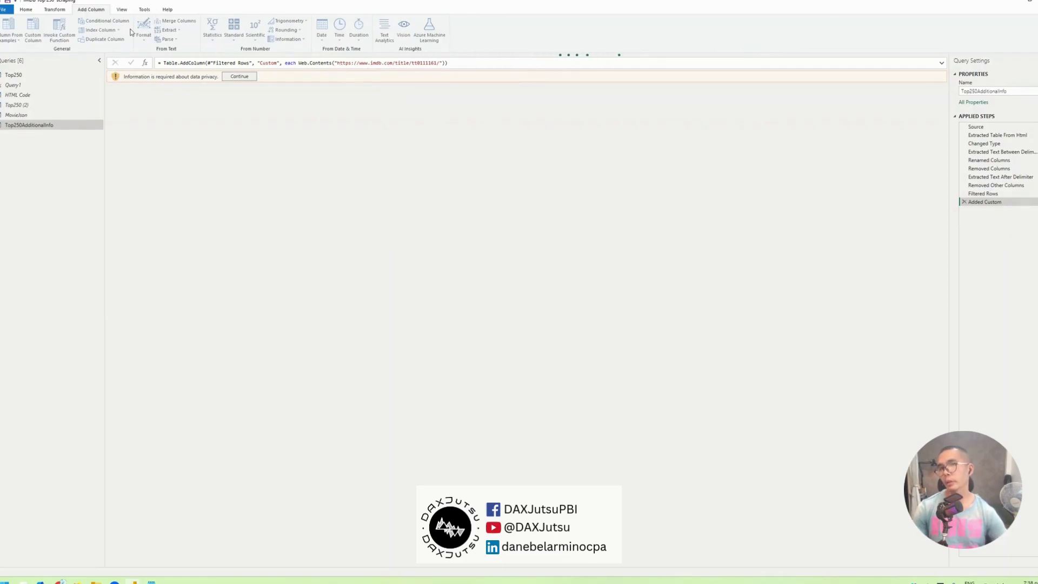
Step: Review the Web.Contents documentation in Query1 and copy the Bing usage example with the RelativePath and Query options
{"action": "left_click", "coordinate": [32, 87]}
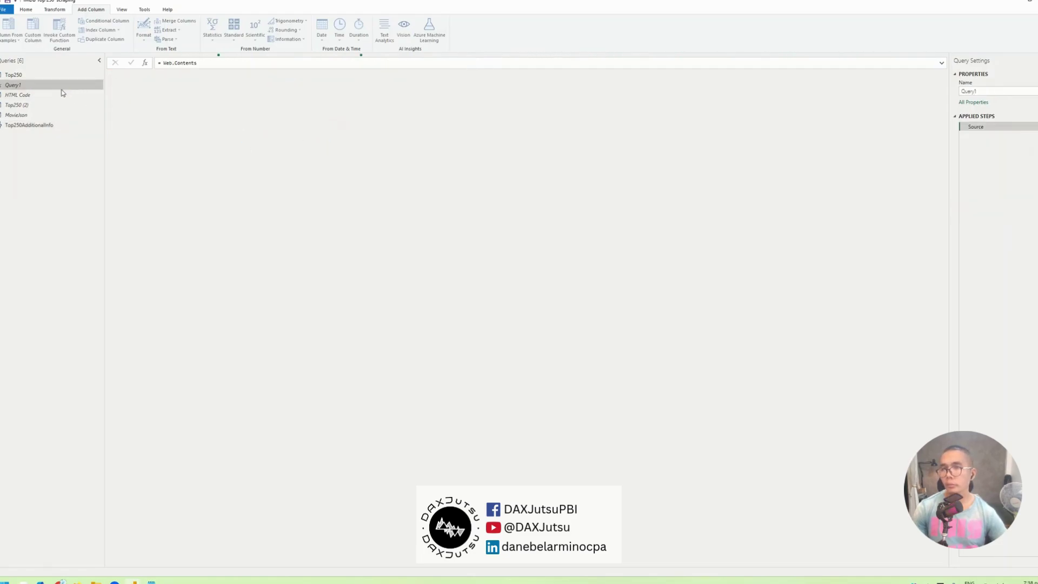
{"action": "scroll", "coordinate": [427, 164], "scroll_direction": "down", "scroll_amount": 5}
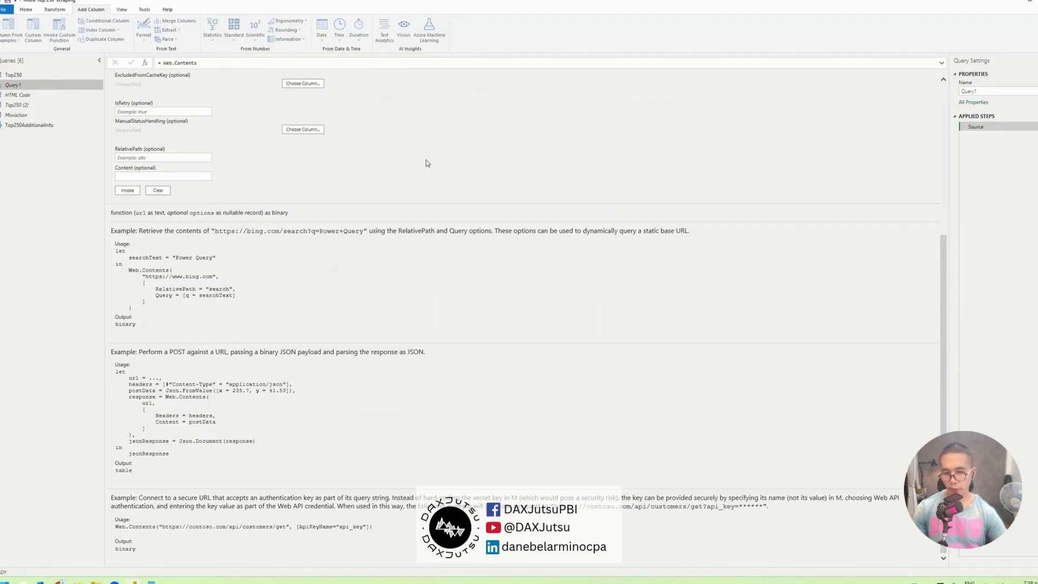
{"action": "scroll", "coordinate": [218, 93], "scroll_direction": "up", "scroll_amount": 5}
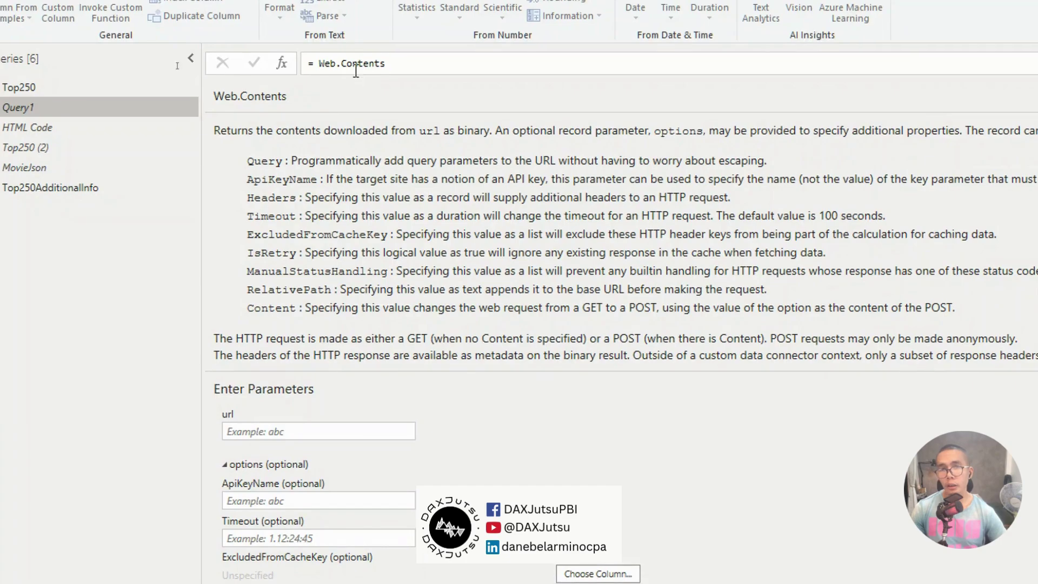
{"action": "left_click", "coordinate": [316, 63]}
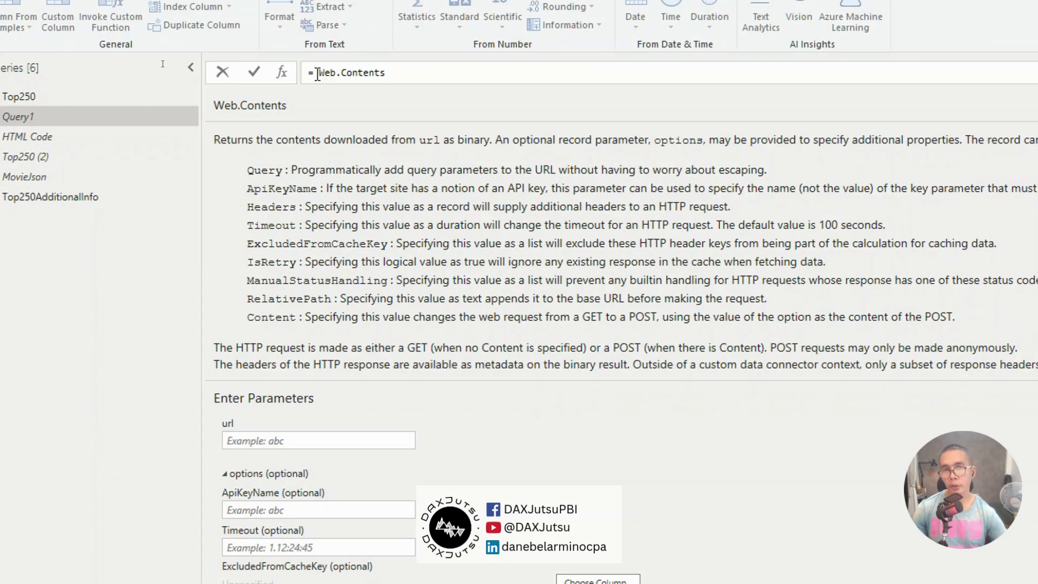
{"action": "left_click_drag", "start_coordinate": [318, 73], "coordinate": [470, 72]}
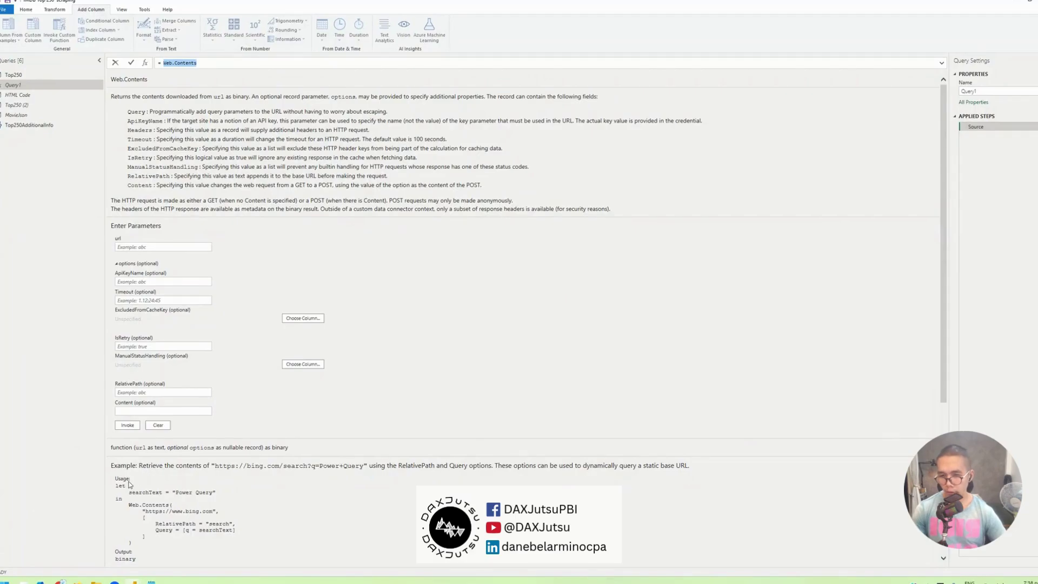
{"action": "left_click", "coordinate": [118, 488]}
{"action": "key", "text": "ctrl+a"}
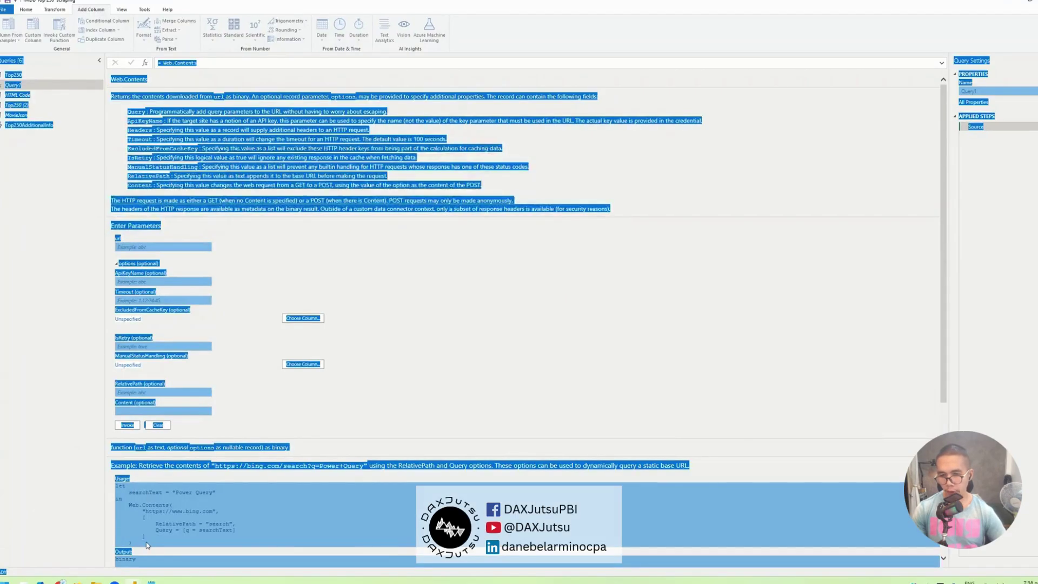
{"action": "left_click", "coordinate": [118, 488]}
{"action": "left_click_drag", "start_coordinate": [137, 546], "coordinate": [117, 486]}
{"action": "key", "text": "ctrl+c"}
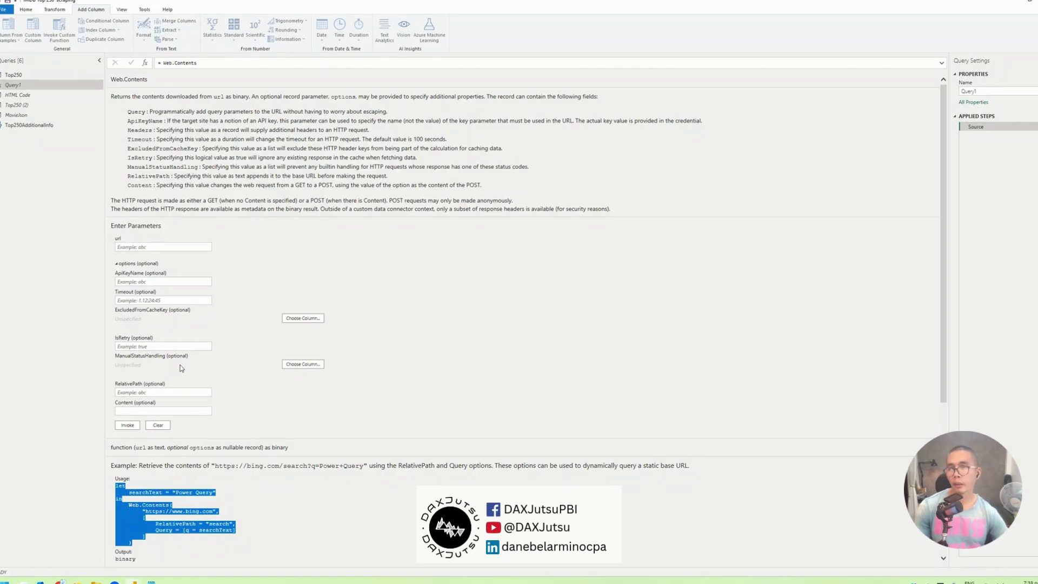
Step: Reopen the Added Custom formula in Top250AdditionalInfo and paste the Web.Contents example below the existing expression
{"action": "left_click", "coordinate": [49, 125]}
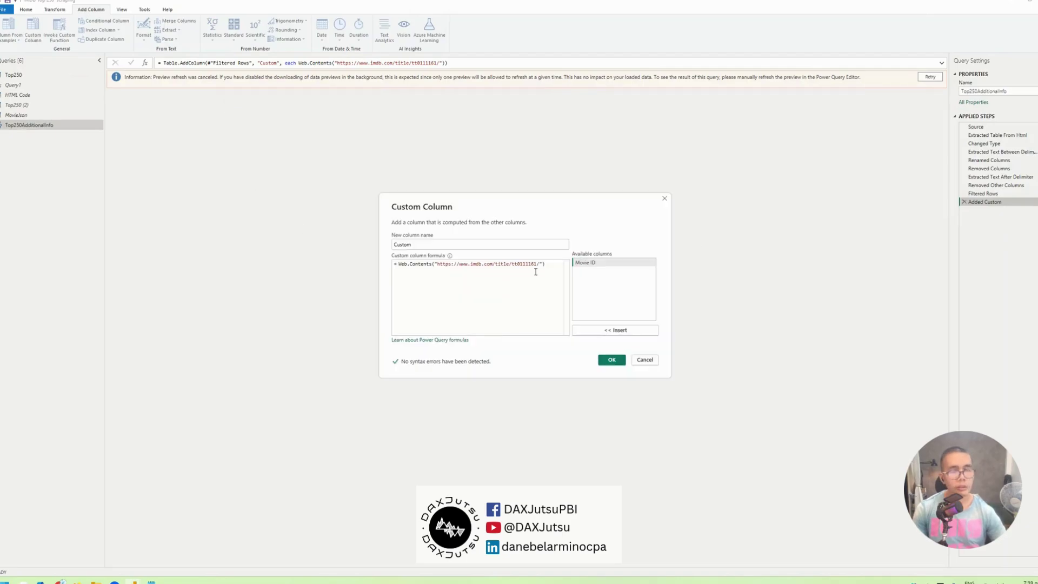
{"action": "key", "text": "ctrl+a"}
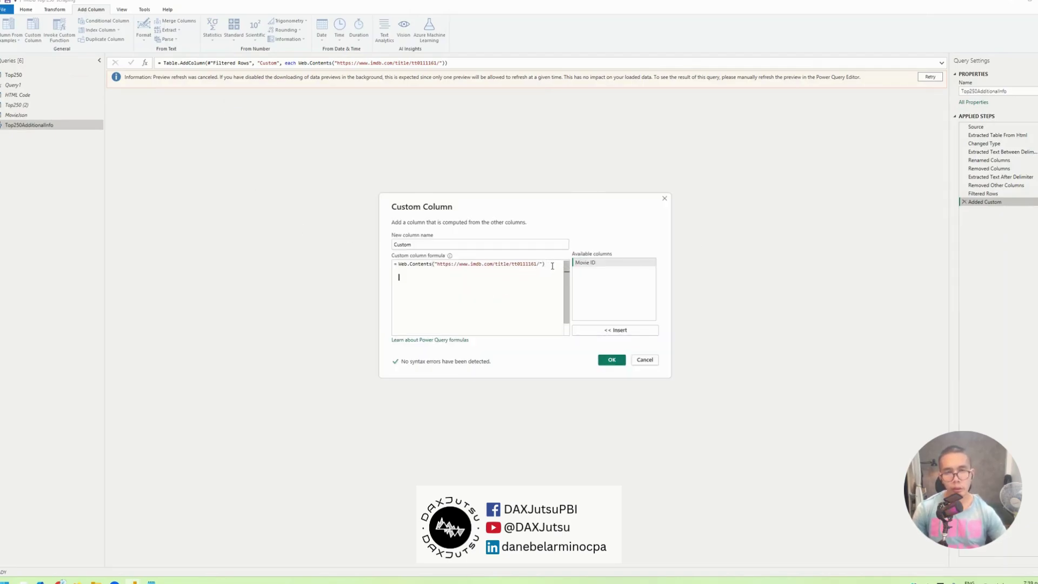
{"action": "key", "text": "ctrl+v"}
{"action": "scroll", "coordinate": [540, 281], "scroll_direction": "up", "scroll_amount": 1}
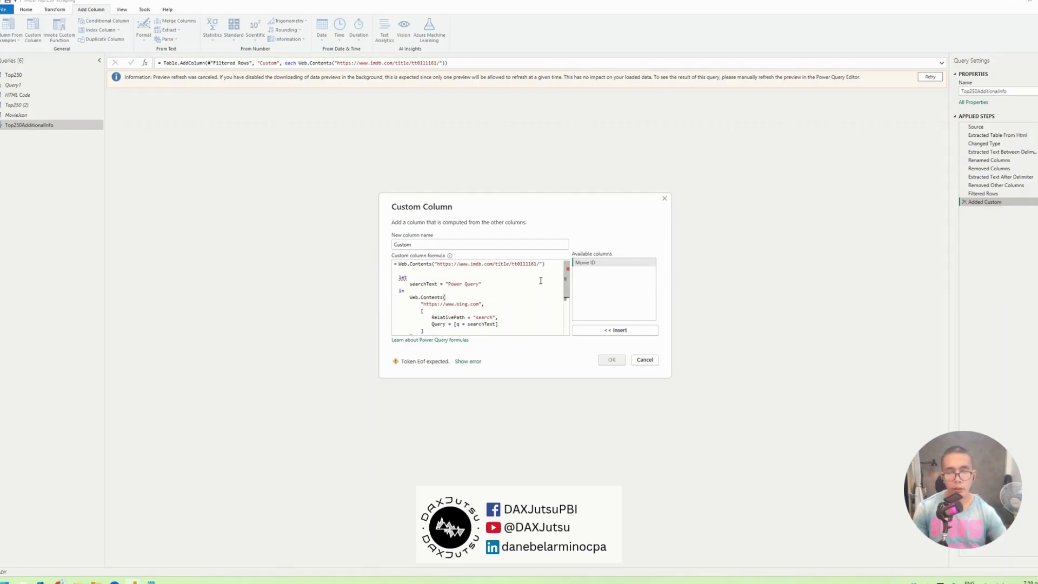
Step: Rename the searchText variable in the let expression to RelPath and assign it the [Movie ID] column
{"action": "double_click", "coordinate": [430, 283]}
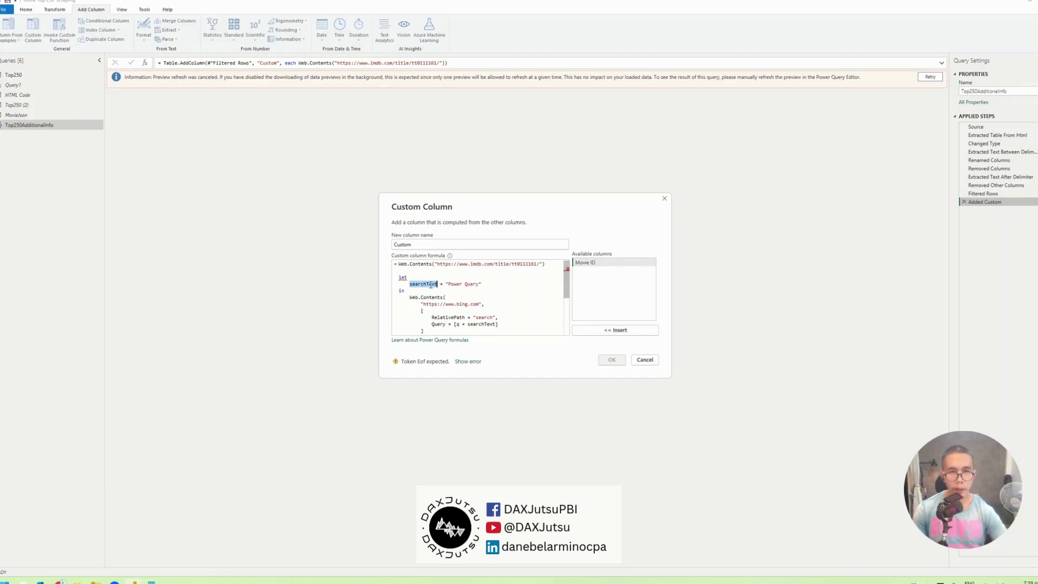
{"action": "type", "text": "Rel"}
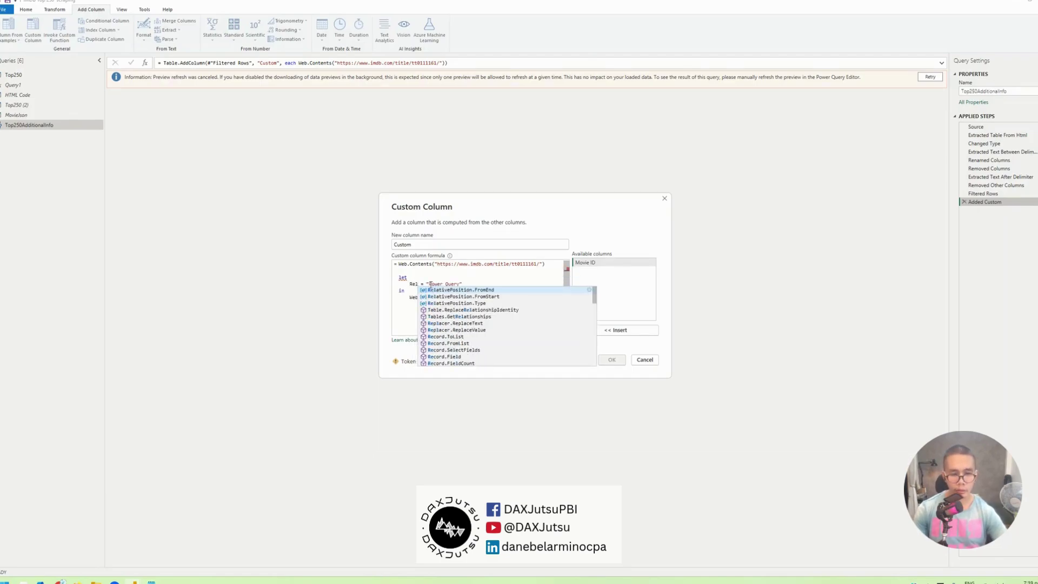
{"action": "type", "text": "Path"}
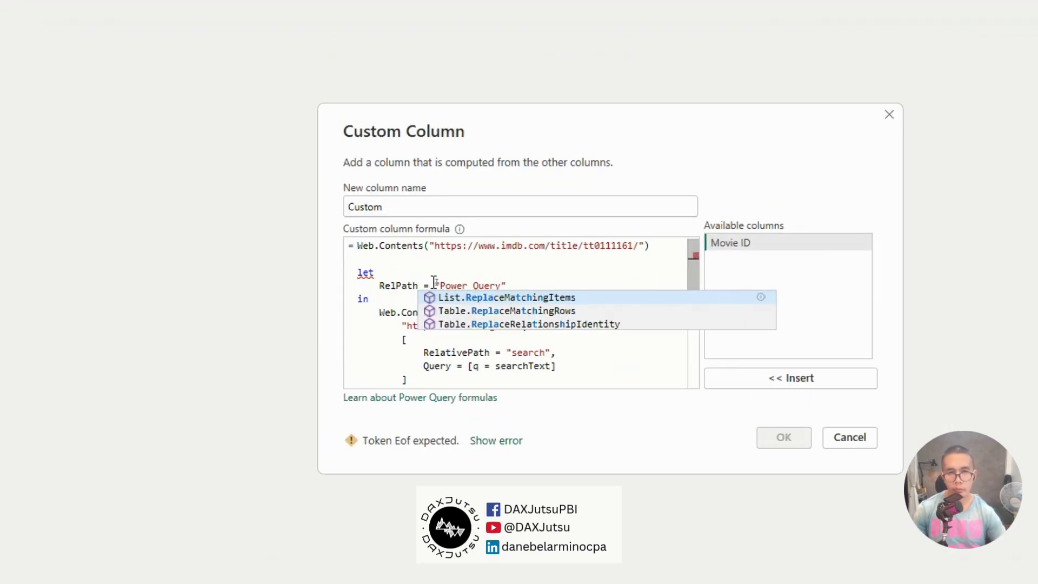
{"action": "left_click_drag", "start_coordinate": [436, 281], "coordinate": [577, 280]}
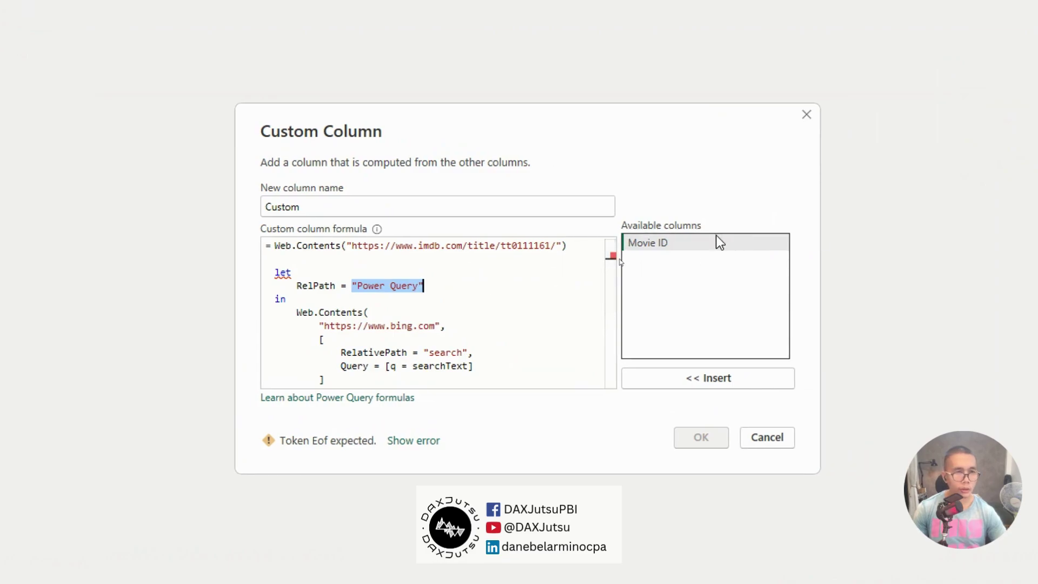
{"action": "double_click", "coordinate": [713, 238]}
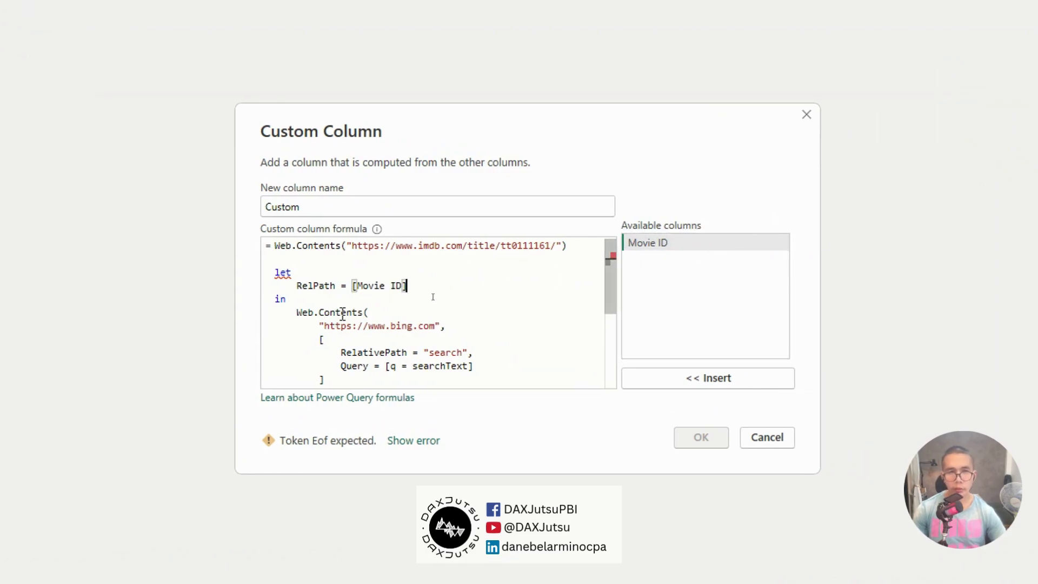
Step: Replace the "search" value of RelativePath with /title/ copied from the IMDb URL in the original expression
{"action": "scroll", "coordinate": [475, 301], "scroll_direction": "down", "scroll_amount": 1}
{"action": "scroll", "coordinate": [475, 302], "scroll_direction": "up", "scroll_amount": 1}
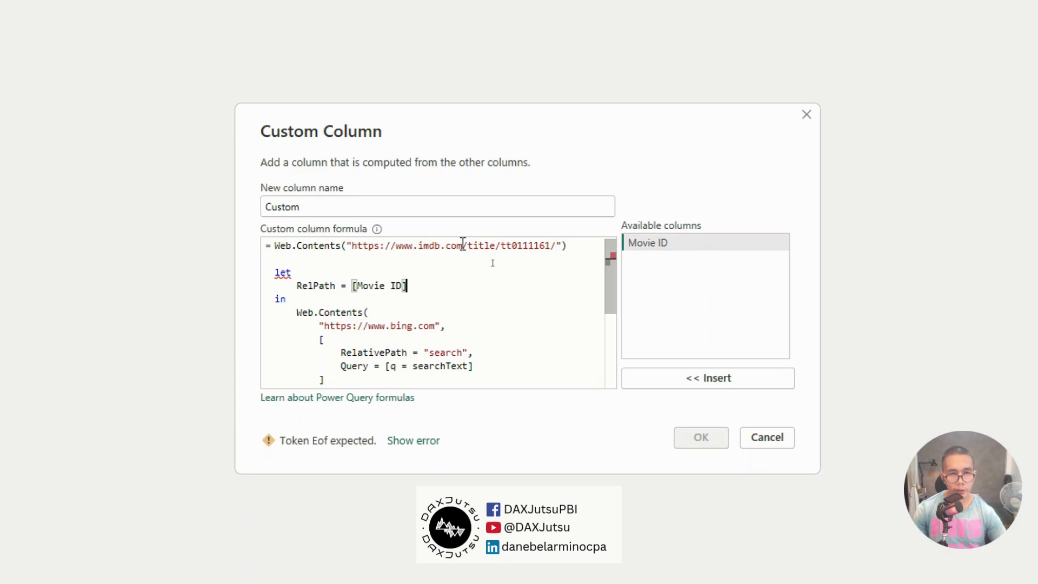
{"action": "left_click_drag", "start_coordinate": [463, 245], "coordinate": [479, 245]}
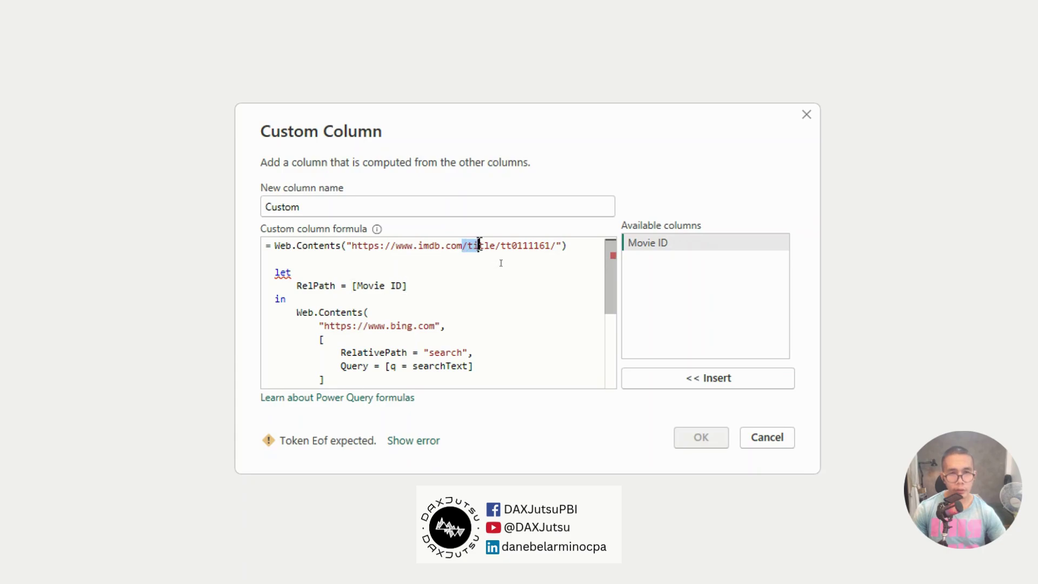
{"action": "left_click", "coordinate": [479, 244]}
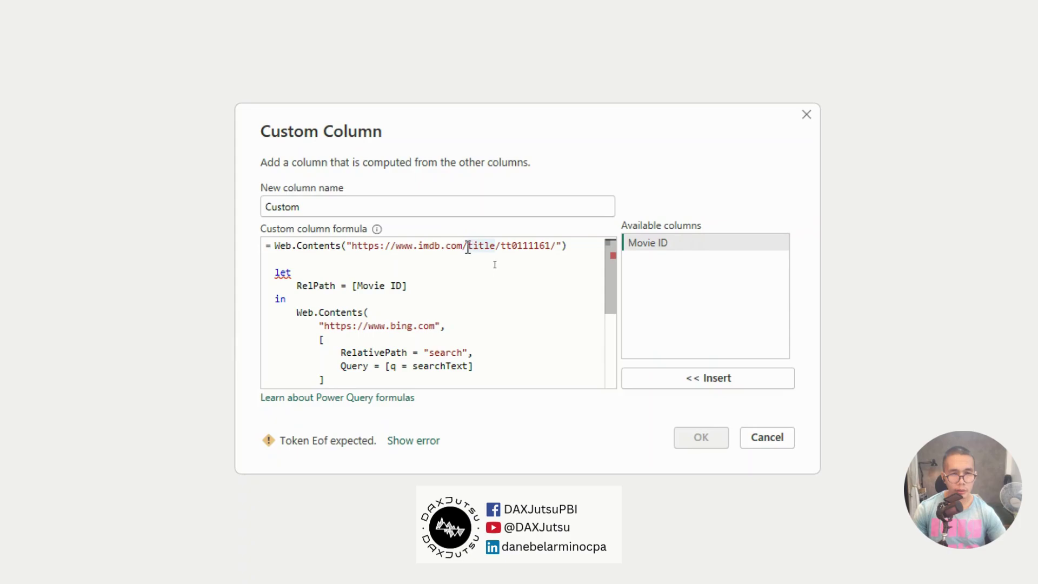
{"action": "left_click_drag", "start_coordinate": [463, 245], "coordinate": [501, 245]}
{"action": "key", "text": "ctrl+c"}
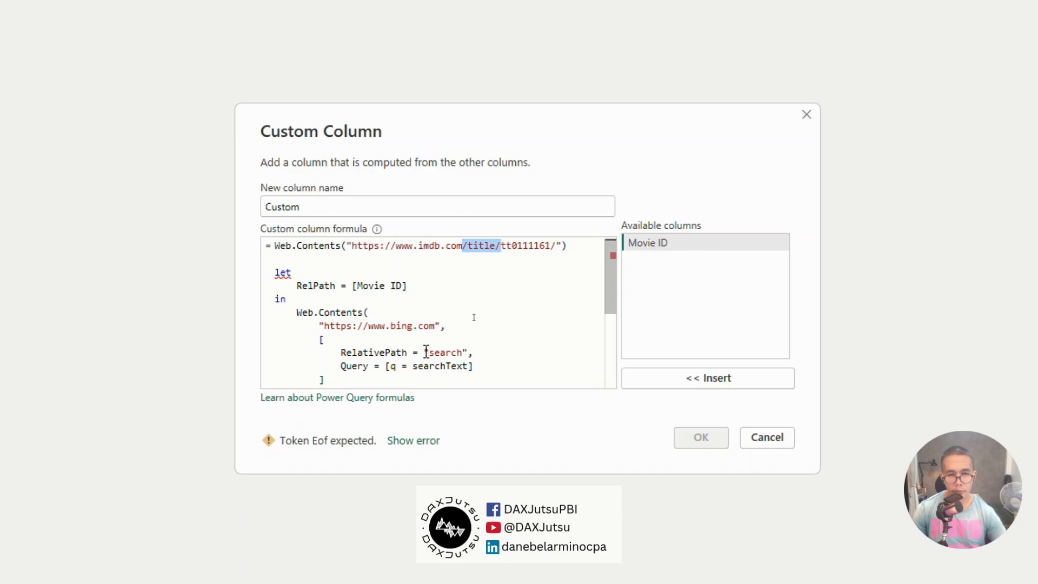
{"action": "left_click_drag", "start_coordinate": [423, 352], "coordinate": [466, 349]}
{"action": "key", "text": "ctrl+v"}
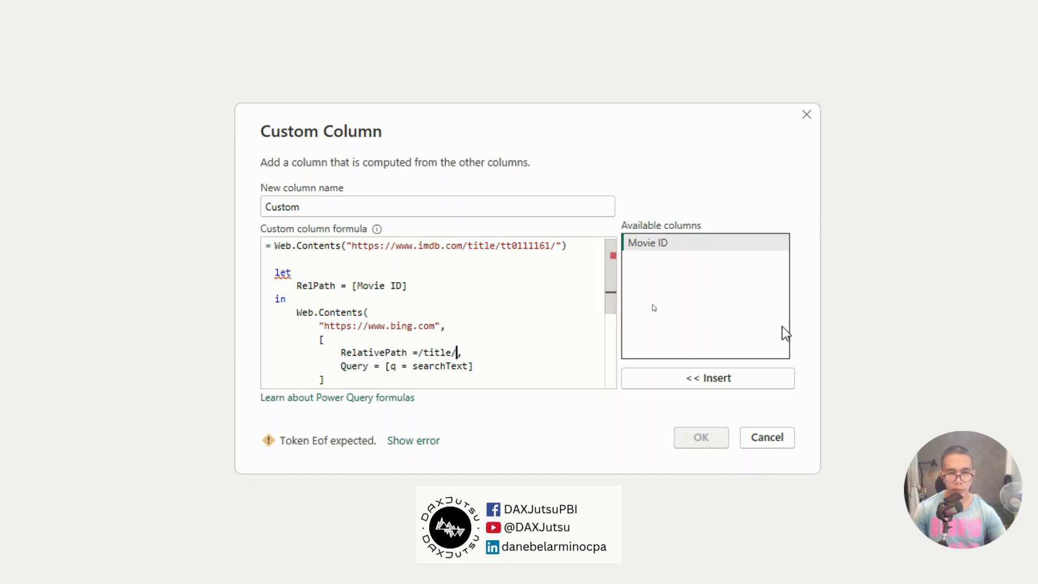
Step: Enclose /title/ in quotation marks and append & RelPath to complete the RelativePath value
{"action": "key", "text": "Left"}
{"action": "key", "text": "Left"}
{"action": "key", "text": "Left"}
{"action": "key", "text": "Left"}
{"action": "key", "text": "Left"}
{"action": "key", "text": "Left"}
{"action": "key", "text": "Left"}
{"action": "key", "text": "Left"}
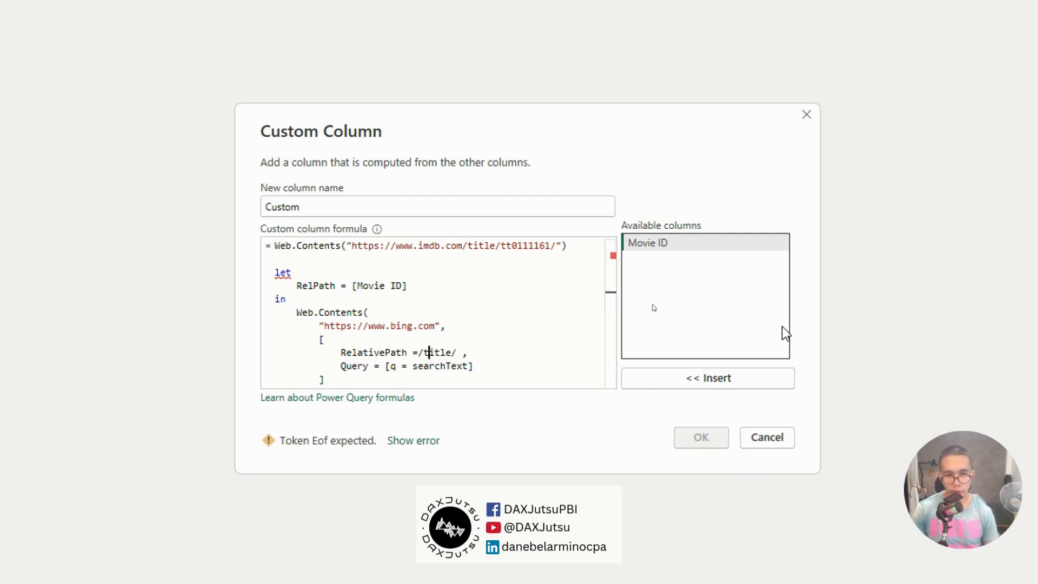
{"action": "type", "text": "\""}
{"action": "key", "text": "Right"}
{"action": "key", "text": "Right"}
{"action": "key", "text": "Right"}
{"action": "key", "text": "Right"}
{"action": "key", "text": "Right"}
{"action": "key", "text": "Right"}
{"action": "key", "text": "Right"}
{"action": "type", "text": "\" &"}
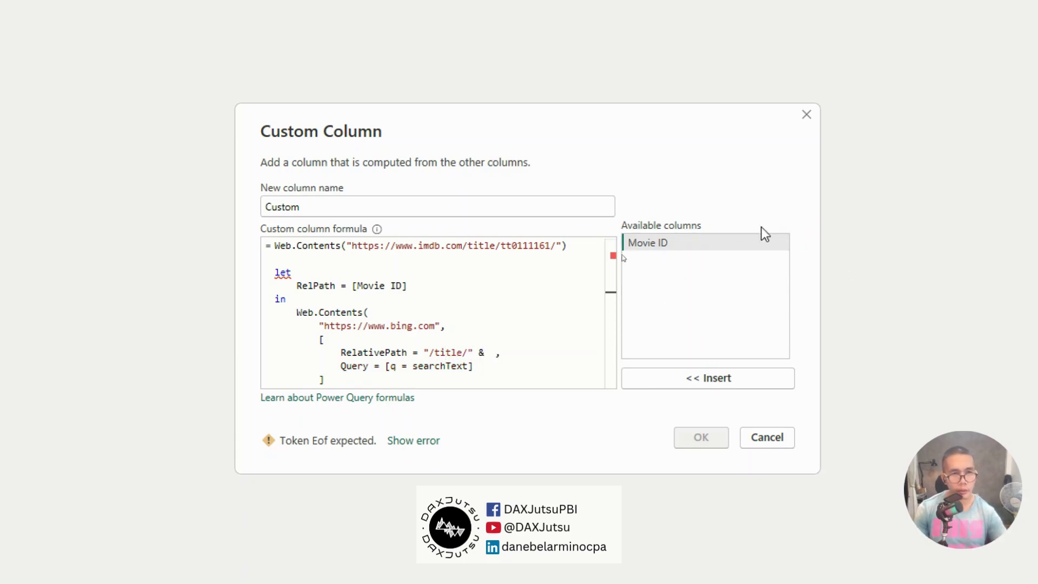
{"action": "type", "text": " RelPath"}
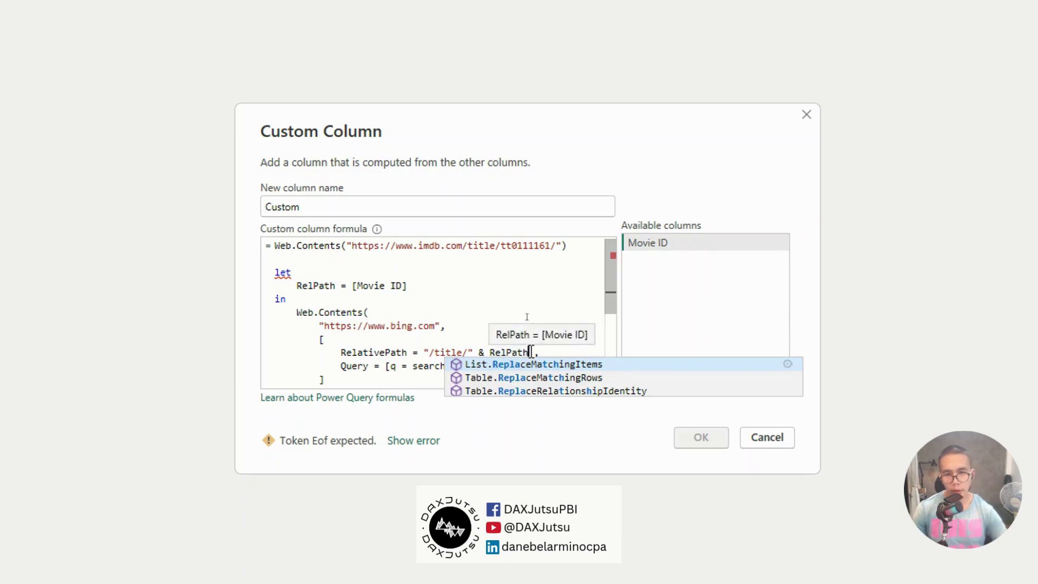
Step: Remove the Query option and its preceding comma from the Web.Contents options record
{"action": "key", "text": "shift+Down"}
{"action": "key", "text": "BackSpace"}
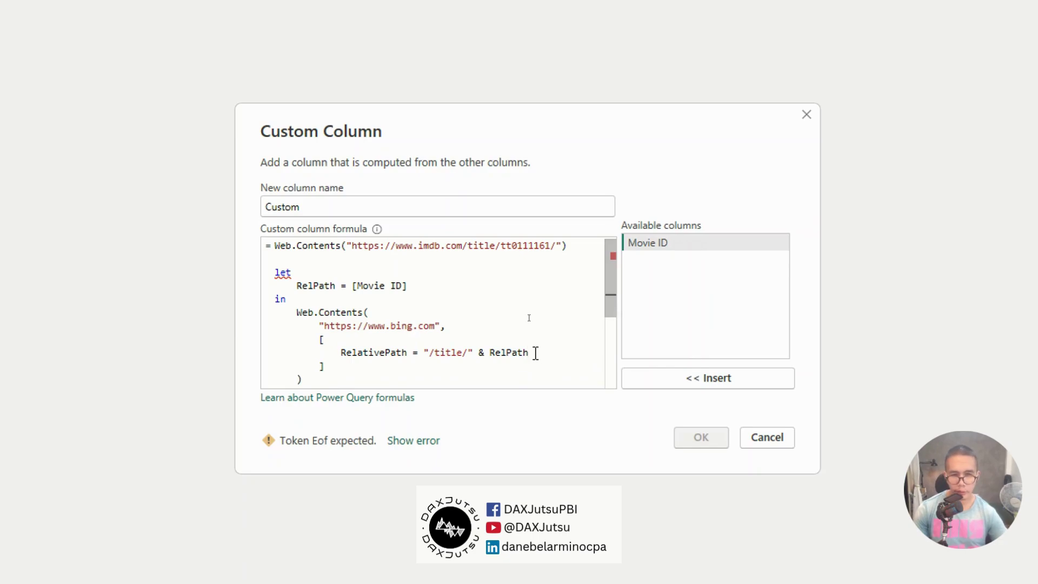
{"action": "scroll", "coordinate": [526, 344], "scroll_direction": "down", "scroll_amount": 1}
{"action": "scroll", "coordinate": [382, 278], "scroll_direction": "up", "scroll_amount": 1}
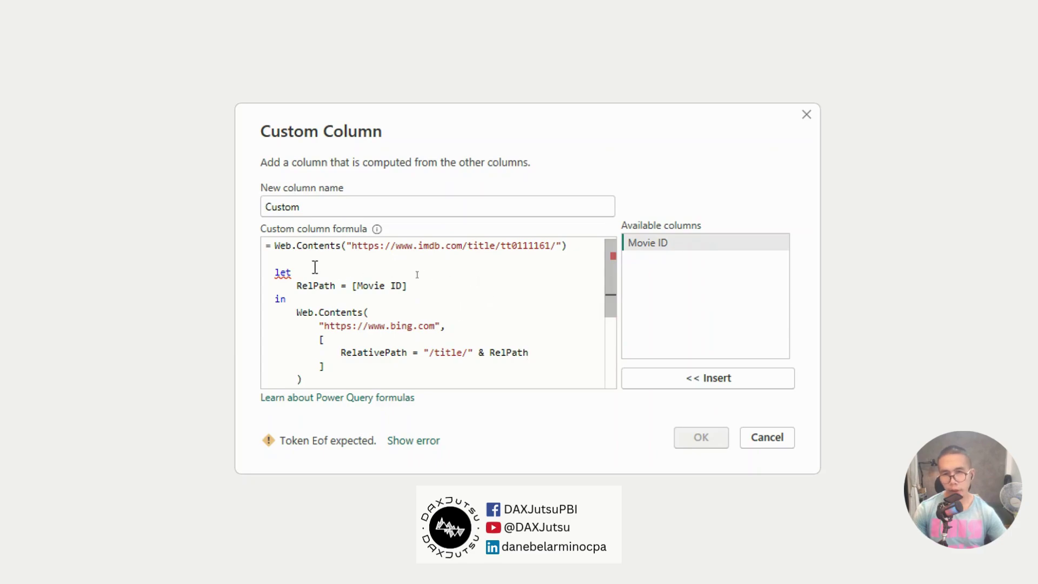
Step: Delete the original hard-coded IMDb Web.Contents expression above the let block and apply the custom column formula
{"action": "left_click_drag", "start_coordinate": [574, 244], "coordinate": [262, 242]}
{"action": "key", "text": "Delete"}
{"action": "key", "text": "Delete"}
{"action": "key", "text": "Delete"}
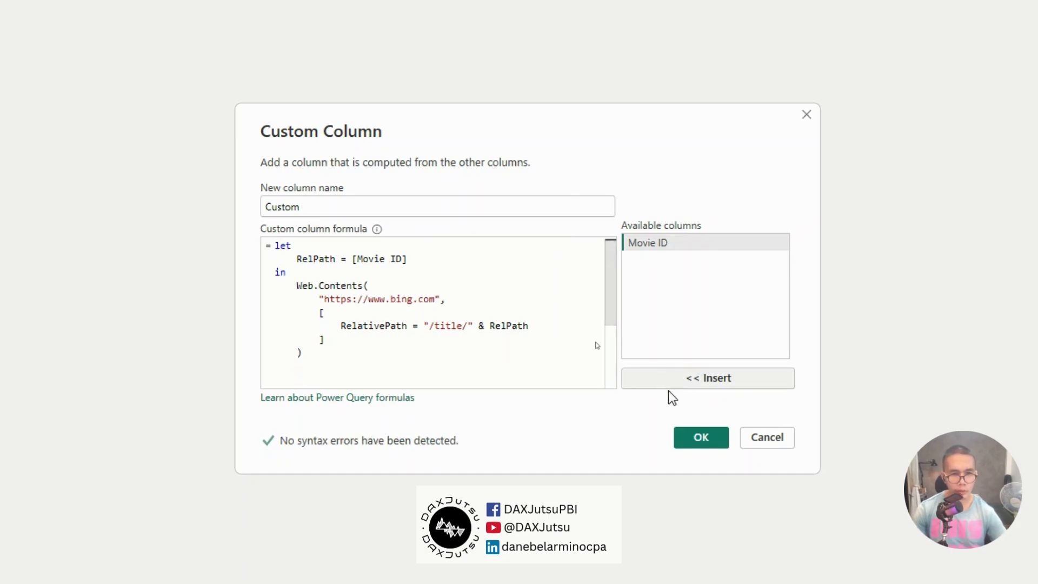
{"action": "left_click", "coordinate": [701, 439]}
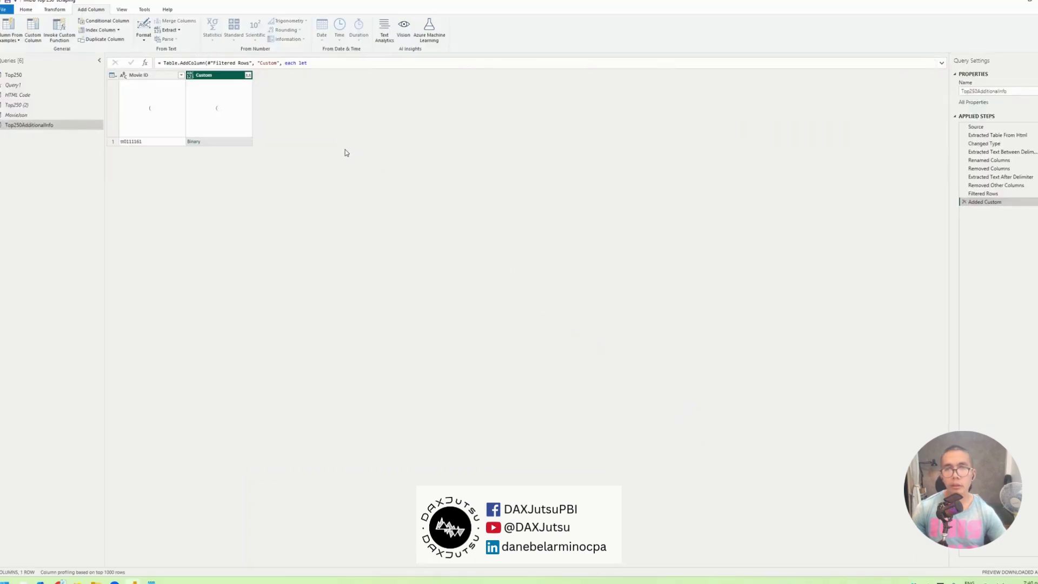
Step: Rename the added column from Custom to HTML within the Table.AddColumn formula
{"action": "left_click", "coordinate": [244, 143]}
{"action": "left_click", "coordinate": [272, 64]}
{"action": "double_click", "coordinate": [272, 64]}
{"action": "type", "text": "HTML"}
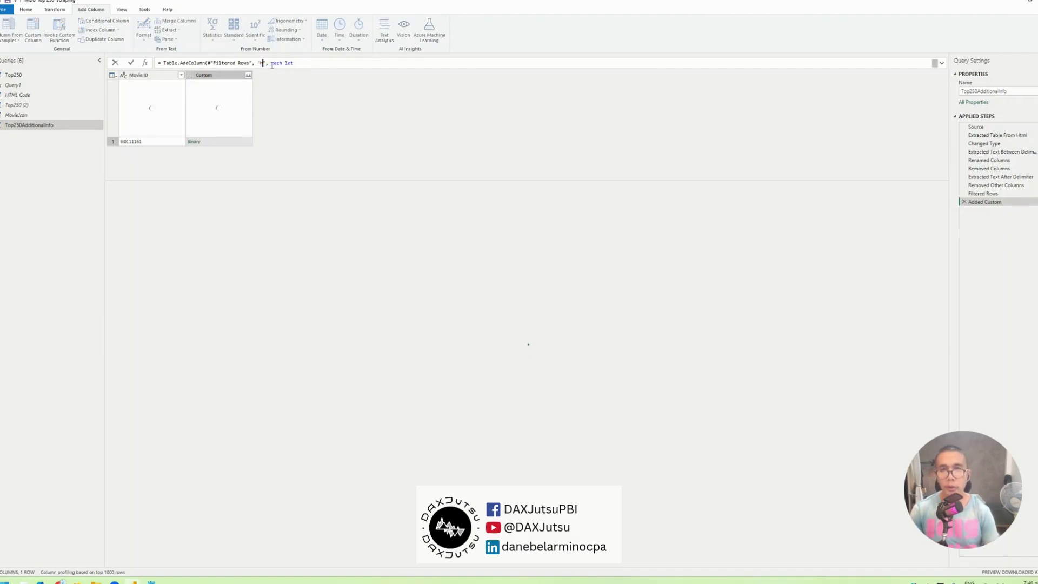
{"action": "key", "text": "Return"}
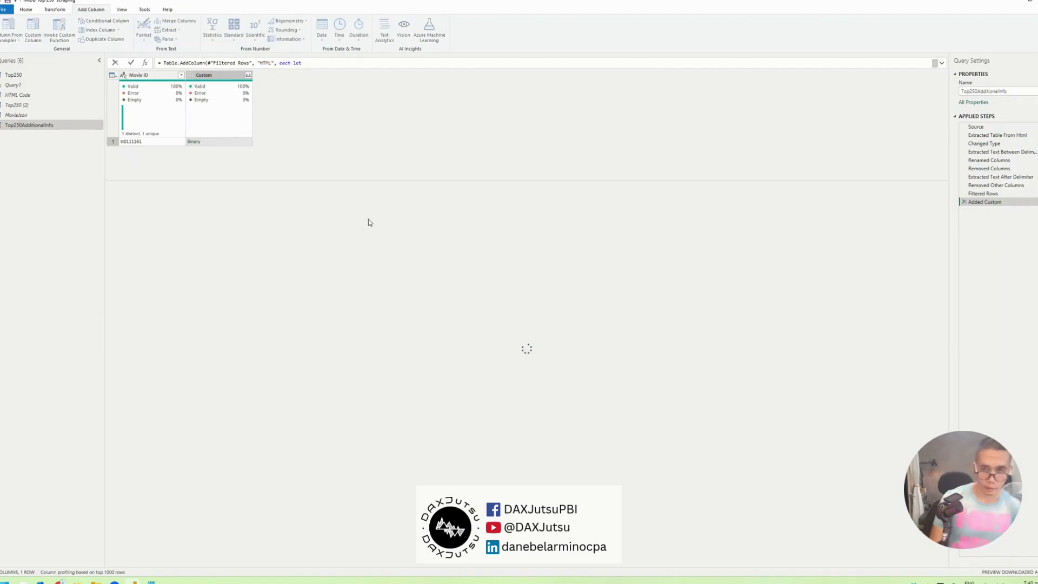
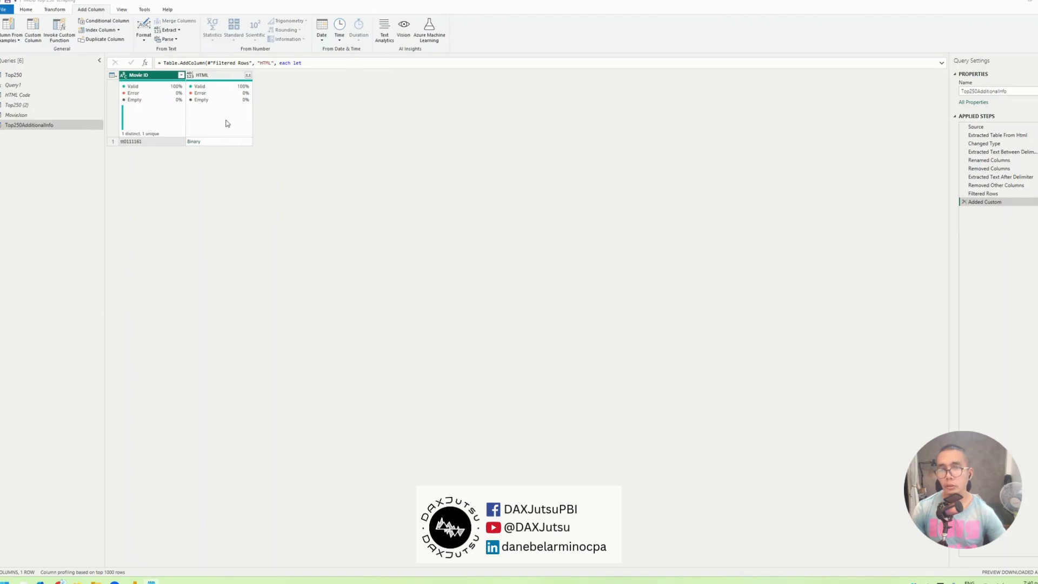
Step: Reopen the Added Custom formula and add a comma after the RelPath = [Movie ID] definition
{"action": "left_click", "coordinate": [1031, 201]}
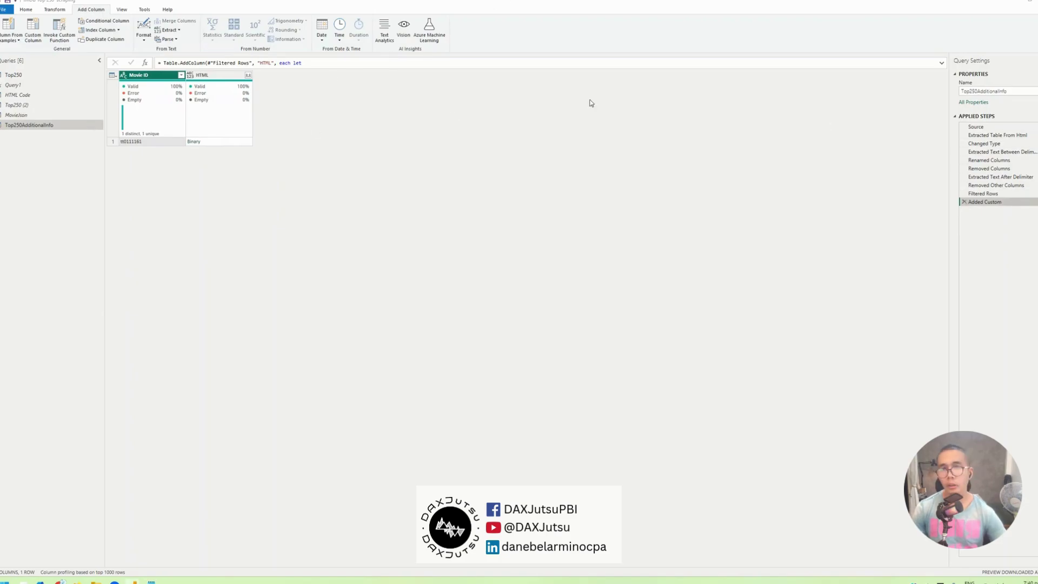
{"action": "double_click", "coordinate": [399, 278]}
{"action": "left_click", "coordinate": [485, 271]}
{"action": "type", "text": ","}
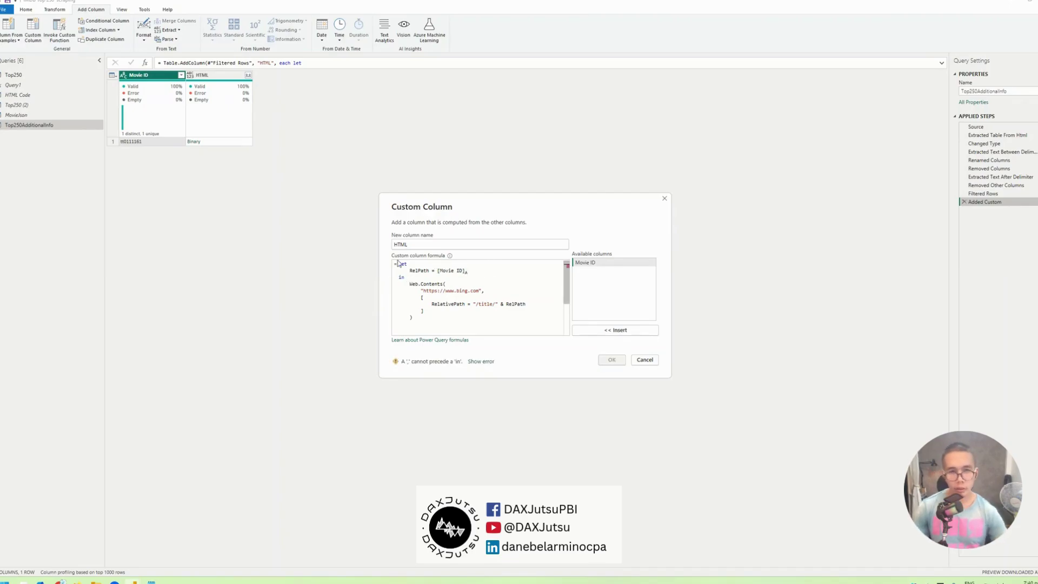
{"action": "left_click", "coordinate": [409, 270]}
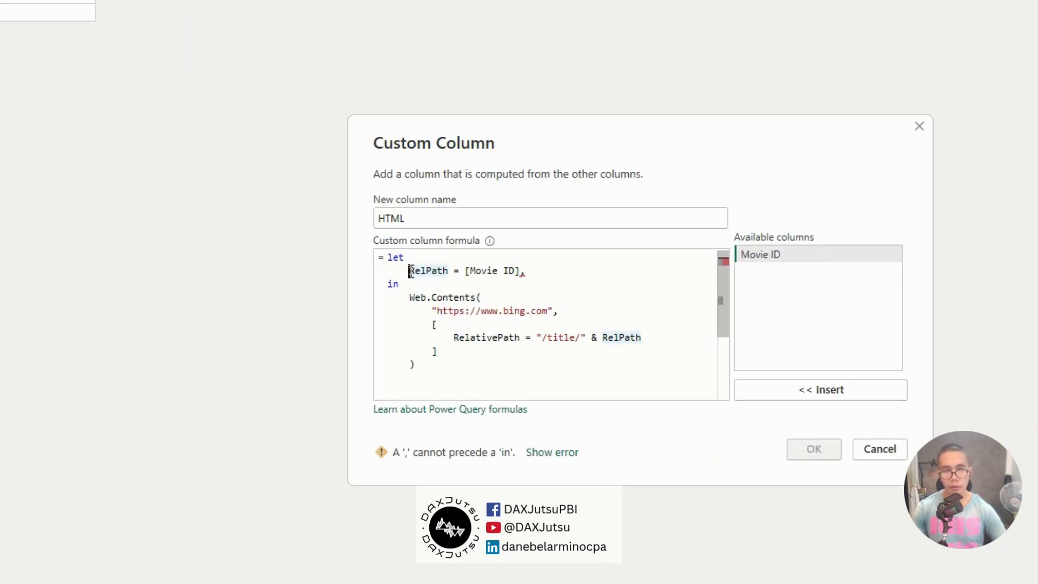
Step: Replace the in keyword with an indented BinaryFile = so the Web.Contents result is assigned to that variable
{"action": "double_click", "coordinate": [393, 284]}
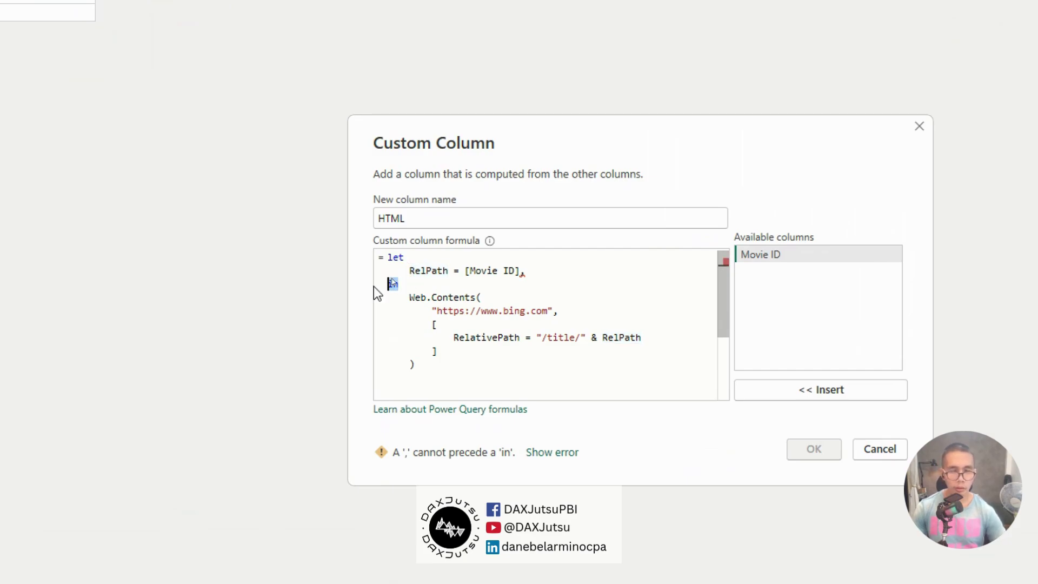
{"action": "key", "text": "Tab"}
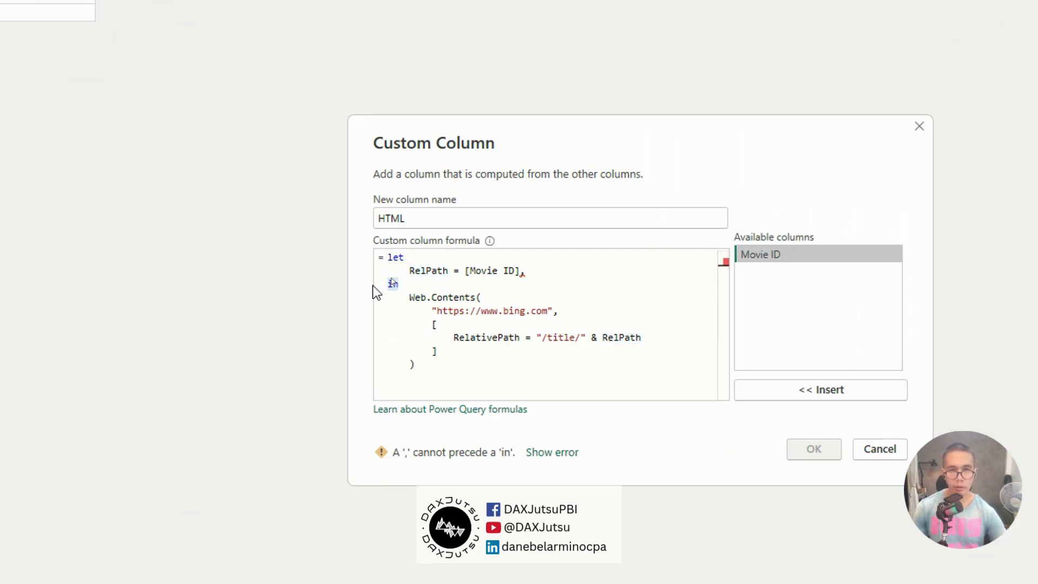
{"action": "key", "text": "shift+Tab"}
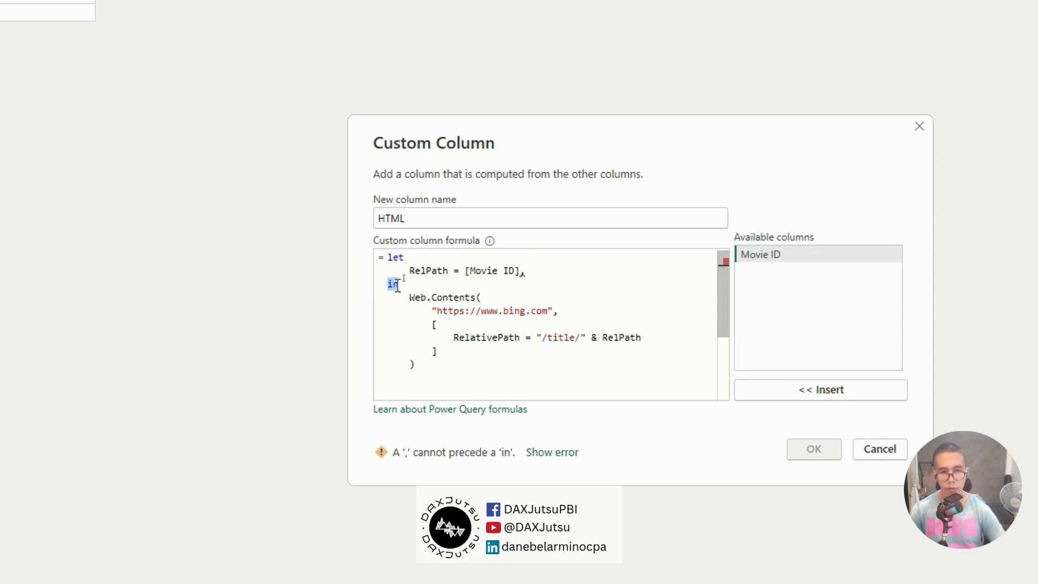
{"action": "key", "text": "Tab"}
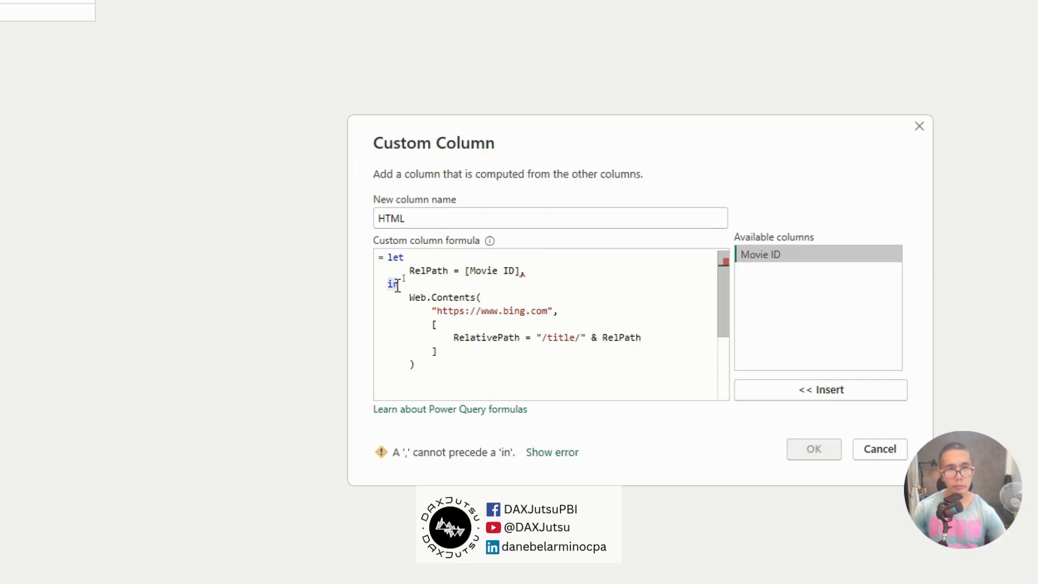
{"action": "key", "text": "shift+Tab"}
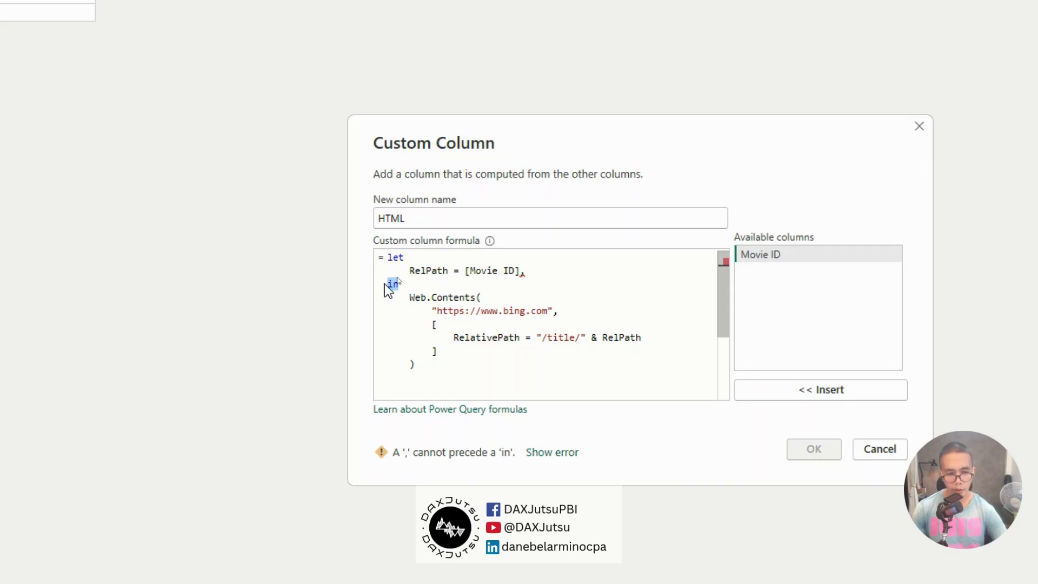
{"action": "type", "text": "BinaryFile"}
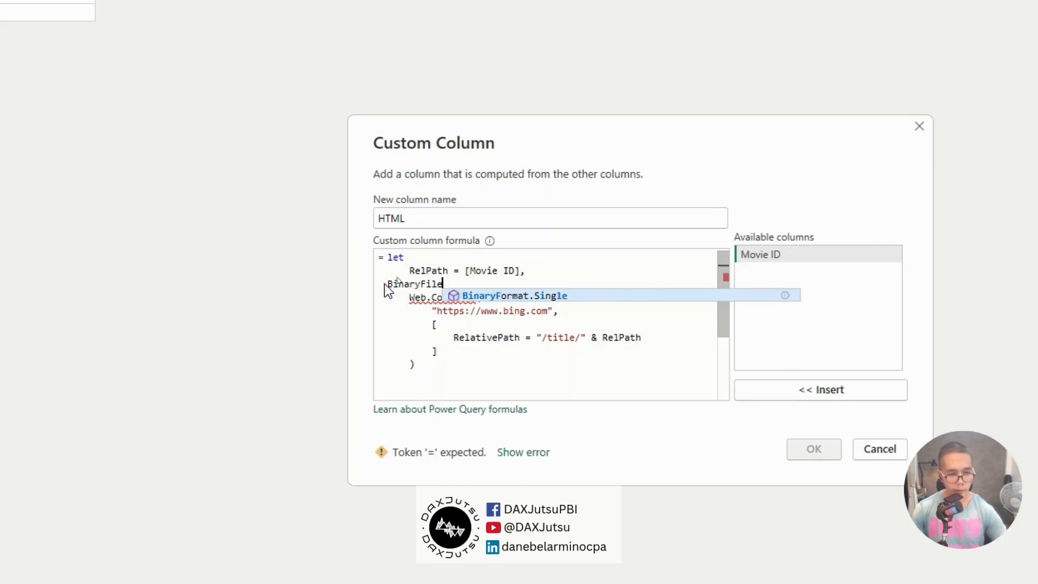
{"action": "key", "text": "Escape"}
{"action": "key", "text": "Home"}
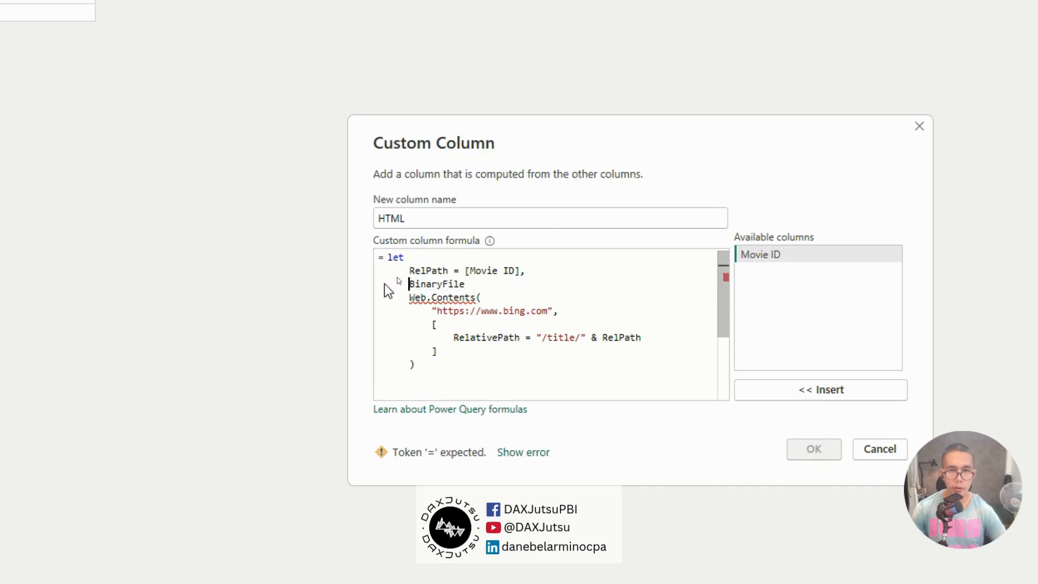
{"action": "key", "text": "End"}
{"action": "type", "text": "="}
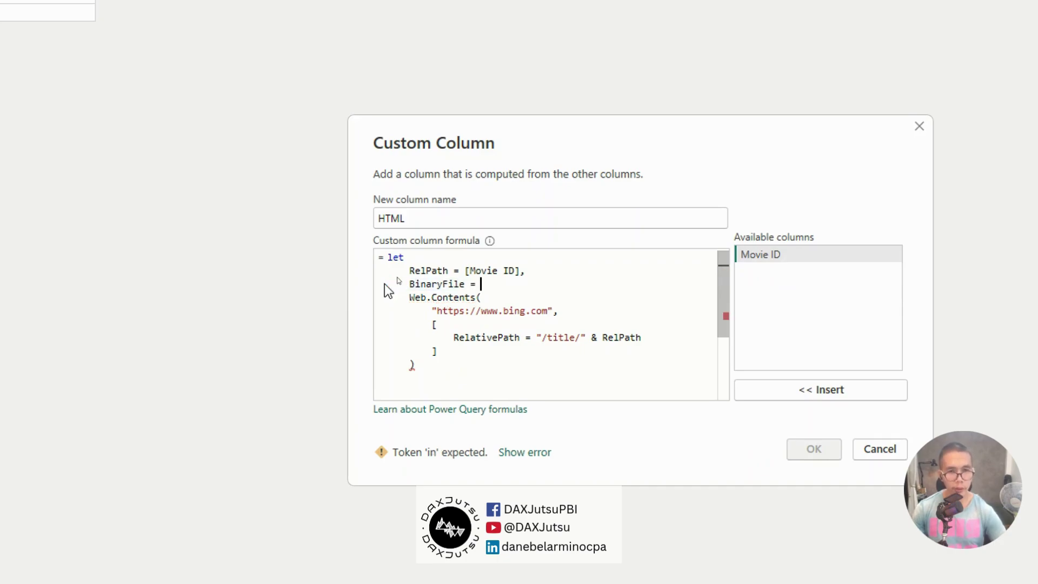
Step: Add an in keyword aligned with let below the Web.Contents closing parenthesis, followed by a new line
{"action": "left_click", "coordinate": [481, 366]}
{"action": "key", "text": "Return"}
{"action": "key", "text": "shift+Tab"}
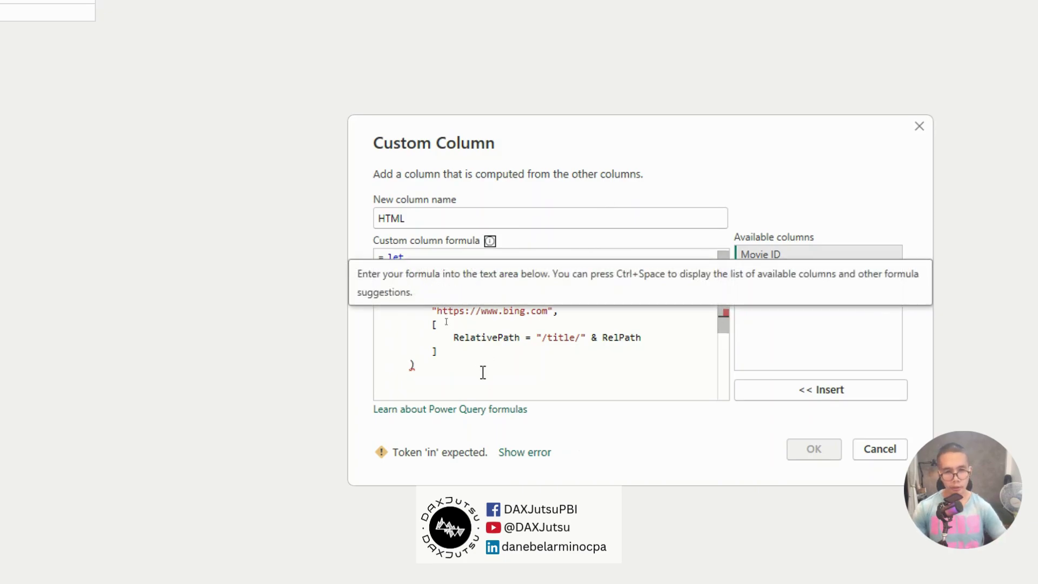
{"action": "key", "text": "Tab"}
{"action": "key", "text": "Return"}
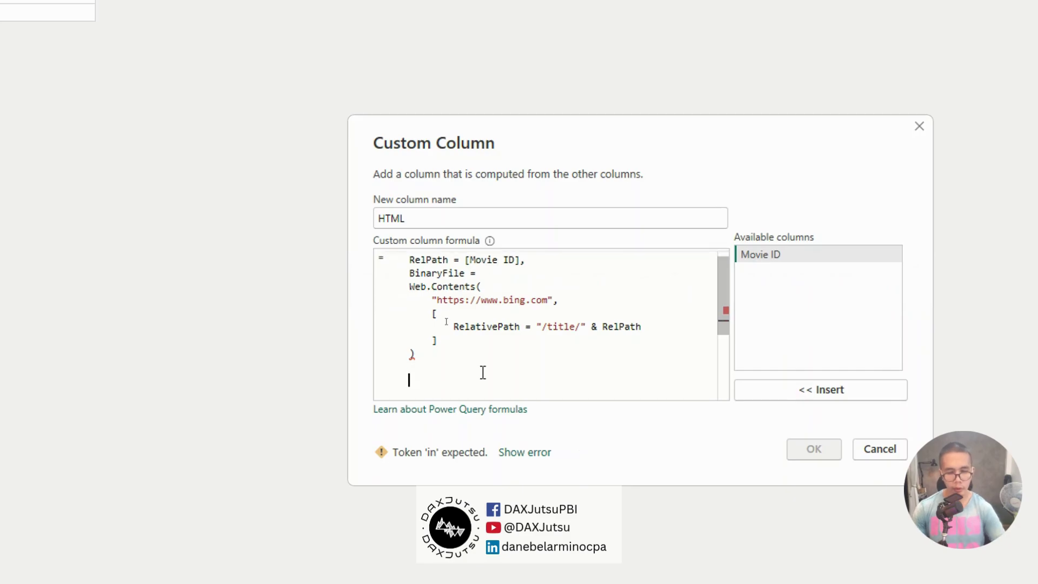
{"action": "type", "text": "in"}
{"action": "key", "text": "Escape"}
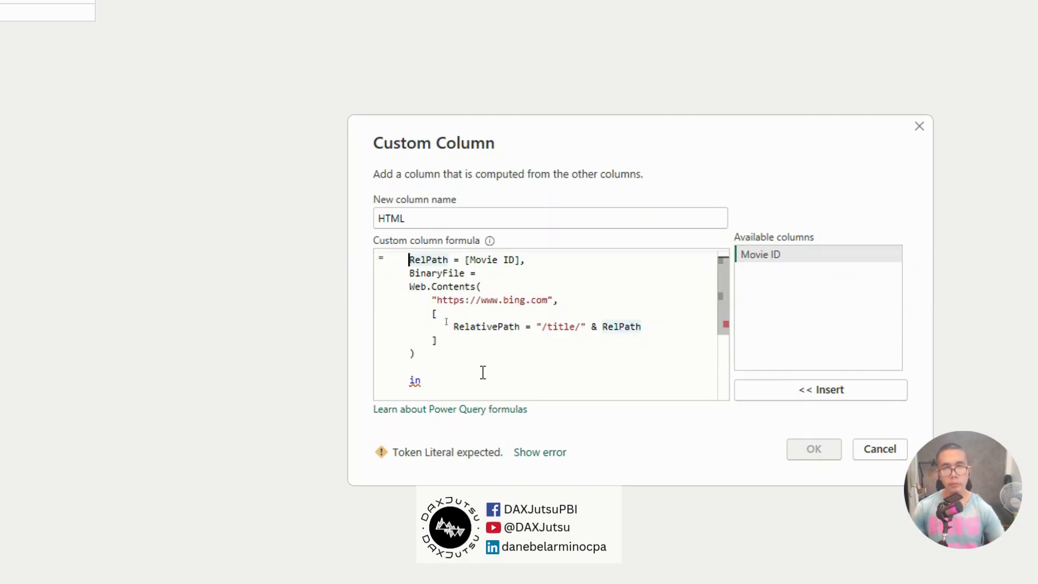
{"action": "key", "text": "ctrl+z"}
{"action": "key", "text": "ctrl+z"}
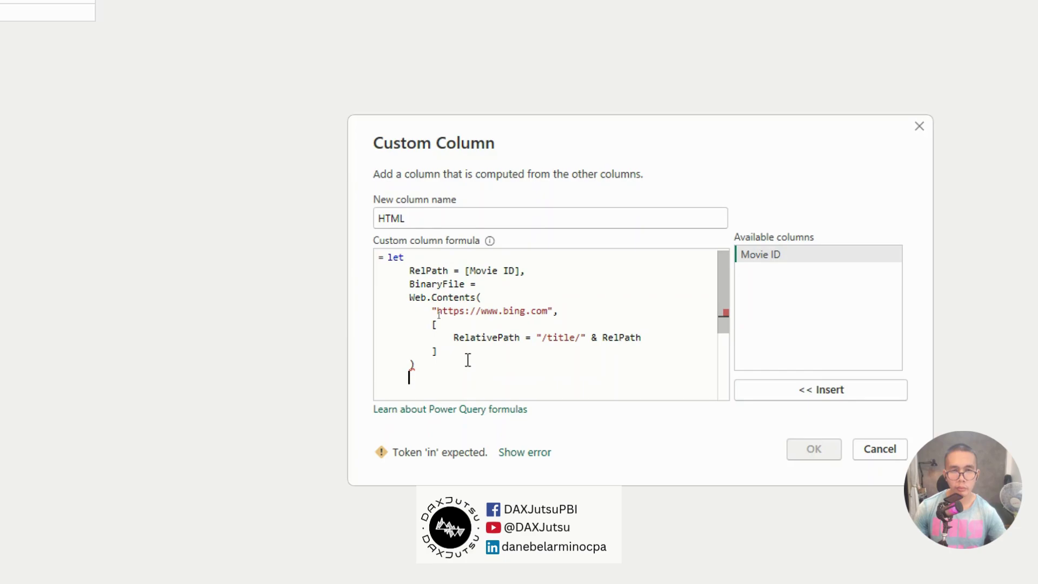
{"action": "type", "text": "in"}
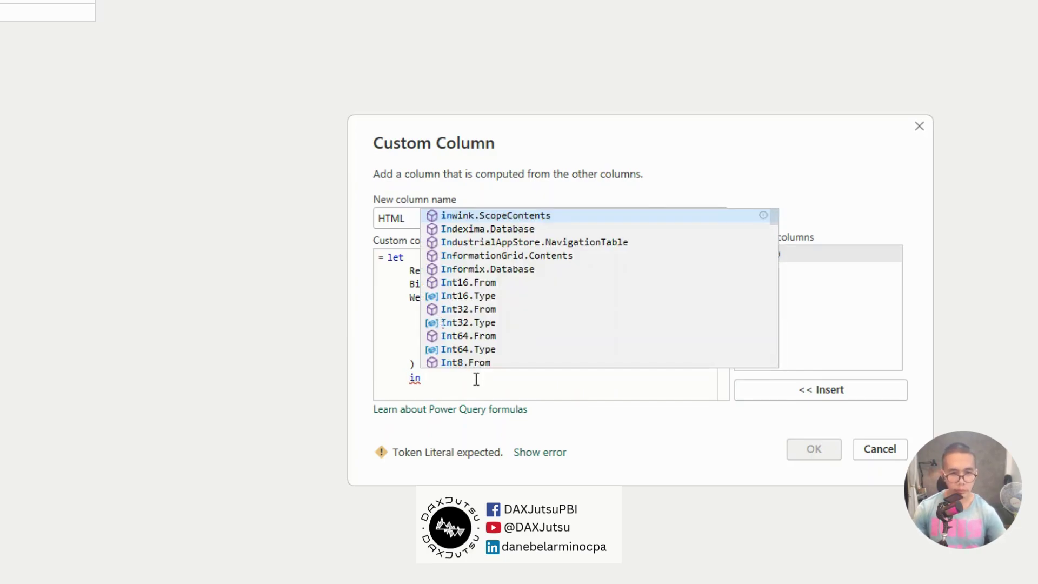
{"action": "key", "text": "Home"}
{"action": "key", "text": "BackSpace"}
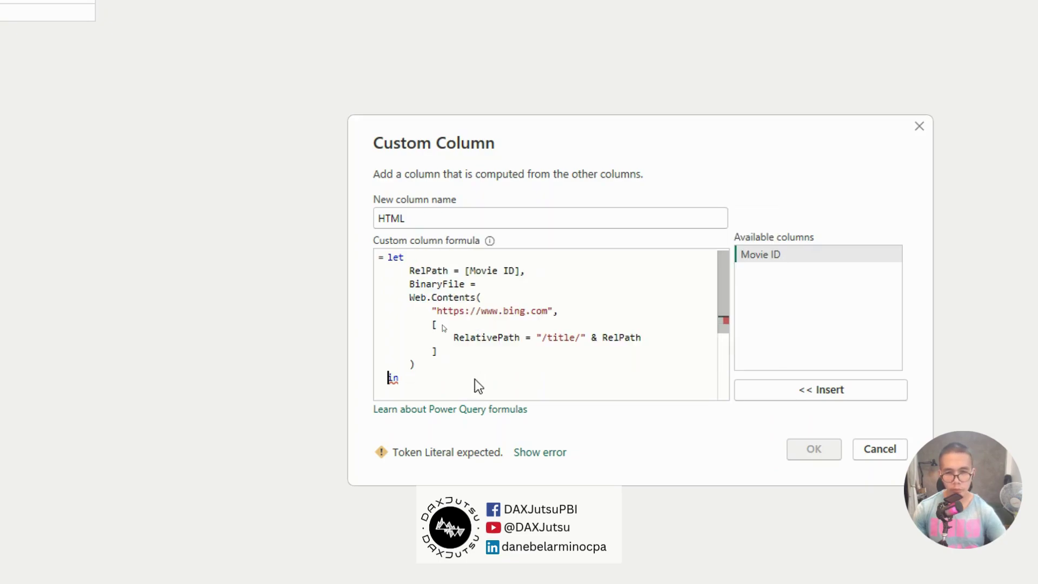
{"action": "key", "text": "End"}
{"action": "key", "text": "Return"}
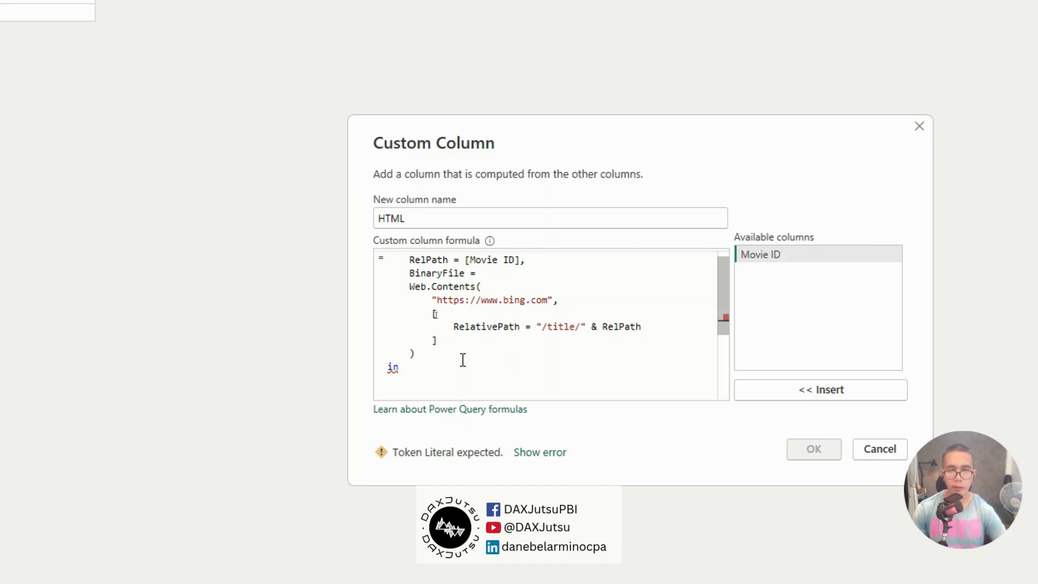
Step: Start the formula's result expression after in with an indented Text.FromBinary function and its opening parenthesis
{"action": "type", "text": "Text.Binary"}
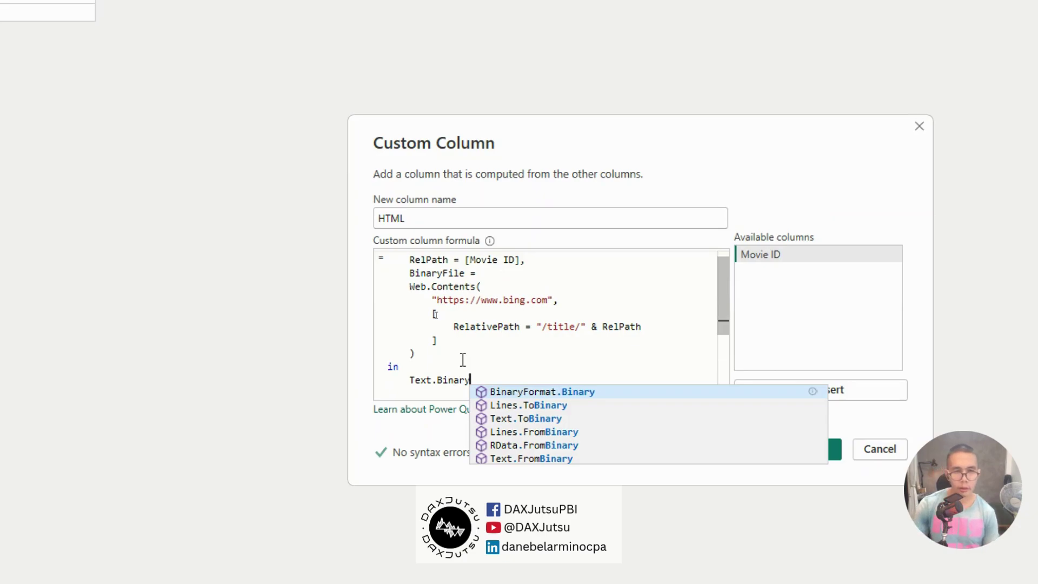
{"action": "key", "text": "Down"}
{"action": "key", "text": "Down"}
{"action": "key", "text": "Down"}
{"action": "key", "text": "Down"}
{"action": "key", "text": "Down"}
{"action": "key", "text": "Return"}
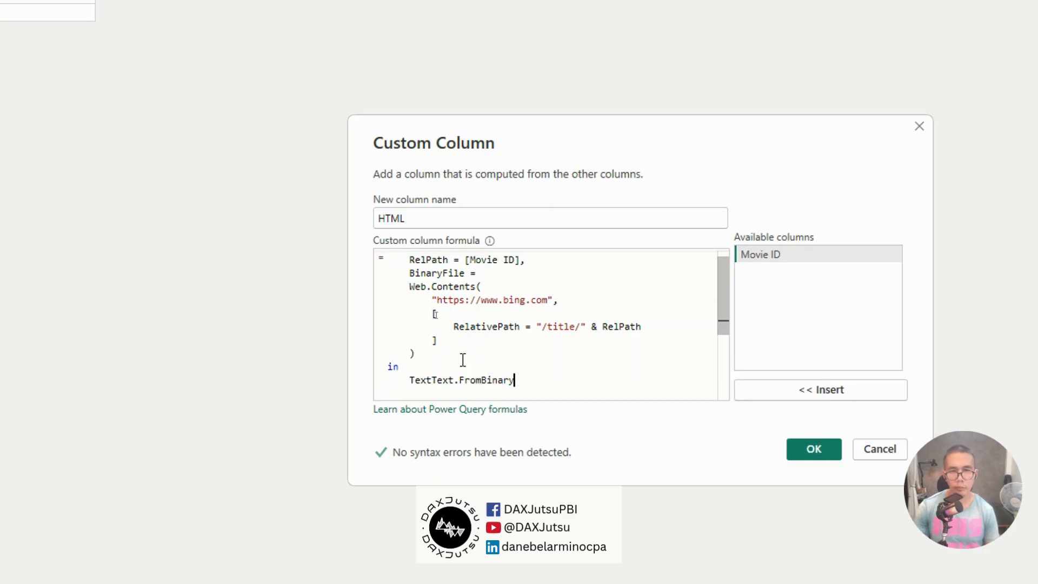
{"action": "key", "text": "shift+Right"}
{"action": "key", "text": "shift+Right"}
{"action": "key", "text": "shift+Right"}
{"action": "key", "text": "shift+Right"}
{"action": "key", "text": "BackSpace"}
{"action": "key", "text": "End"}
{"action": "type", "text": "("}
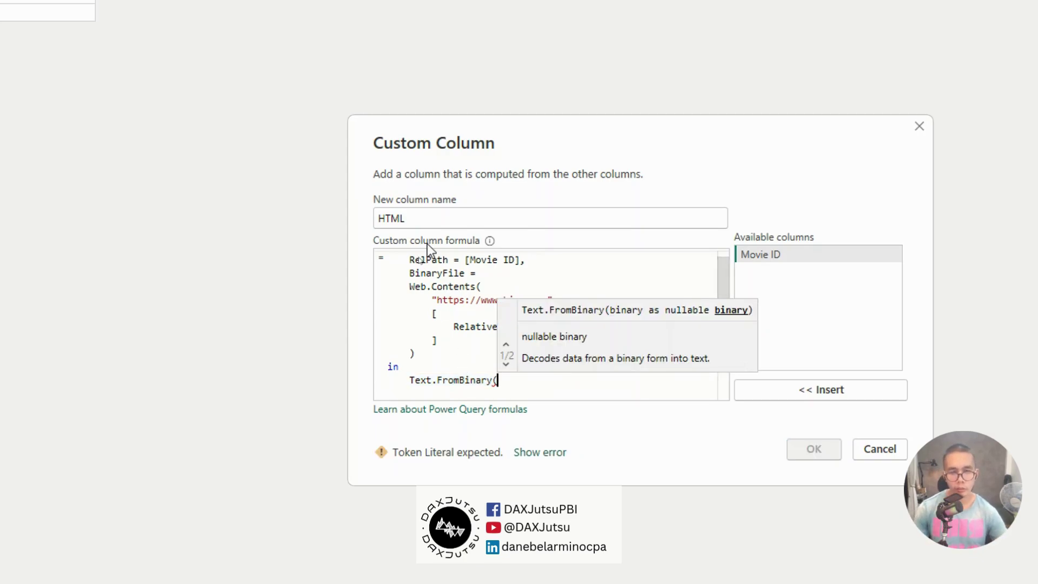
Step: Complete the Text.FromBinary call with the arguments BinaryFile and TextEncoding.Utf8, apply the formula and preview the HTML cell's content
{"action": "type", "text": "BinaryFile"}
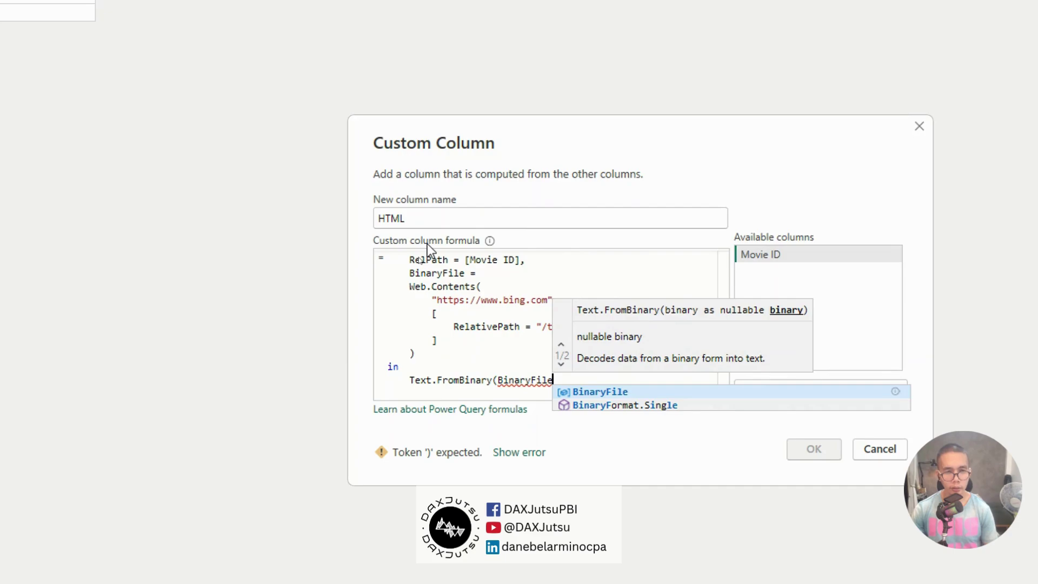
{"action": "type", "text": ","}
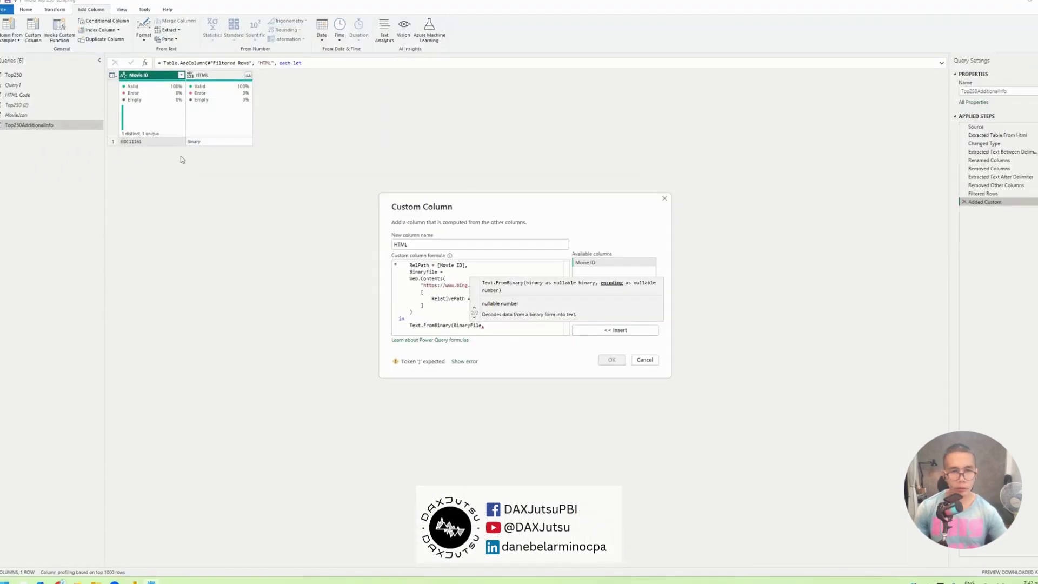
{"action": "type", "text": "TextEncoding.Utf8)"}
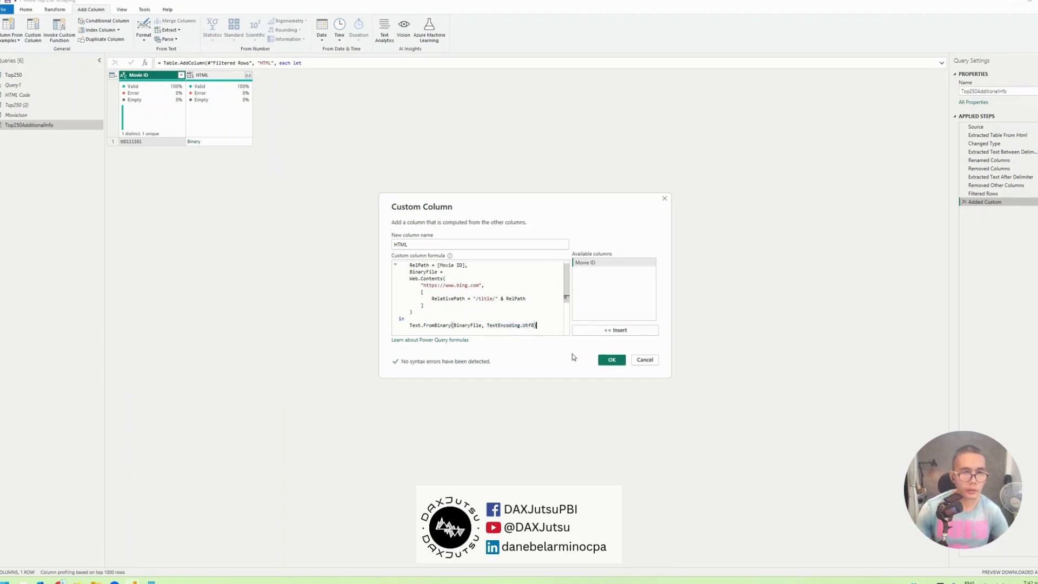
{"action": "left_click", "coordinate": [620, 363]}
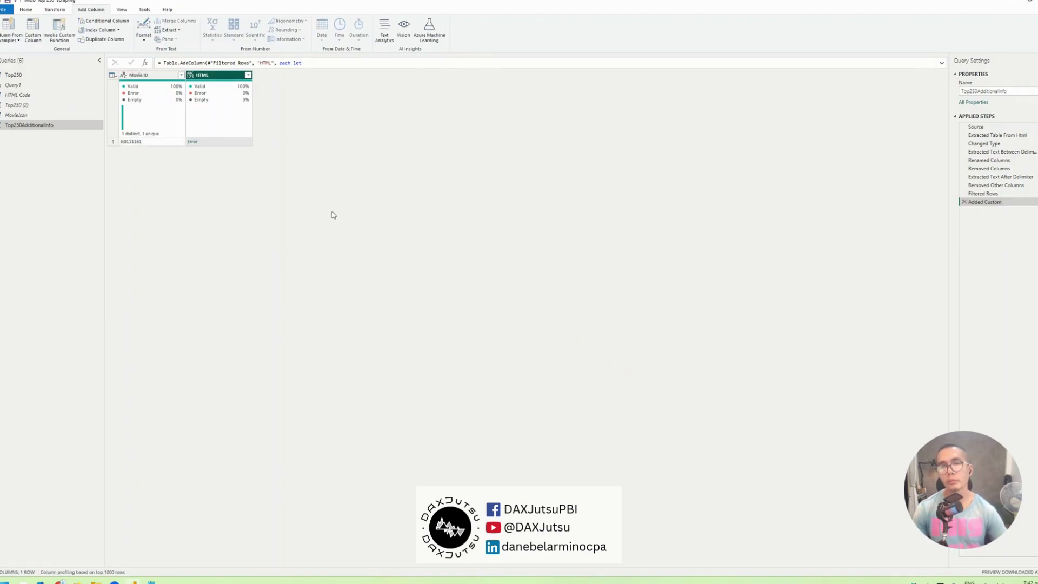
{"action": "left_click", "coordinate": [225, 141]}
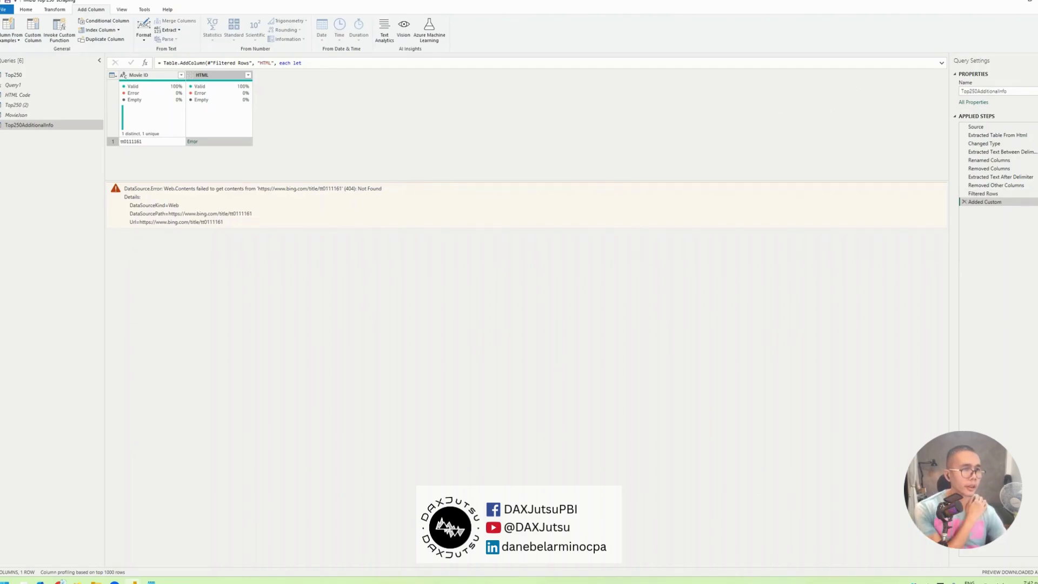
{"action": "left_click", "coordinate": [1016, 201]}
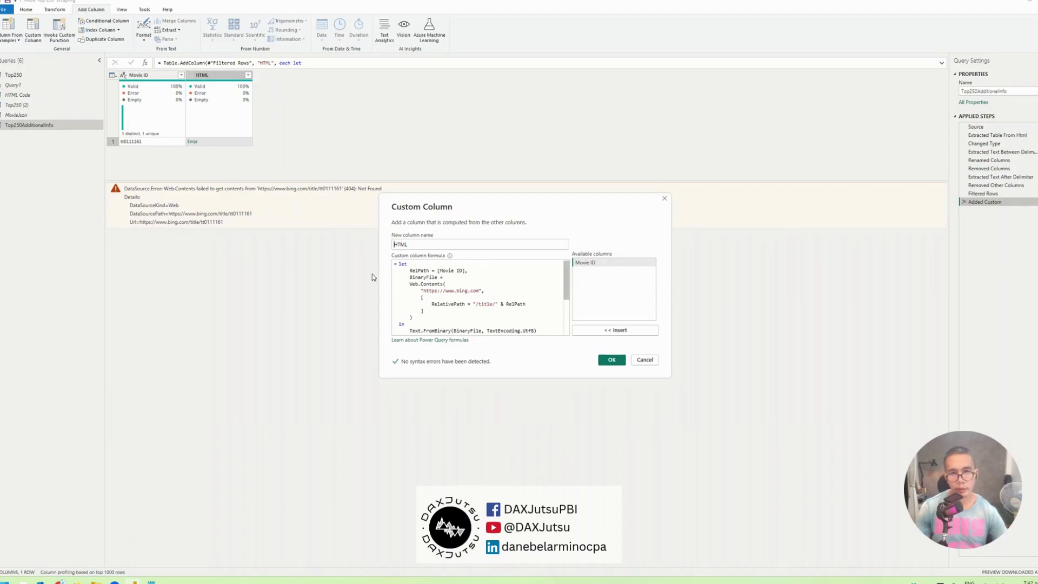
{"action": "mouse_move", "coordinate": [67, 578]}
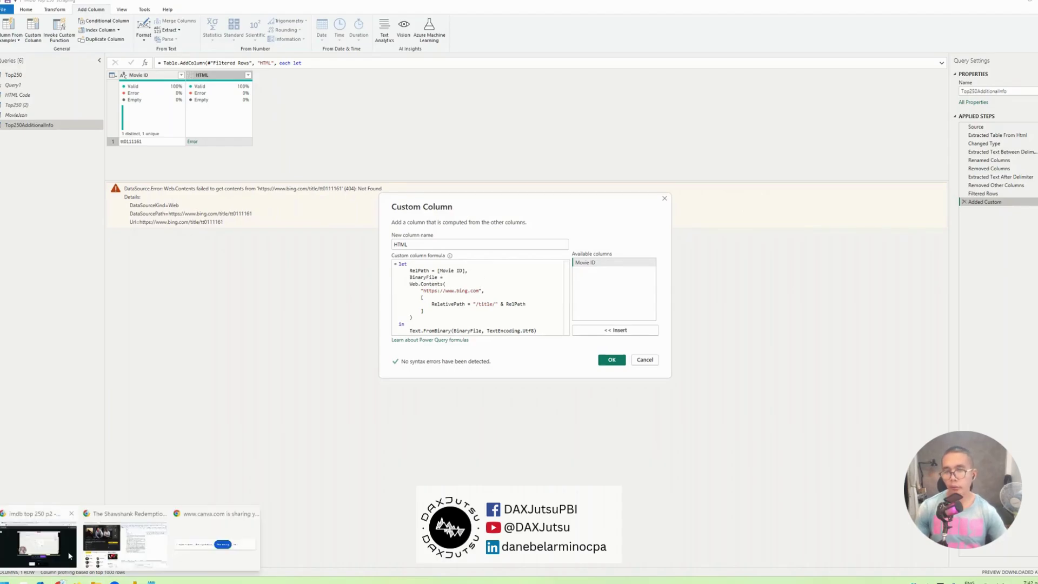
{"action": "left_click", "coordinate": [97, 545]}
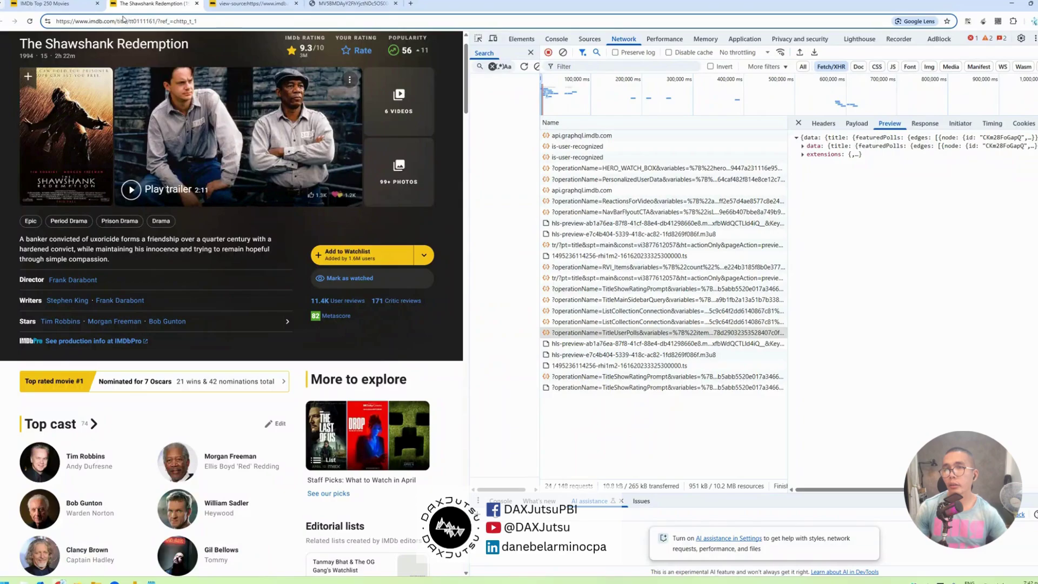
{"action": "left_click_drag", "start_coordinate": [116, 21], "coordinate": [59, 21]}
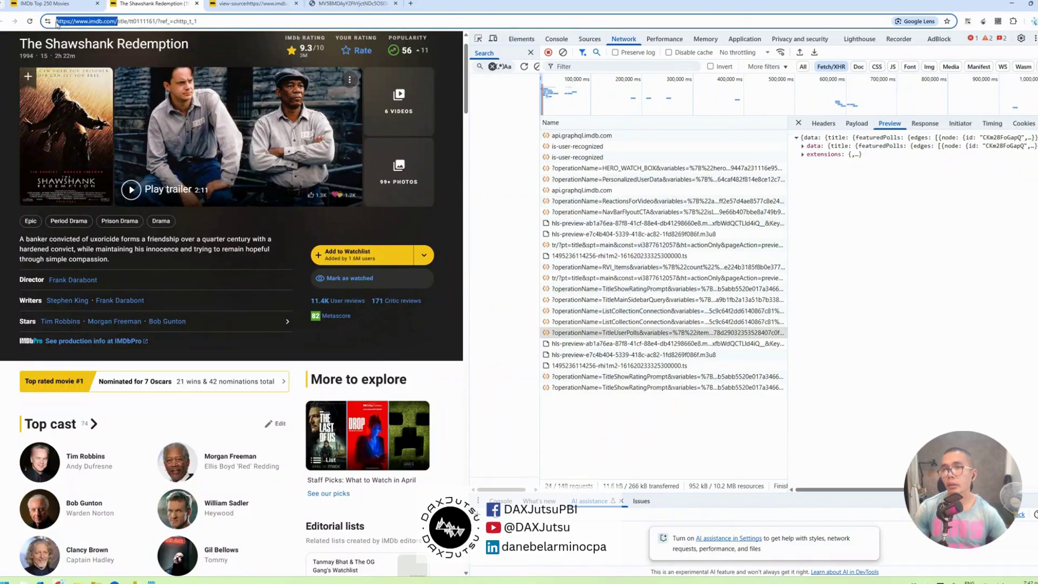
{"action": "key", "text": "alt+Tab"}
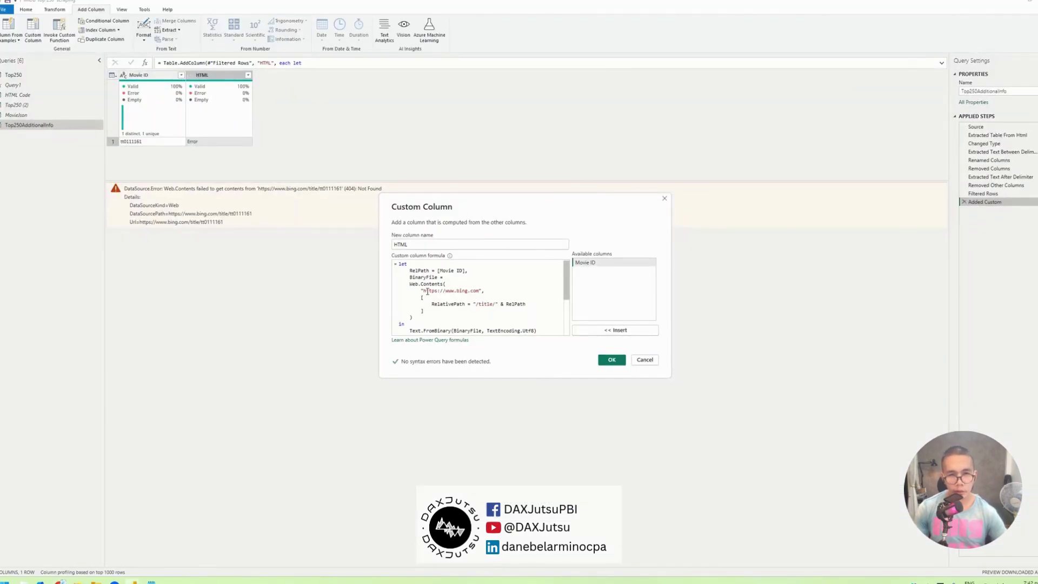
{"action": "left_click_drag", "start_coordinate": [424, 291], "coordinate": [478, 292]}
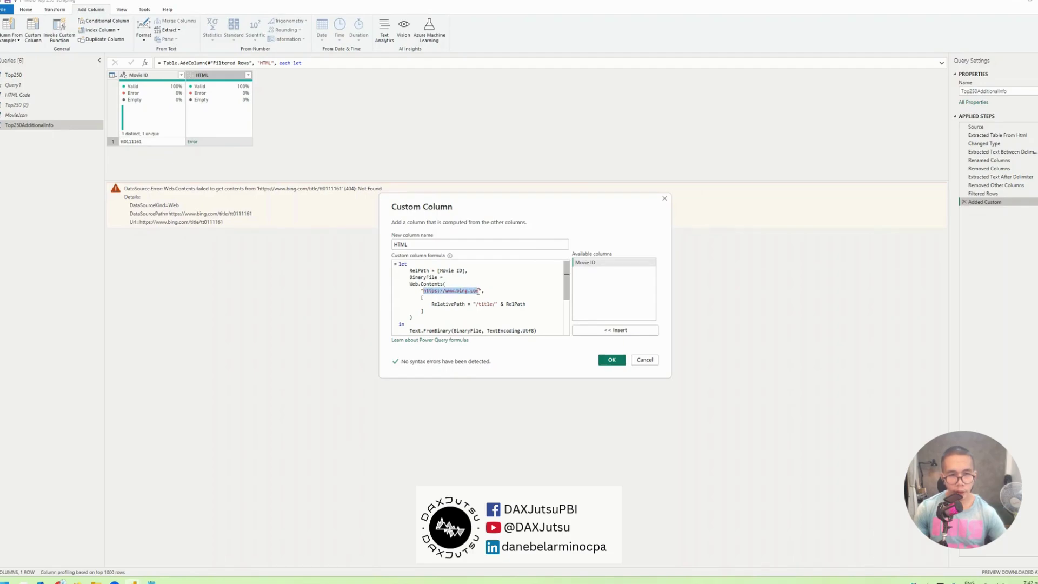
{"action": "type", "text": "https://www.imdb.com/"}
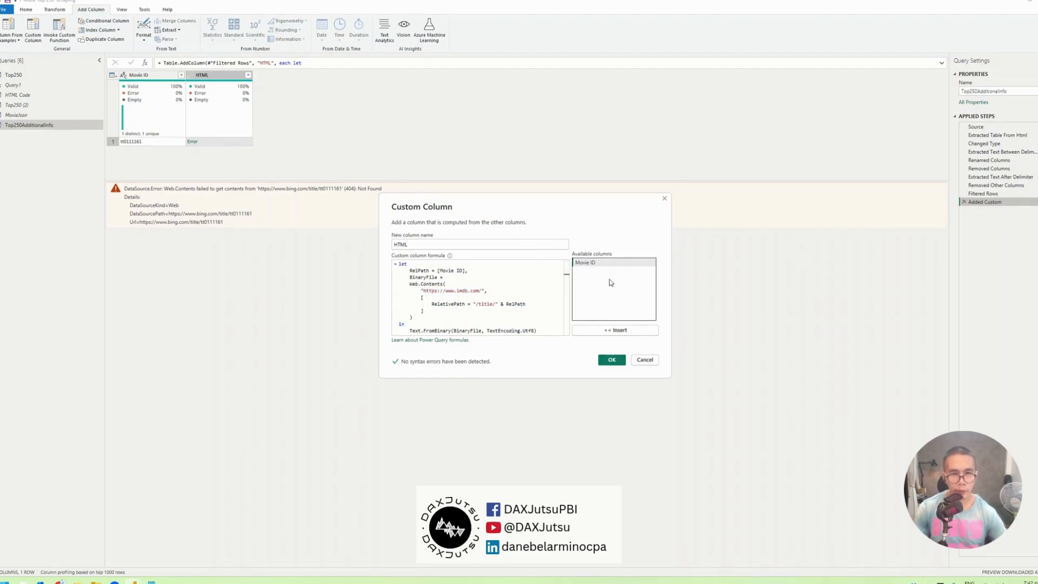
{"action": "left_click", "coordinate": [619, 359]}
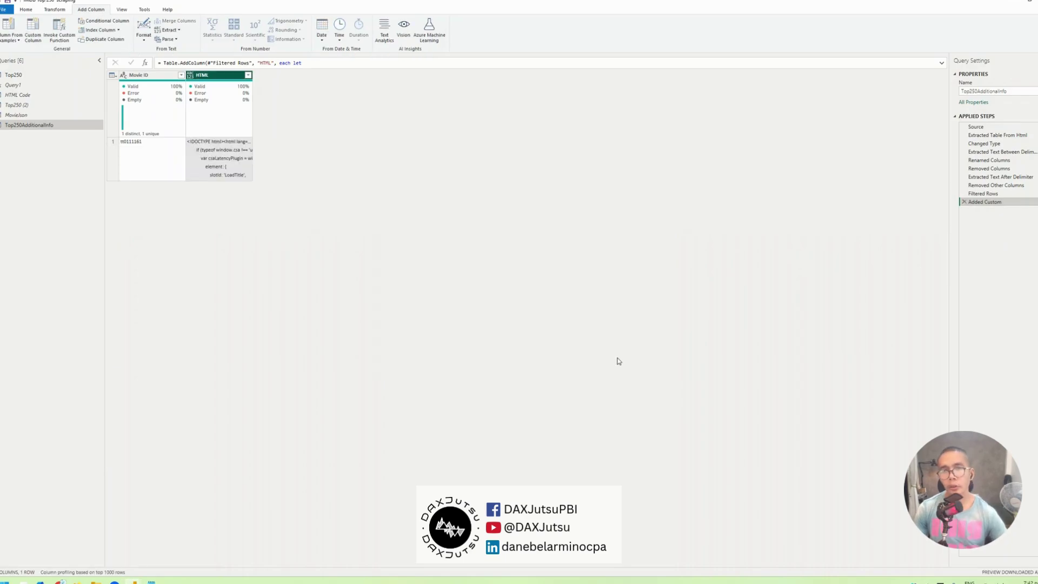
{"action": "left_click", "coordinate": [227, 166]}
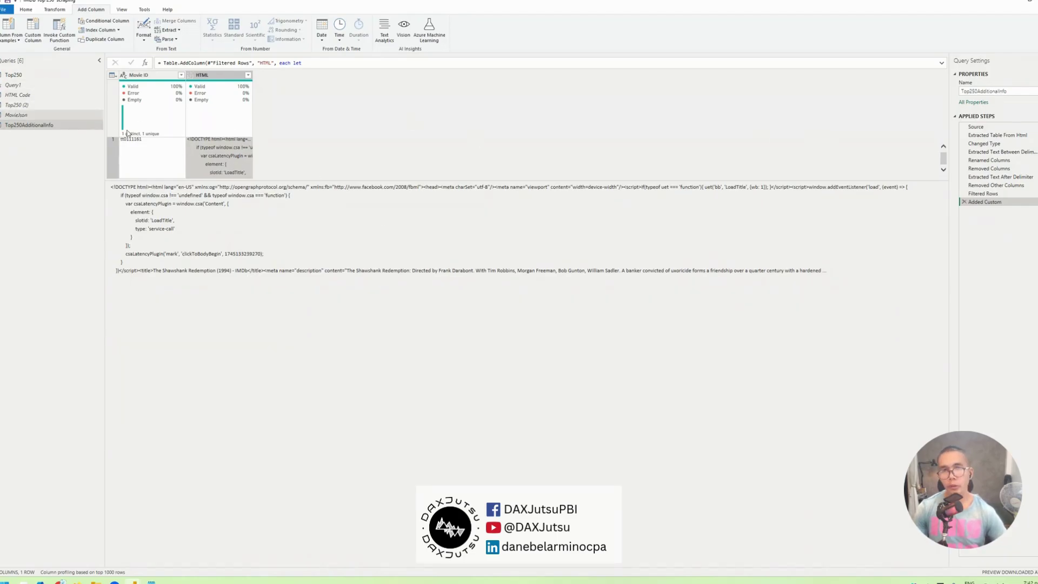
Step: Copy the entire M code of the MovieJson query from the Advanced Editor and close it without changes
{"action": "left_click", "coordinate": [30, 116]}
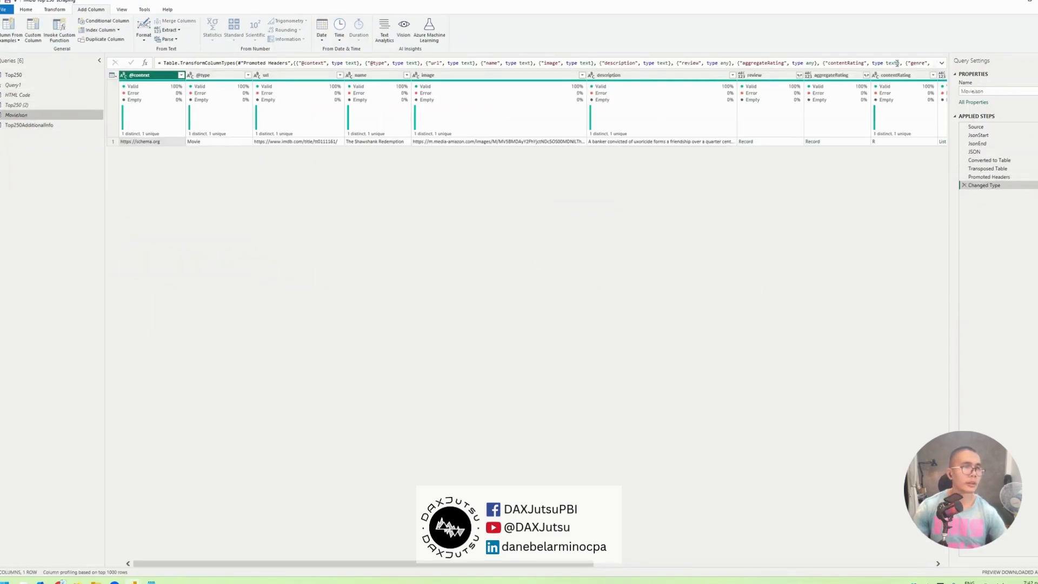
{"action": "left_click", "coordinate": [35, 11]}
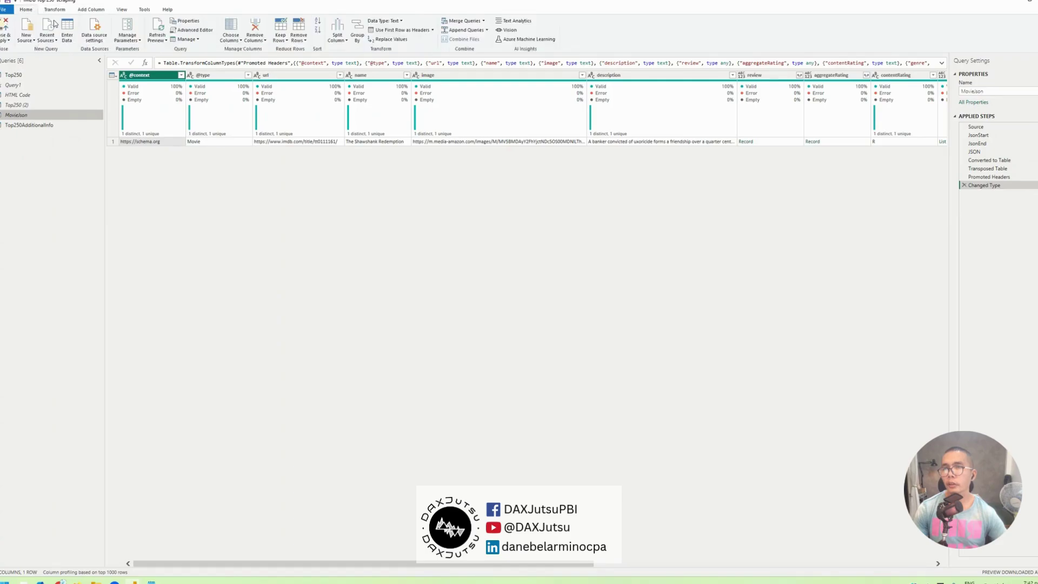
{"action": "left_click", "coordinate": [190, 29]}
{"action": "key", "text": "ctrl+a"}
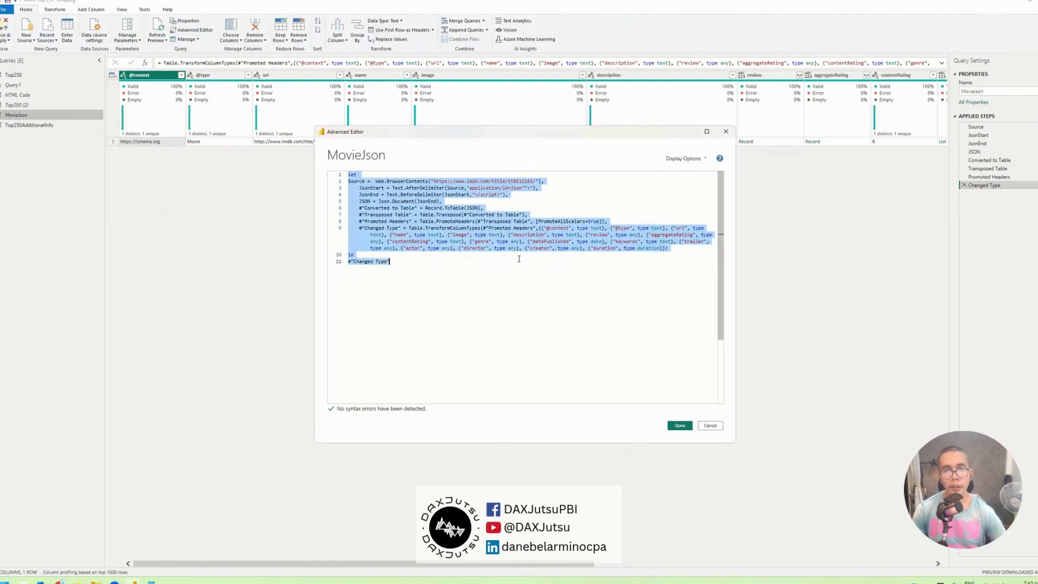
{"action": "left_click", "coordinate": [710, 424]}
Step: Start a new custom column in the Top250AdditionalInfo query with the copied MovieJson code as its formula and name it JsonData
{"action": "left_click", "coordinate": [47, 126]}
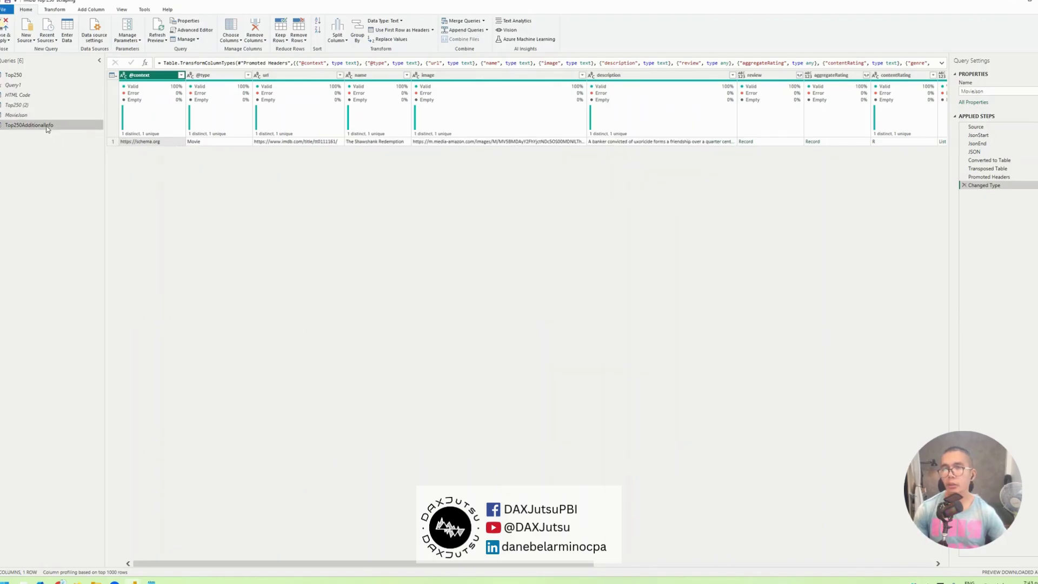
{"action": "left_click", "coordinate": [90, 10]}
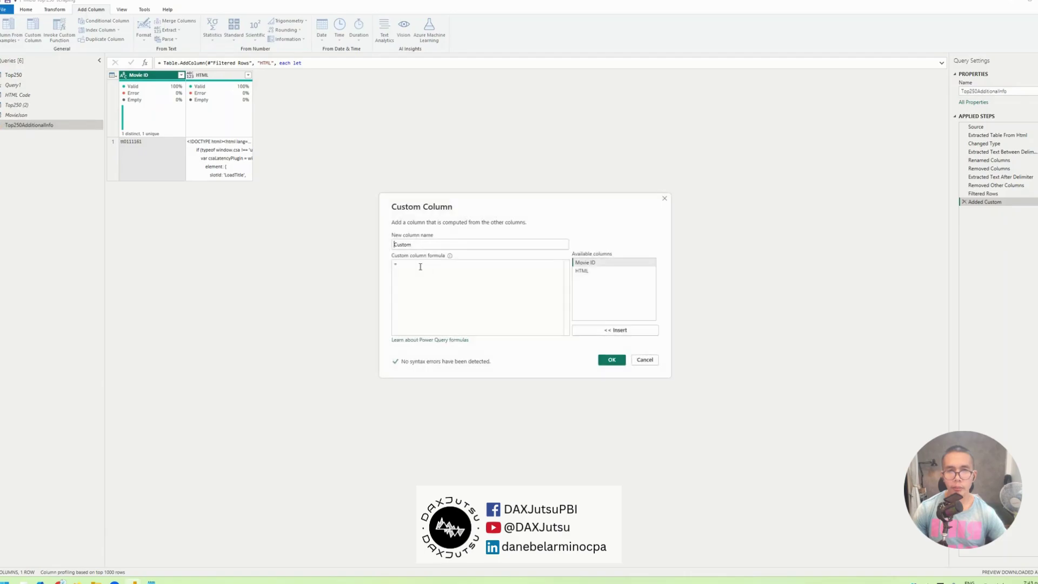
{"action": "key", "text": "ctrl+v"}
{"action": "key", "text": "shift+Tab"}
{"action": "type", "text": "Table"}
{"action": "key", "text": "ctrl+a"}
{"action": "type", "text": "D"}
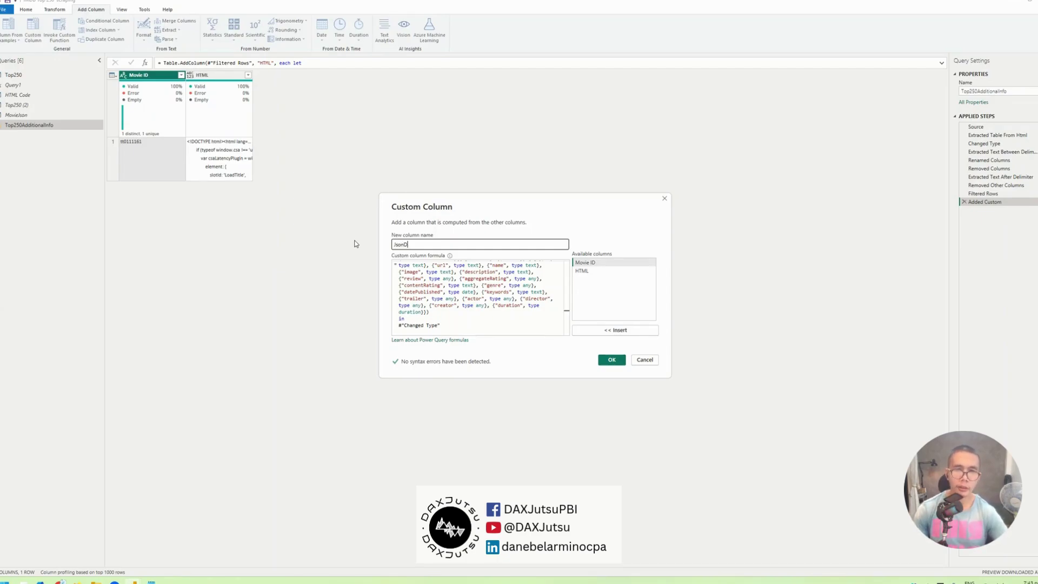
Step: Replace the Web.BrowserContents call in the Source line with the [HTML] column and create the JsonData column
{"action": "scroll", "coordinate": [498, 276], "scroll_direction": "up", "scroll_amount": 10}
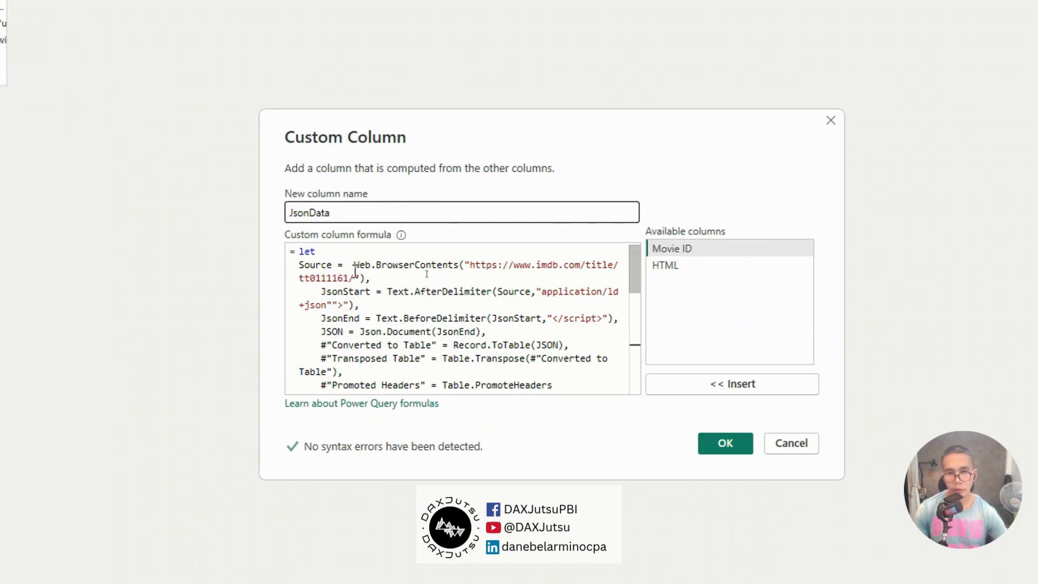
{"action": "left_click_drag", "start_coordinate": [350, 265], "coordinate": [368, 278]}
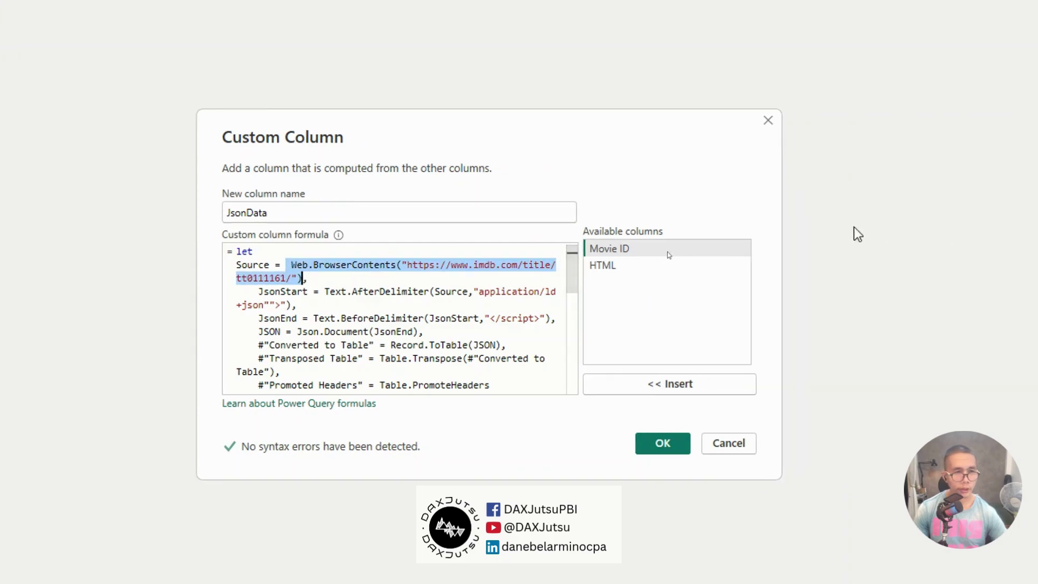
{"action": "double_click", "coordinate": [729, 265]}
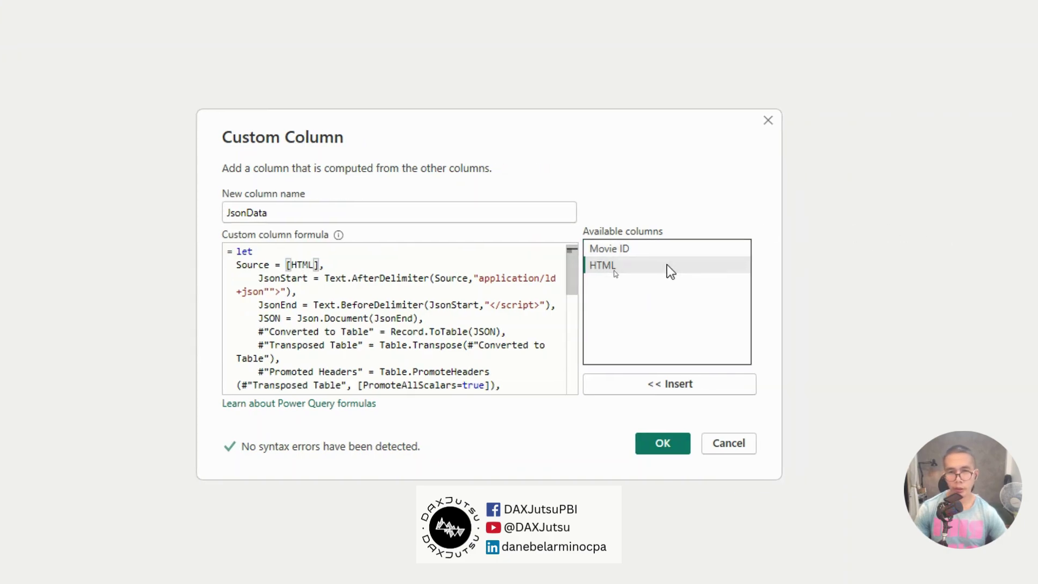
{"action": "left_click", "coordinate": [654, 447]}
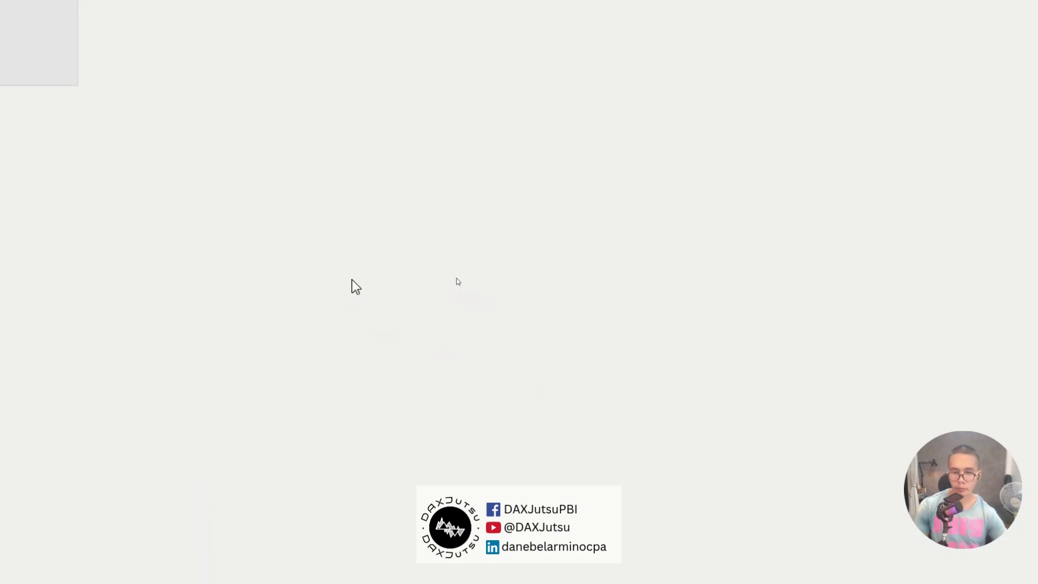
Step: Preview the nested table in the JsonData cell and look through its columns
{"action": "left_click", "coordinate": [296, 169]}
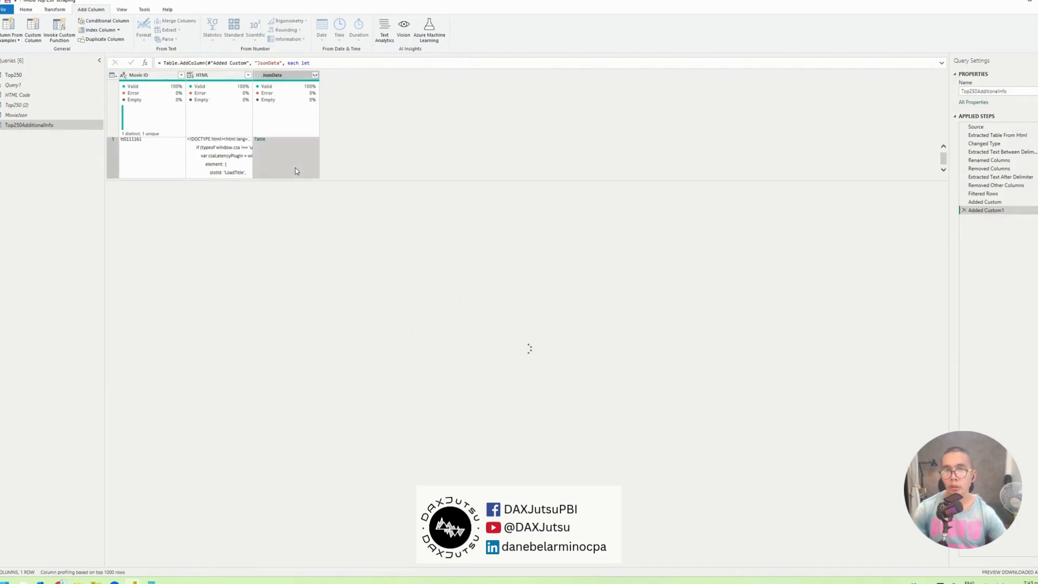
{"action": "left_click_drag", "start_coordinate": [384, 179], "coordinate": [385, 158]}
{"action": "left_click_drag", "start_coordinate": [599, 562], "coordinate": [285, 542]}
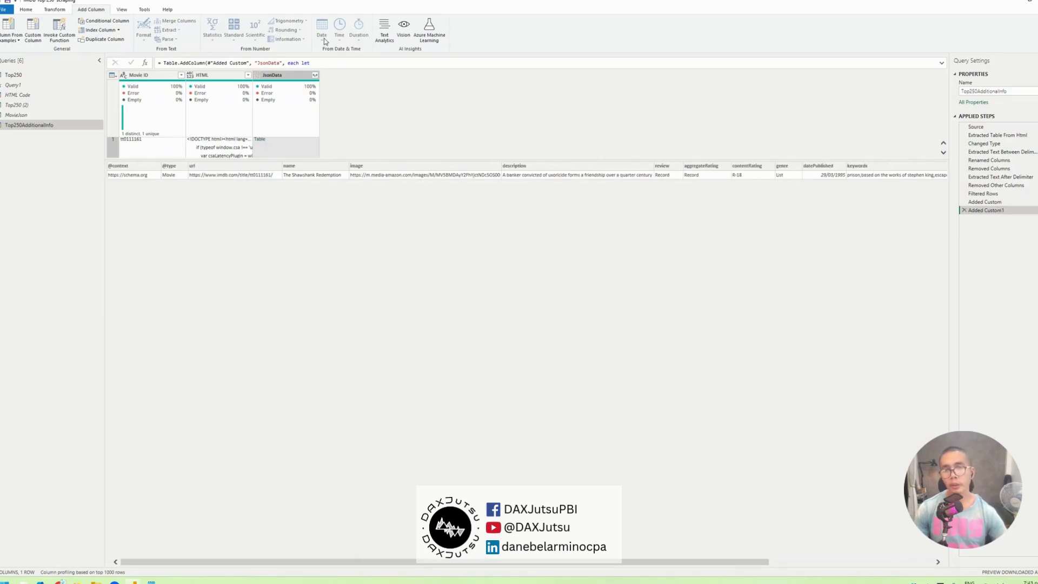
{"action": "left_click", "coordinate": [315, 76]}
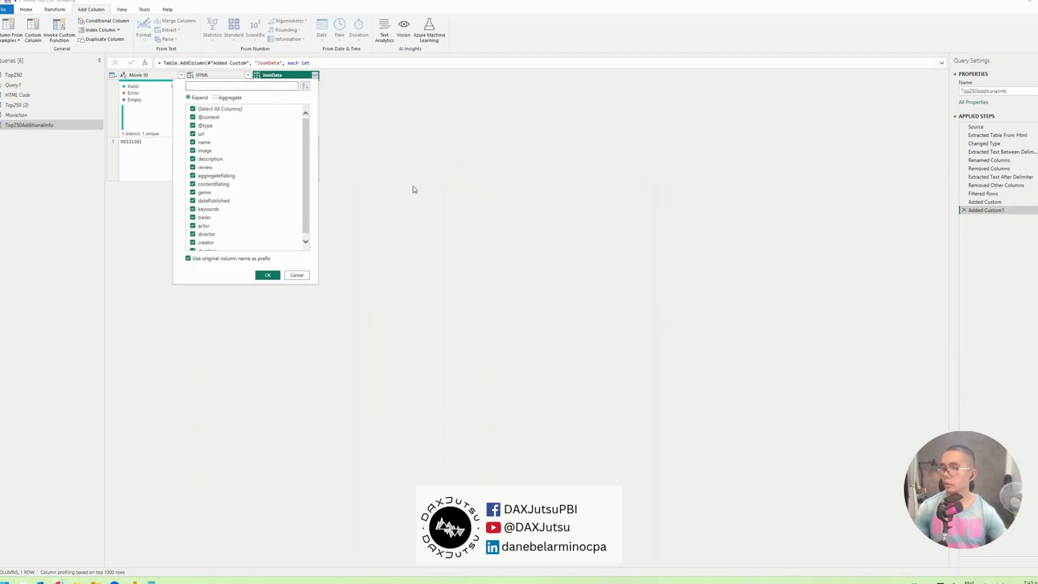
{"action": "left_click", "coordinate": [233, 109]}
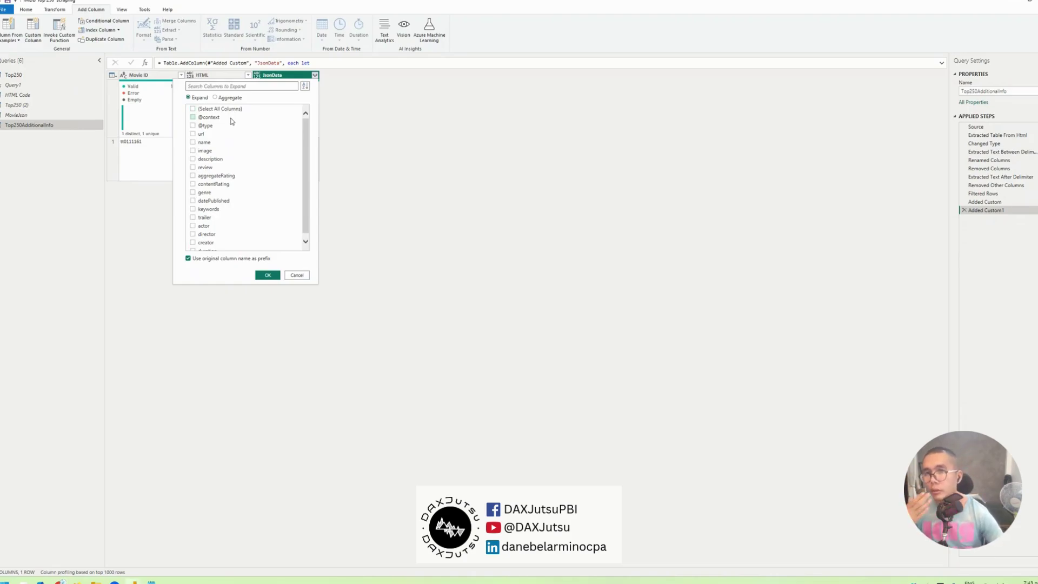
{"action": "left_click", "coordinate": [296, 275]}
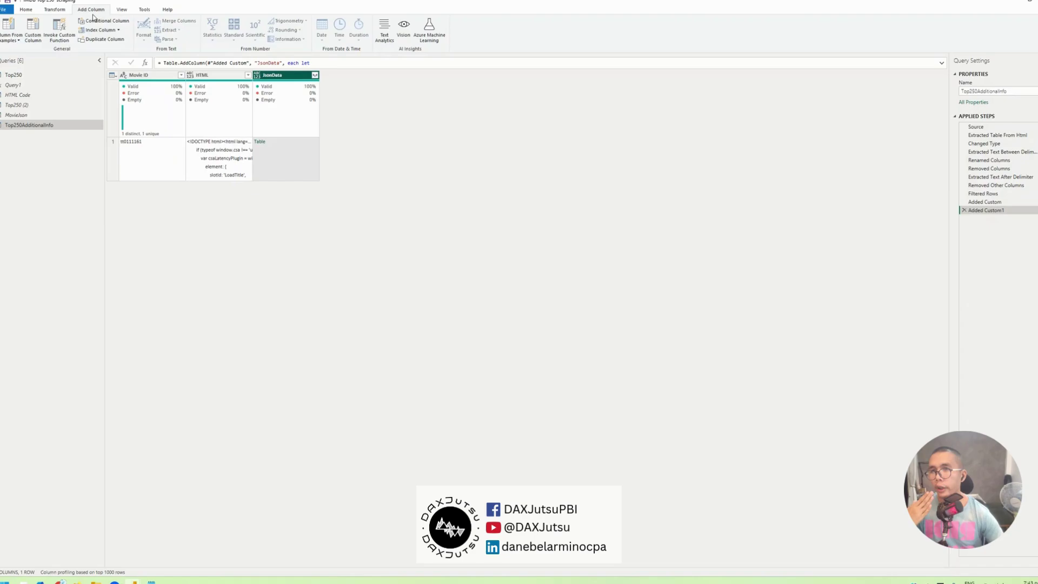
Step: Review the existing columns of the Top250 query and return to the Top250AdditionalInfo query
{"action": "left_click", "coordinate": [52, 75]}
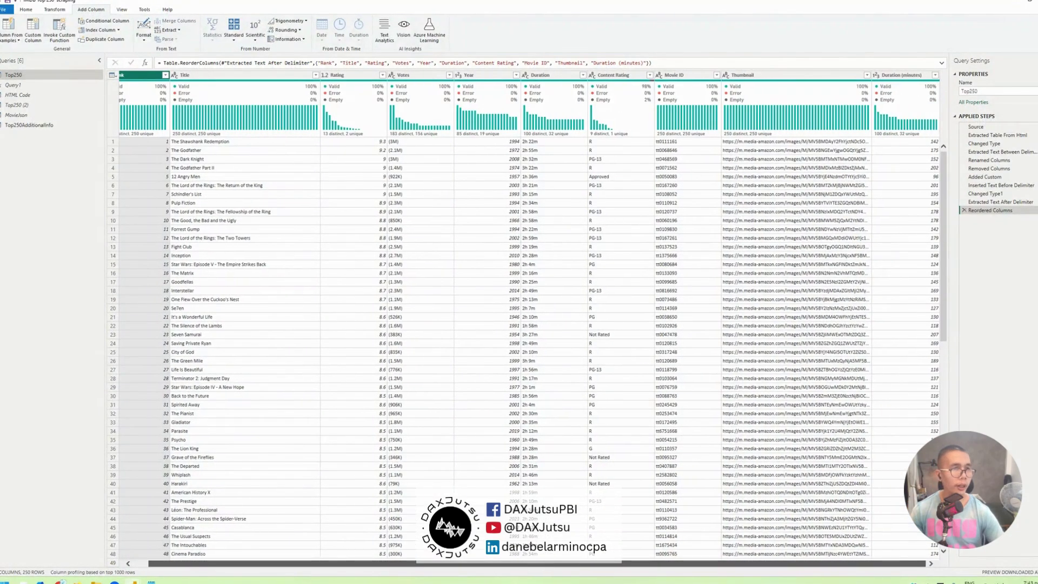
{"action": "left_click", "coordinate": [27, 115]}
{"action": "left_click", "coordinate": [29, 125]}
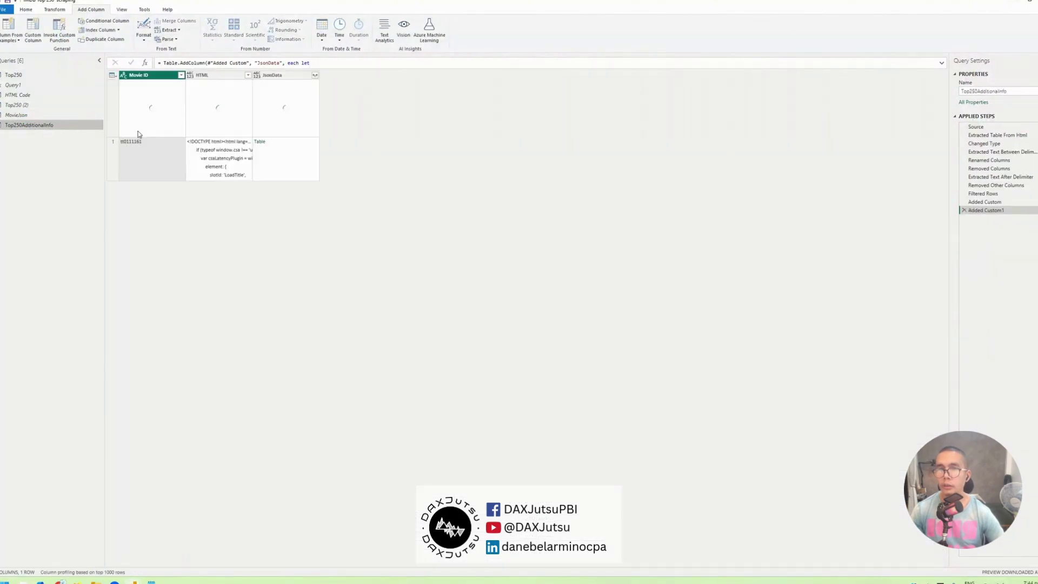
Step: Expand the JsonData column to only image, description and aggregateRating, without the original column name as prefix
{"action": "left_click", "coordinate": [314, 76]}
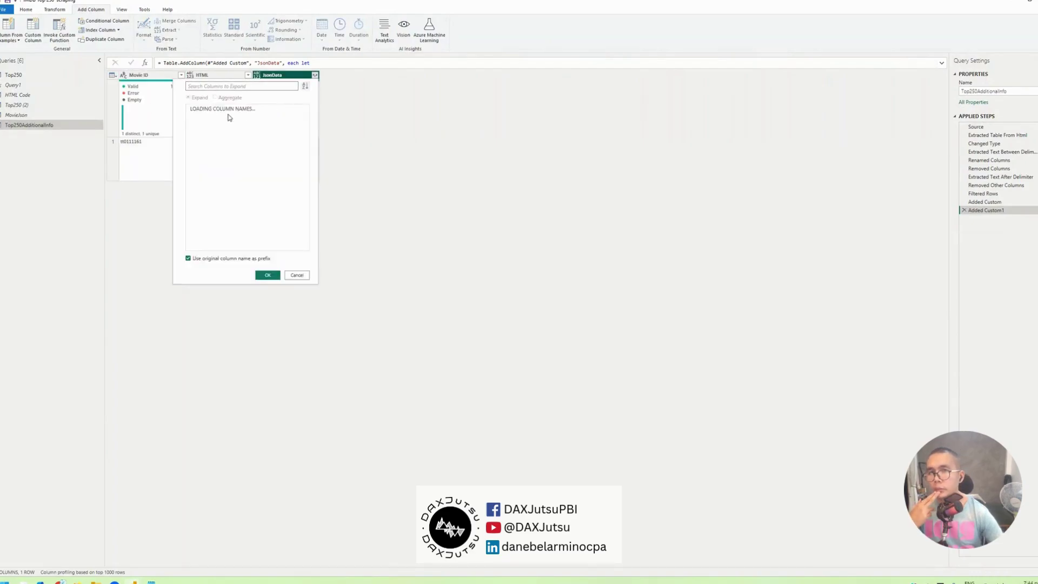
{"action": "left_click", "coordinate": [188, 259]}
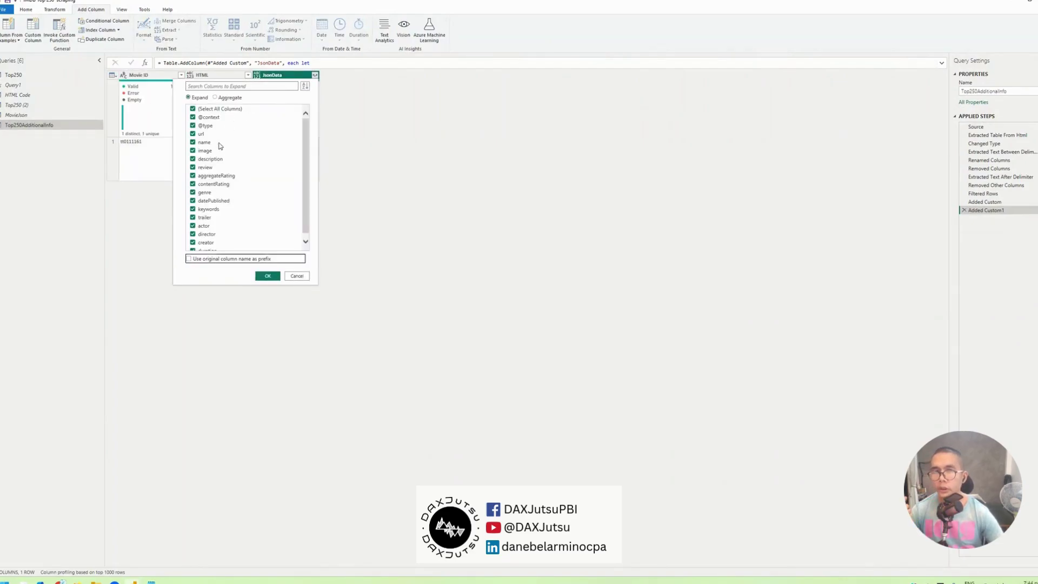
{"action": "left_click", "coordinate": [221, 110]}
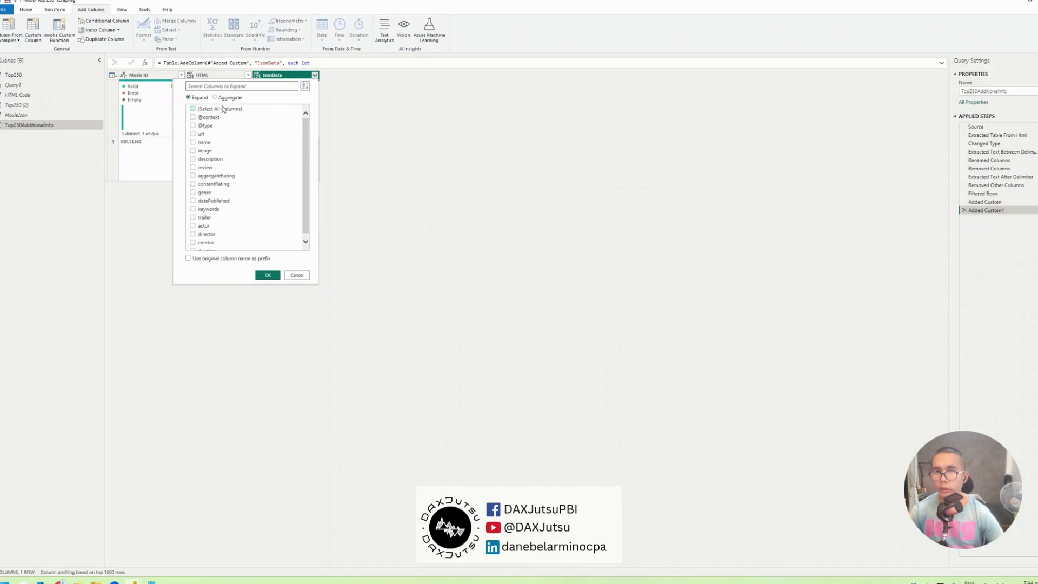
{"action": "left_click", "coordinate": [205, 160]}
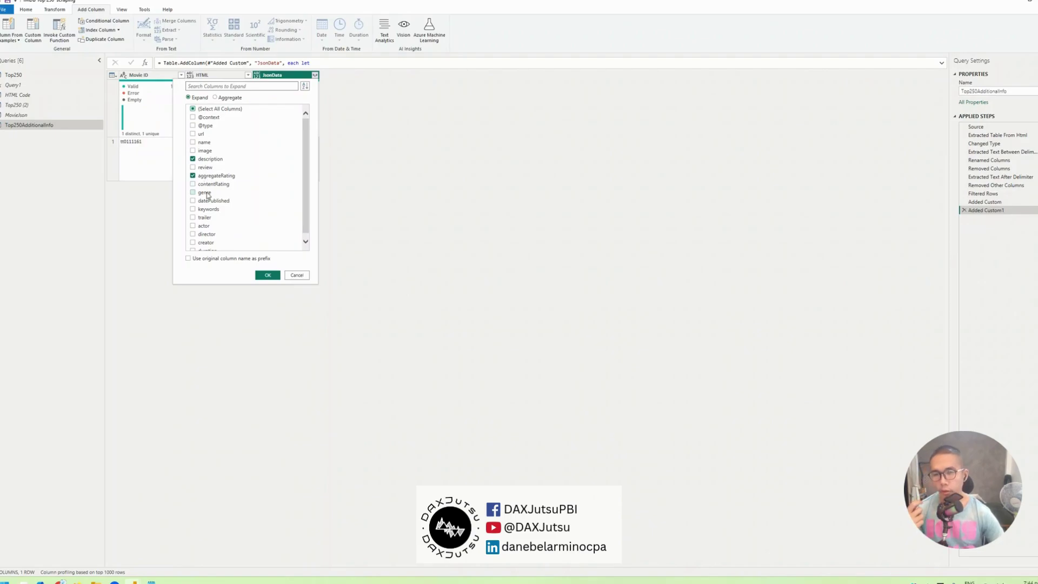
{"action": "scroll", "coordinate": [207, 195], "scroll_direction": "down", "scroll_amount": 1}
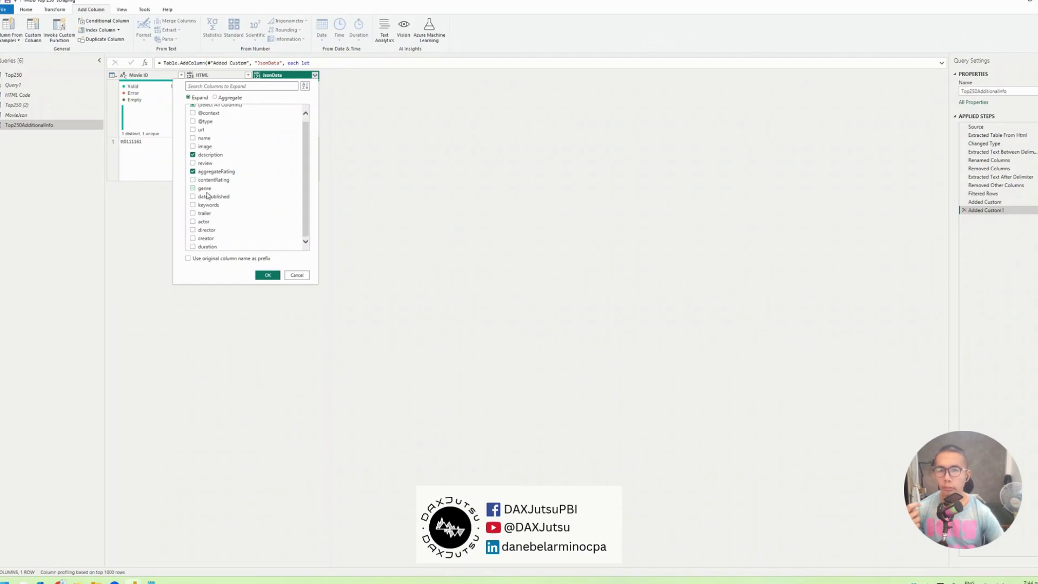
{"action": "scroll", "coordinate": [206, 195], "scroll_direction": "up", "scroll_amount": 1}
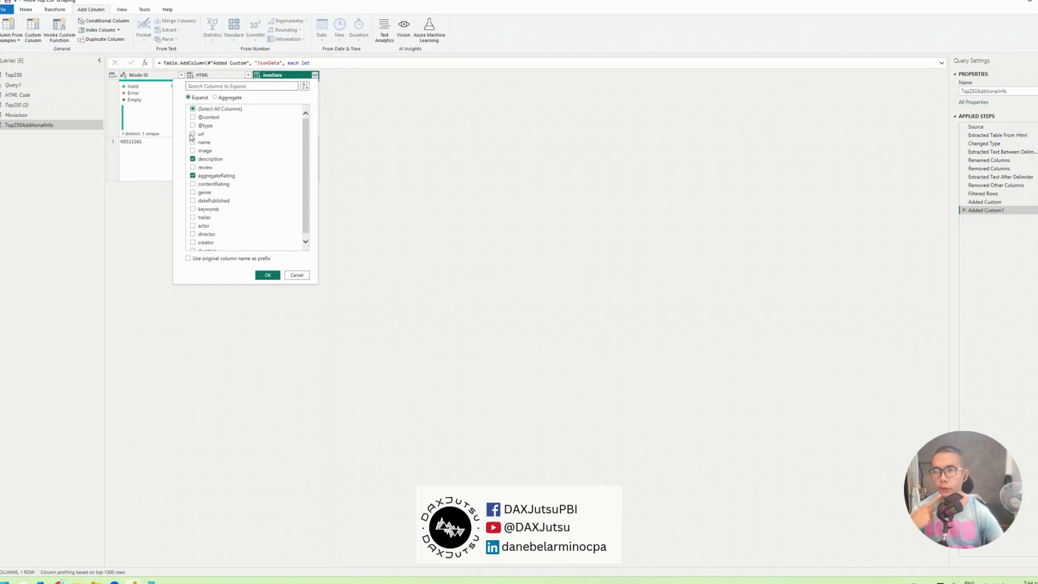
{"action": "left_click", "coordinate": [192, 134]}
{"action": "left_click", "coordinate": [192, 134]}
{"action": "left_click", "coordinate": [192, 151]}
{"action": "scroll", "coordinate": [280, 185], "scroll_direction": "down", "scroll_amount": 1}
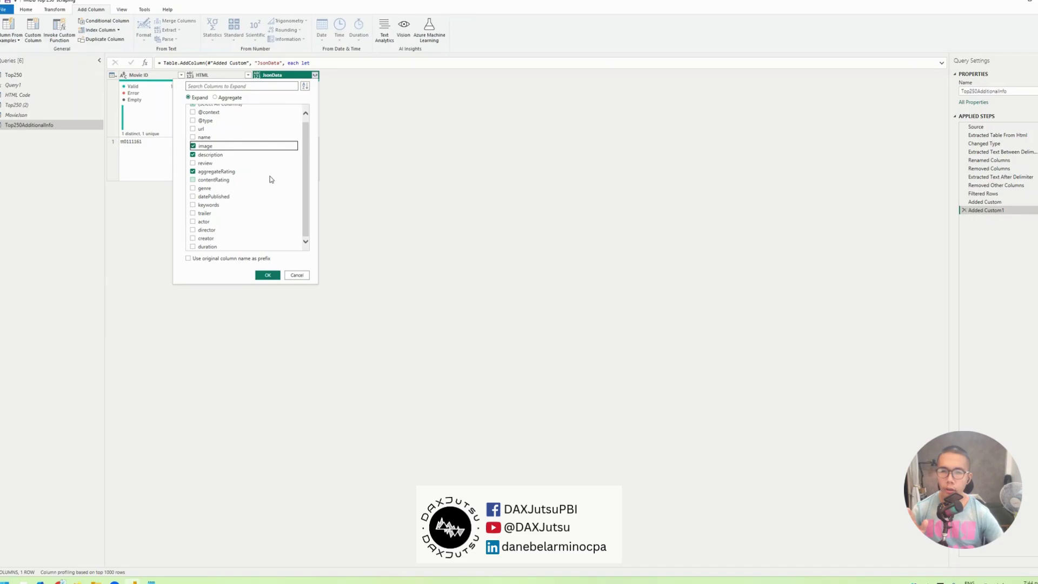
{"action": "left_click", "coordinate": [267, 274]}
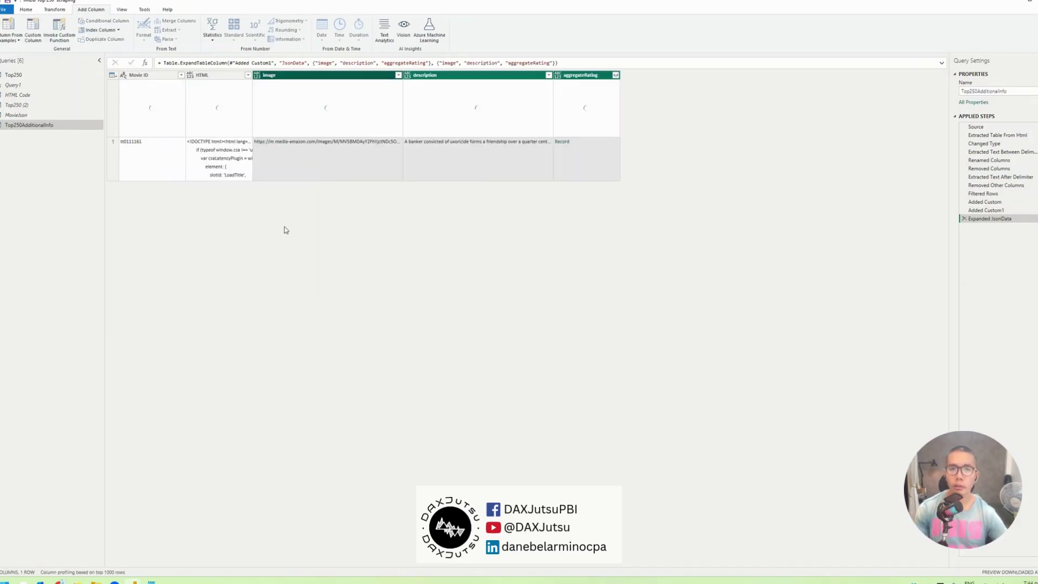
Step: Preview the aggregateRating record and expand that column to only its ratingCount field
{"action": "left_click", "coordinate": [589, 154]}
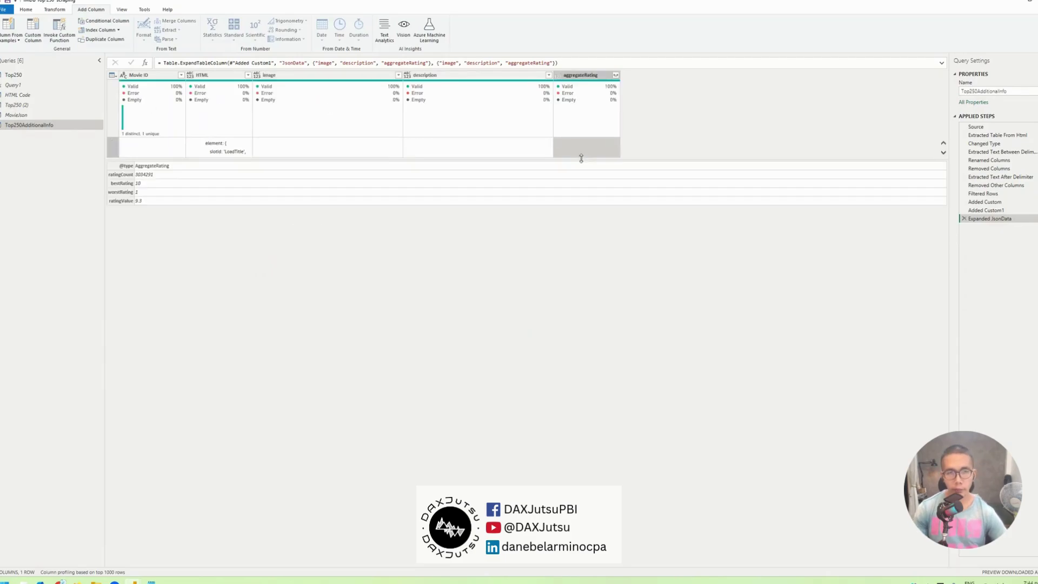
{"action": "left_click_drag", "start_coordinate": [601, 160], "coordinate": [600, 202]}
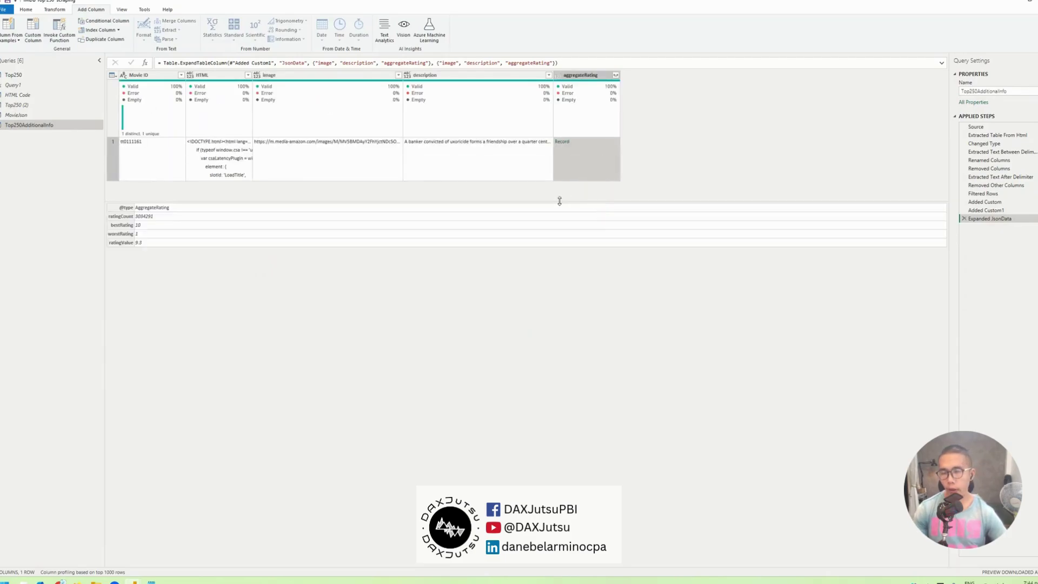
{"action": "left_click", "coordinate": [615, 75]}
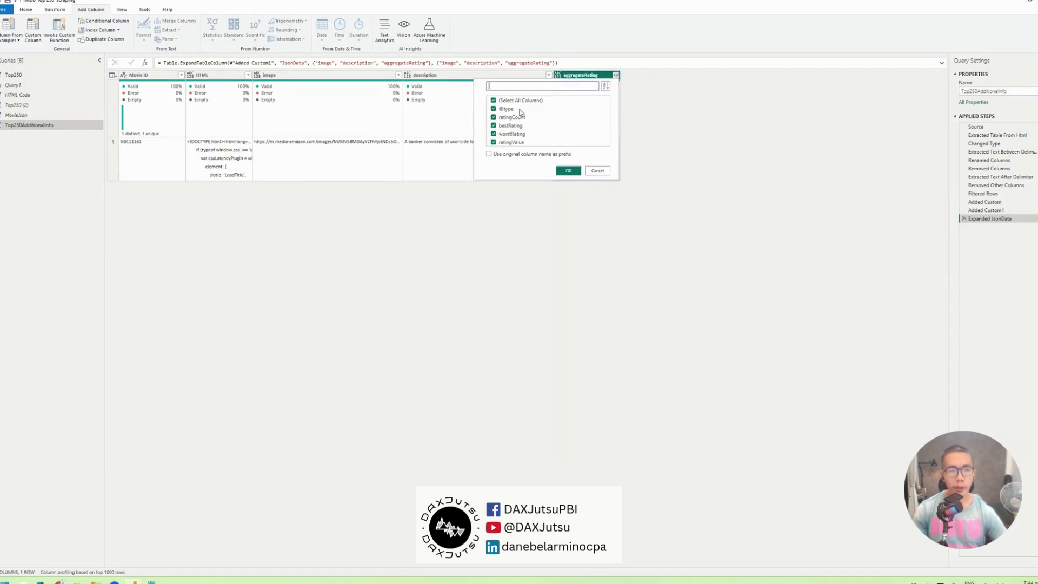
{"action": "left_click", "coordinate": [504, 118]}
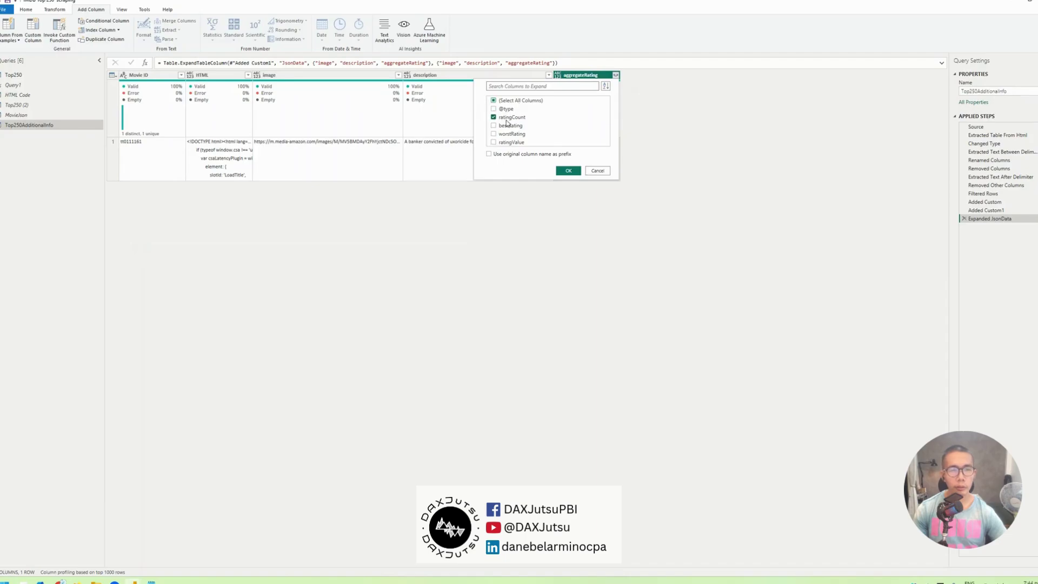
{"action": "left_click", "coordinate": [568, 171]}
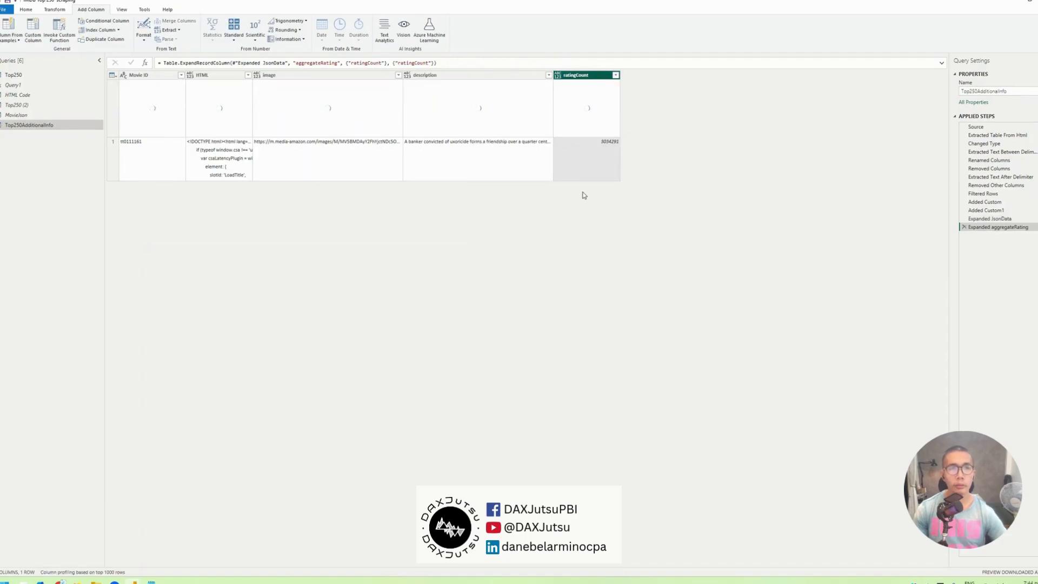
Step: Rename the ratingCount column to Number of Votes
{"action": "double_click", "coordinate": [597, 76]}
{"action": "type", "text": "Nu"}
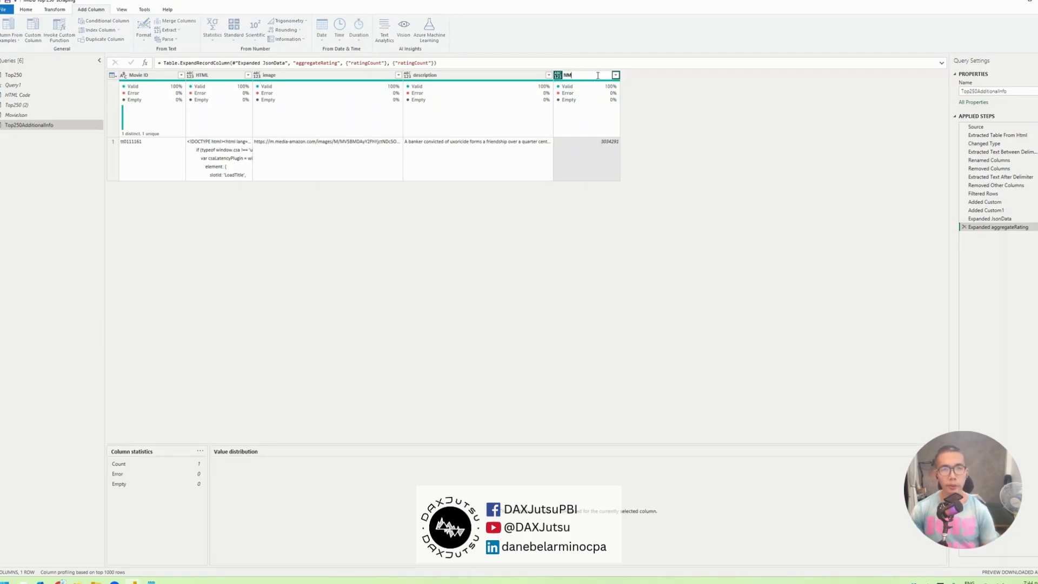
{"action": "type", "text": "mber of Votes"}
{"action": "key", "text": "Return"}
Step: Rename the description column to Movie Description and the image column to Movie Poster
{"action": "left_click", "coordinate": [472, 75]}
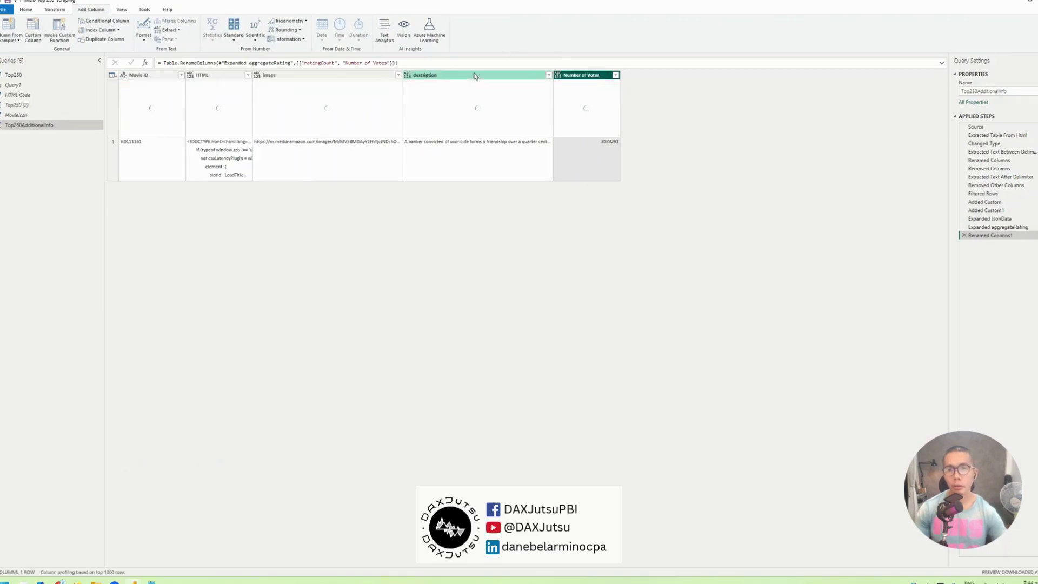
{"action": "double_click", "coordinate": [472, 75]}
{"action": "type", "text": "C"}
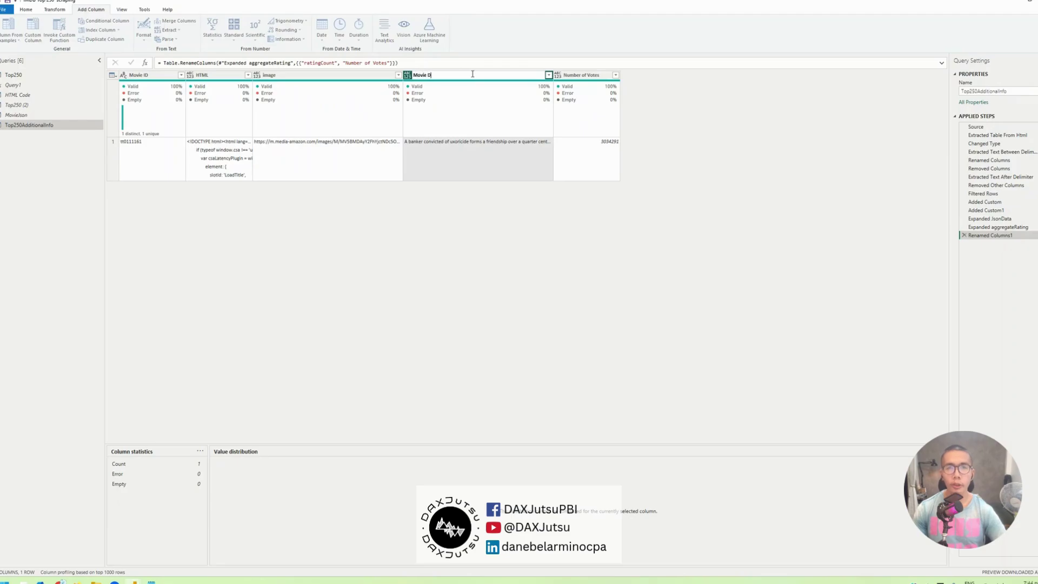
{"action": "key", "text": "Return"}
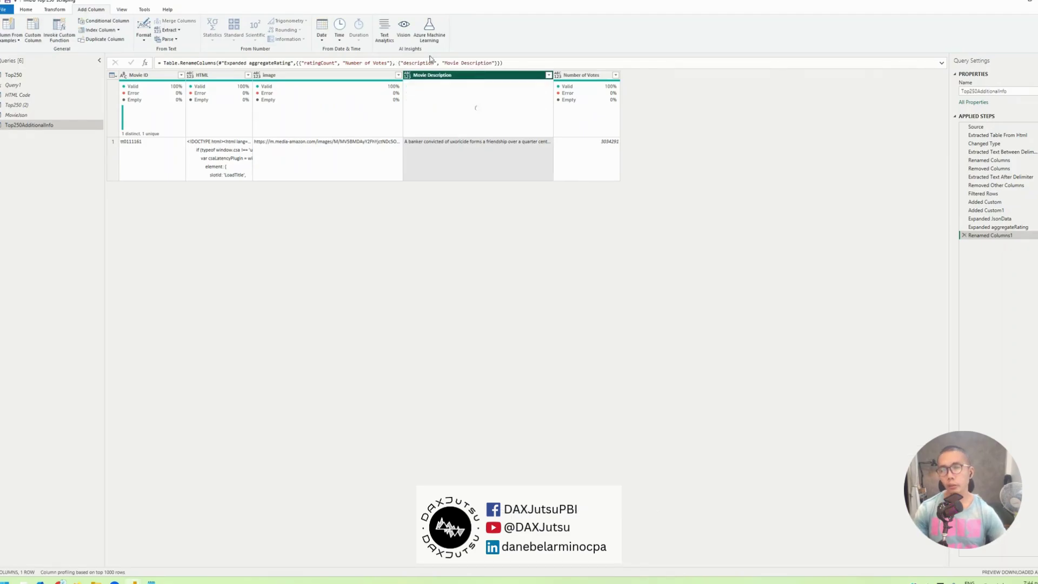
{"action": "left_click", "coordinate": [304, 75]}
{"action": "double_click", "coordinate": [303, 75]}
{"action": "type", "text": "Mov"}
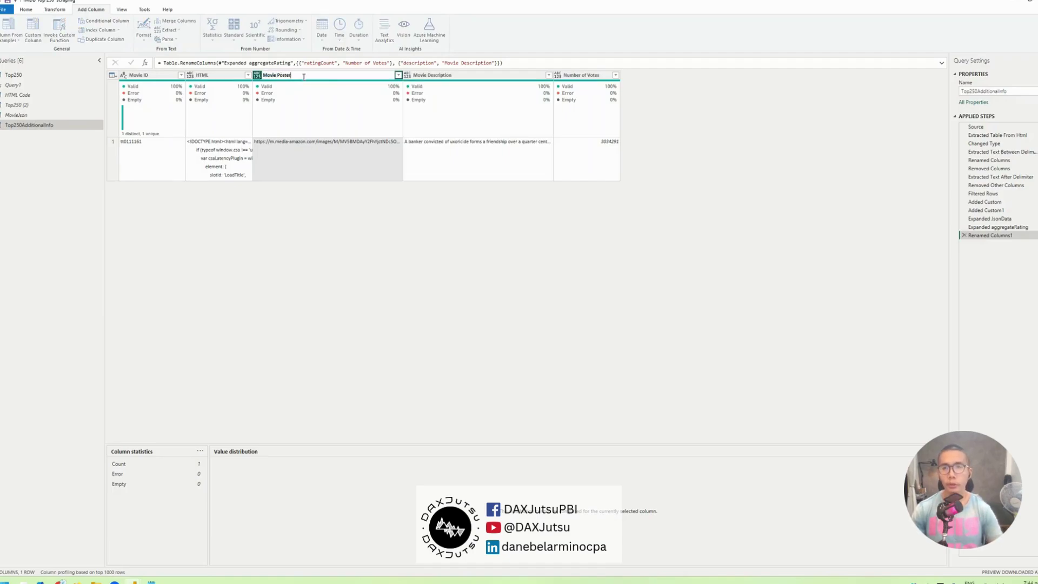
{"action": "type", "text": "ie Poster"}
{"action": "key", "text": "Return"}
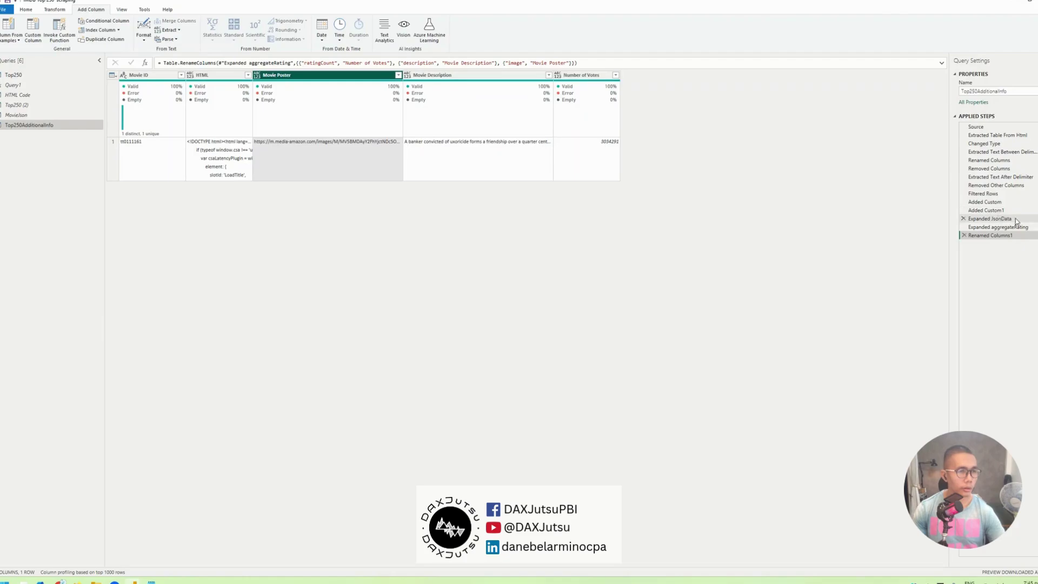
Step: Remove the HTML column right after the Added Custom1 step and return to the query's final step
{"action": "left_click", "coordinate": [984, 193]}
{"action": "left_click", "coordinate": [996, 211]}
{"action": "left_click", "coordinate": [993, 202]}
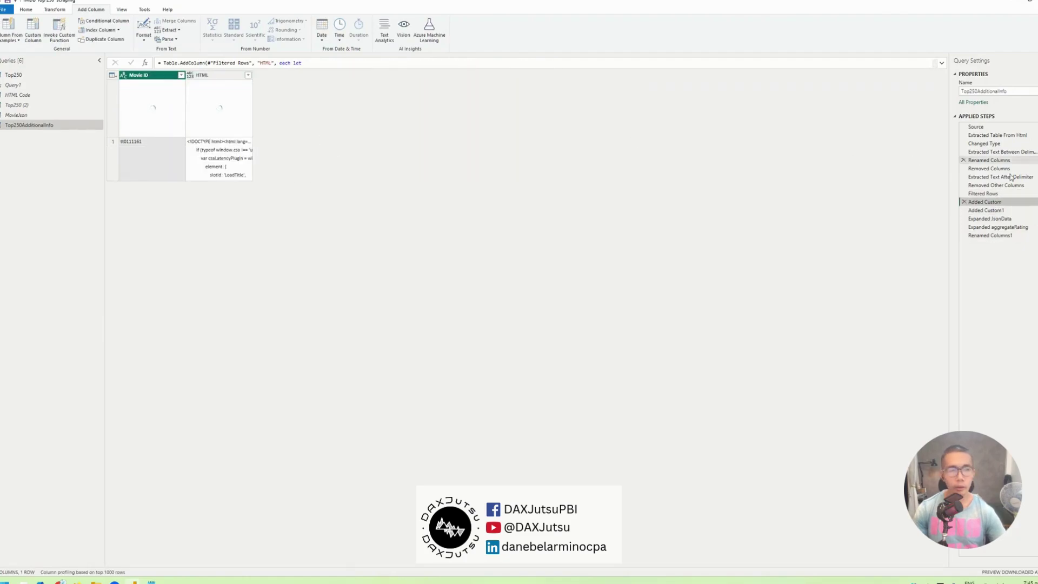
{"action": "left_click", "coordinate": [986, 210]}
{"action": "left_click", "coordinate": [226, 79]}
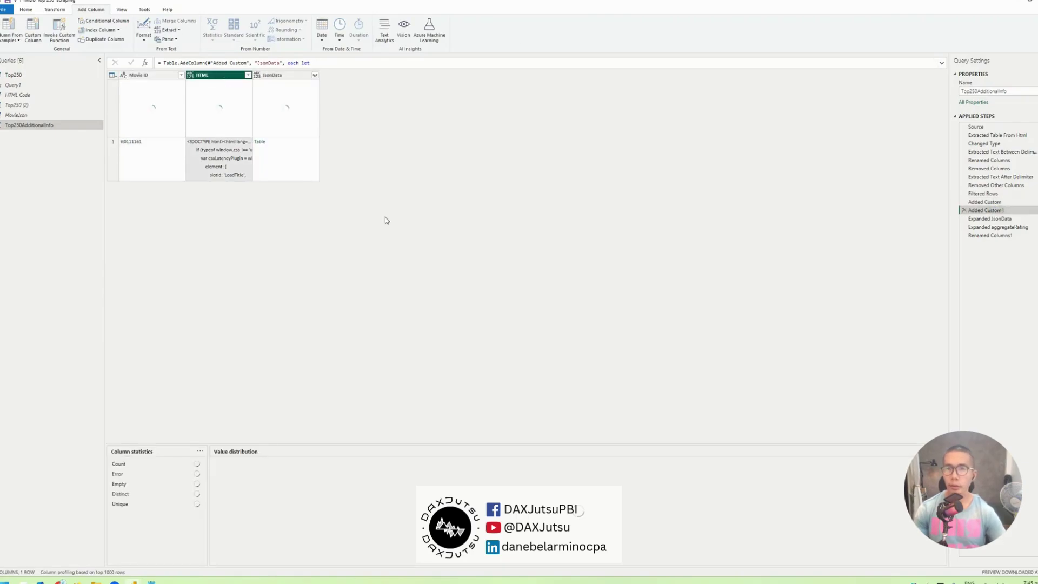
{"action": "key", "text": "Delete"}
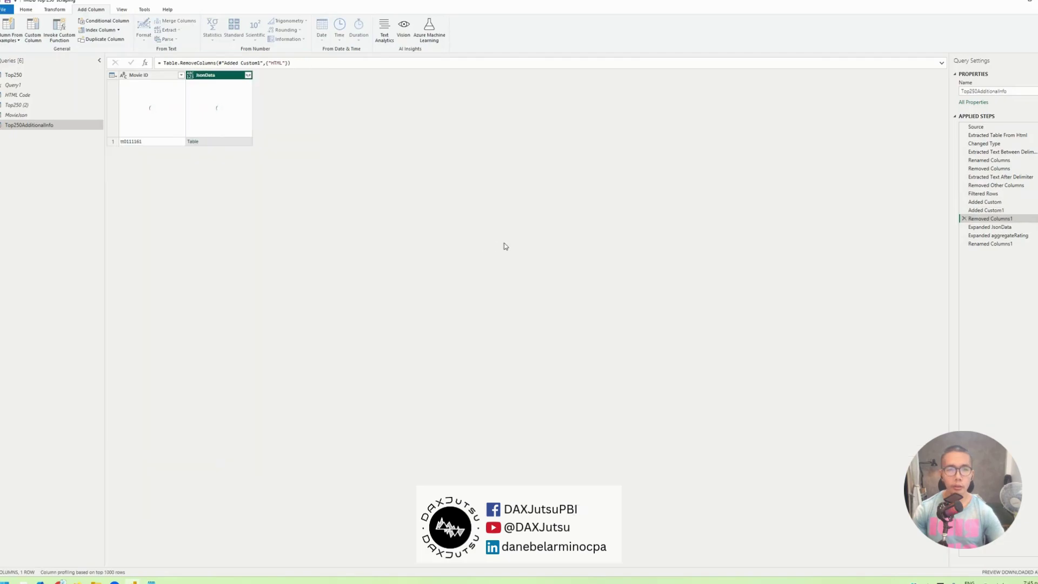
{"action": "left_click", "coordinate": [1016, 245]}
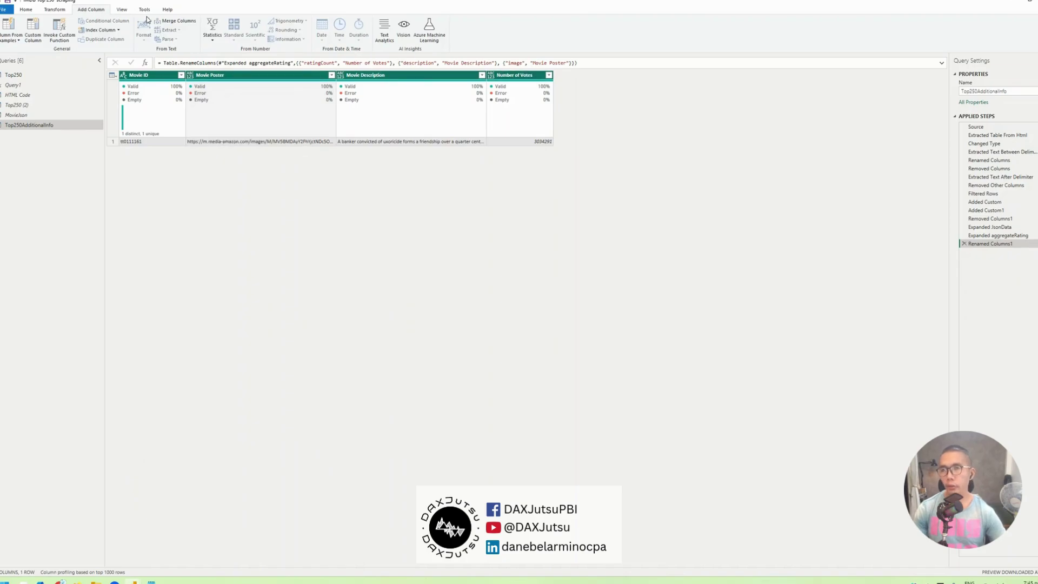
Step: Change the data type of all four columns, from Movie ID to Number of Votes, to Text
{"action": "left_click", "coordinate": [27, 10]}
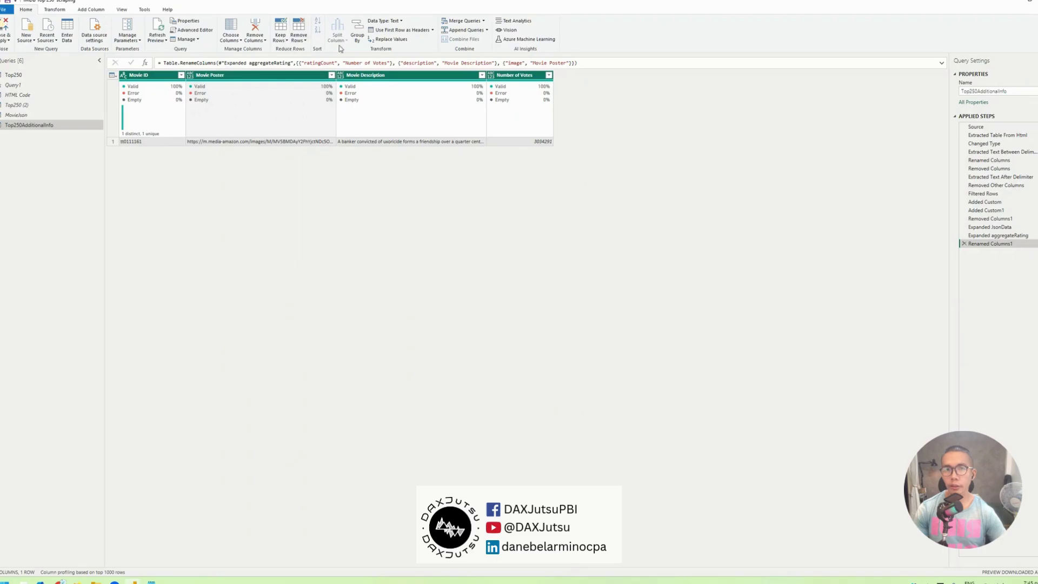
{"action": "left_click", "coordinate": [60, 10]}
{"action": "right_click", "coordinate": [238, 77]}
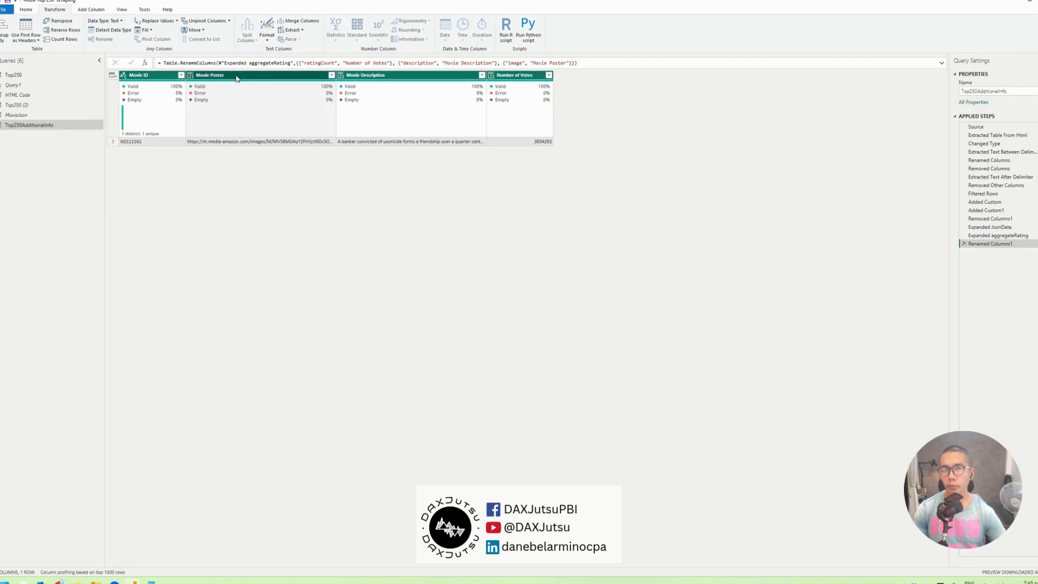
{"action": "mouse_move", "coordinate": [284, 164]}
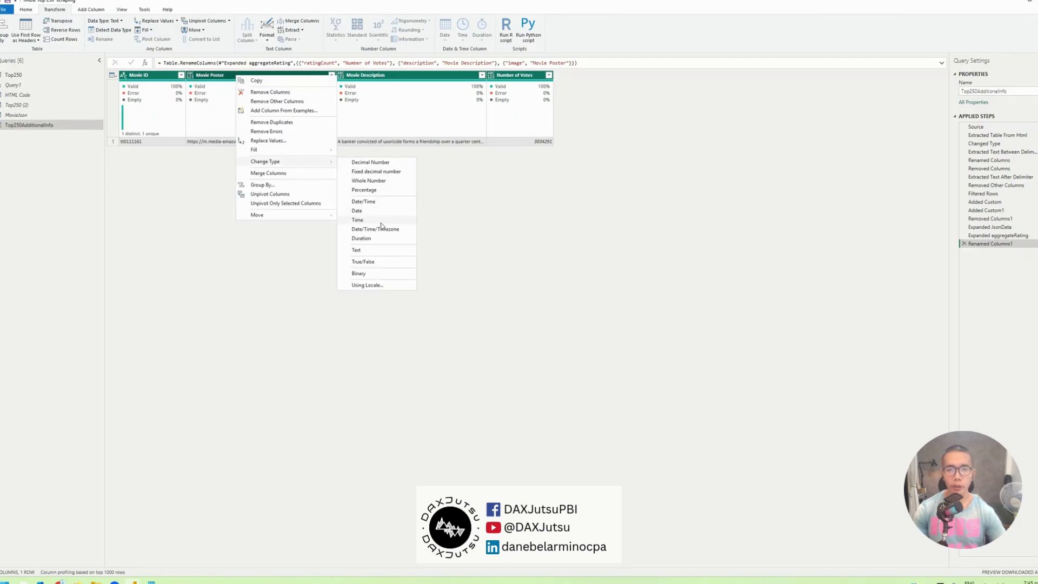
{"action": "left_click", "coordinate": [374, 250]}
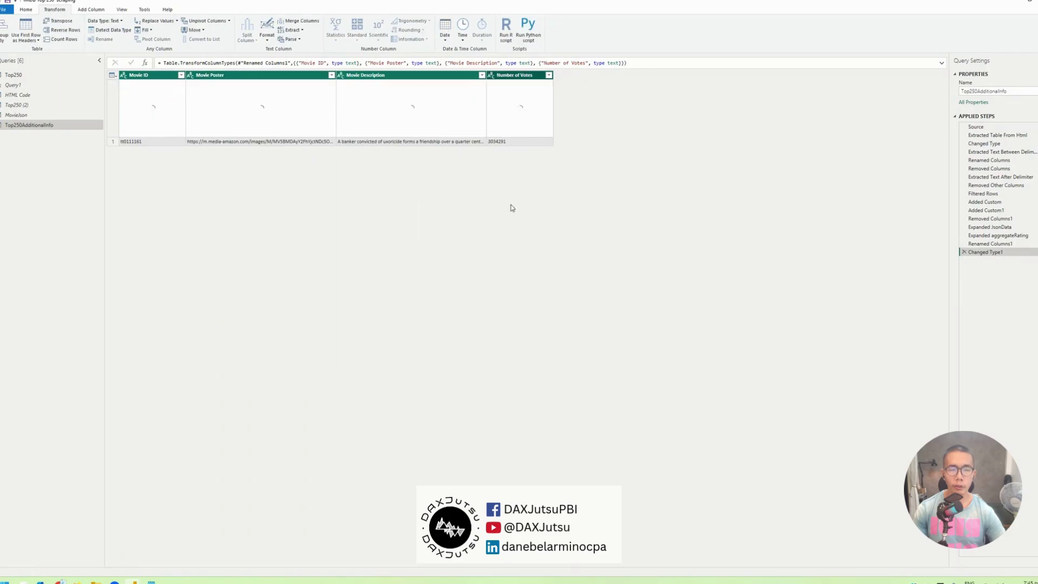
Step: Change the Number of Votes column to Whole Number, replacing its current type conversion
{"action": "left_click", "coordinate": [493, 77]}
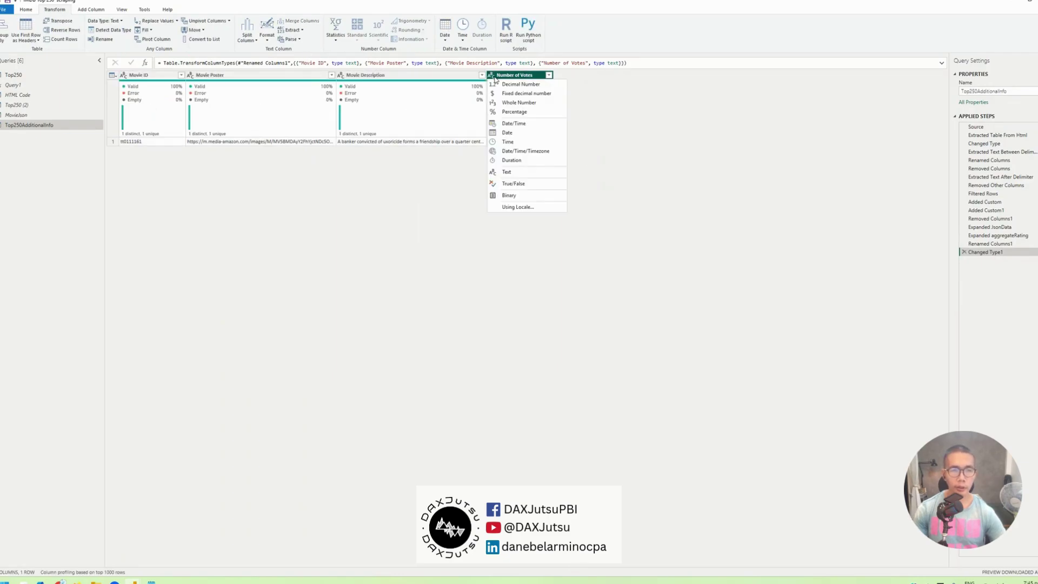
{"action": "left_click", "coordinate": [516, 102]}
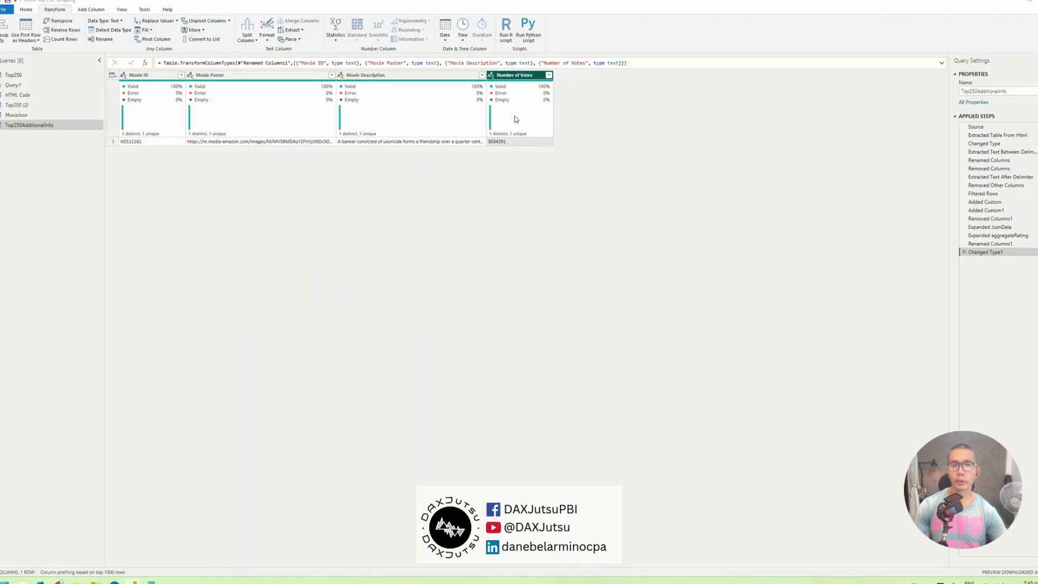
{"action": "left_click", "coordinate": [543, 308]}
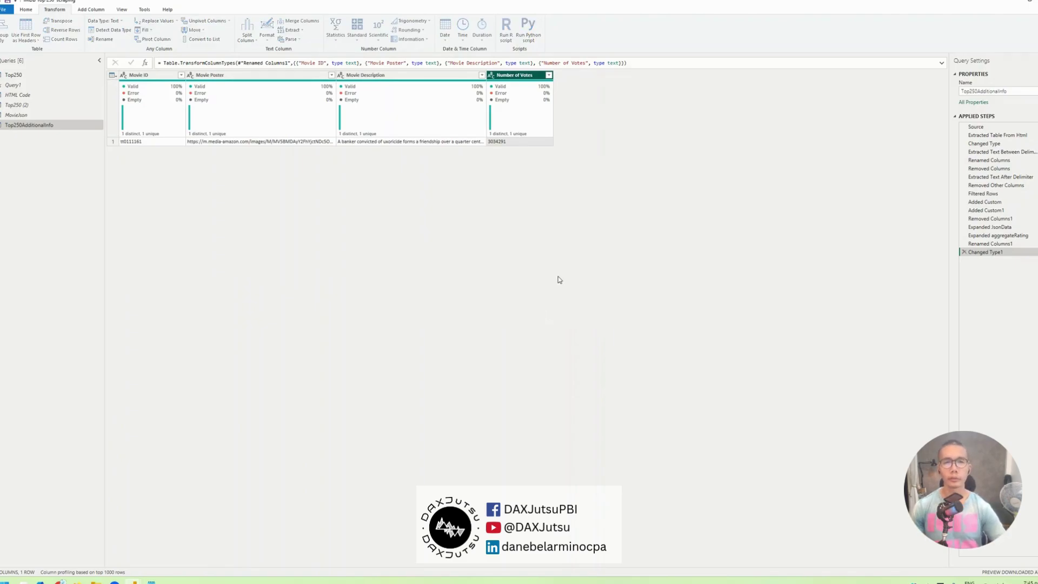
Step: Duplicate the Top250AdditionalInfo query and go back to the copy's Removed Columns1 step
{"action": "right_click", "coordinate": [92, 129]}
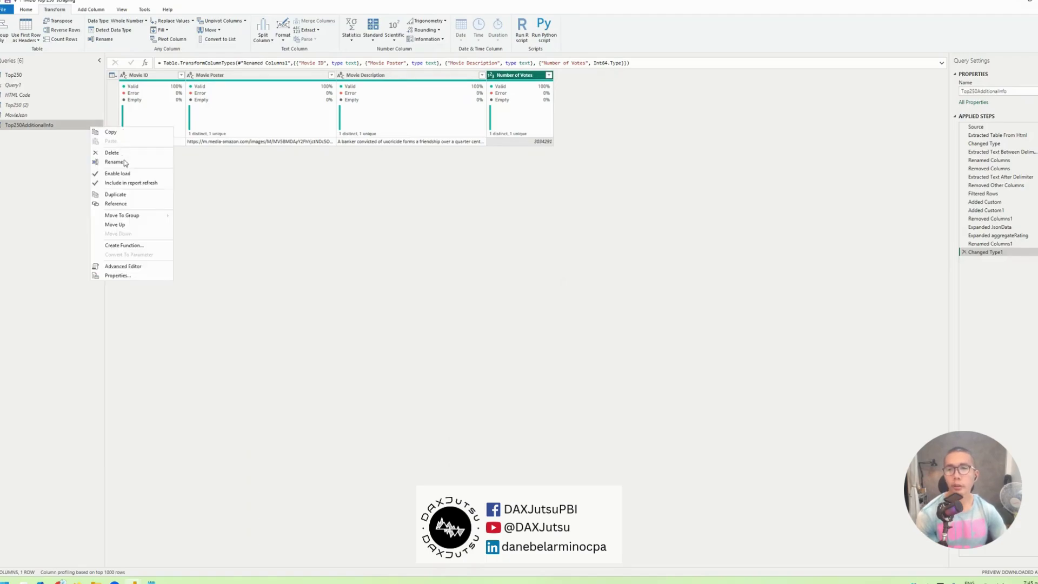
{"action": "left_click", "coordinate": [135, 194]}
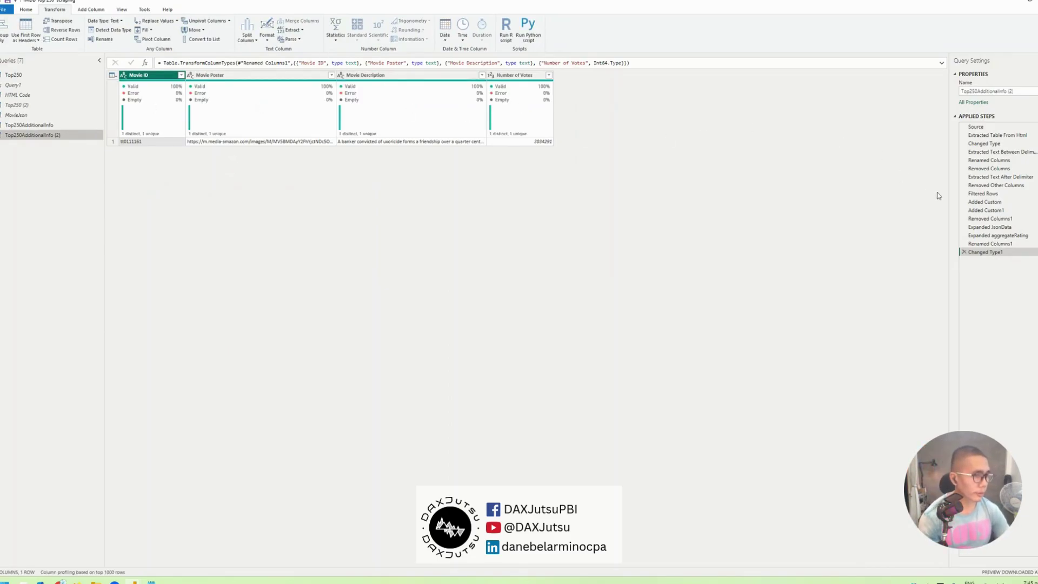
{"action": "left_click", "coordinate": [1004, 218]}
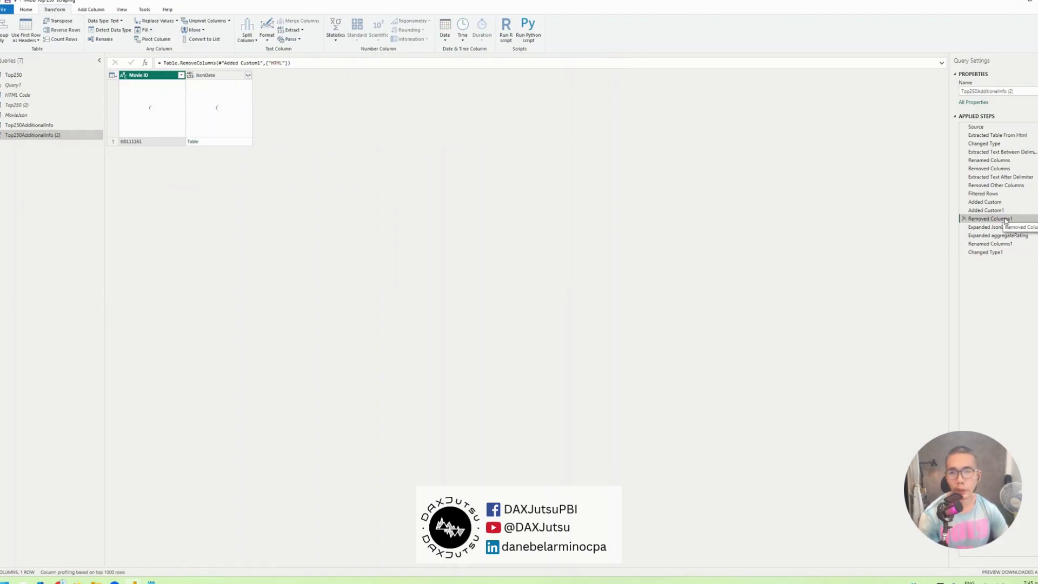
Step: Delete the duplicated query's steps from Expanded JsonData through to the end, keeping Removed Columns1
{"action": "right_click", "coordinate": [1004, 219]}
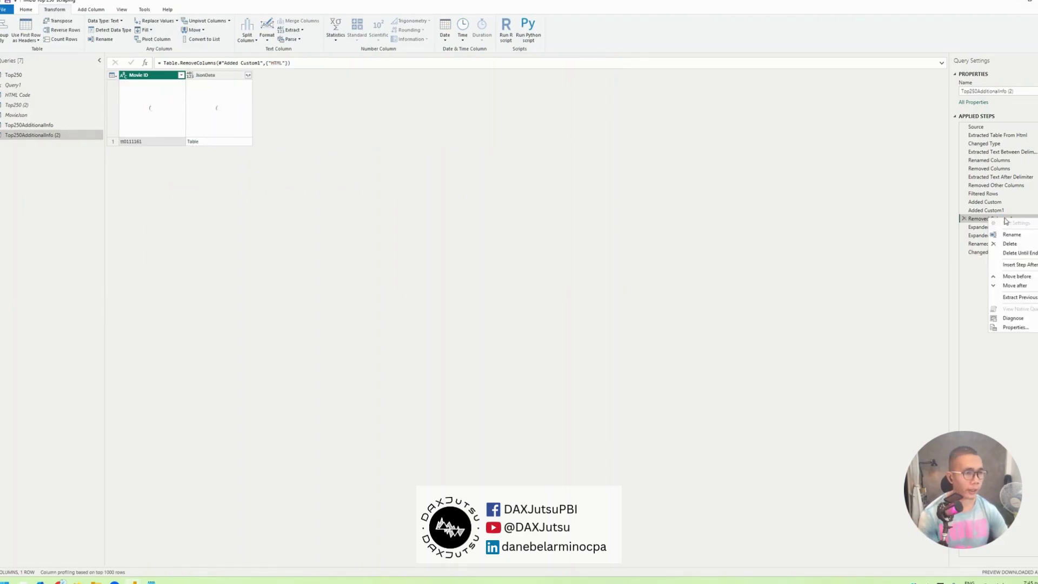
{"action": "left_click", "coordinate": [1028, 257]}
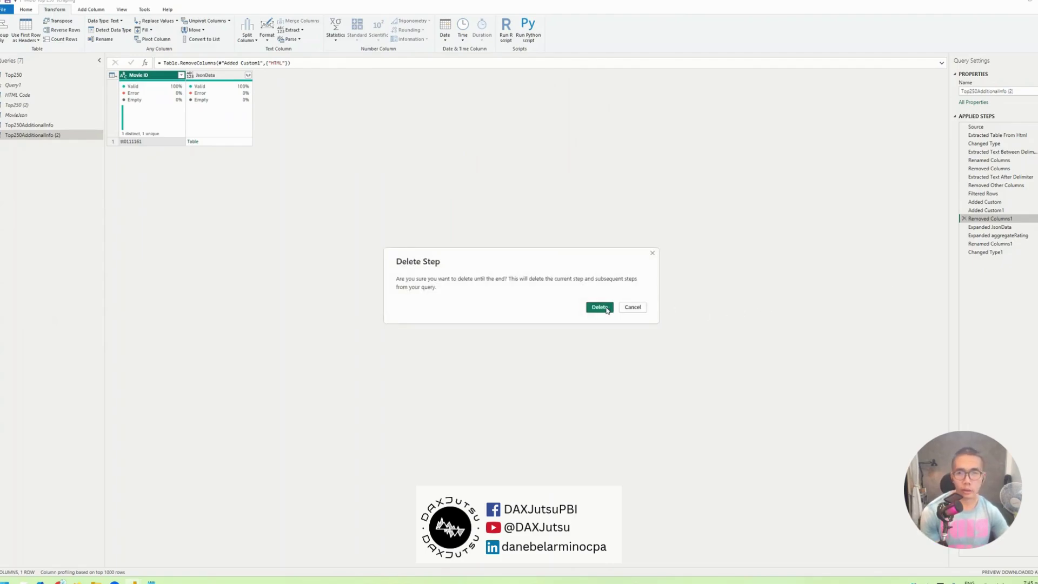
{"action": "left_click", "coordinate": [646, 307]}
{"action": "right_click", "coordinate": [1005, 227]}
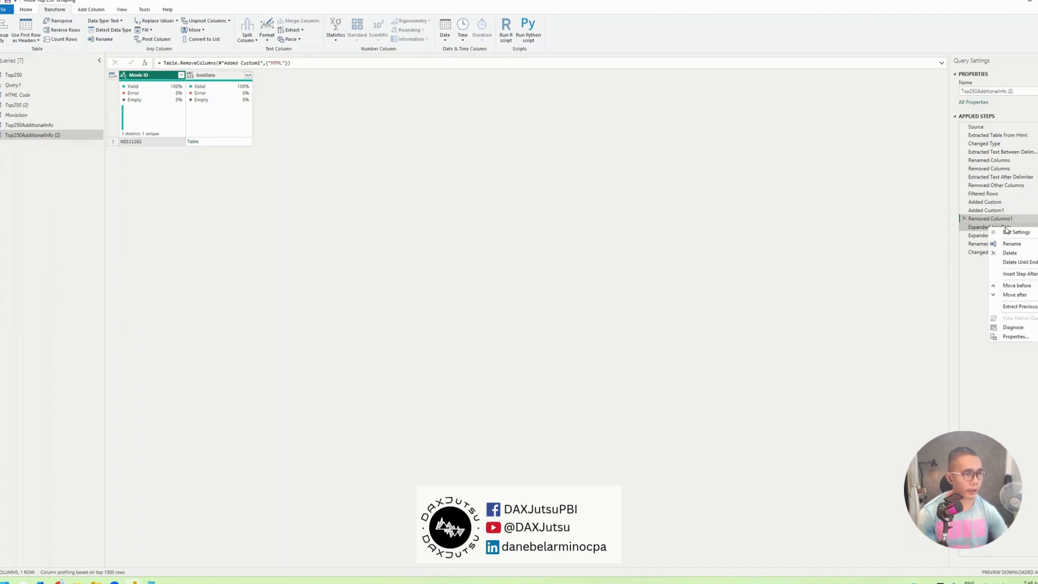
{"action": "left_click", "coordinate": [1022, 265]}
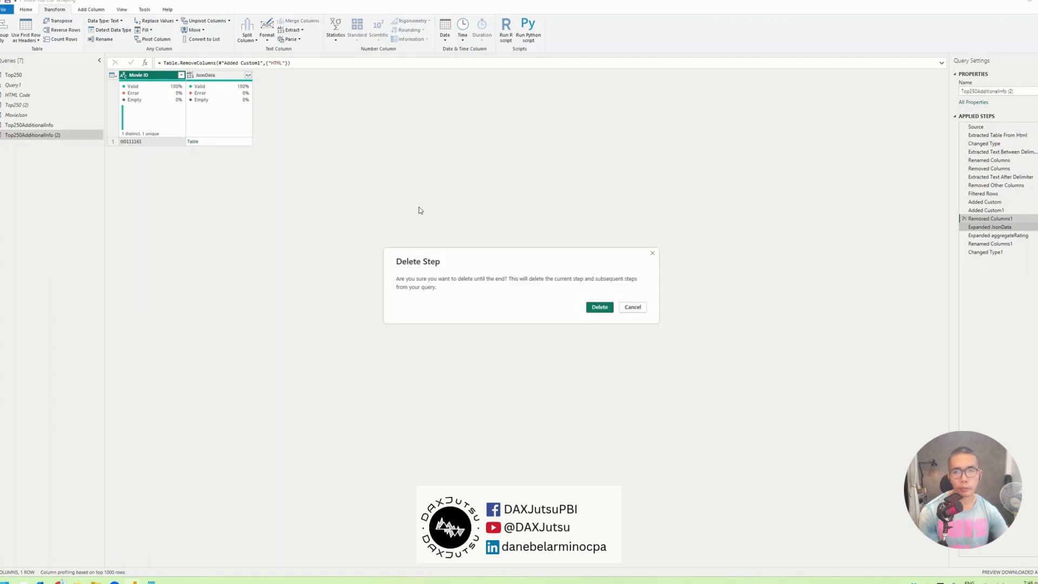
{"action": "left_click", "coordinate": [600, 308]}
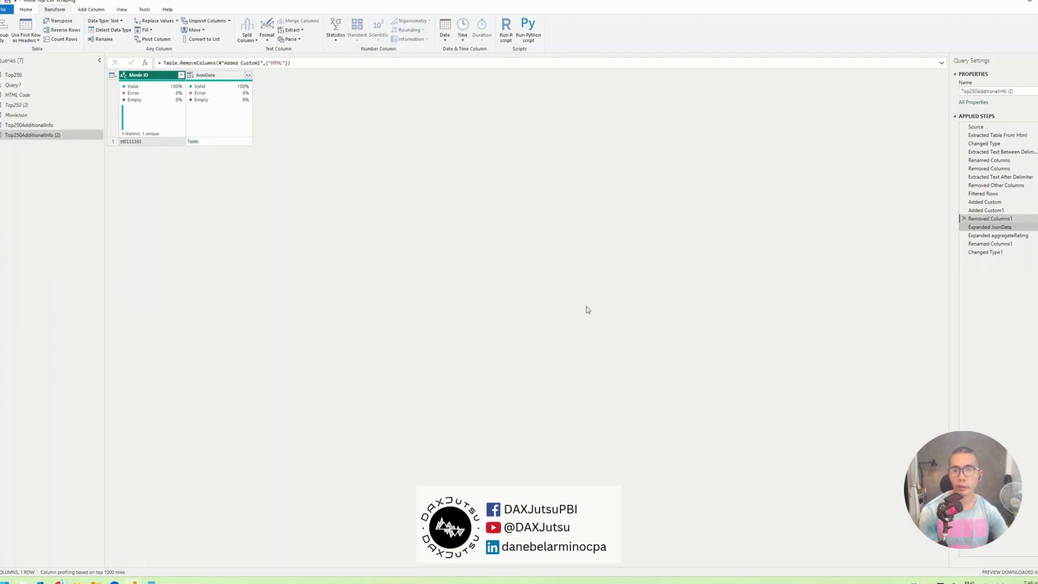
Step: Expand only the genre field from the JsonData column and rename the query Genre
{"action": "left_click", "coordinate": [211, 144]}
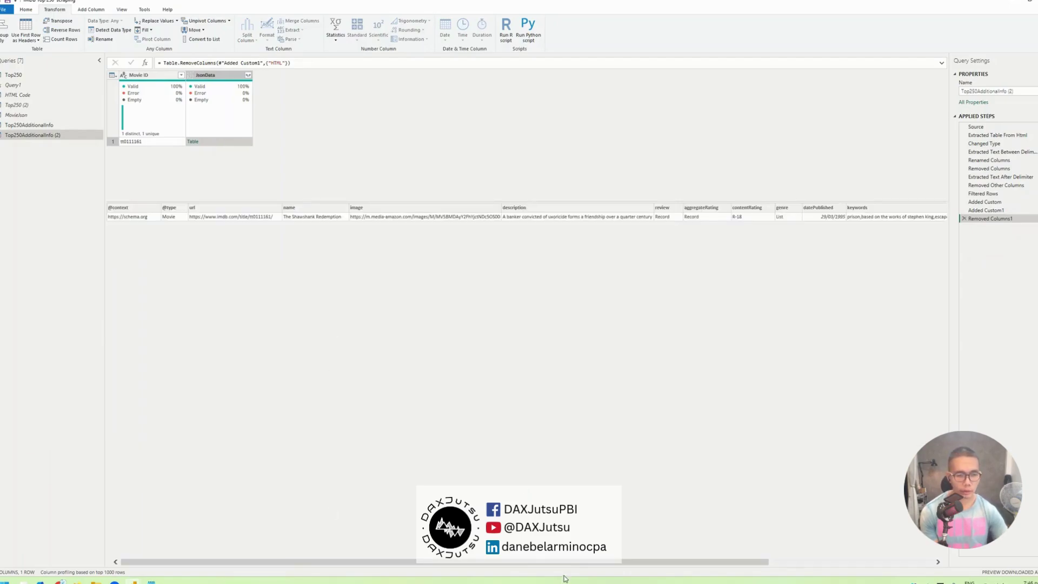
{"action": "left_click_drag", "start_coordinate": [566, 563], "coordinate": [967, 557]}
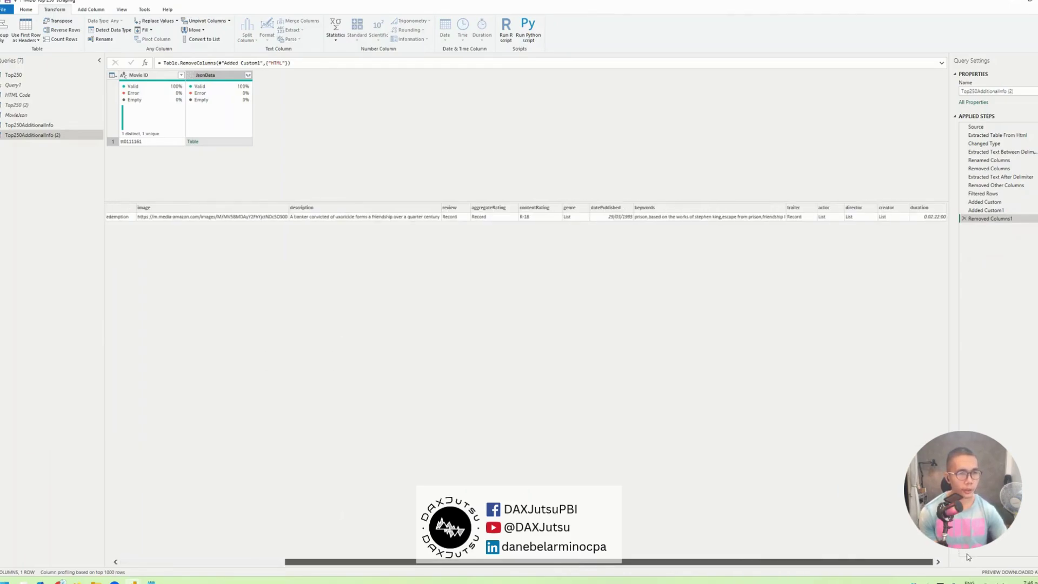
{"action": "left_click_drag", "start_coordinate": [967, 556], "coordinate": [289, 574]}
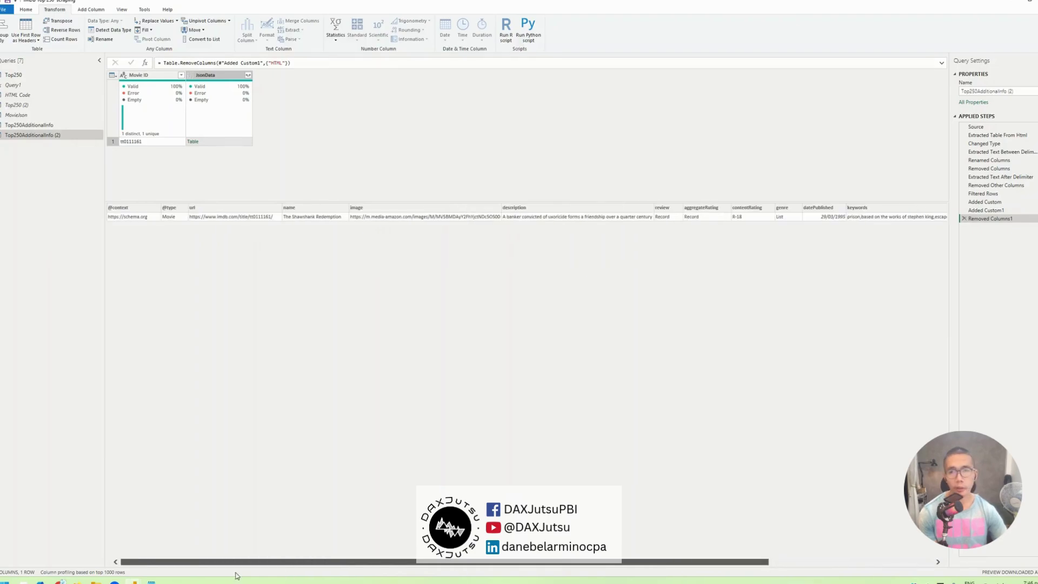
{"action": "left_click", "coordinate": [248, 75]}
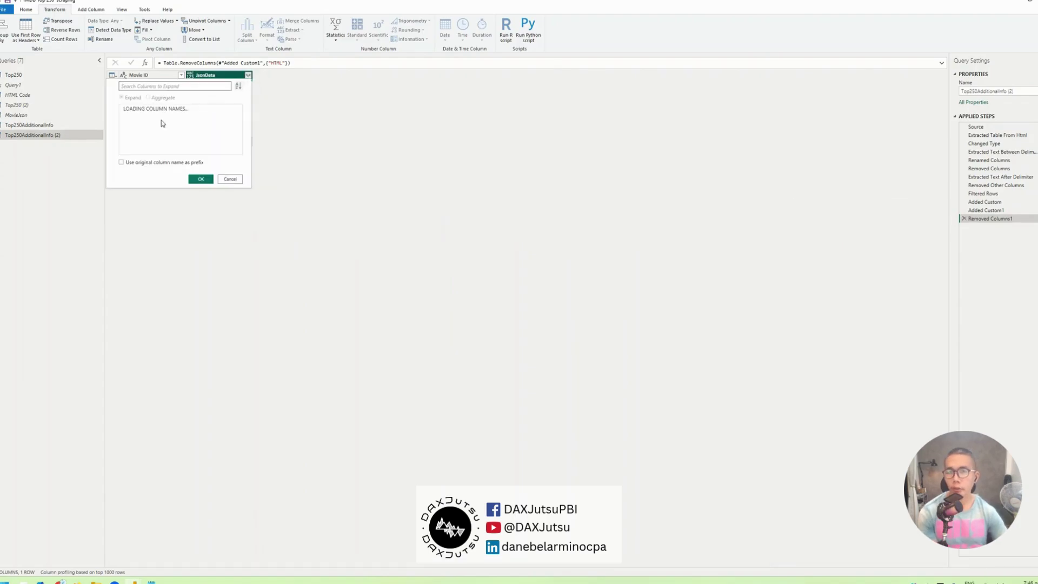
{"action": "left_click", "coordinate": [128, 112]}
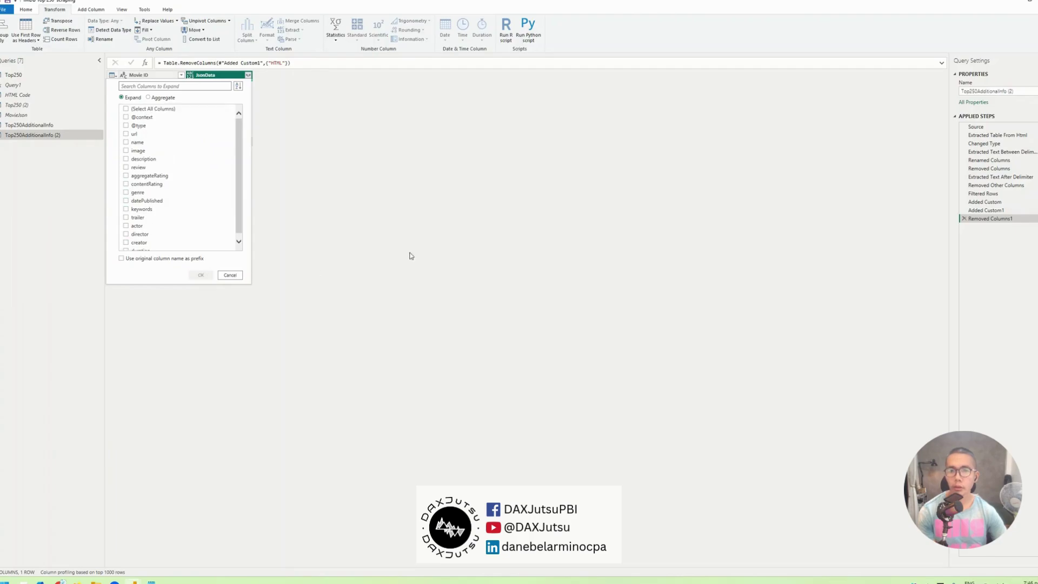
{"action": "left_click", "coordinate": [126, 193]}
{"action": "left_click", "coordinate": [200, 276]}
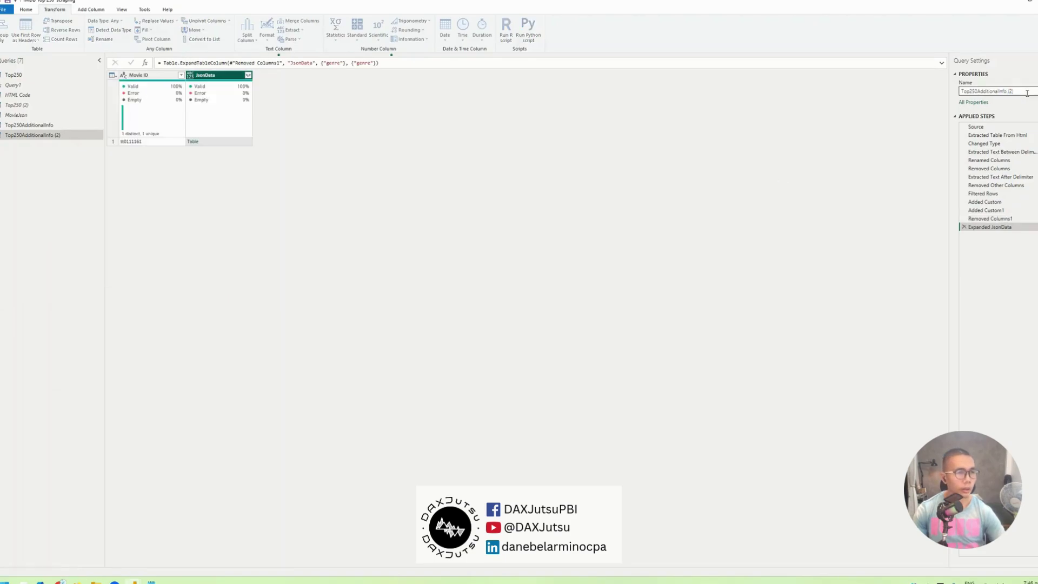
{"action": "type", "text": "Genre"}
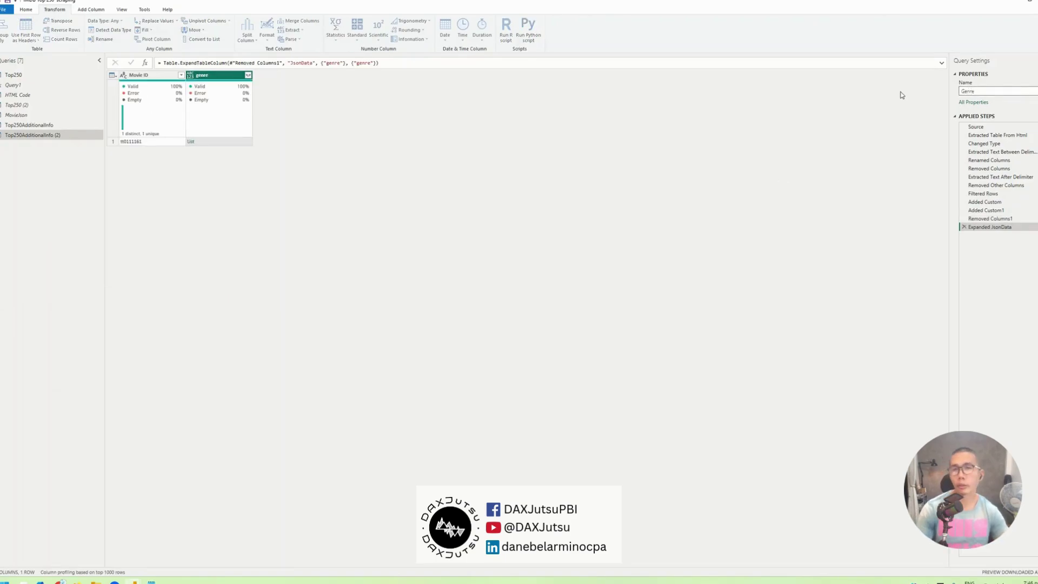
{"action": "key", "text": "Return"}
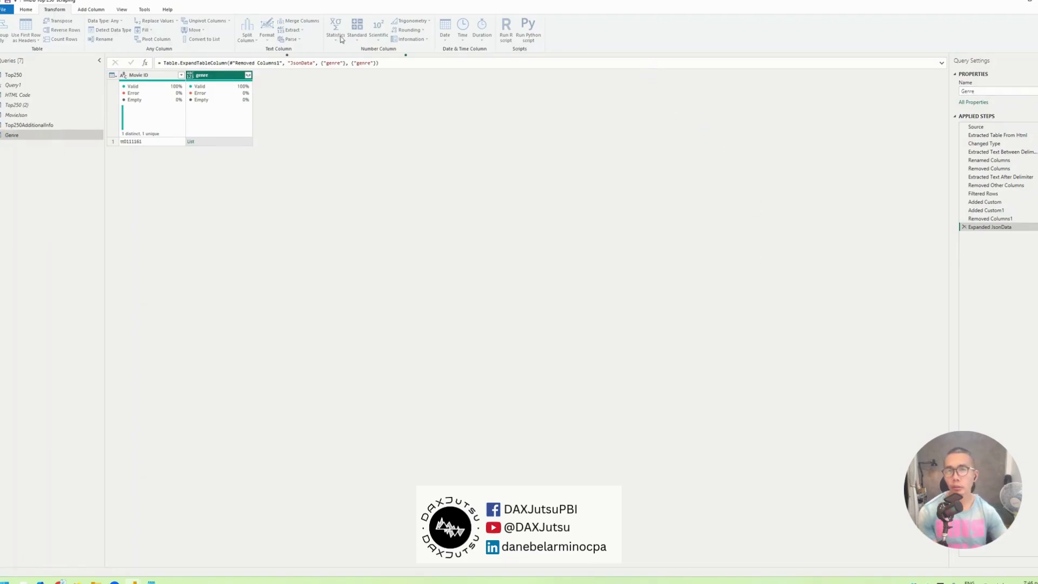
Step: Expand the genre lists to new rows and change the genre column's data type to Text
{"action": "left_click", "coordinate": [248, 75]}
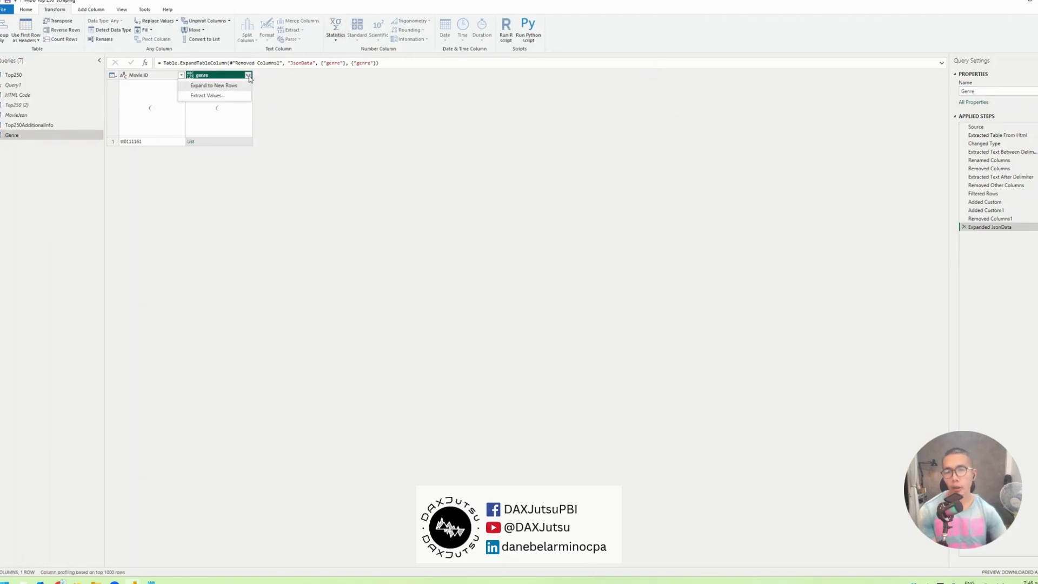
{"action": "left_click", "coordinate": [221, 86]}
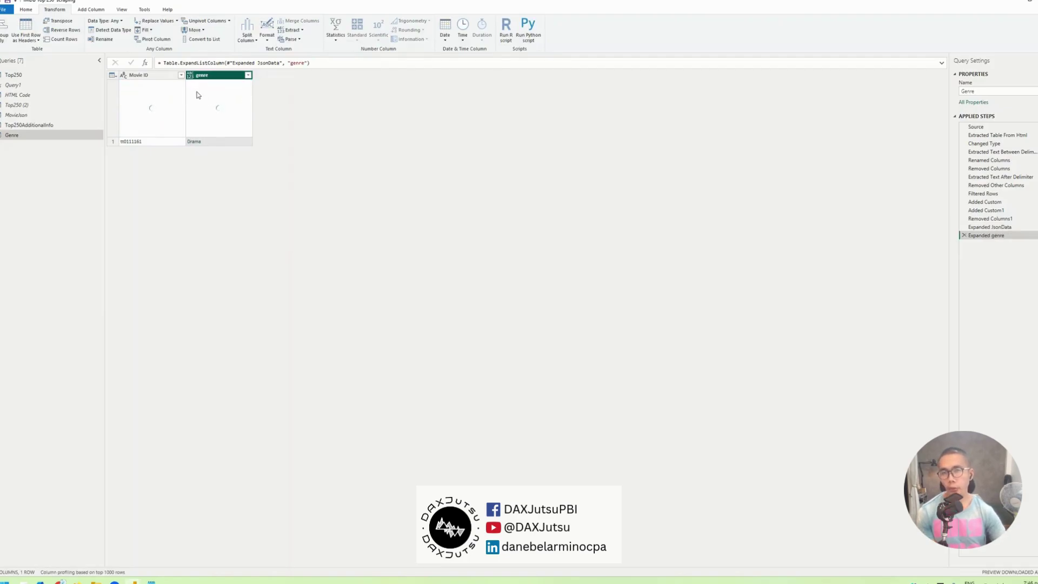
{"action": "left_click", "coordinate": [190, 75]}
{"action": "left_click", "coordinate": [222, 172]}
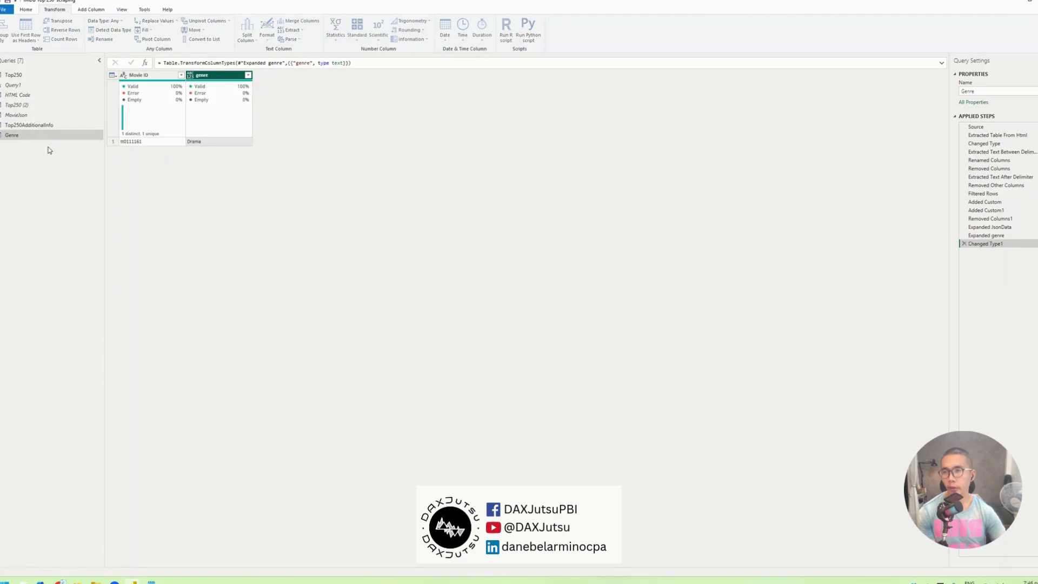
Step: Duplicate the Genre query and delete the copy's steps from Expanded genre through to the end
{"action": "right_click", "coordinate": [50, 136]}
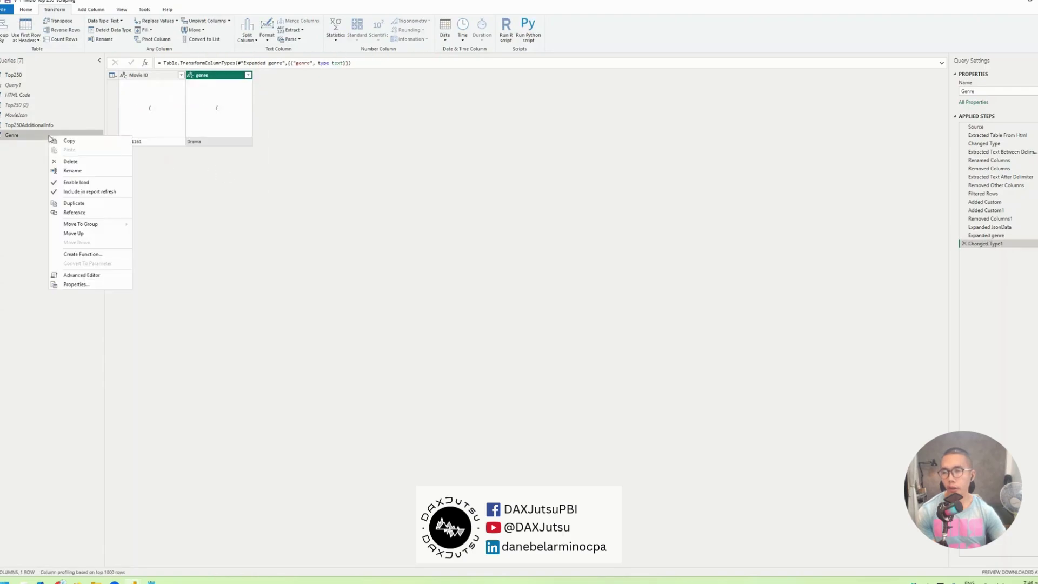
{"action": "left_click", "coordinate": [99, 212]}
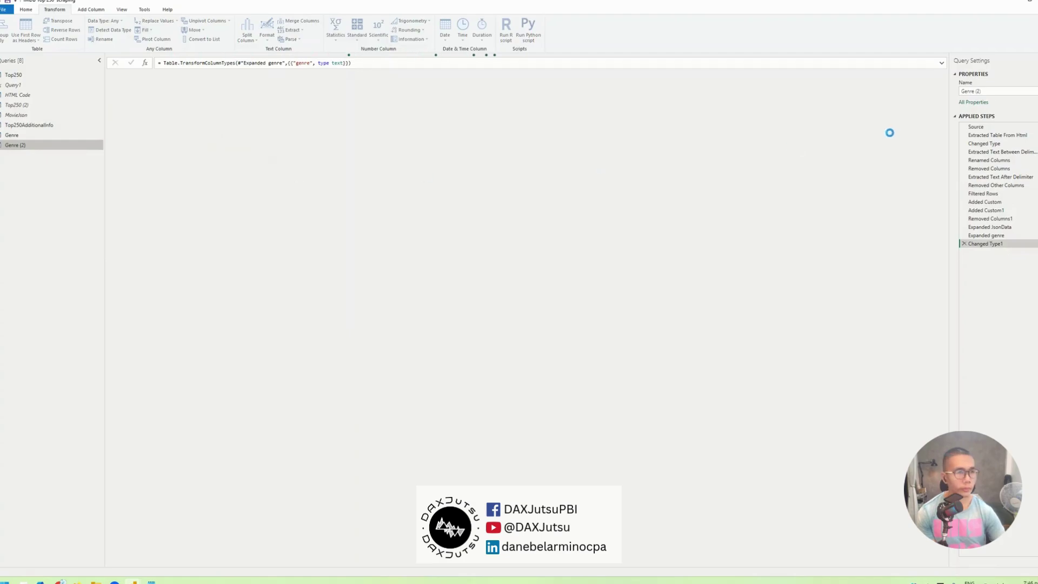
{"action": "left_click", "coordinate": [1012, 235]}
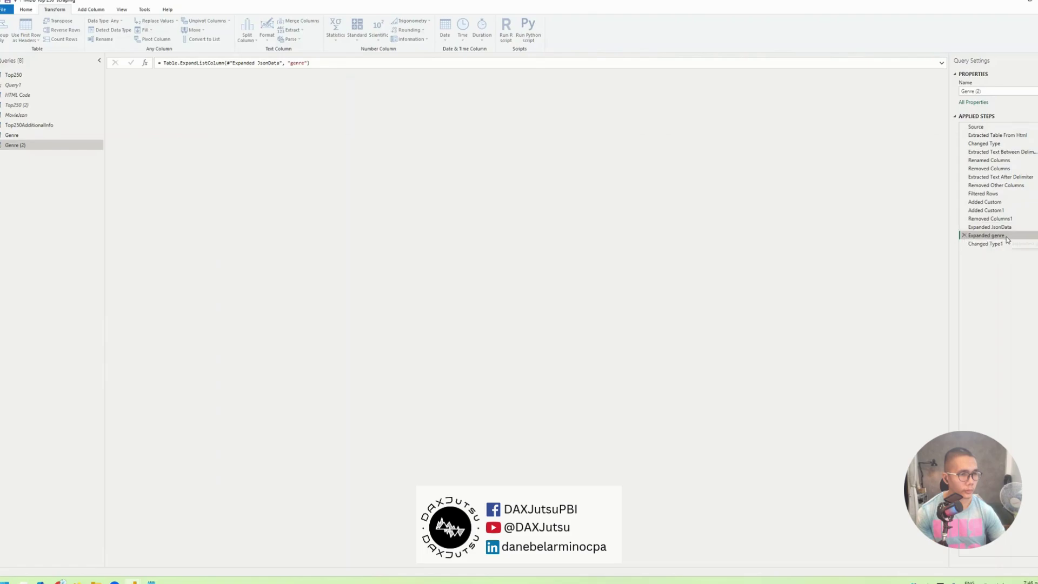
{"action": "right_click", "coordinate": [1005, 236]}
{"action": "left_click", "coordinate": [1021, 271]}
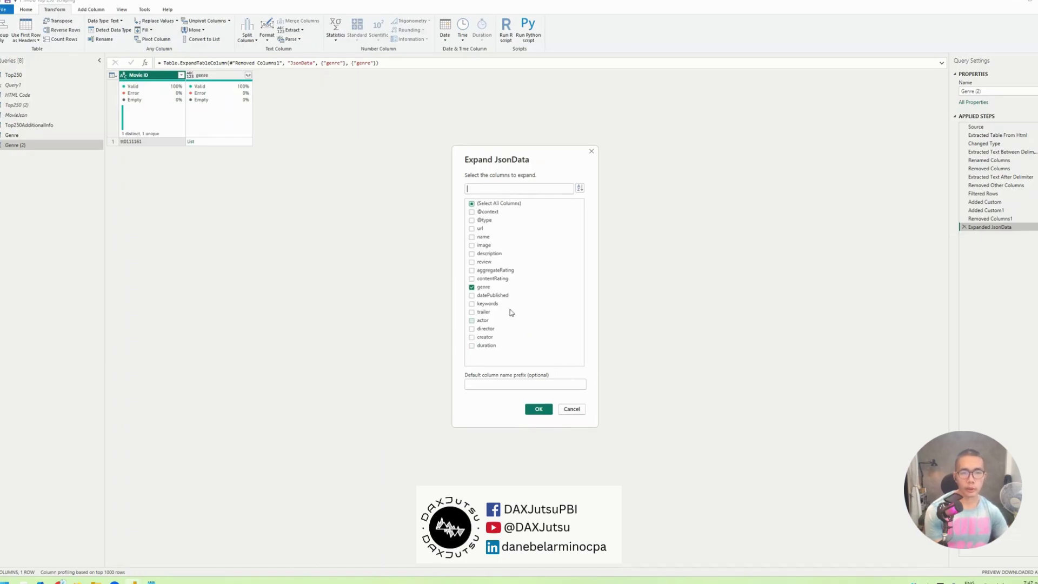
Step: Edit the copy's Expanded JsonData step to expand the director field instead of genre
{"action": "left_click", "coordinate": [471, 287]}
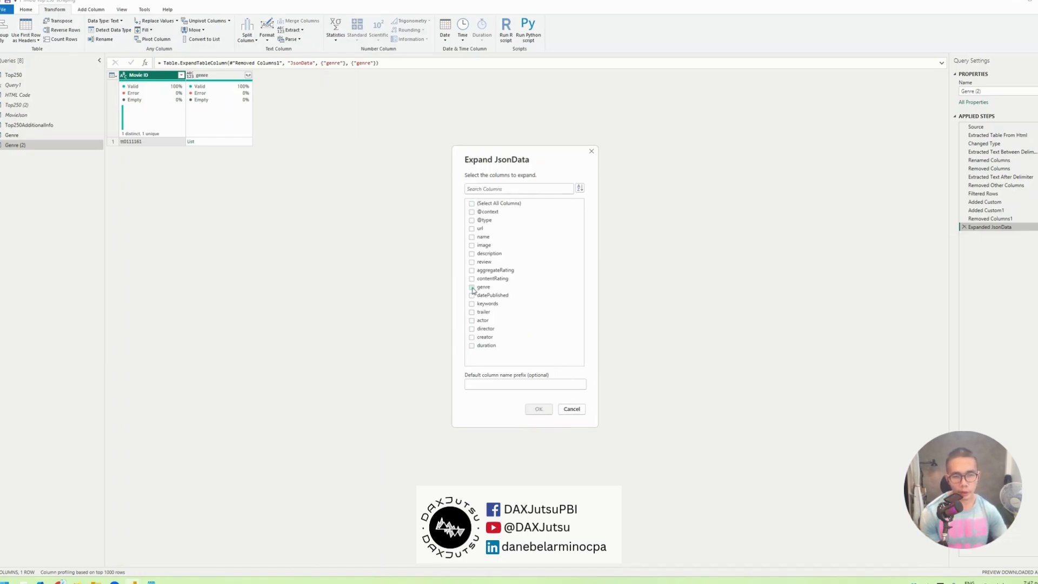
{"action": "left_click", "coordinate": [471, 329]}
{"action": "left_click", "coordinate": [539, 409]}
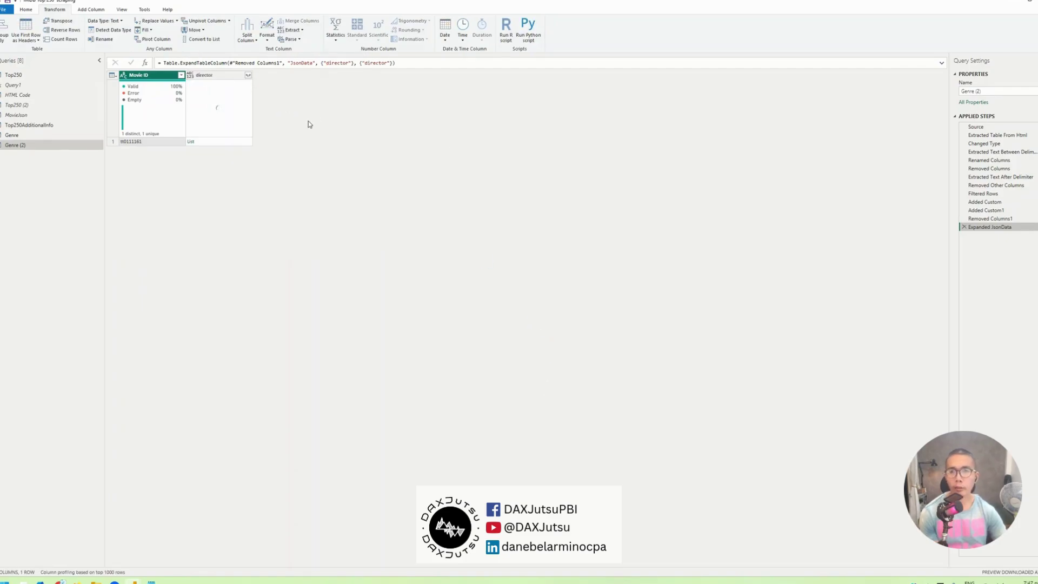
{"action": "left_click", "coordinate": [235, 137]}
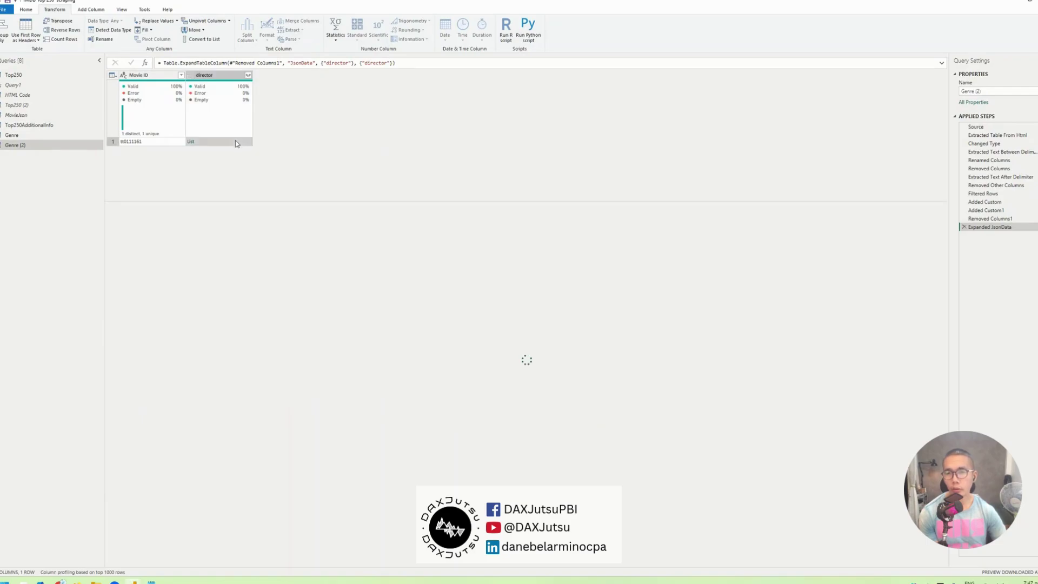
{"action": "left_click", "coordinate": [248, 75]}
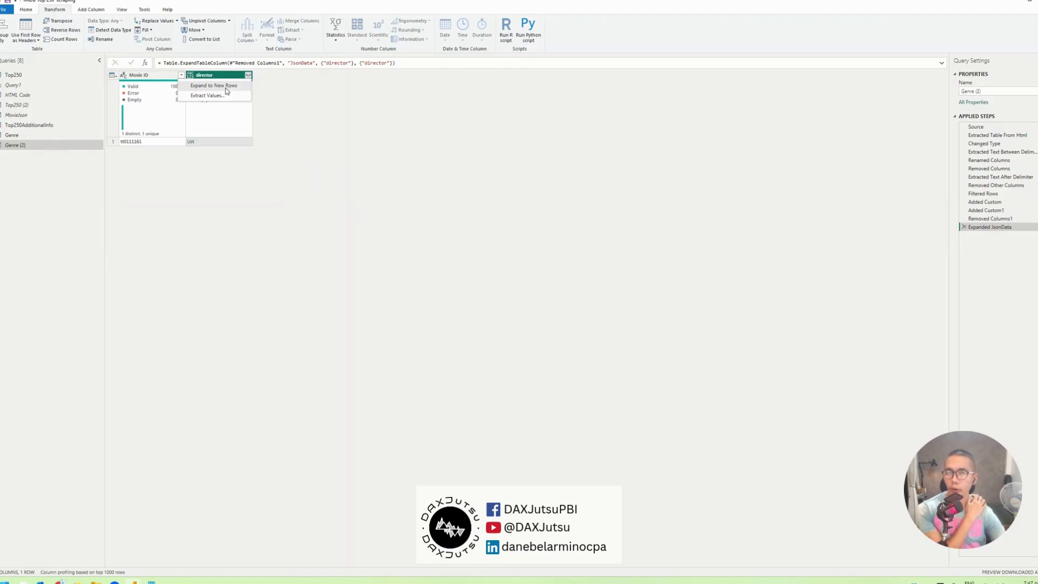
{"action": "left_click", "coordinate": [226, 89]}
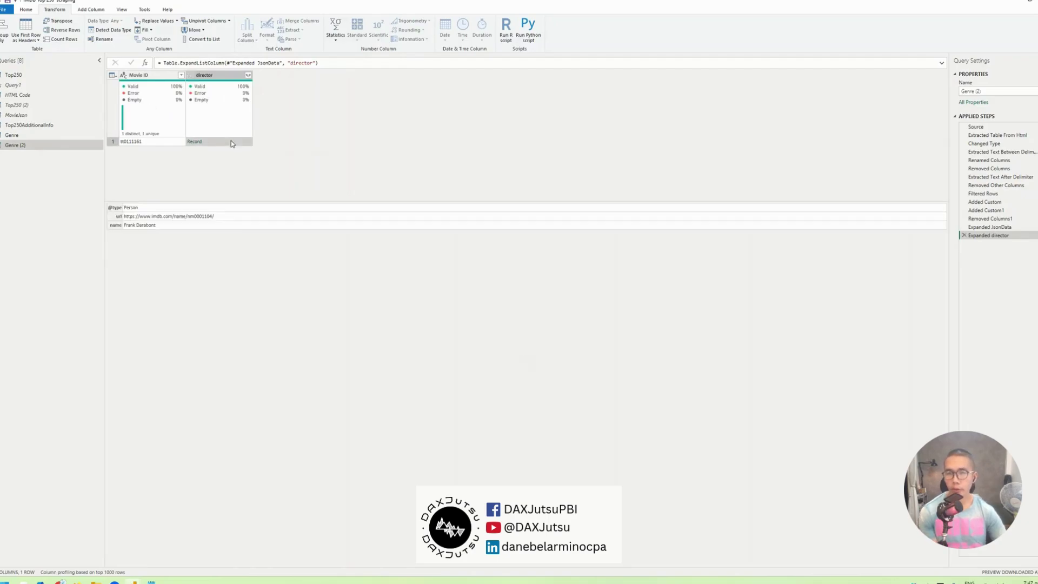
{"action": "left_click", "coordinate": [248, 76]}
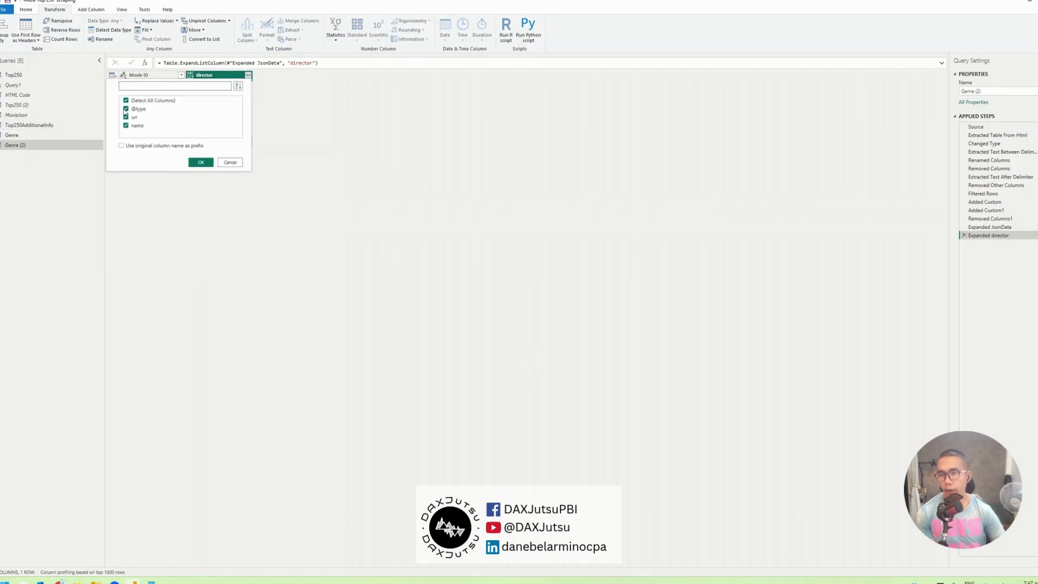
{"action": "left_click", "coordinate": [200, 162]}
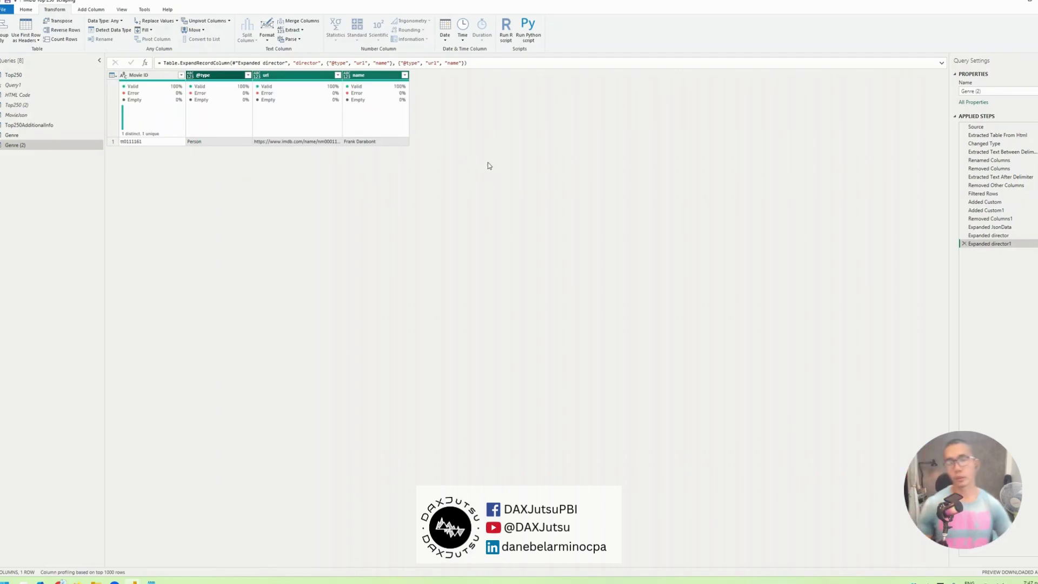
{"action": "right_click", "coordinate": [320, 74]}
{"action": "mouse_move", "coordinate": [357, 163]}
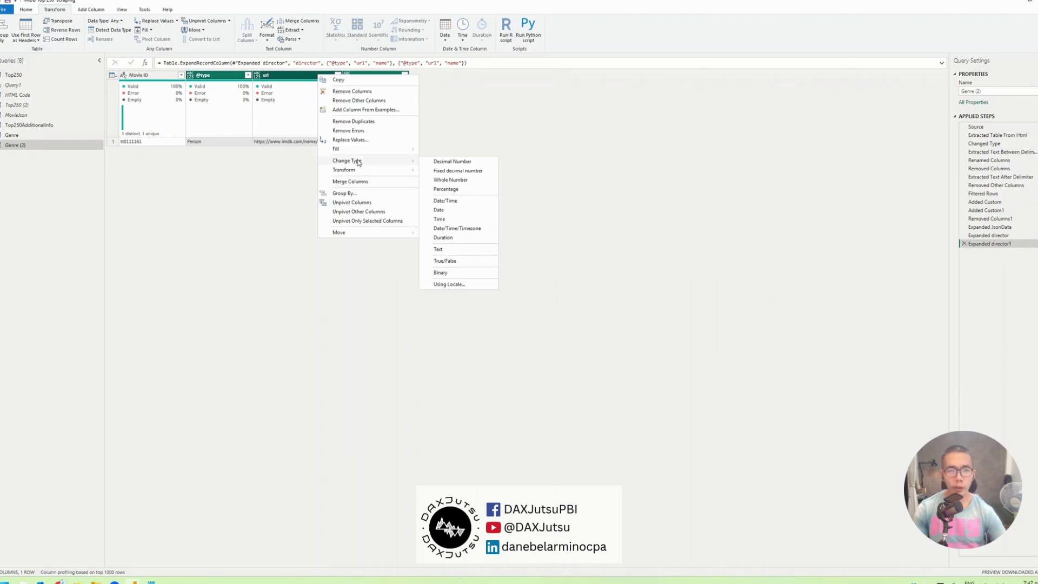
{"action": "left_click", "coordinate": [454, 249]}
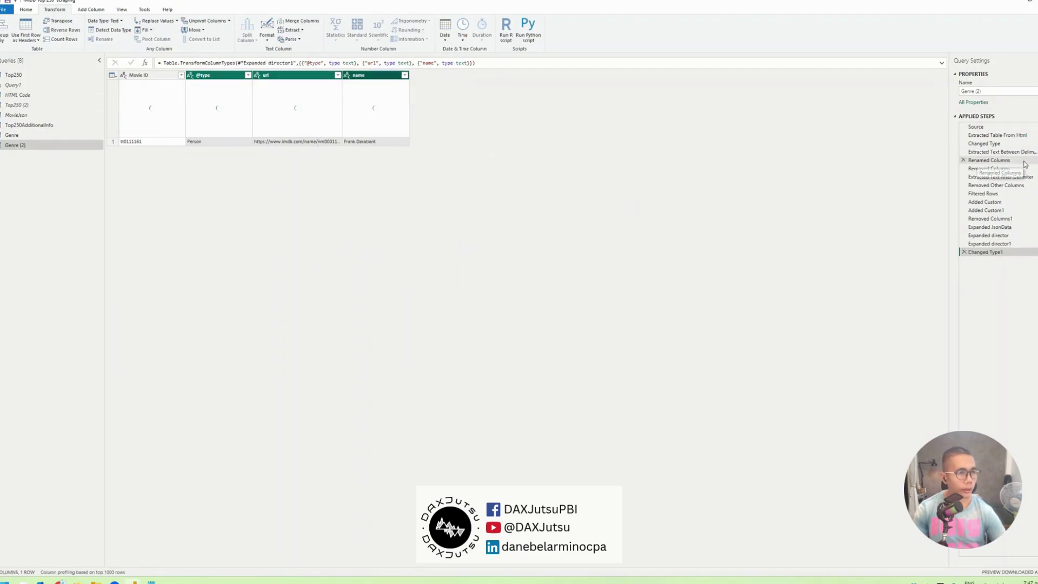
Step: Delete the Filtered Rows step that limits the query to one Movie ID and return to Changed Type1
{"action": "left_click", "coordinate": [1008, 194]}
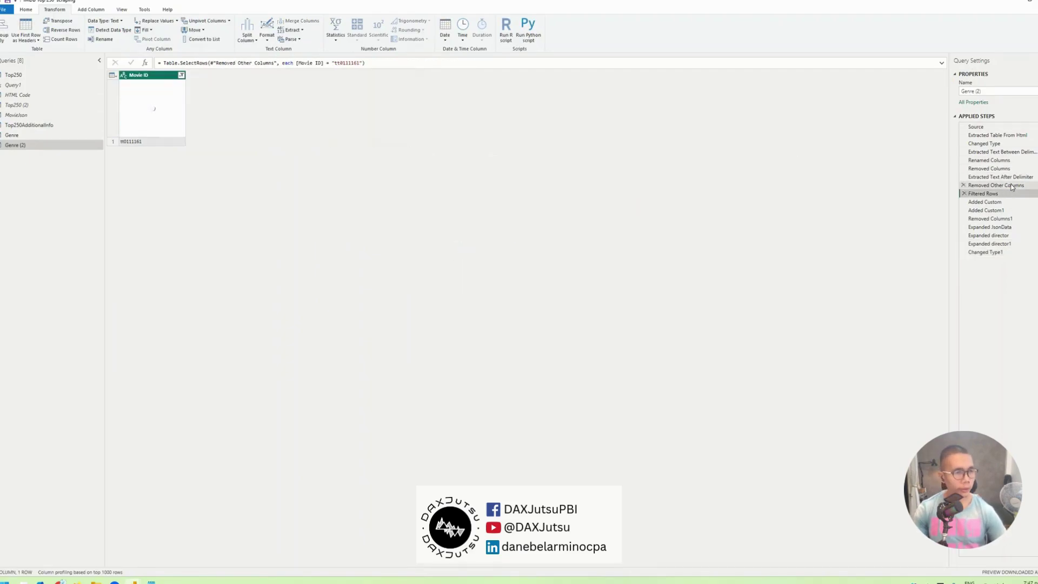
{"action": "left_click", "coordinate": [965, 194]}
{"action": "key", "text": "Escape"}
{"action": "left_click", "coordinate": [965, 194]}
{"action": "left_click", "coordinate": [1008, 242]}
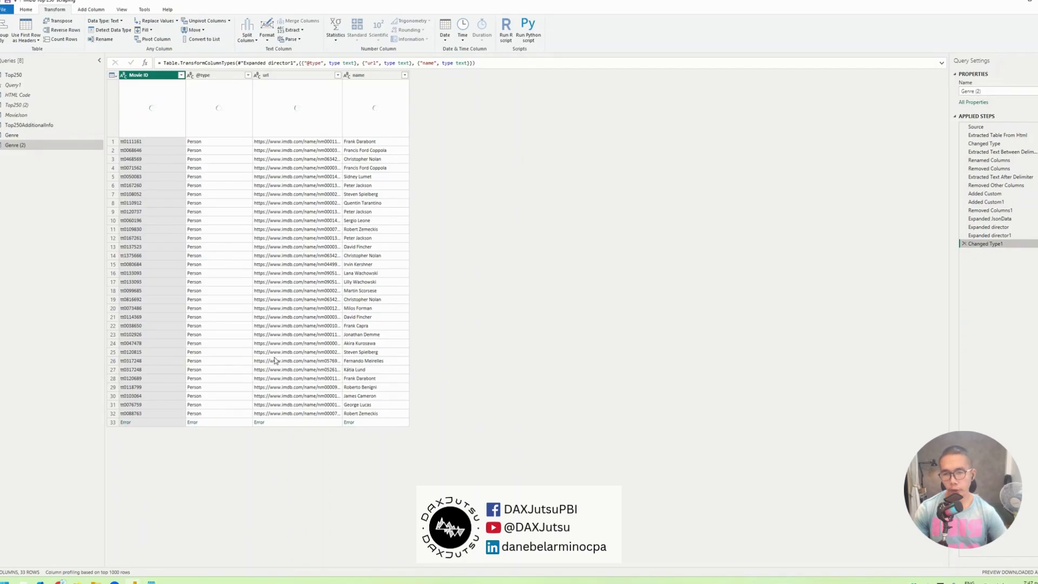
Step: Examine the error details in the last row and trace back through the Added Custom1 and Added Custom steps
{"action": "left_click", "coordinate": [159, 424]}
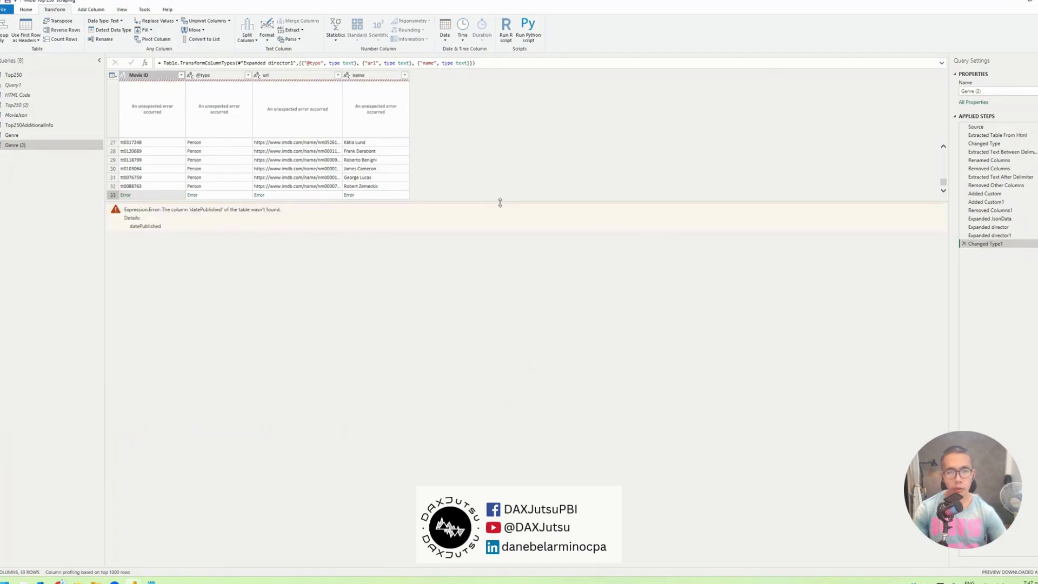
{"action": "left_click_drag", "start_coordinate": [502, 208], "coordinate": [502, 213]}
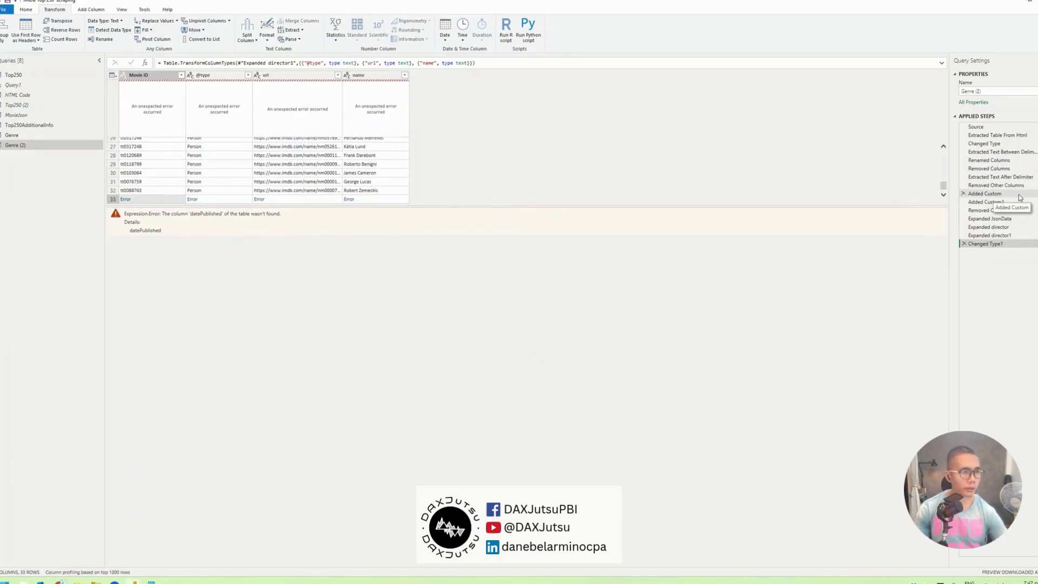
{"action": "left_click", "coordinate": [987, 202]}
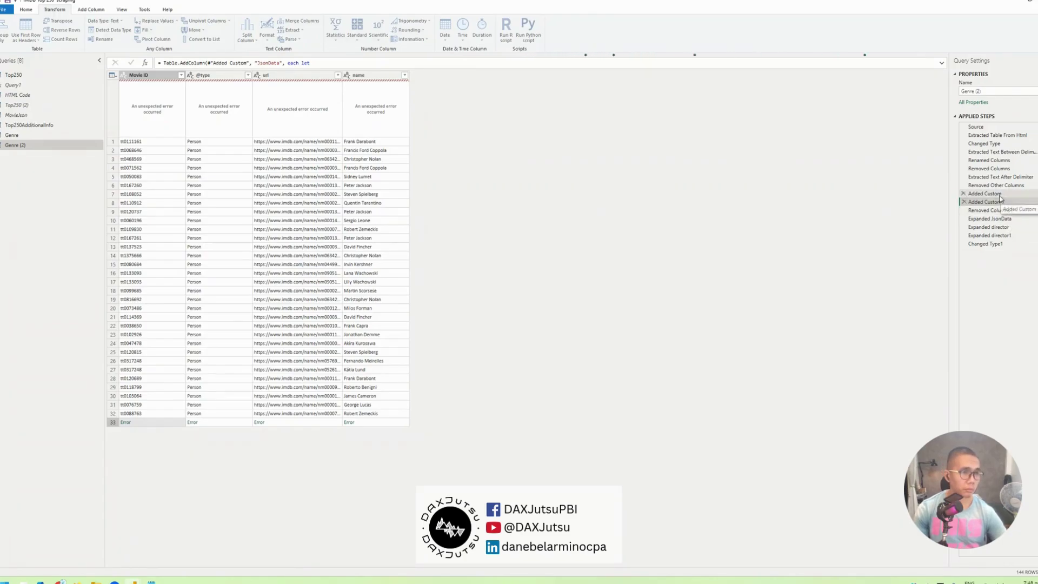
{"action": "left_click", "coordinate": [998, 195]}
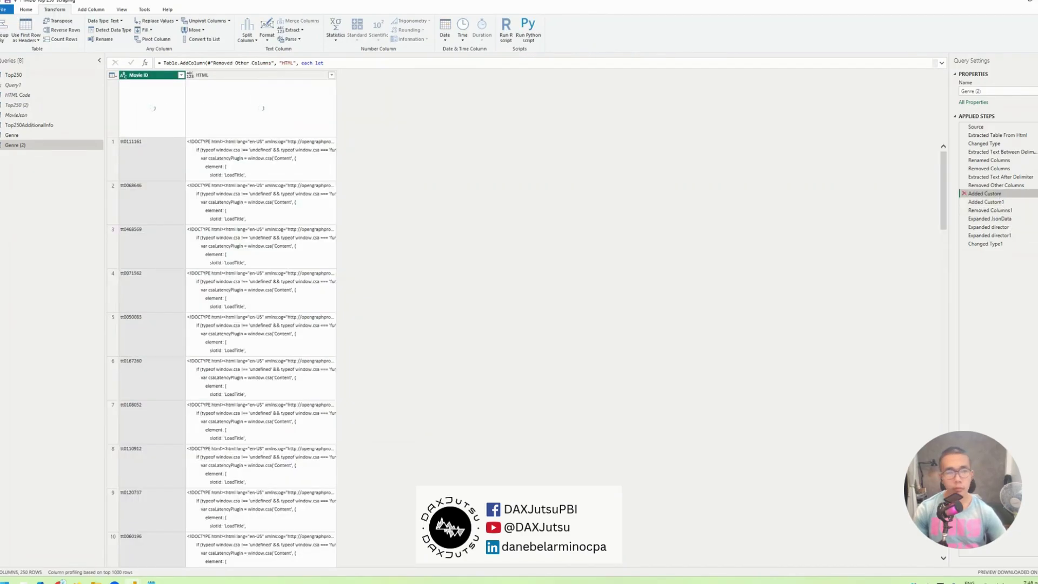
Step: Examine the errors in the JsonData column of the Added Custom1 step and the type-conversion line in its formula
{"action": "left_click", "coordinate": [999, 202]}
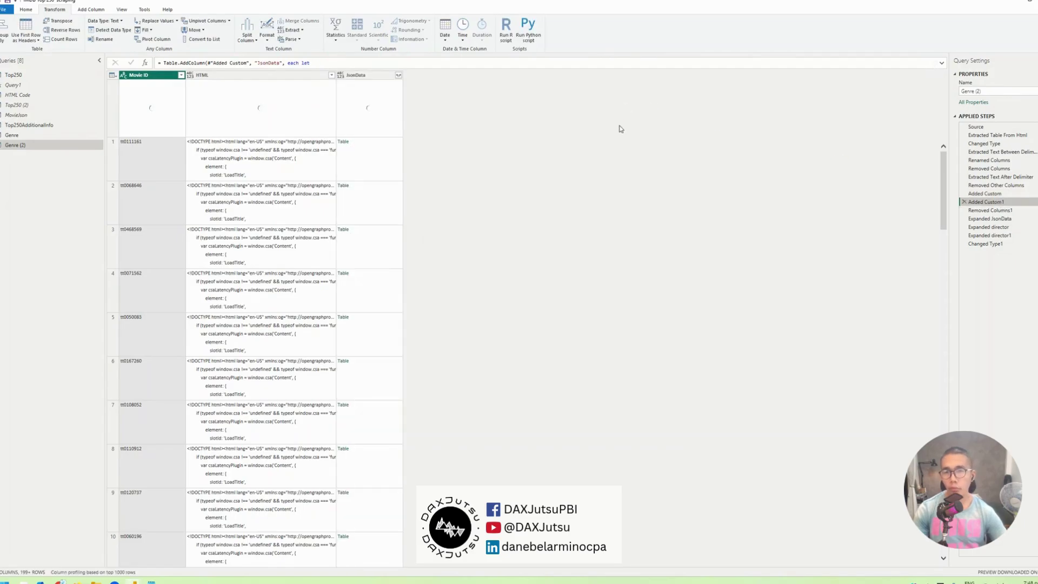
{"action": "scroll", "coordinate": [415, 306], "scroll_direction": "down", "scroll_amount": 13}
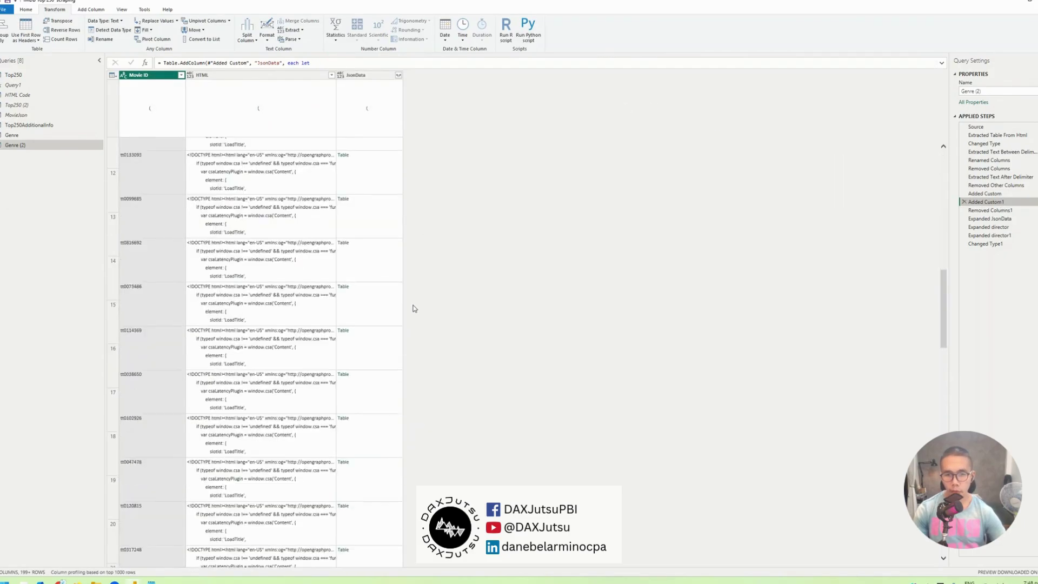
{"action": "scroll", "coordinate": [414, 308], "scroll_direction": "down", "scroll_amount": 8}
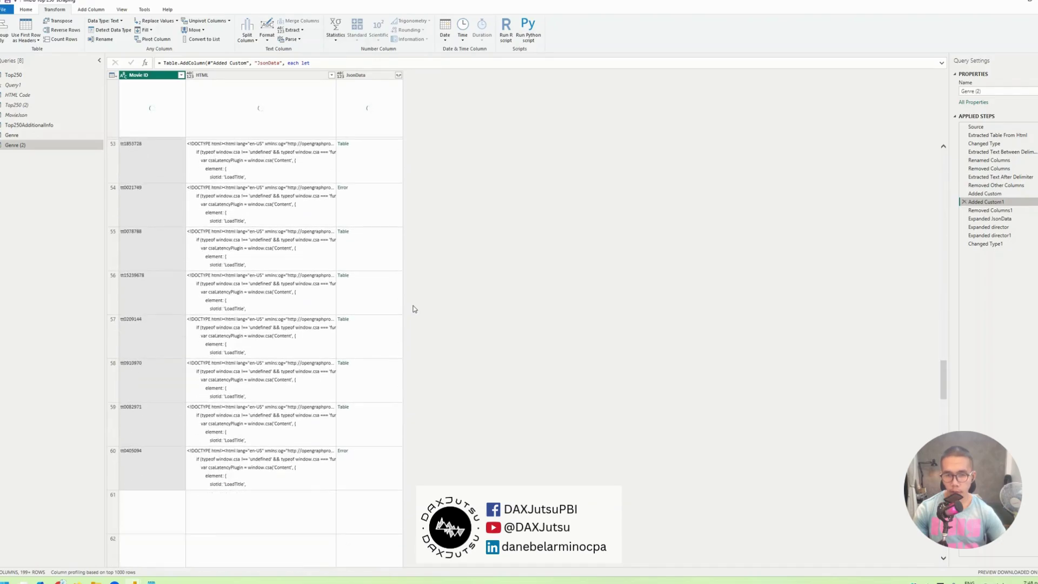
{"action": "scroll", "coordinate": [415, 309], "scroll_direction": "down", "scroll_amount": 3}
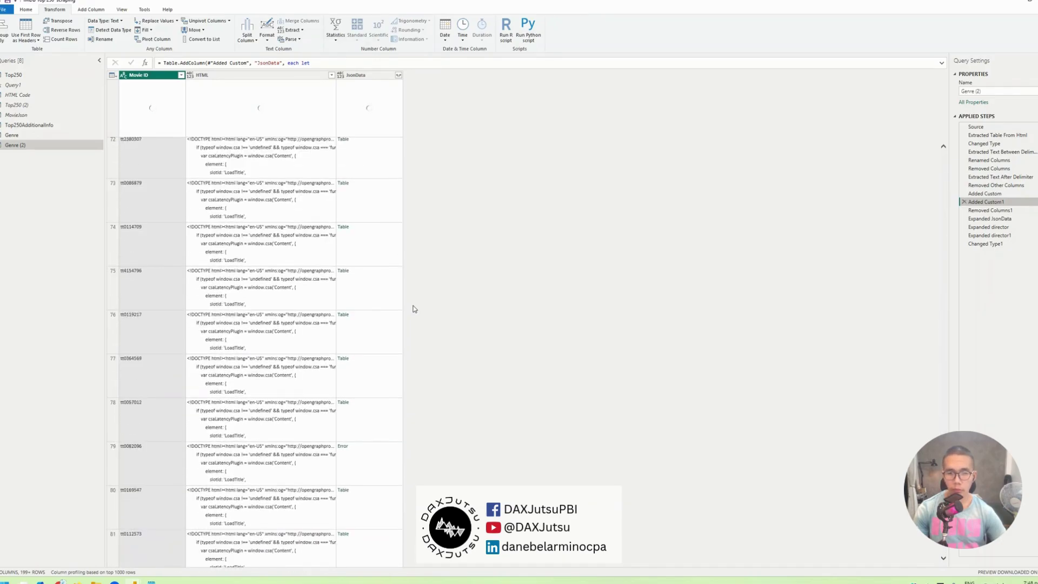
{"action": "left_click", "coordinate": [377, 484]}
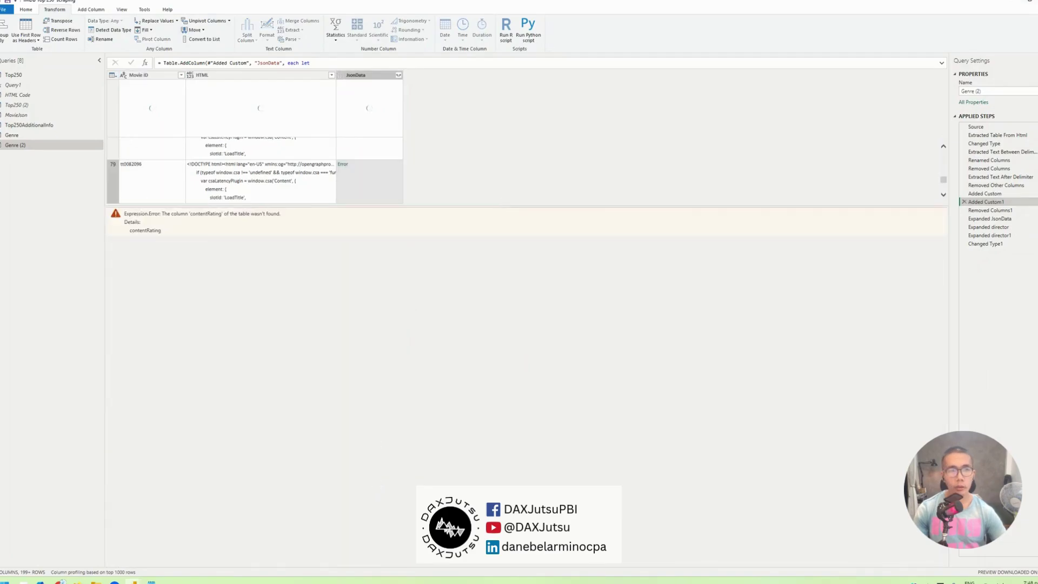
{"action": "left_click", "coordinate": [941, 64]}
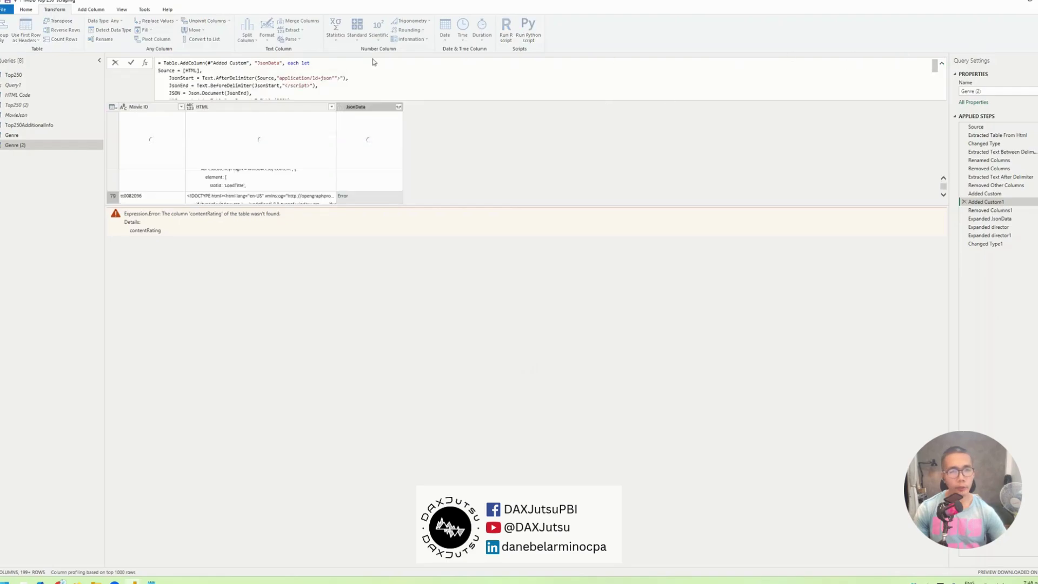
{"action": "scroll", "coordinate": [326, 76], "scroll_direction": "down", "scroll_amount": 3}
{"action": "scroll", "coordinate": [327, 73], "scroll_direction": "down", "scroll_amount": 3}
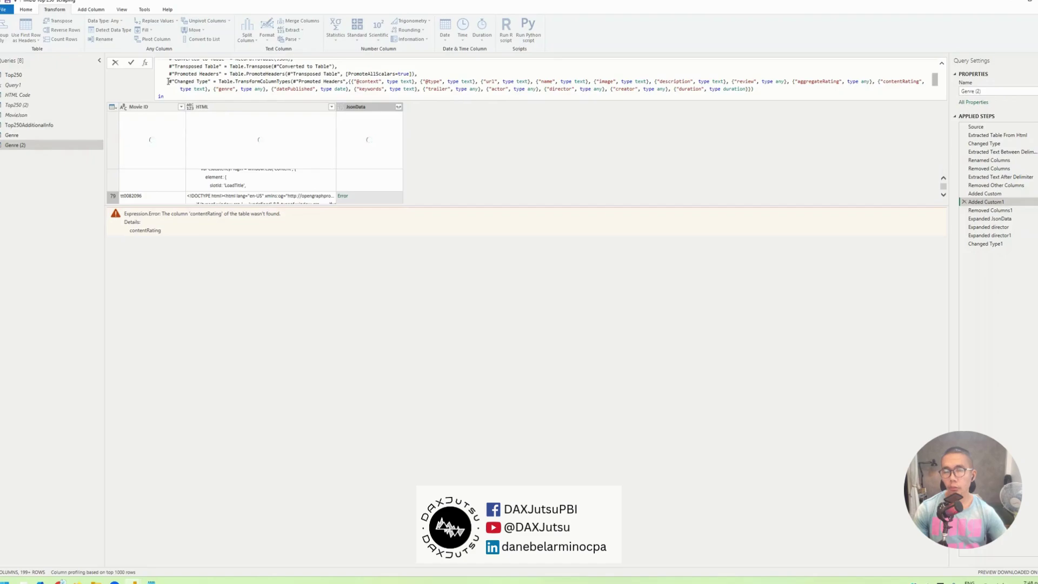
{"action": "left_click_drag", "start_coordinate": [168, 81], "coordinate": [754, 88]}
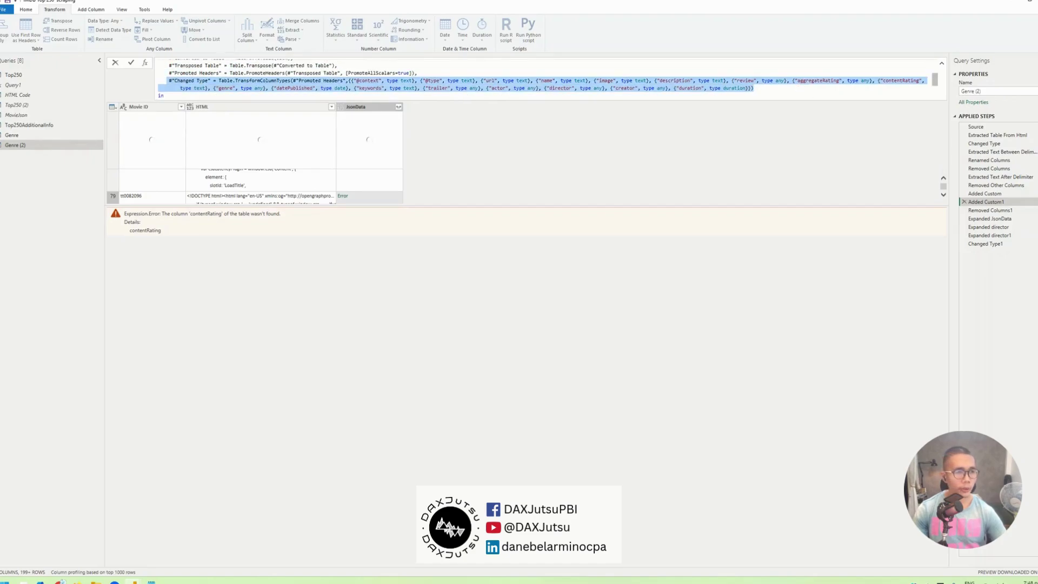
{"action": "key", "text": "Escape"}
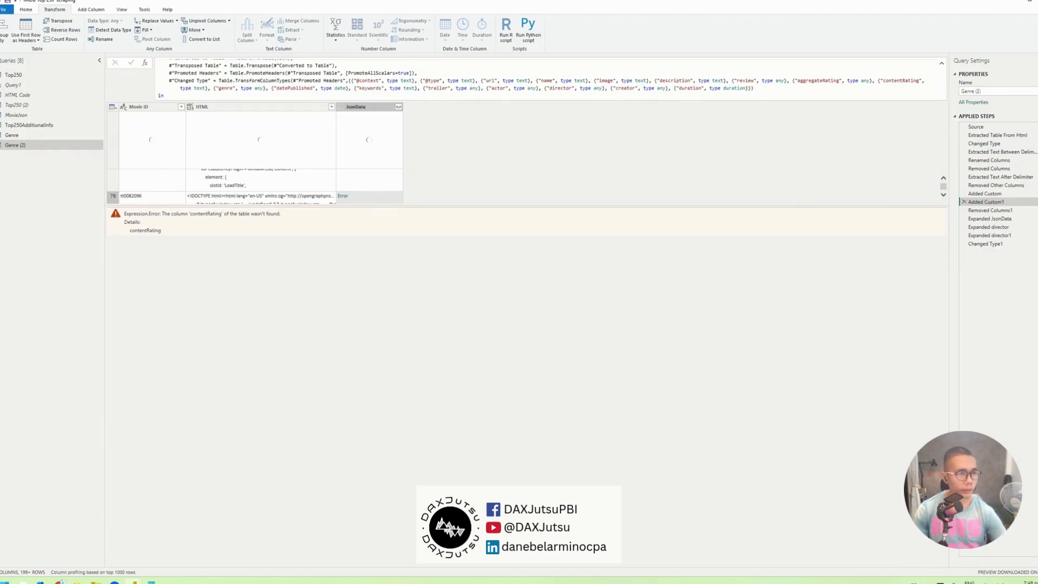
Step: Remove the #"Changed Type" line and the comma before it from the JsonData custom column formula in Added Custom1
{"action": "left_click", "coordinate": [1036, 202]}
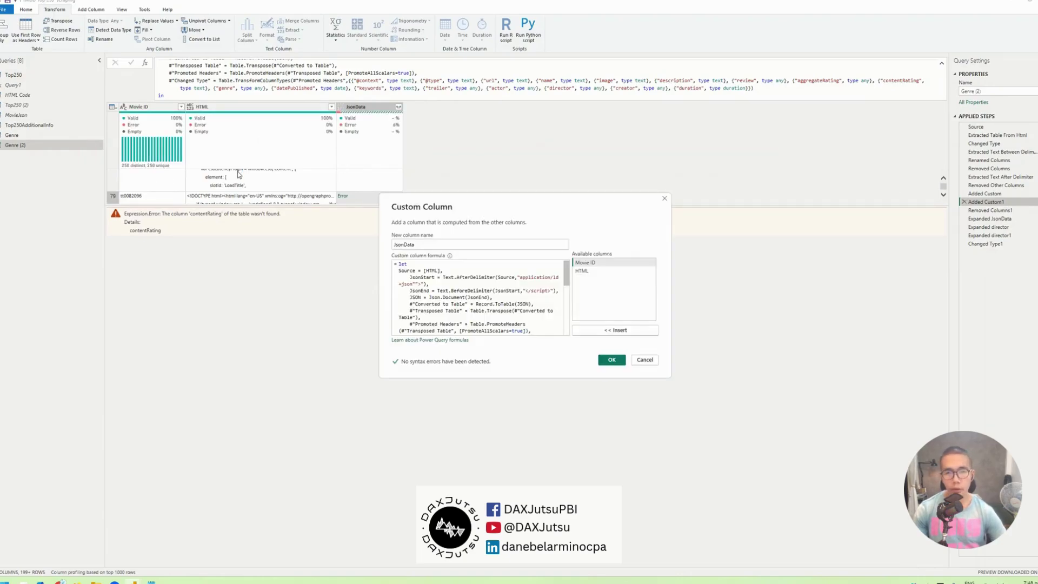
{"action": "scroll", "coordinate": [472, 304], "scroll_direction": "down", "scroll_amount": 6}
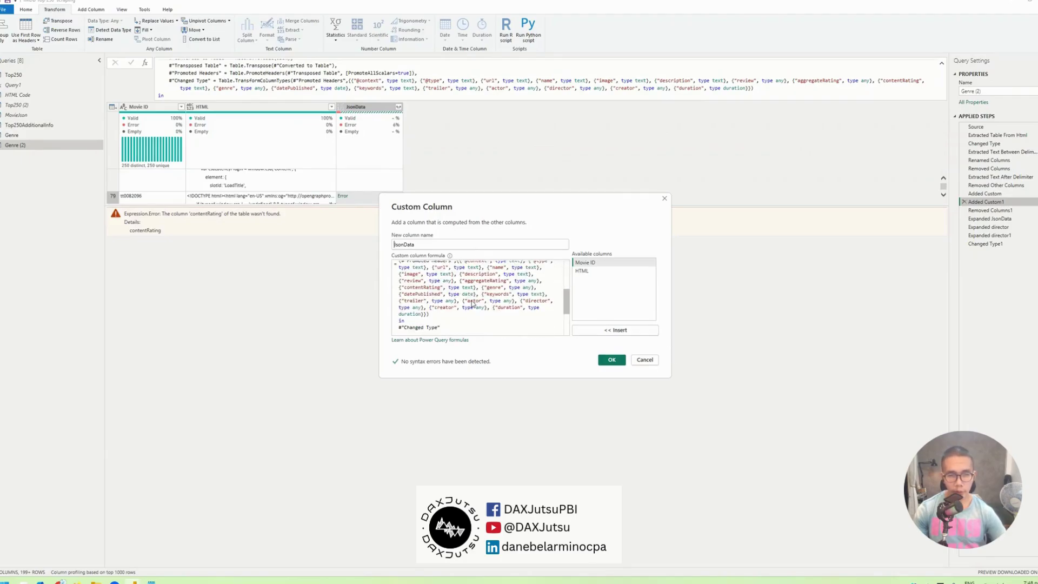
{"action": "scroll", "coordinate": [472, 304], "scroll_direction": "up", "scroll_amount": 1}
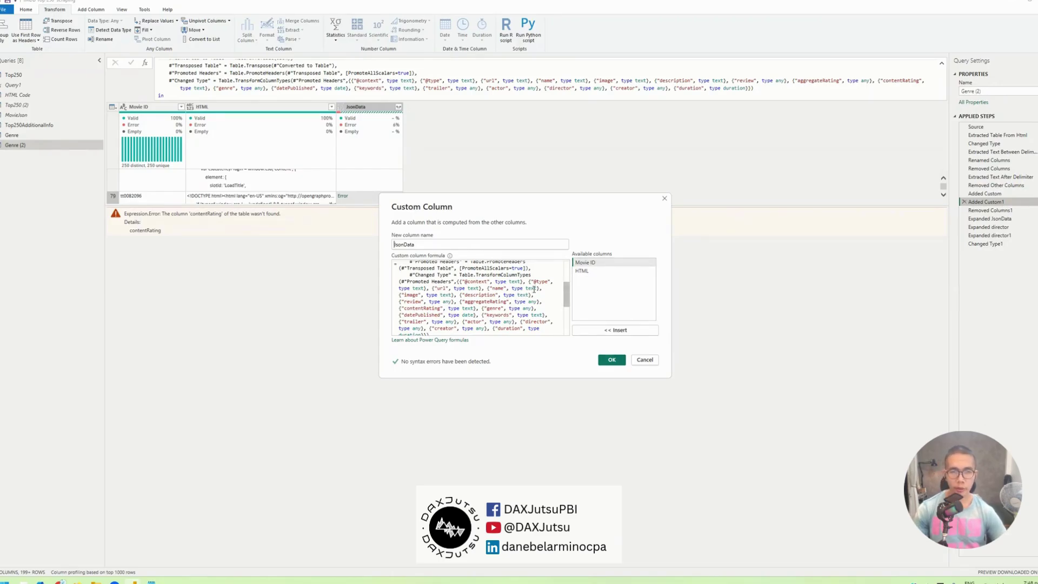
{"action": "left_click_drag", "start_coordinate": [529, 268], "coordinate": [534, 311]}
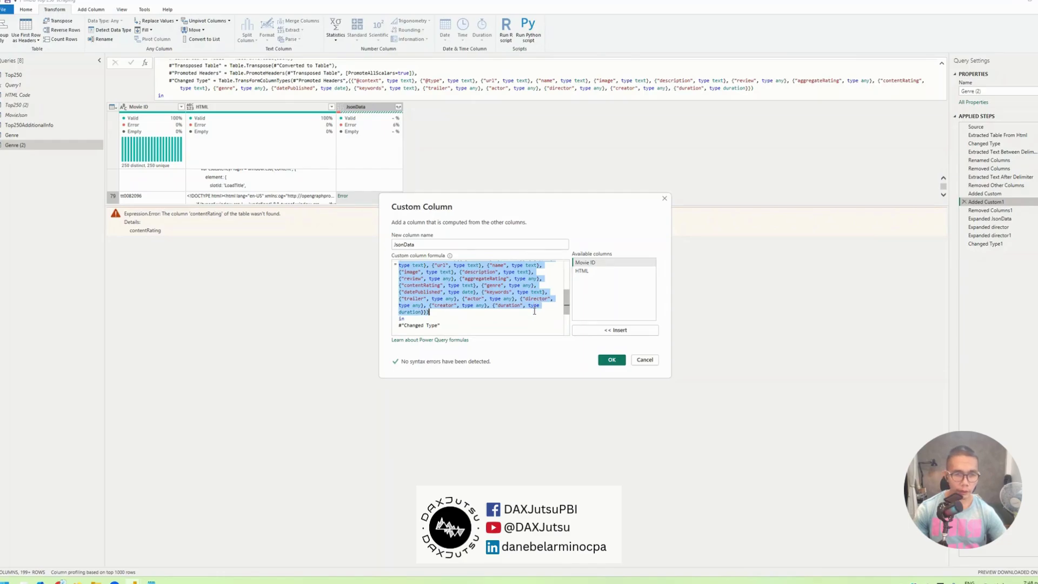
{"action": "key", "text": "BackSpace"}
{"action": "scroll", "coordinate": [441, 280], "scroll_direction": "up", "scroll_amount": 1}
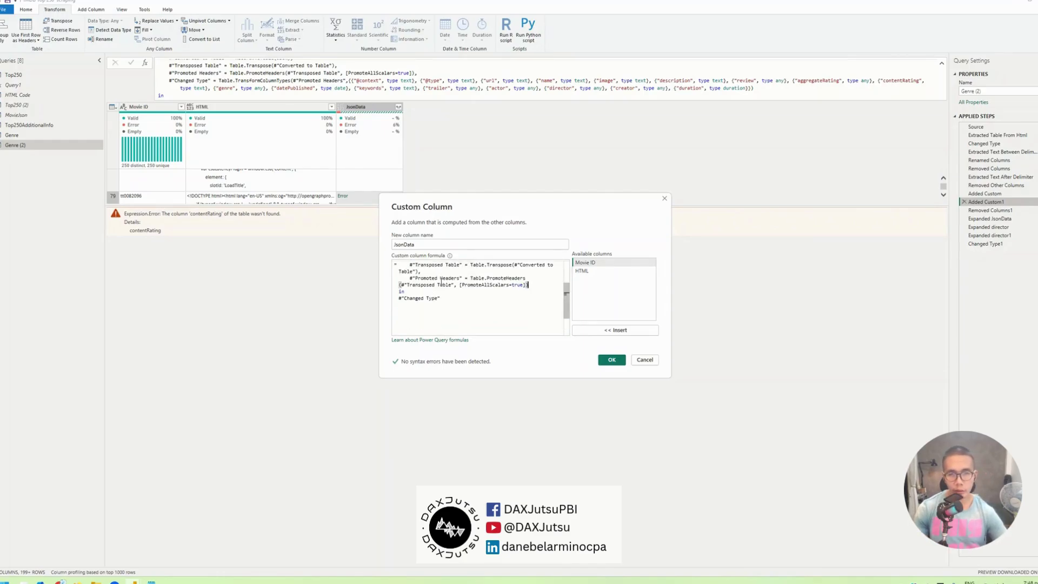
Step: Make the JsonData custom column formula return #"Promoted Headers" after its in clause and apply it
{"action": "scroll", "coordinate": [419, 275], "scroll_direction": "up", "scroll_amount": 1}
{"action": "left_click_drag", "start_coordinate": [408, 286], "coordinate": [399, 320]}
{"action": "type", "text": "#\"Transposed Table\""}
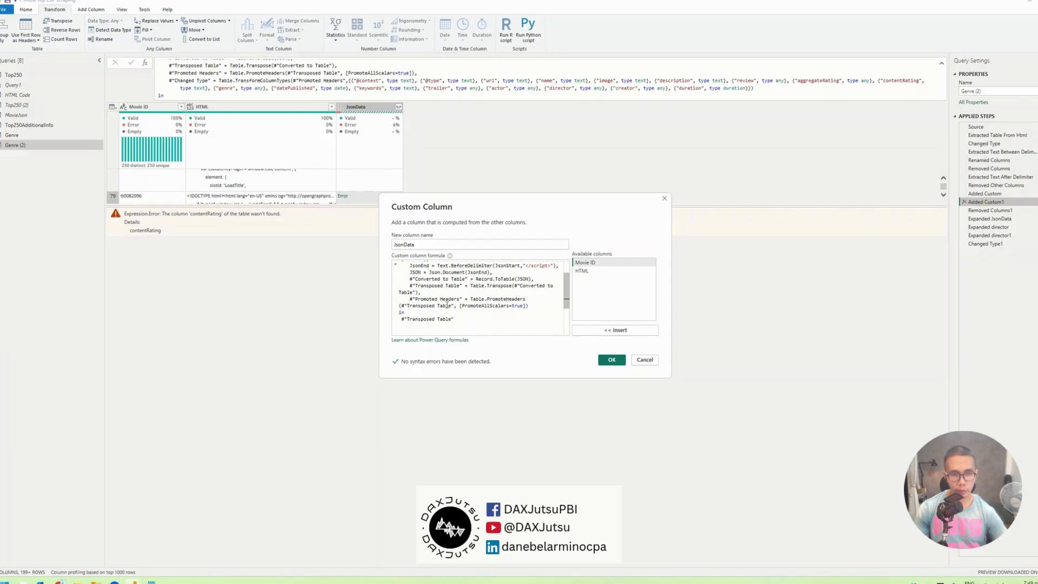
{"action": "left_click_drag", "start_coordinate": [406, 299], "coordinate": [462, 303]}
{"action": "left_click", "coordinate": [460, 319]}
{"action": "key", "text": "shift+Home"}
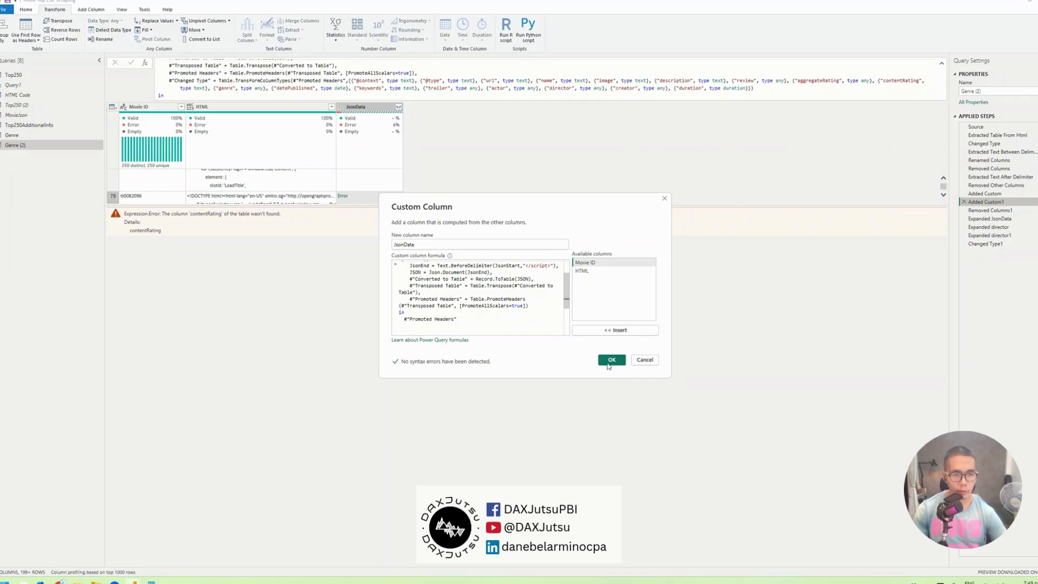
{"action": "left_click", "coordinate": [612, 360]}
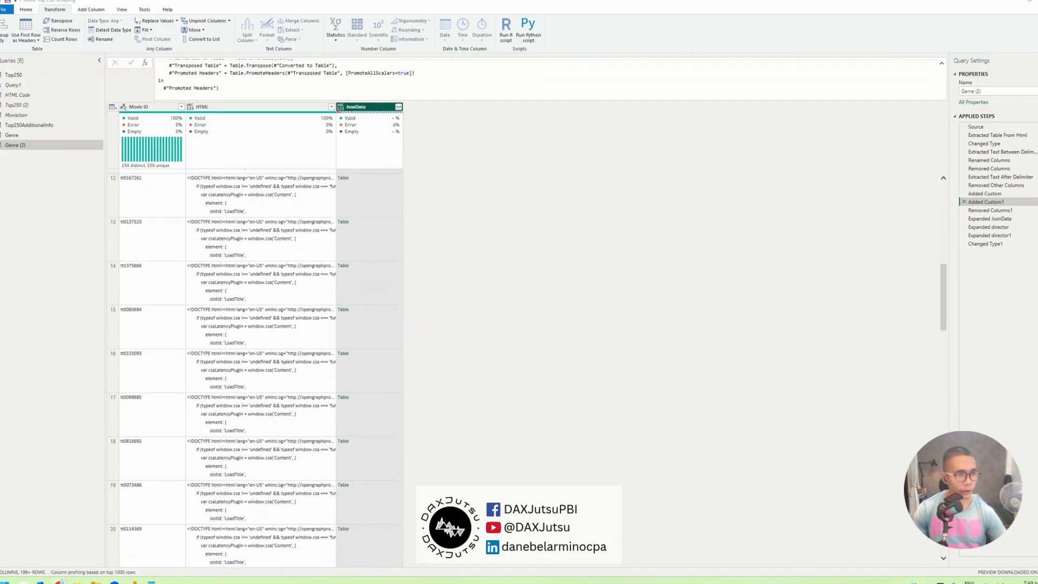
Step: Check the director rows down to the end in the Changed Type1 step and rename the query Directors
{"action": "left_click", "coordinate": [986, 244]}
{"action": "scroll", "coordinate": [285, 277], "scroll_direction": "down", "scroll_amount": 20}
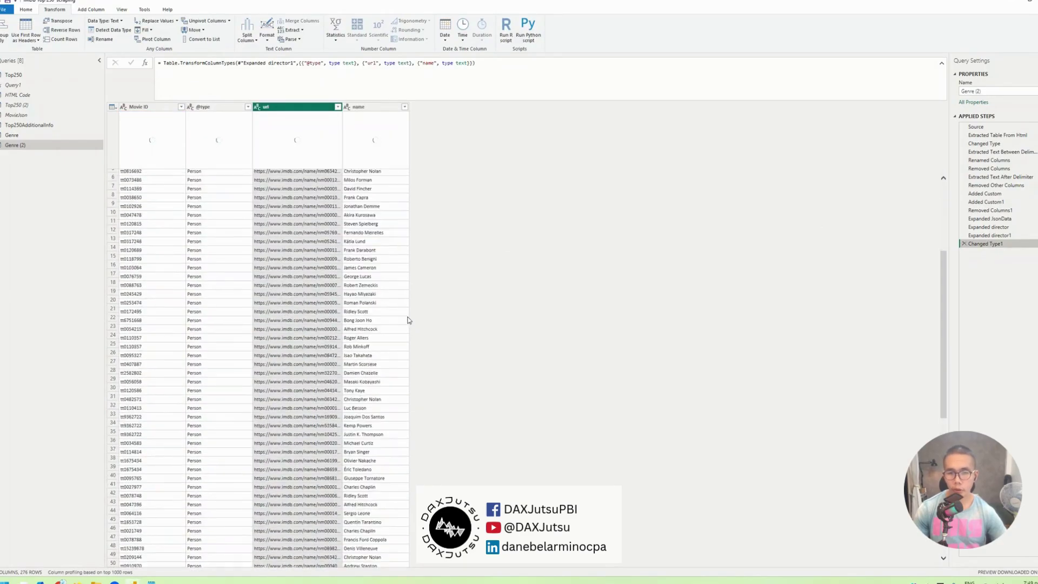
{"action": "scroll", "coordinate": [407, 319], "scroll_direction": "down", "scroll_amount": 20}
{"action": "key", "text": "ctrl+a"}
{"action": "type", "text": "Directors"}
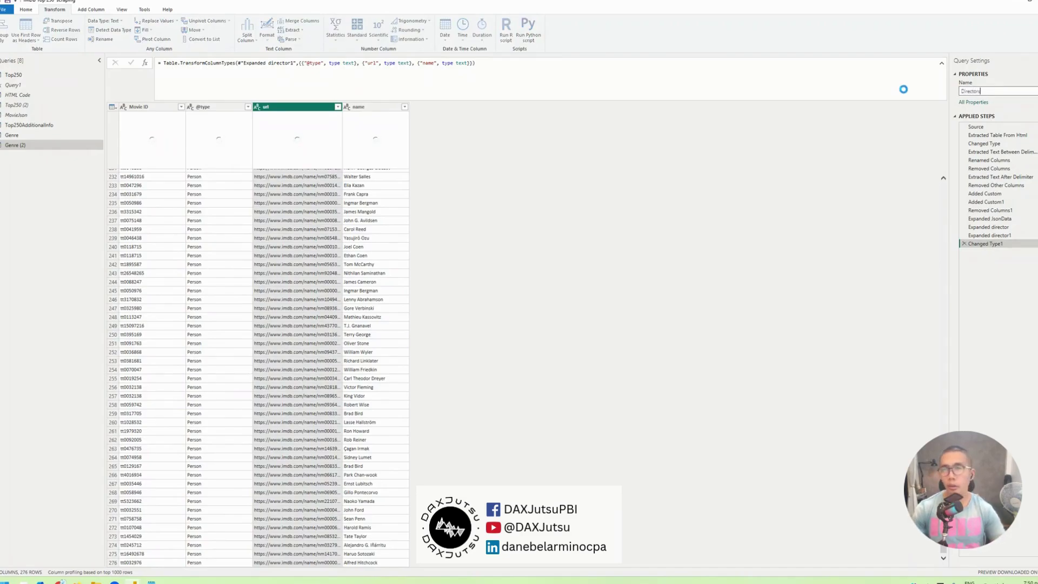
{"action": "key", "text": "Return"}
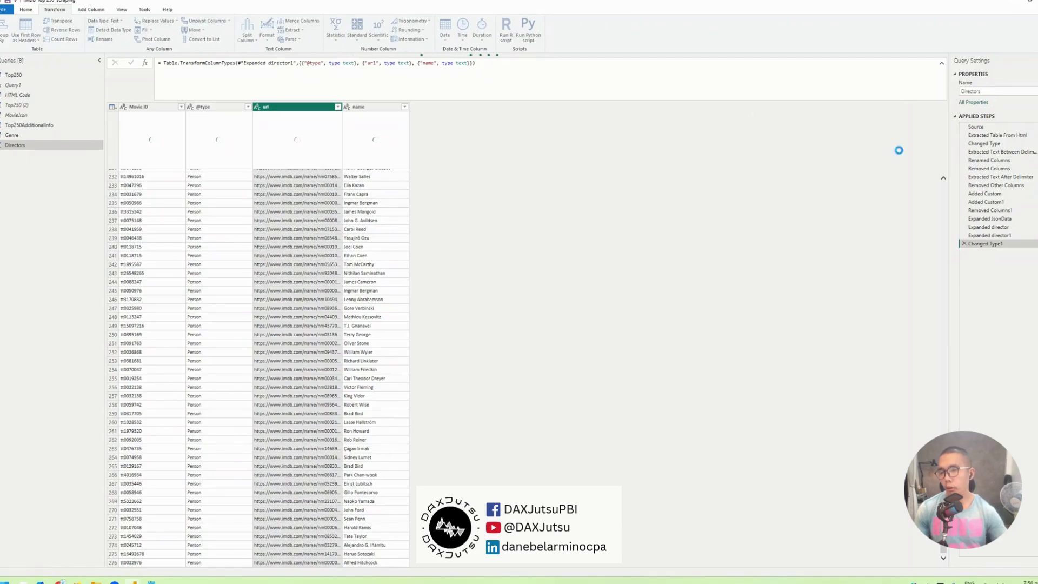
Step: Replace the JsonData formula in Top250AdditionalInfo's Added Custom1 step with the version without type conversion, returning #"Promoted Headers"
{"action": "left_click", "coordinate": [57, 125]}
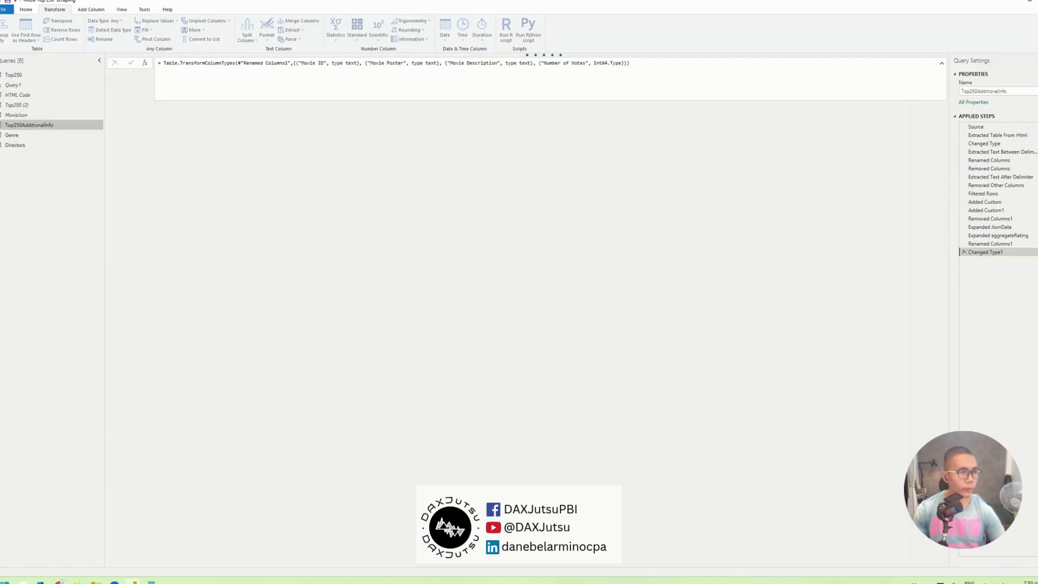
{"action": "left_click", "coordinate": [985, 210]}
{"action": "left_click", "coordinate": [1031, 210]}
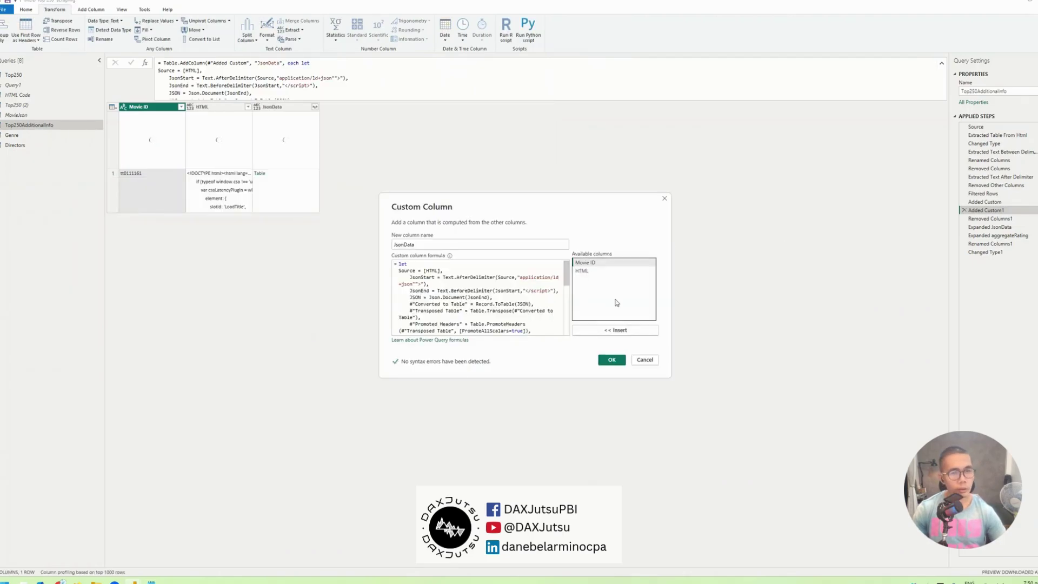
{"action": "left_click", "coordinate": [527, 297]}
{"action": "key", "text": "ctrl+a"}
{"action": "key", "text": "ctrl+End"}
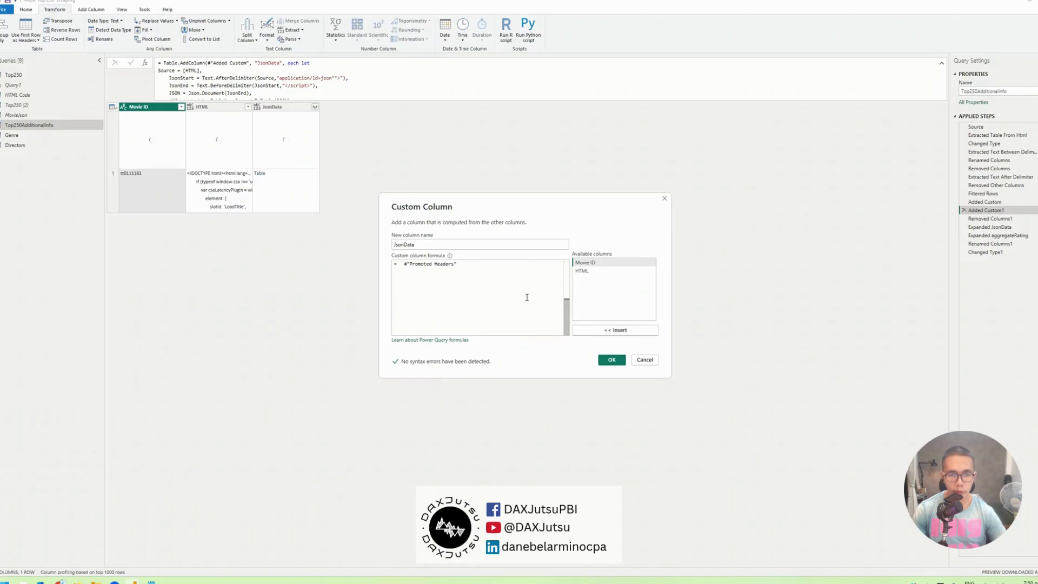
{"action": "left_click", "coordinate": [612, 360]}
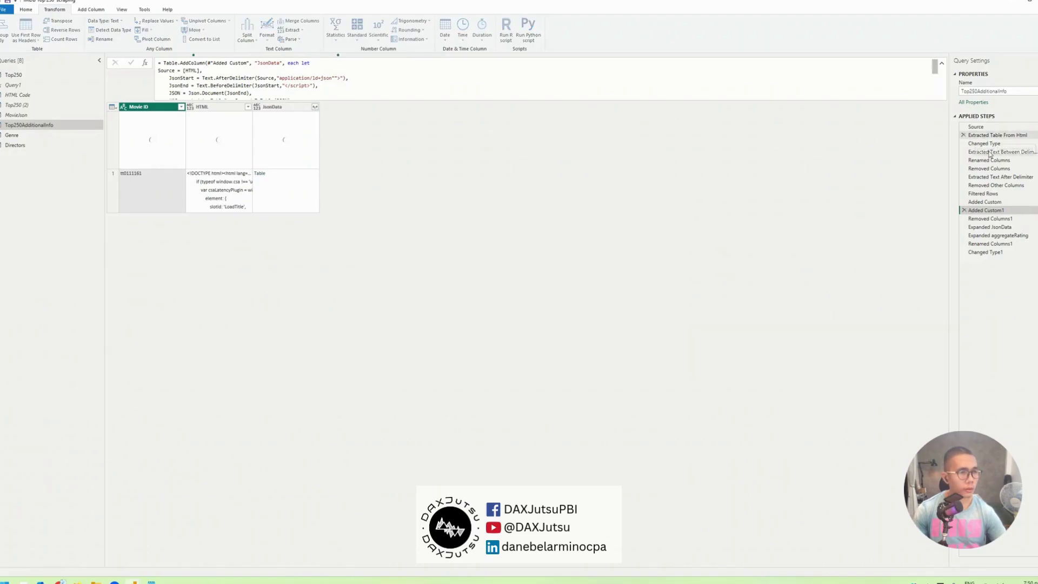
Step: Delete the Filtered Rows step that limits Top250AdditionalInfo to a single Movie ID
{"action": "left_click", "coordinate": [968, 194]}
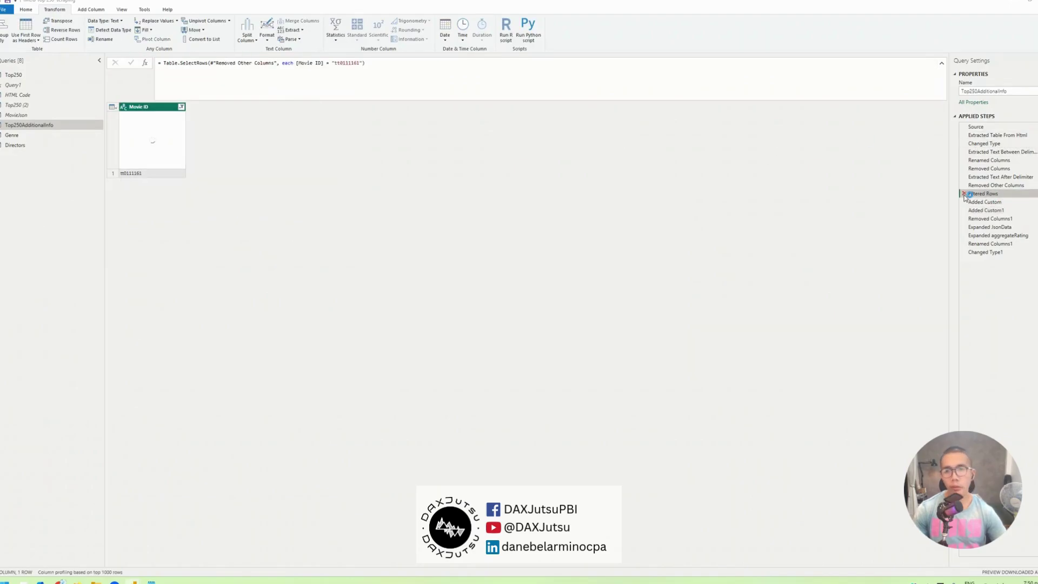
{"action": "left_click", "coordinate": [965, 194]}
{"action": "key", "text": "Escape"}
{"action": "left_click", "coordinate": [964, 194]}
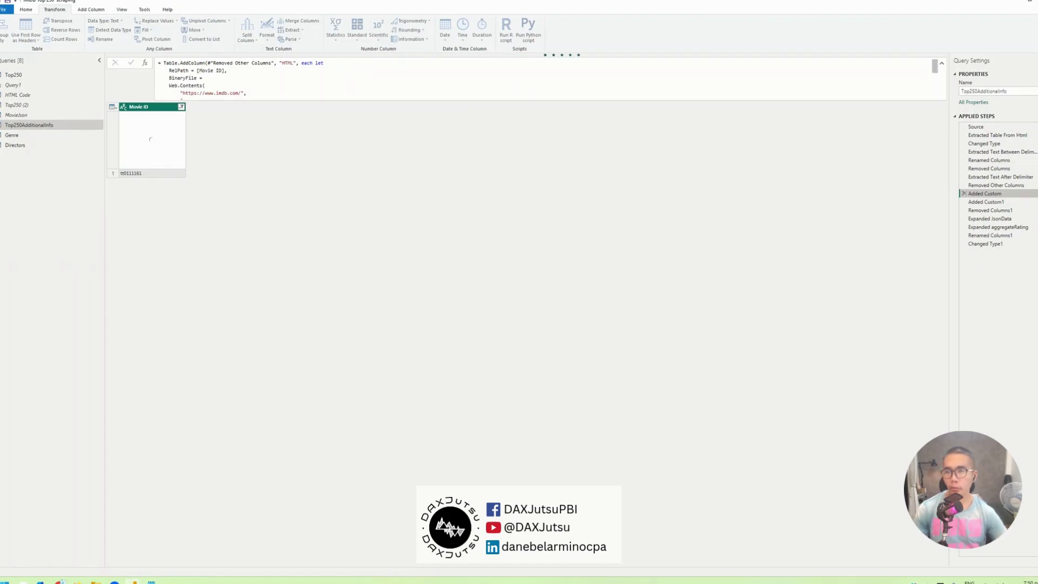
Step: Replace the JsonData formula in the Genre query's Added Custom1 step with the version returning #"Promoted Headers"
{"action": "left_click", "coordinate": [31, 136]}
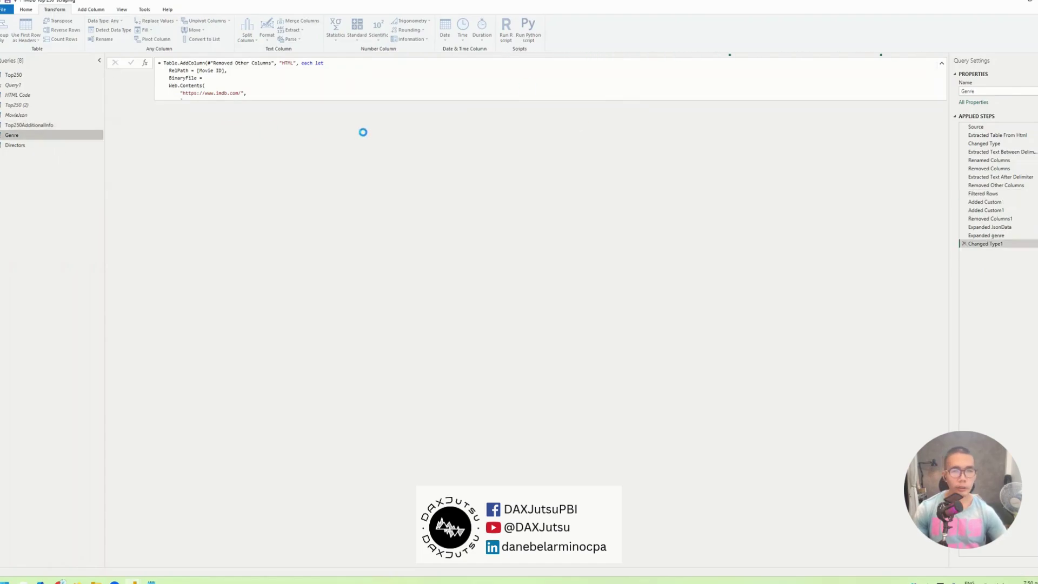
{"action": "left_click", "coordinate": [1012, 202]}
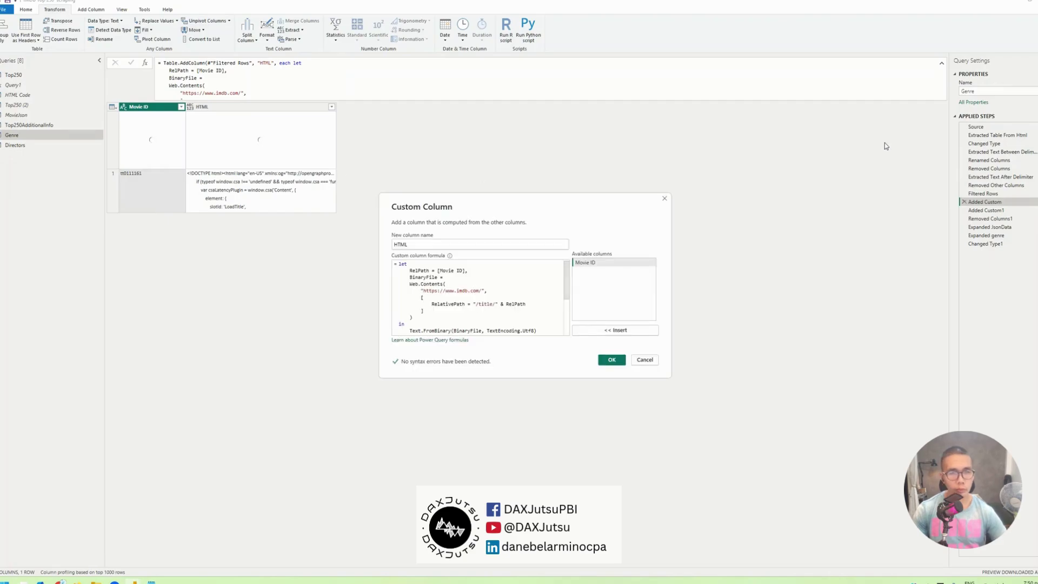
{"action": "left_click", "coordinate": [651, 361]}
{"action": "key", "text": "Down"}
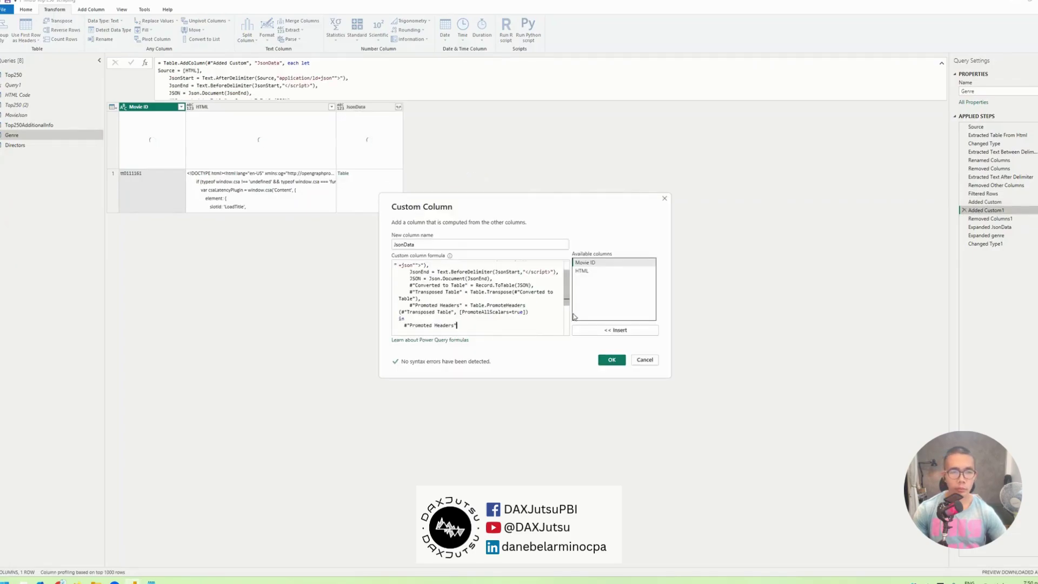
{"action": "left_click", "coordinate": [611, 360]}
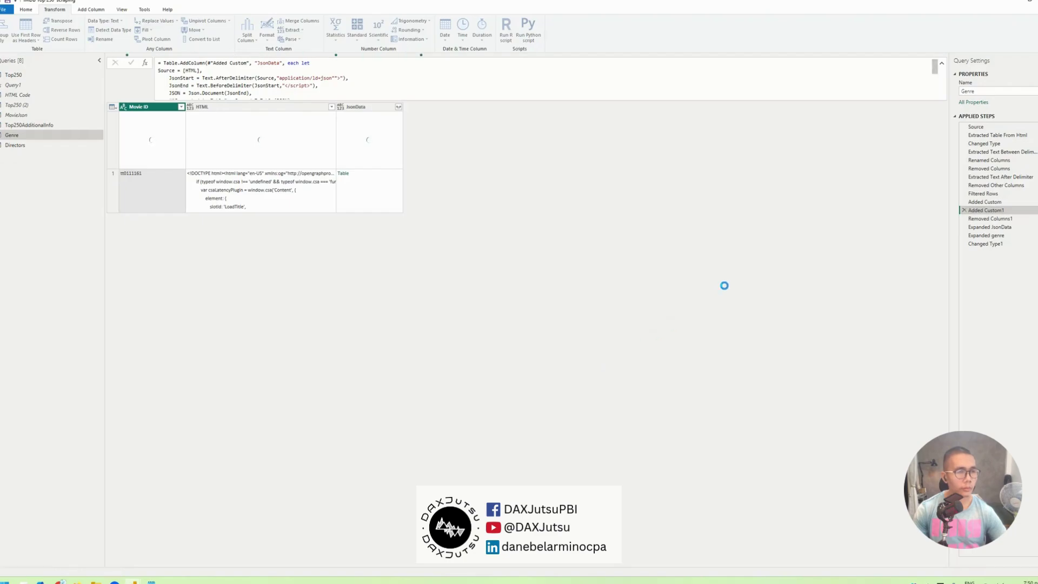
Step: Delete the Genre query's Filtered Rows step, check the genre rows in Changed Type1 and return to Top250AdditionalInfo
{"action": "left_click", "coordinate": [964, 195]}
{"action": "left_click", "coordinate": [964, 194]}
{"action": "key", "text": "Escape"}
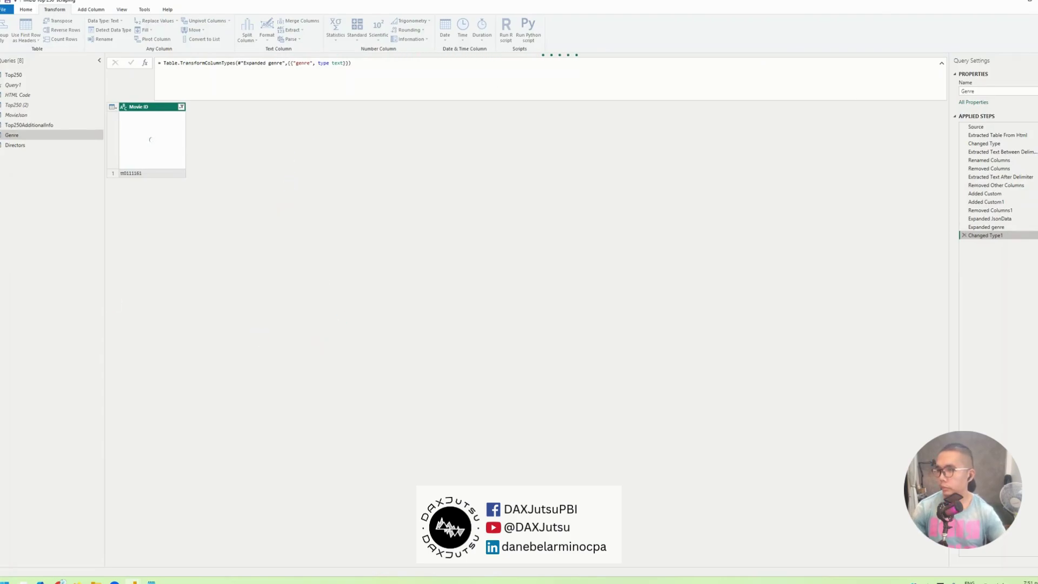
{"action": "scroll", "coordinate": [432, 338], "scroll_direction": "down", "scroll_amount": 15}
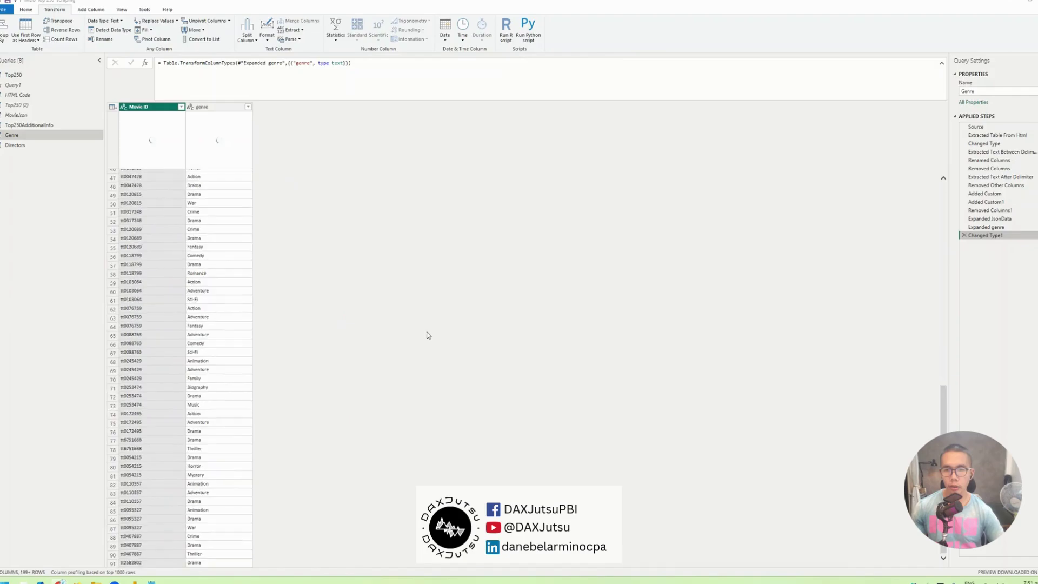
{"action": "left_click", "coordinate": [30, 125]}
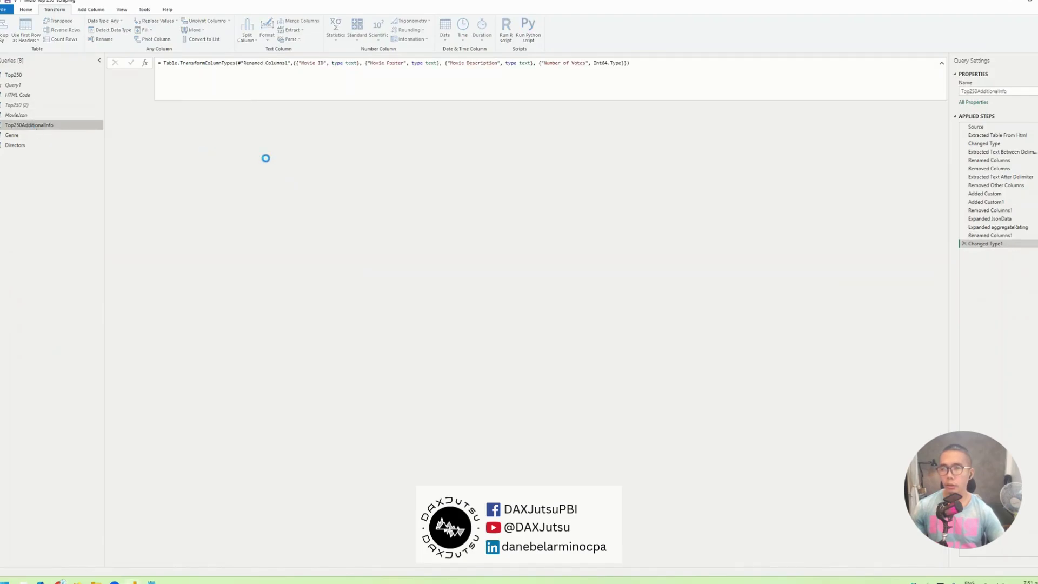